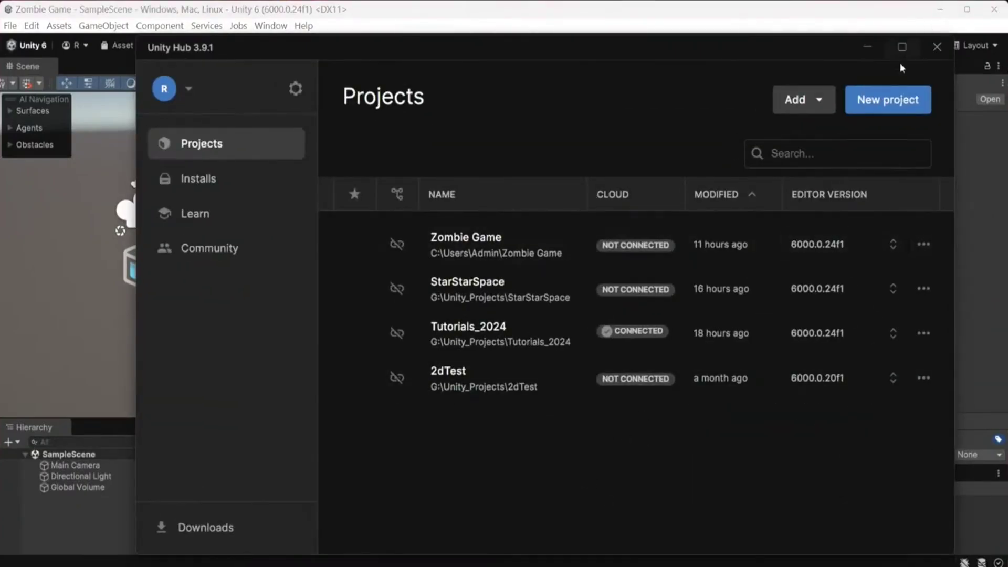
Start a new project in Unity Hub, edit its name field, then cancel the creation.
{"action": "left_click", "coordinate": [939, 9]}
{"action": "left_click", "coordinate": [878, 113]}
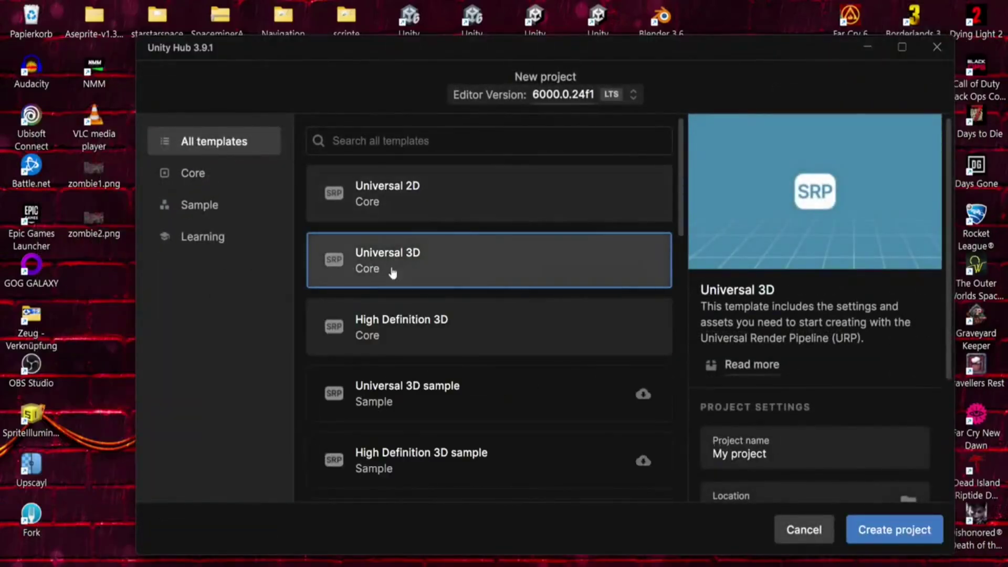
{"action": "scroll", "coordinate": [773, 351], "scroll_direction": "down", "scroll_amount": 3}
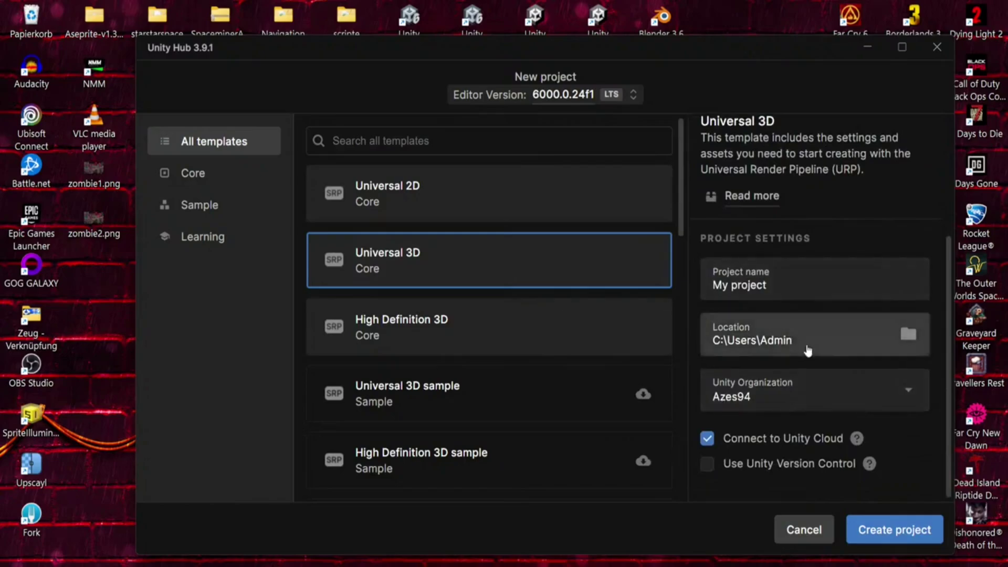
{"action": "scroll", "coordinate": [802, 346], "scroll_direction": "up", "scroll_amount": 2}
{"action": "scroll", "coordinate": [802, 360], "scroll_direction": "down", "scroll_amount": 2}
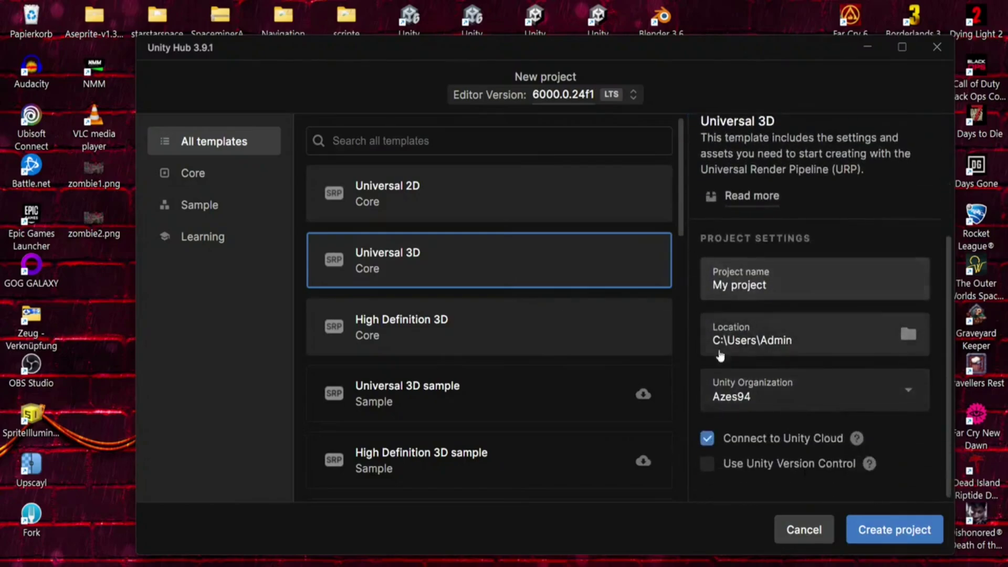
{"action": "left_click", "coordinate": [811, 284]}
{"action": "scroll", "coordinate": [812, 357], "scroll_direction": "up", "scroll_amount": 3}
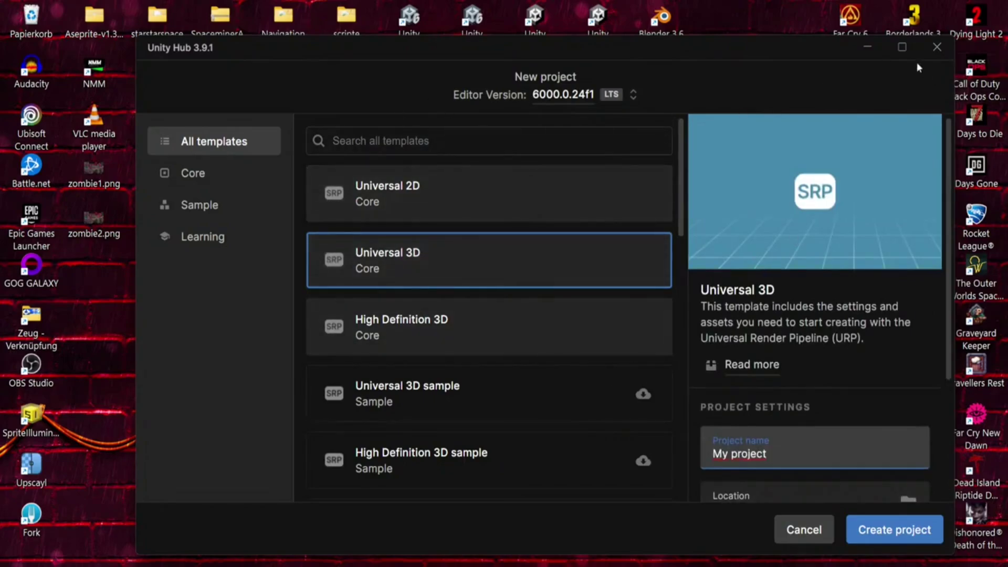
{"action": "left_click", "coordinate": [804, 529]}
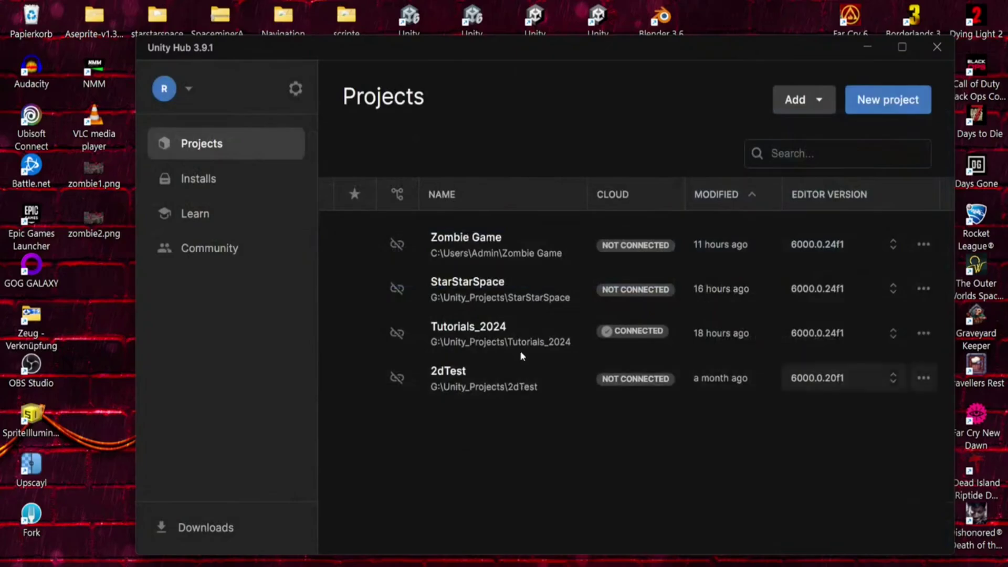
On the Installs page, pick Unity 2022.3.51f1 LTS to install, then abandon that installation.
{"action": "left_click", "coordinate": [215, 184]}
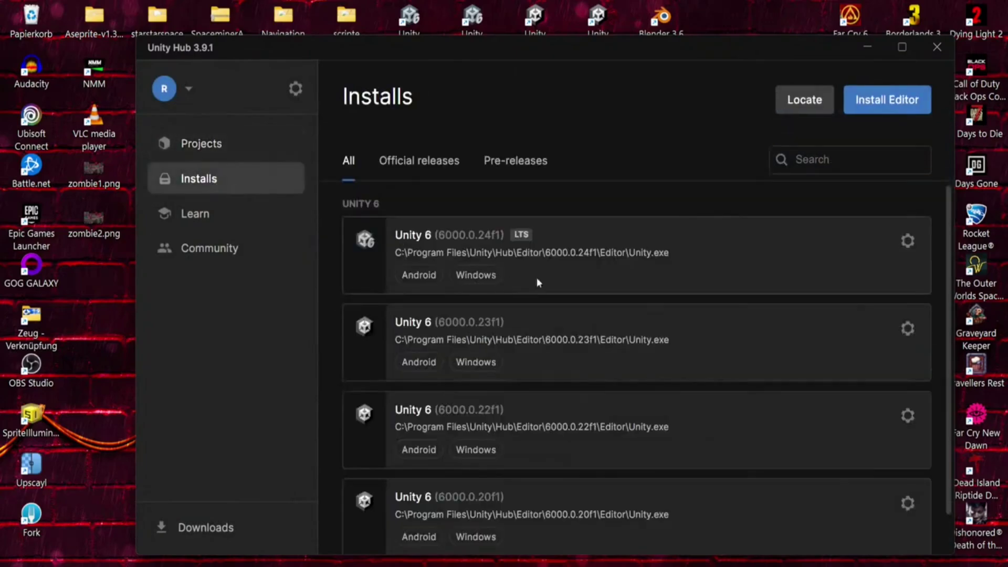
{"action": "left_click", "coordinate": [869, 107]}
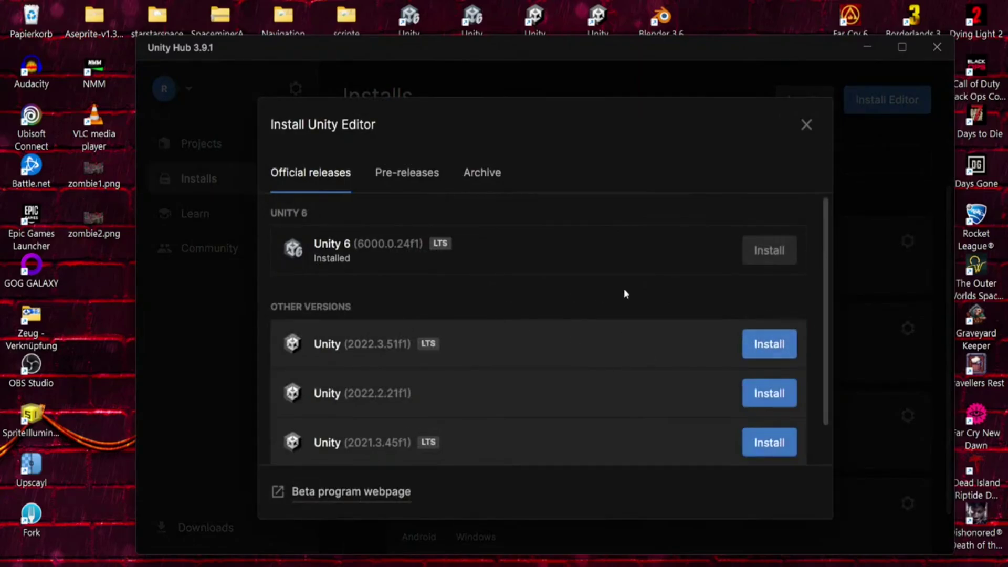
{"action": "left_click", "coordinate": [769, 344]}
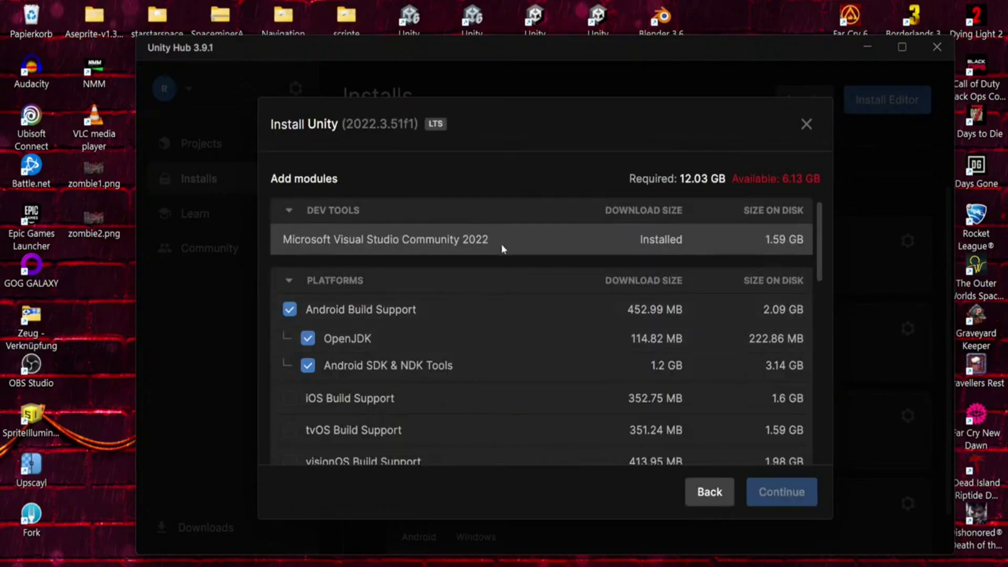
{"action": "left_click", "coordinate": [815, 133]}
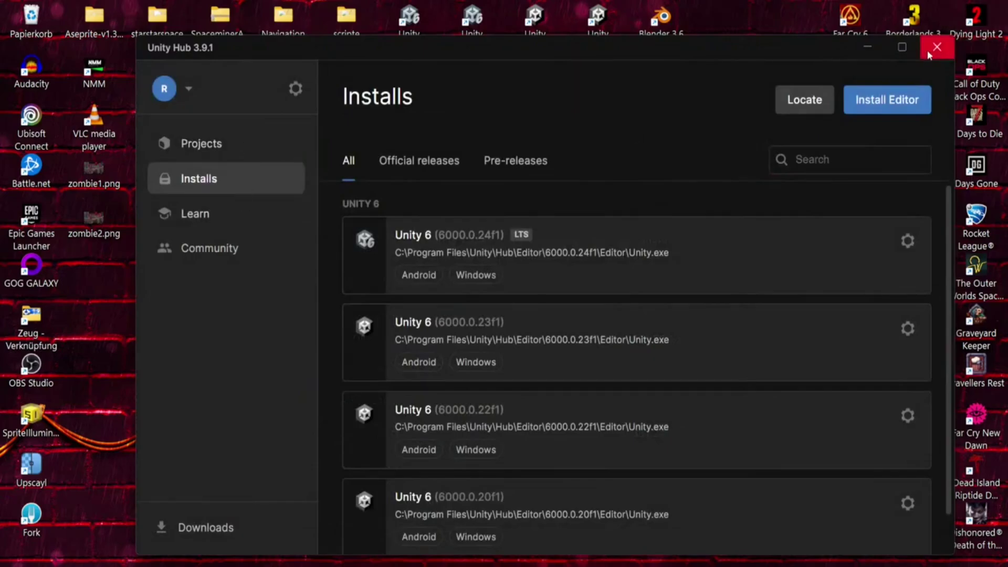
Minimize Unity Hub, then close the Blender download window and the GIMP downloads window.
{"action": "left_click", "coordinate": [868, 47]}
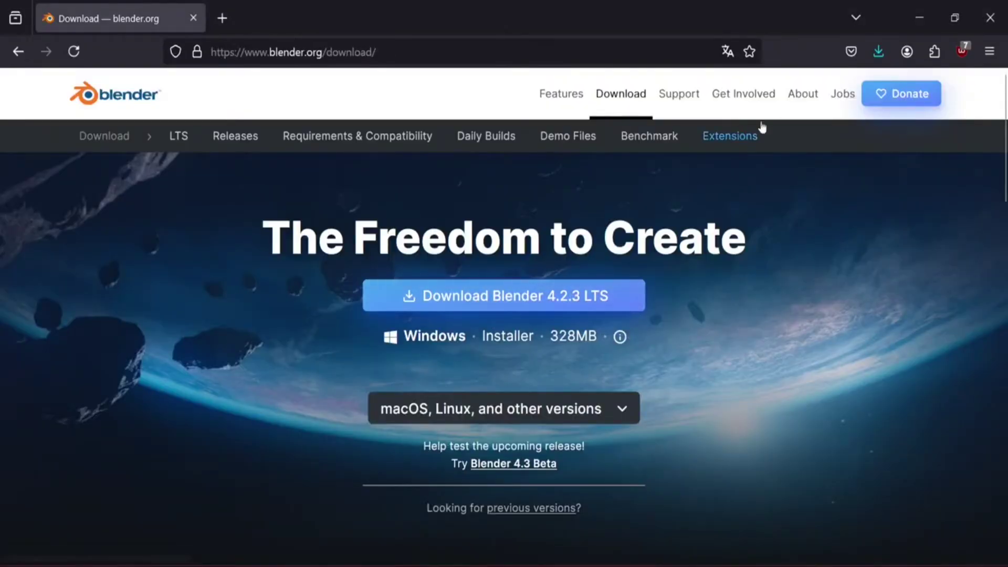
{"action": "left_click", "coordinate": [983, 27]}
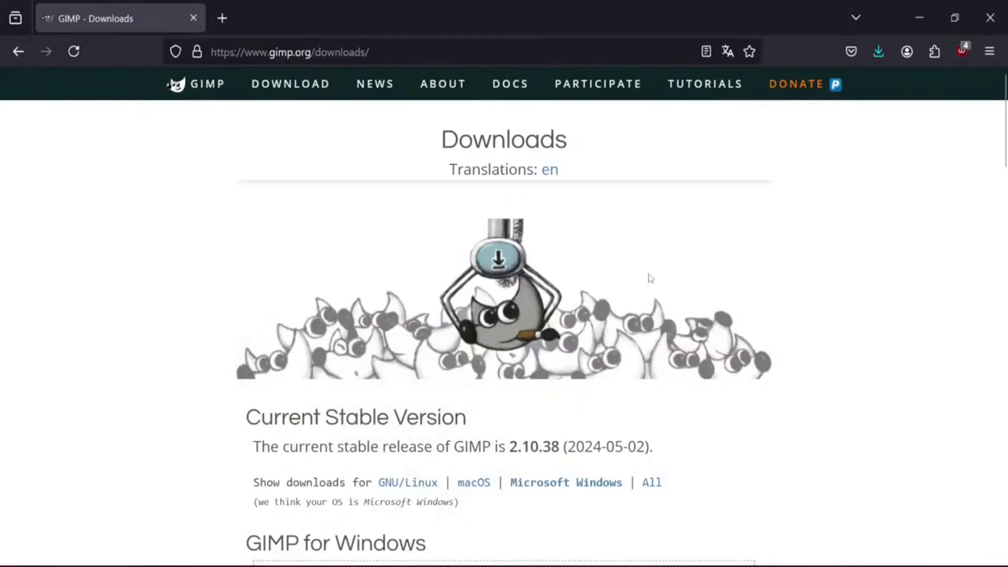
{"action": "scroll", "coordinate": [622, 289], "scroll_direction": "down", "scroll_amount": 3}
{"action": "scroll", "coordinate": [657, 286], "scroll_direction": "up", "scroll_amount": 5}
{"action": "left_click", "coordinate": [989, 18]}
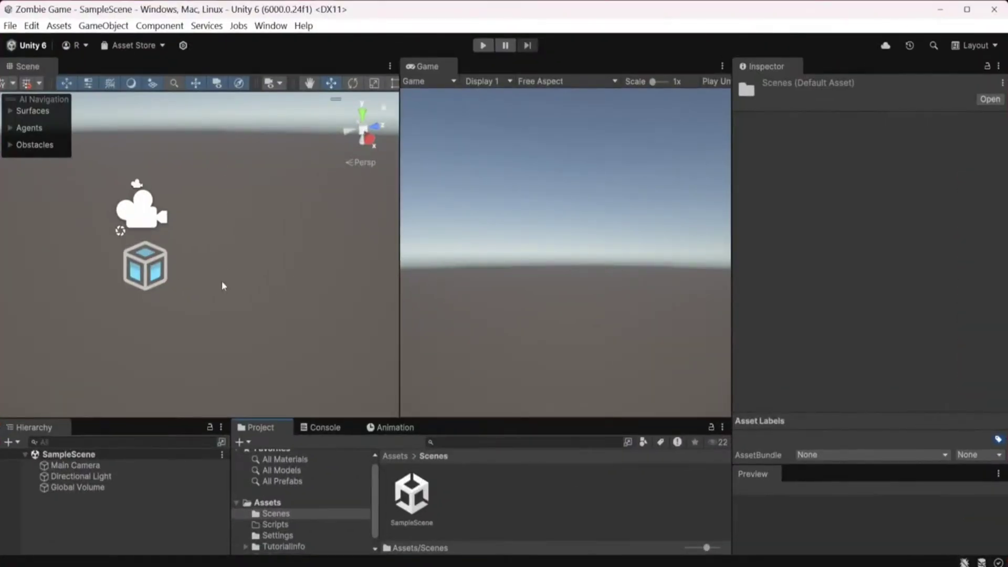
{"action": "scroll", "coordinate": [222, 294], "scroll_direction": "up", "scroll_amount": 1}
{"action": "scroll", "coordinate": [235, 268], "scroll_direction": "up", "scroll_amount": 2}
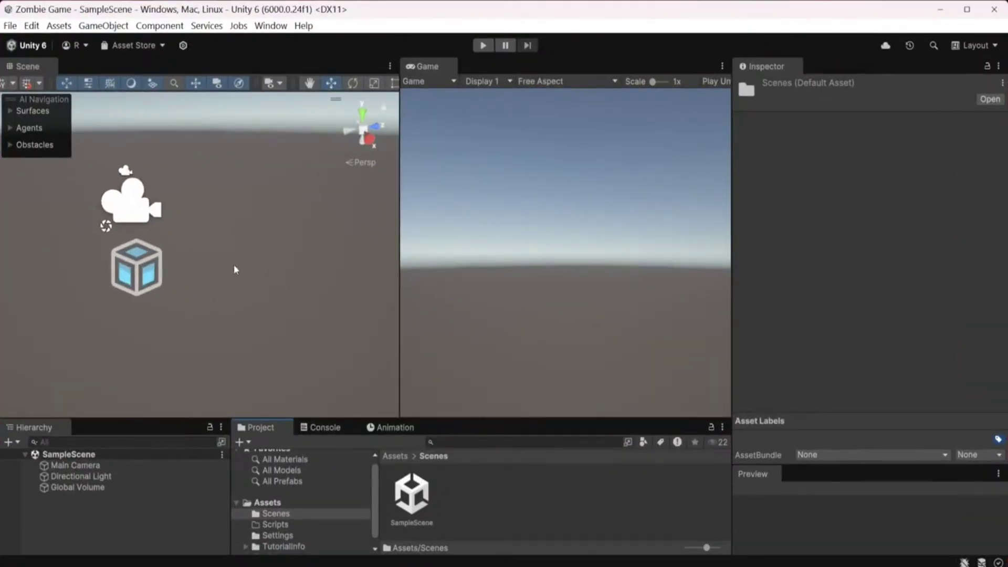
{"action": "scroll", "coordinate": [234, 260], "scroll_direction": "up", "scroll_amount": 2}
{"action": "scroll", "coordinate": [234, 260], "scroll_direction": "down", "scroll_amount": 1}
{"action": "scroll", "coordinate": [233, 261], "scroll_direction": "up", "scroll_amount": 1}
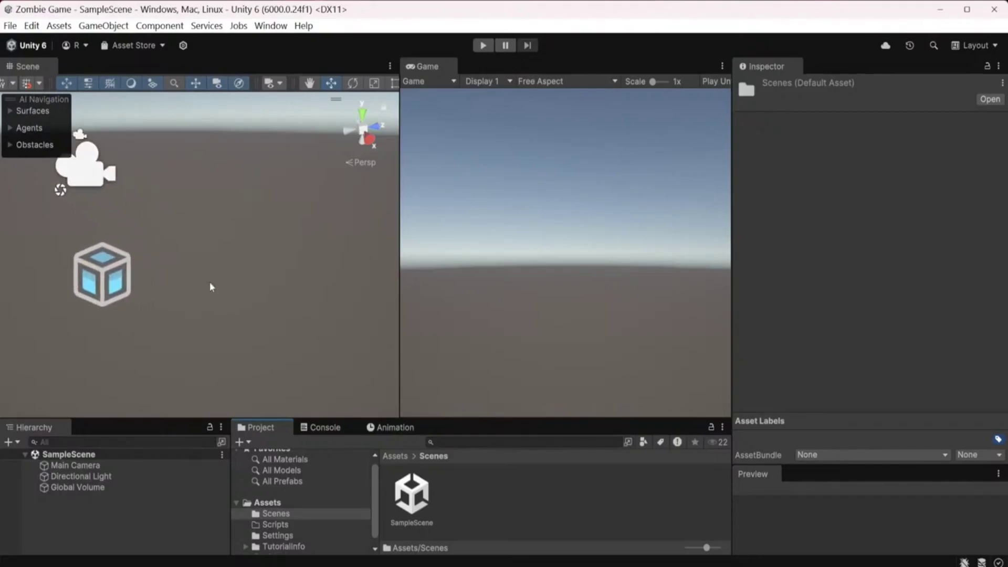
{"action": "middle_click_drag", "start_coordinate": [210, 281], "coordinate": [206, 292]}
{"action": "scroll", "coordinate": [204, 298], "scroll_direction": "down", "scroll_amount": 1}
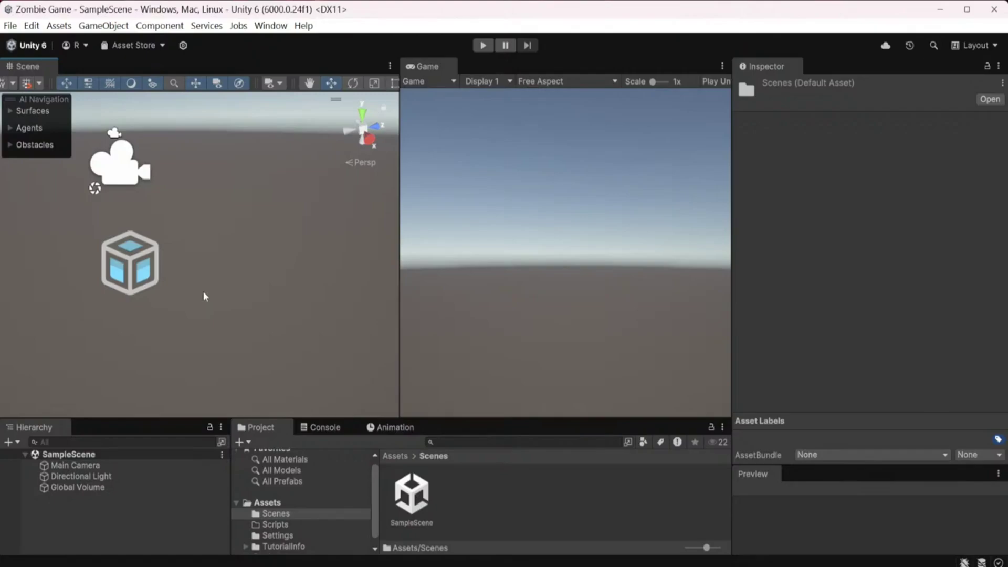
{"action": "scroll", "coordinate": [203, 306], "scroll_direction": "up", "scroll_amount": 1}
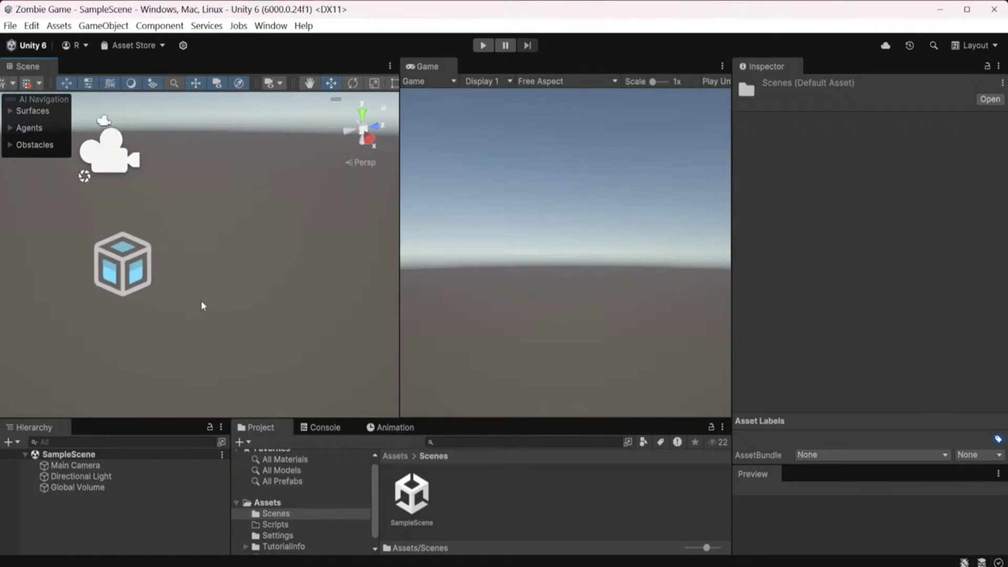
{"action": "scroll", "coordinate": [158, 303], "scroll_direction": "up", "scroll_amount": 1}
{"action": "mouse_move", "coordinate": [135, 303]}
{"action": "middle_mouse_down"}
{"action": "mouse_move", "coordinate": [191, 291]}
{"action": "mouse_move", "coordinate": [159, 295]}
{"action": "middle_mouse_up"}
{"action": "scroll", "coordinate": [162, 306], "scroll_direction": "down", "scroll_amount": 1}
{"action": "scroll", "coordinate": [129, 306], "scroll_direction": "up", "scroll_amount": 2}
{"action": "scroll", "coordinate": [187, 301], "scroll_direction": "down", "scroll_amount": 1}
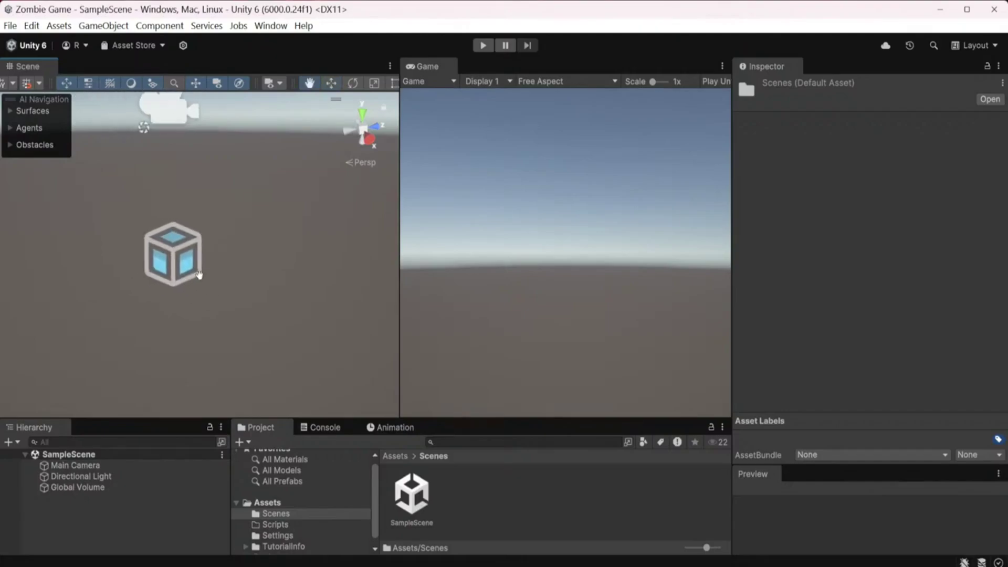
{"action": "scroll", "coordinate": [193, 285], "scroll_direction": "up", "scroll_amount": 1}
{"action": "scroll", "coordinate": [193, 288], "scroll_direction": "down", "scroll_amount": 1}
{"action": "scroll", "coordinate": [228, 298], "scroll_direction": "down", "scroll_amount": 1}
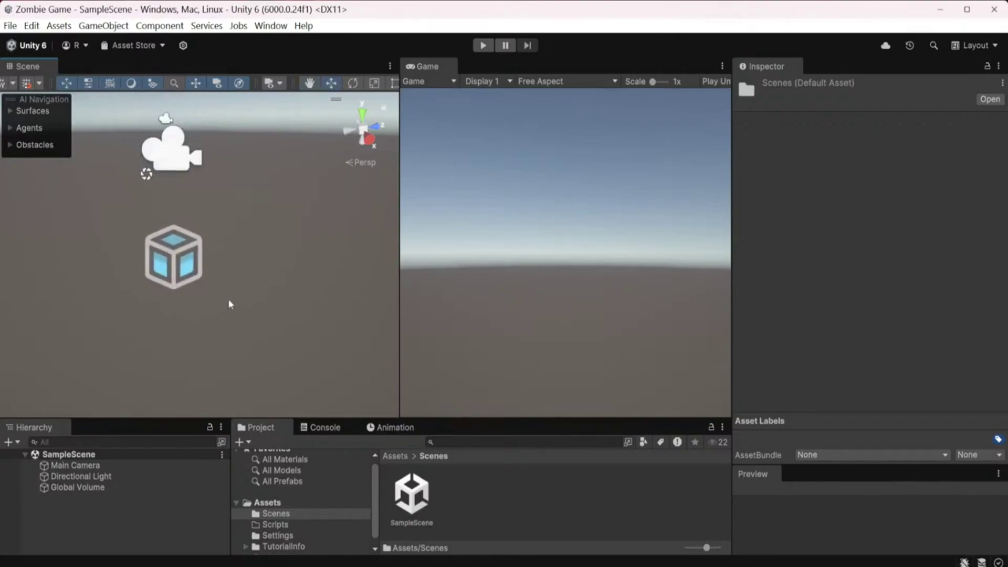
{"action": "mouse_move", "coordinate": [228, 298]}
{"action": "middle_mouse_down"}
{"action": "mouse_move", "coordinate": [206, 322]}
{"action": "mouse_move", "coordinate": [247, 234]}
{"action": "mouse_move", "coordinate": [234, 238]}
{"action": "middle_mouse_up"}
{"action": "scroll", "coordinate": [209, 331], "scroll_direction": "up", "scroll_amount": 1}
{"action": "scroll", "coordinate": [207, 333], "scroll_direction": "down", "scroll_amount": 1}
{"action": "scroll", "coordinate": [209, 311], "scroll_direction": "up", "scroll_amount": 2}
{"action": "scroll", "coordinate": [209, 311], "scroll_direction": "down", "scroll_amount": 1}
{"action": "scroll", "coordinate": [236, 247], "scroll_direction": "down", "scroll_amount": 1}
{"action": "scroll", "coordinate": [236, 247], "scroll_direction": "down", "scroll_amount": 1}
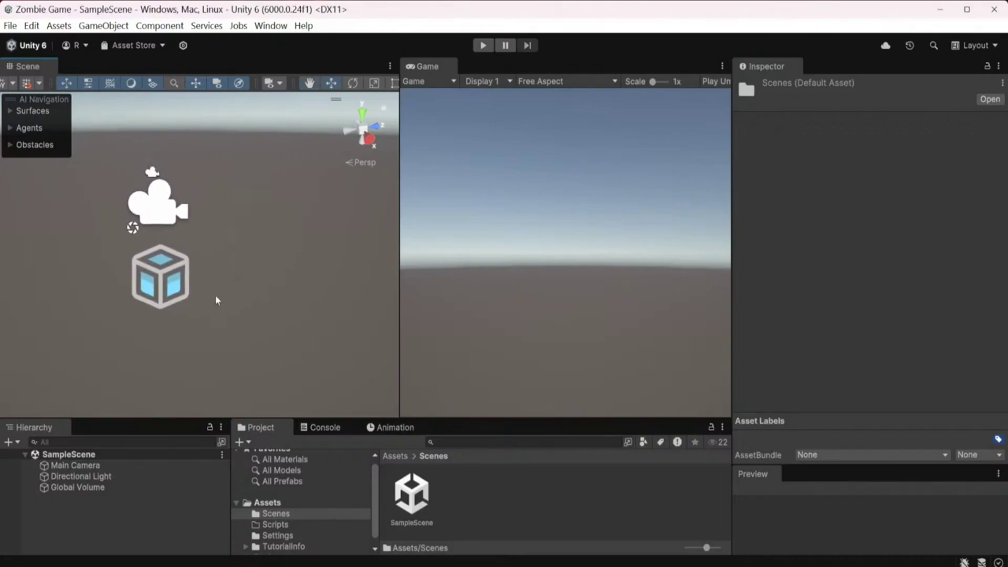
{"action": "scroll", "coordinate": [214, 289], "scroll_direction": "up", "scroll_amount": 2}
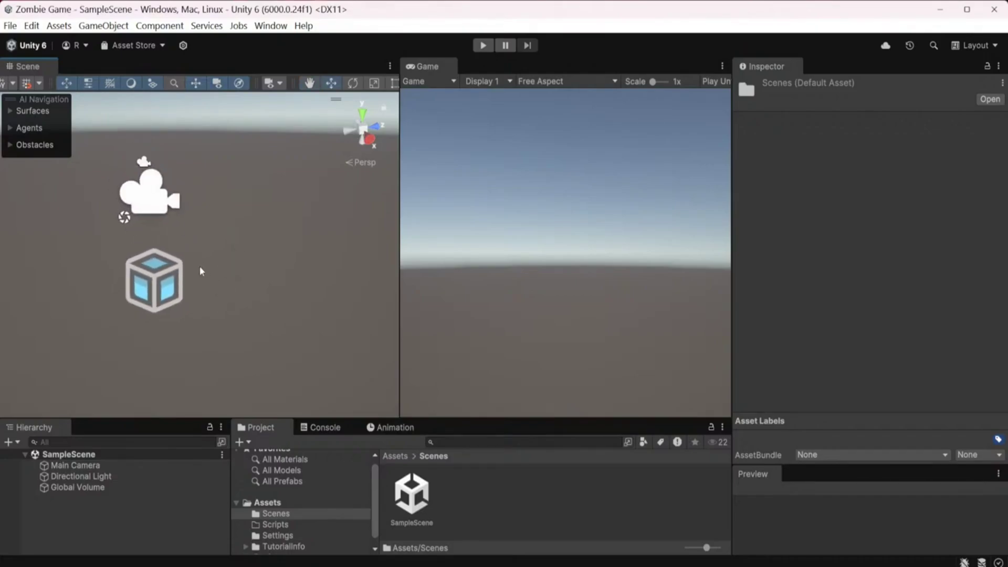
{"action": "scroll", "coordinate": [204, 271], "scroll_direction": "down", "scroll_amount": 1}
{"action": "scroll", "coordinate": [204, 272], "scroll_direction": "down", "scroll_amount": 1}
{"action": "scroll", "coordinate": [206, 272], "scroll_direction": "down", "scroll_amount": 1}
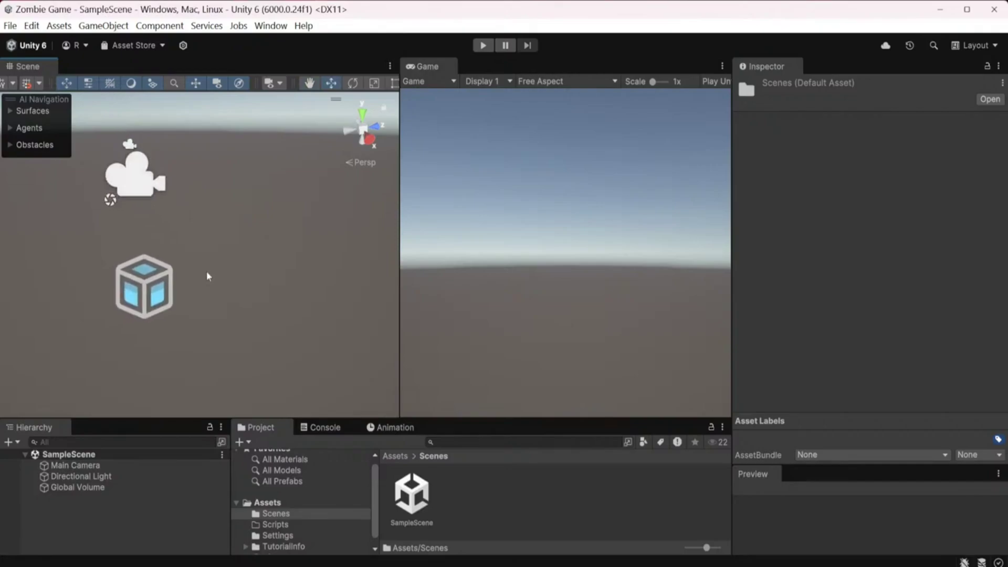
{"action": "scroll", "coordinate": [206, 270], "scroll_direction": "down", "scroll_amount": 1}
{"action": "scroll", "coordinate": [208, 270], "scroll_direction": "down", "scroll_amount": 1}
{"action": "scroll", "coordinate": [208, 269], "scroll_direction": "up", "scroll_amount": 1}
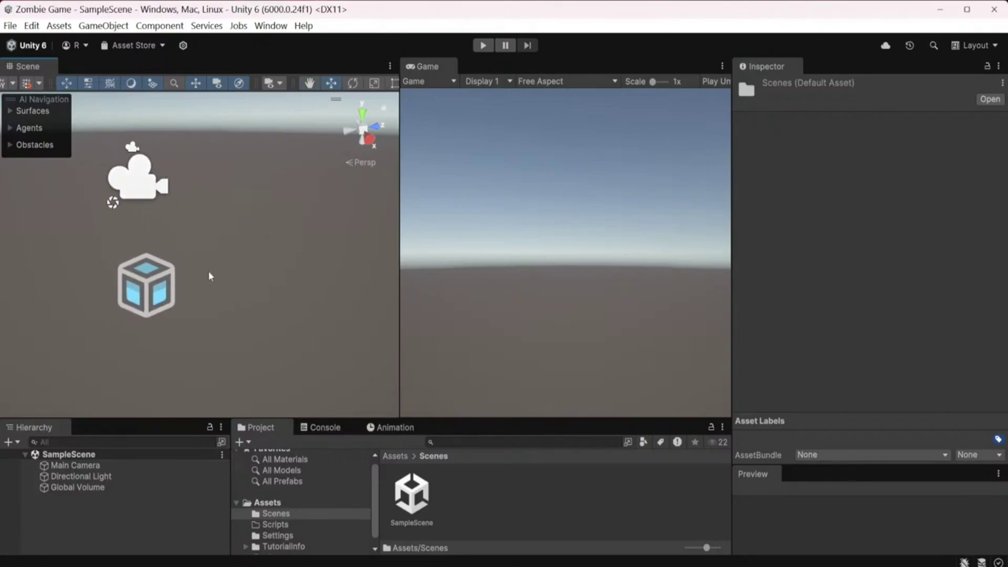
{"action": "scroll", "coordinate": [208, 270], "scroll_direction": "down", "scroll_amount": 1}
{"action": "scroll", "coordinate": [208, 270], "scroll_direction": "down", "scroll_amount": 1}
{"action": "scroll", "coordinate": [209, 271], "scroll_direction": "up", "scroll_amount": 1}
{"action": "scroll", "coordinate": [209, 272], "scroll_direction": "up", "scroll_amount": 1}
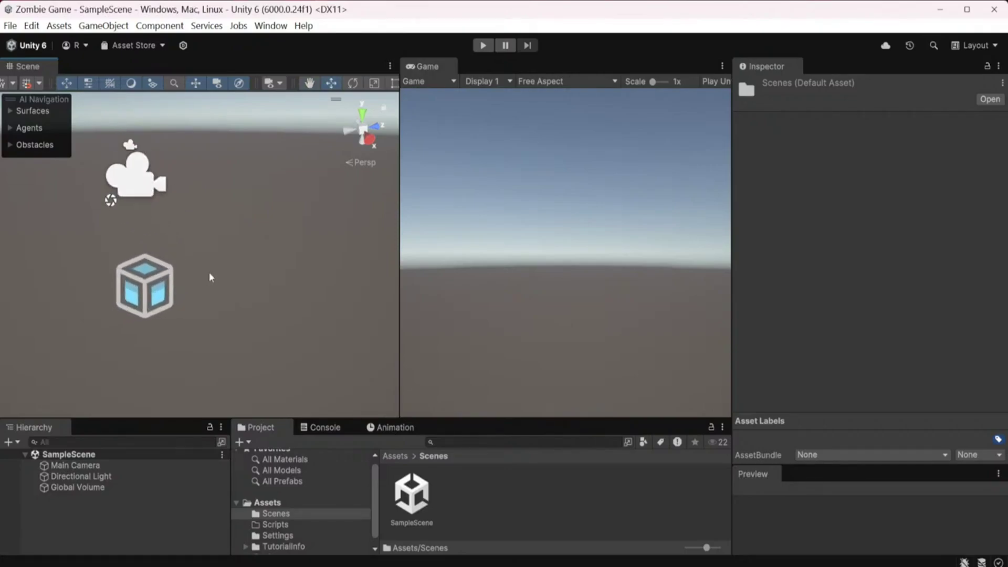
{"action": "scroll", "coordinate": [210, 273], "scroll_direction": "down", "scroll_amount": 1}
{"action": "scroll", "coordinate": [210, 273], "scroll_direction": "up", "scroll_amount": 1}
{"action": "middle_click_drag", "start_coordinate": [203, 301], "coordinate": [214, 300]}
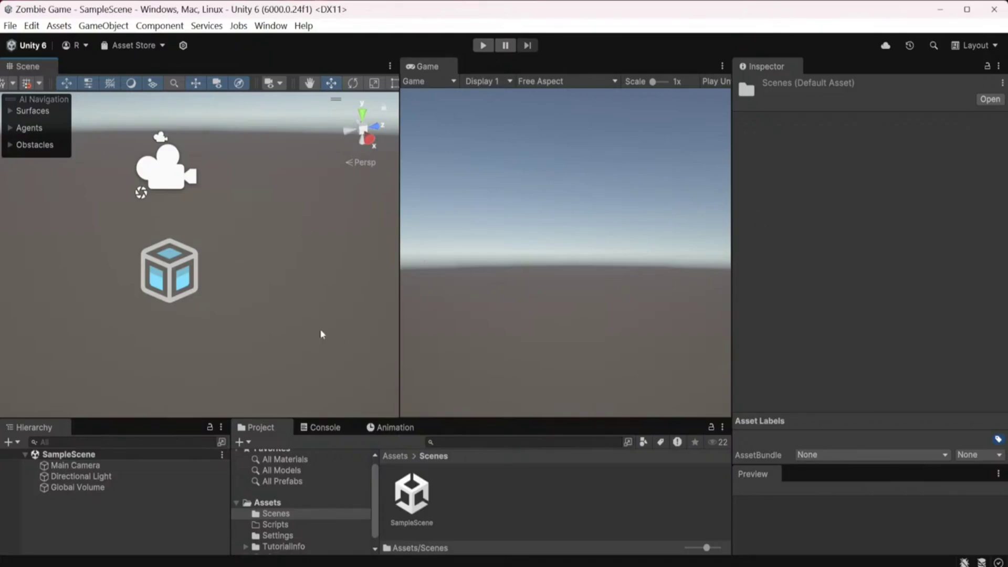
{"action": "scroll", "coordinate": [321, 336], "scroll_direction": "down", "scroll_amount": 1}
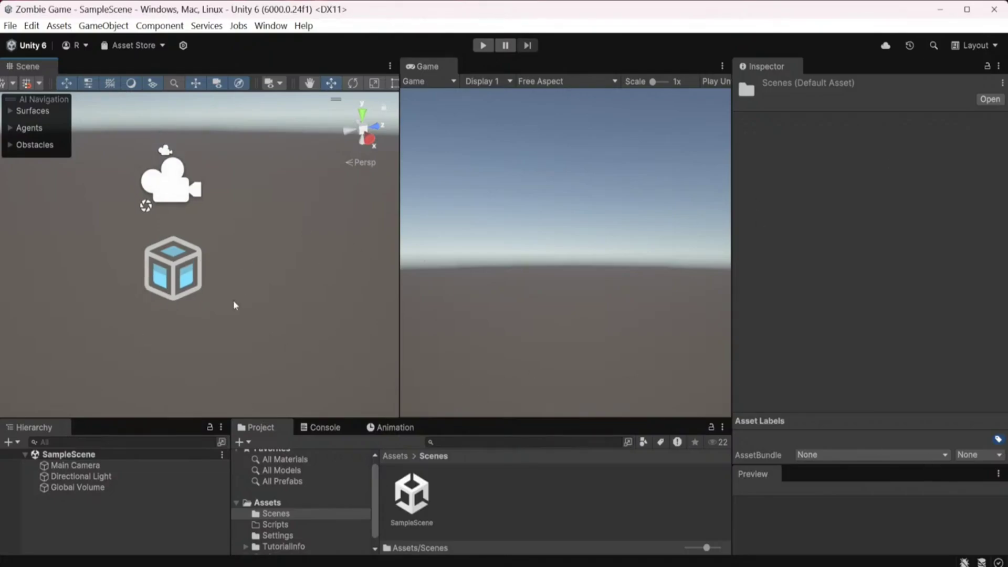
{"action": "left_click", "coordinate": [604, 503]}
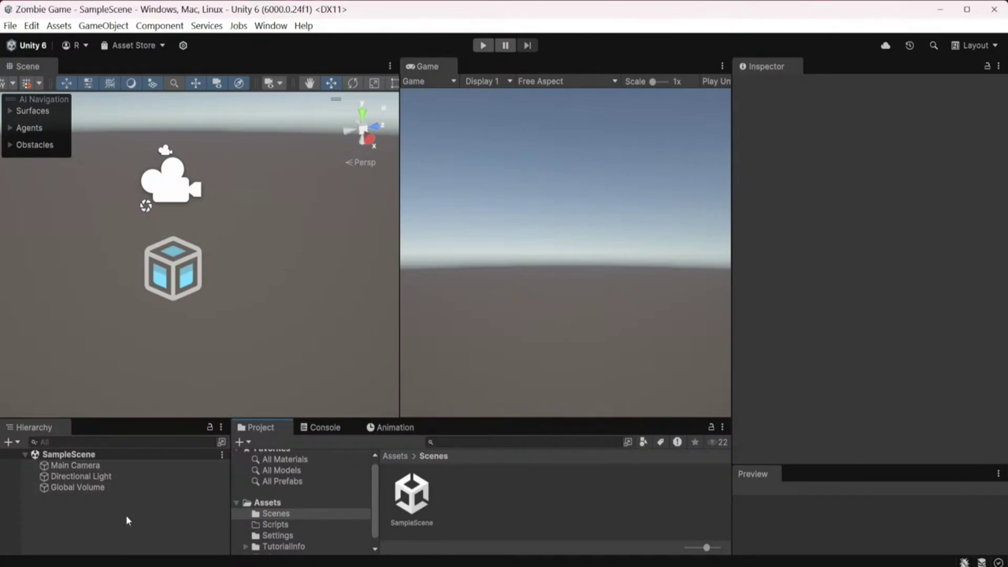
Add a capsule object to the scene and name it Player.
{"action": "left_click", "coordinate": [18, 442]}
{"action": "mouse_move", "coordinate": [53, 278]}
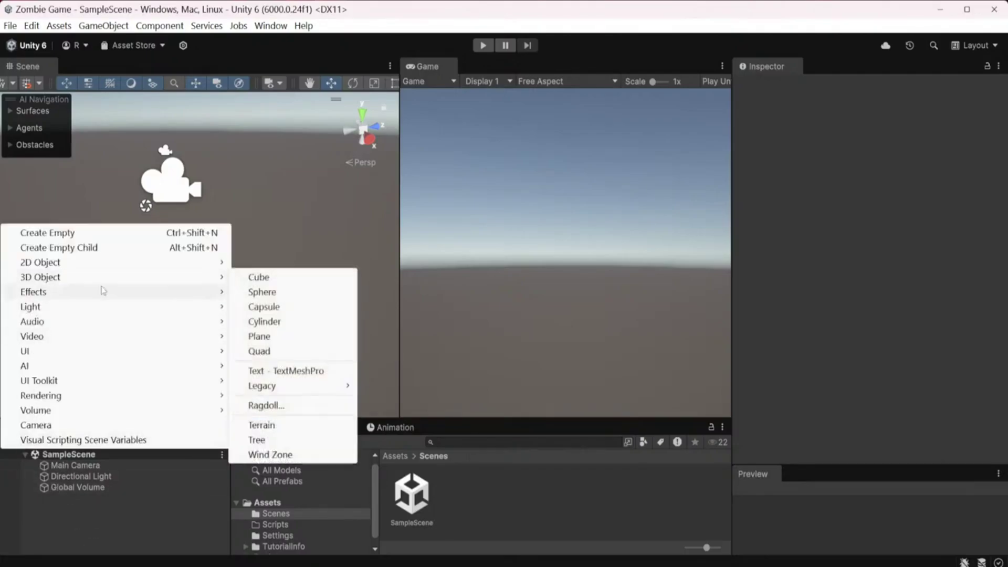
{"action": "left_click", "coordinate": [266, 309]}
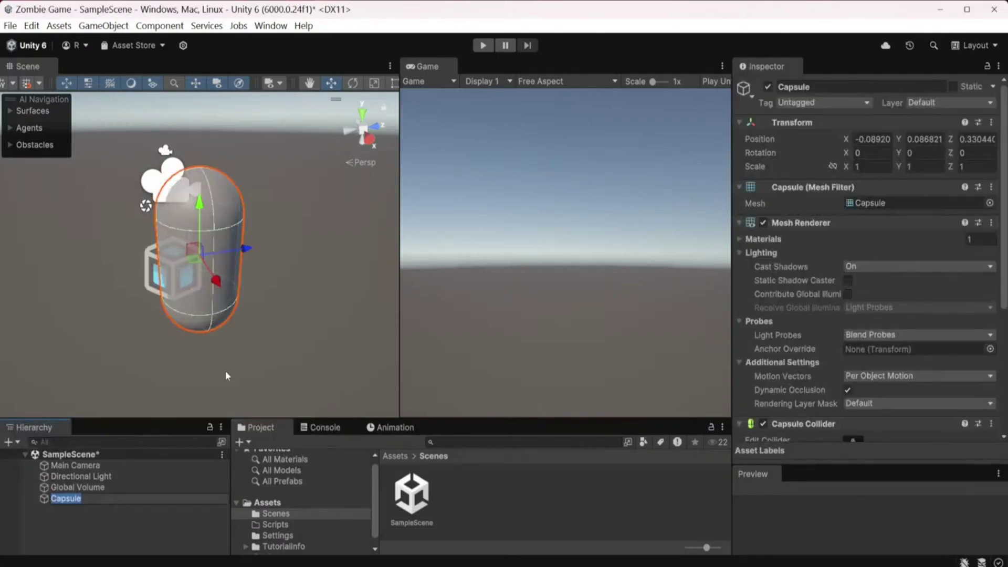
{"action": "type", "text": "Player"}
{"action": "key", "text": "Return"}
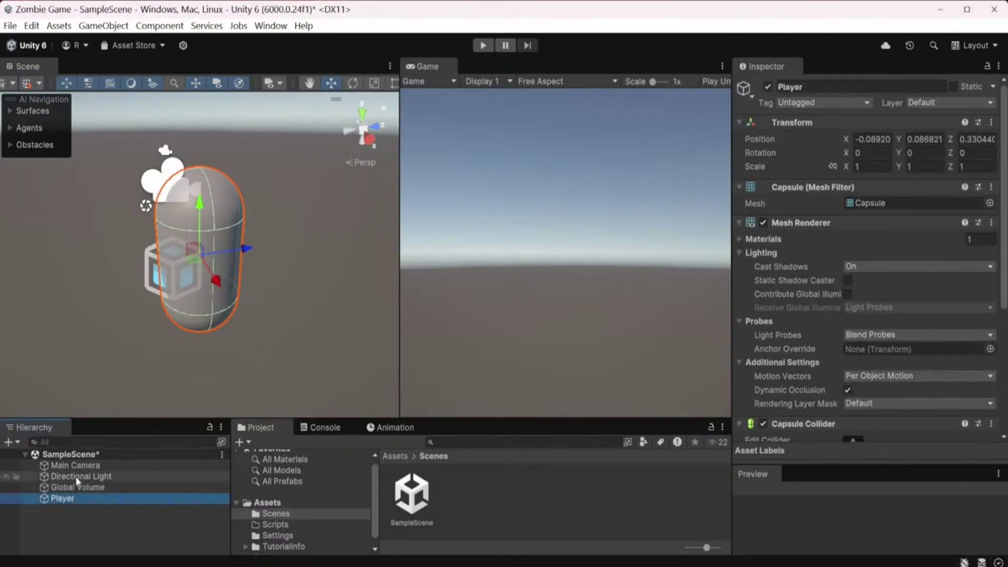
Make the Main Camera a child of Player and set its position to 0, 0, 0.
{"action": "left_click_drag", "start_coordinate": [79, 472], "coordinate": [81, 499]}
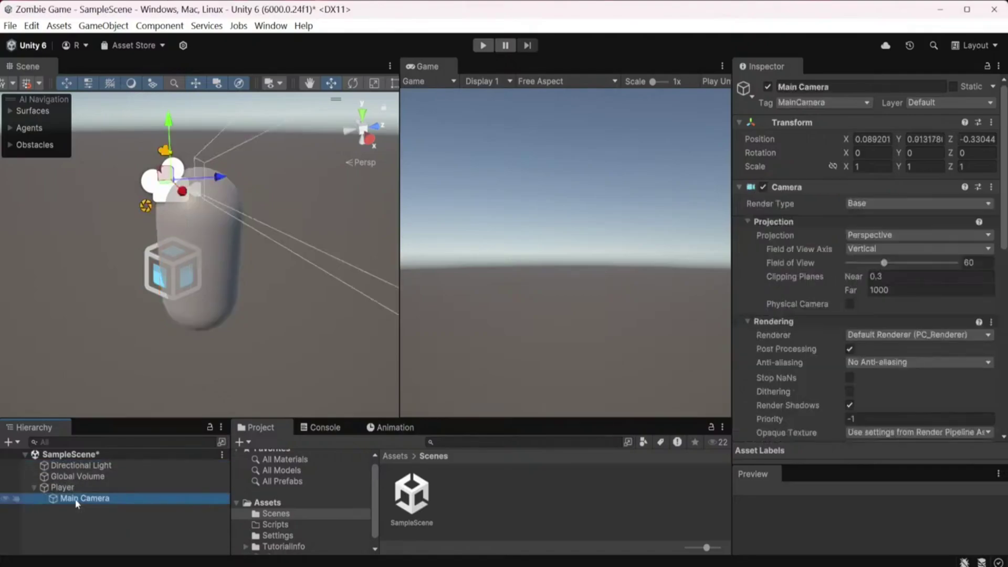
{"action": "double_click", "coordinate": [872, 139]}
{"action": "type", "text": "0"}
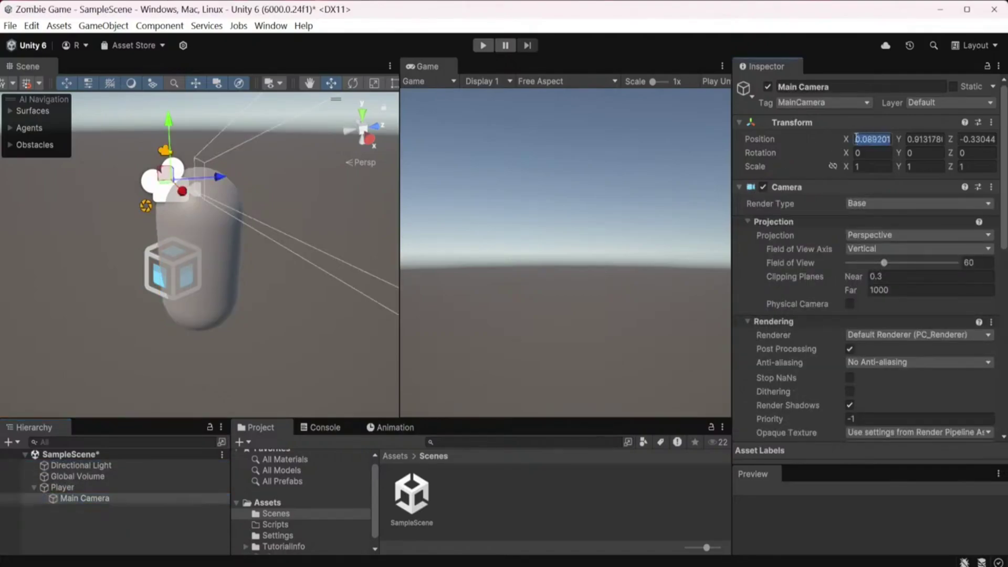
{"action": "left_click", "coordinate": [923, 139]}
{"action": "type", "text": "0"}
{"action": "left_click", "coordinate": [961, 140]}
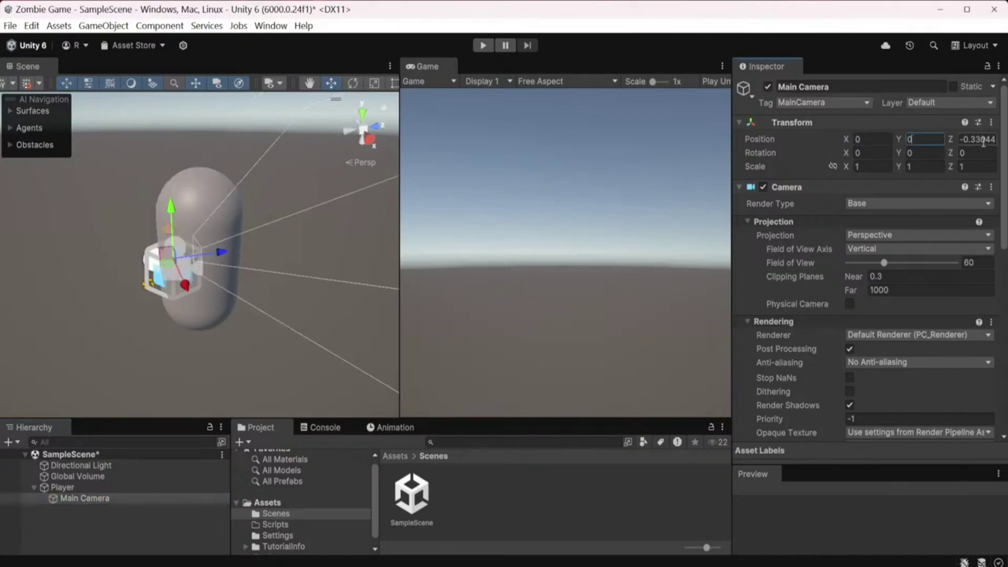
{"action": "type", "text": "0"}
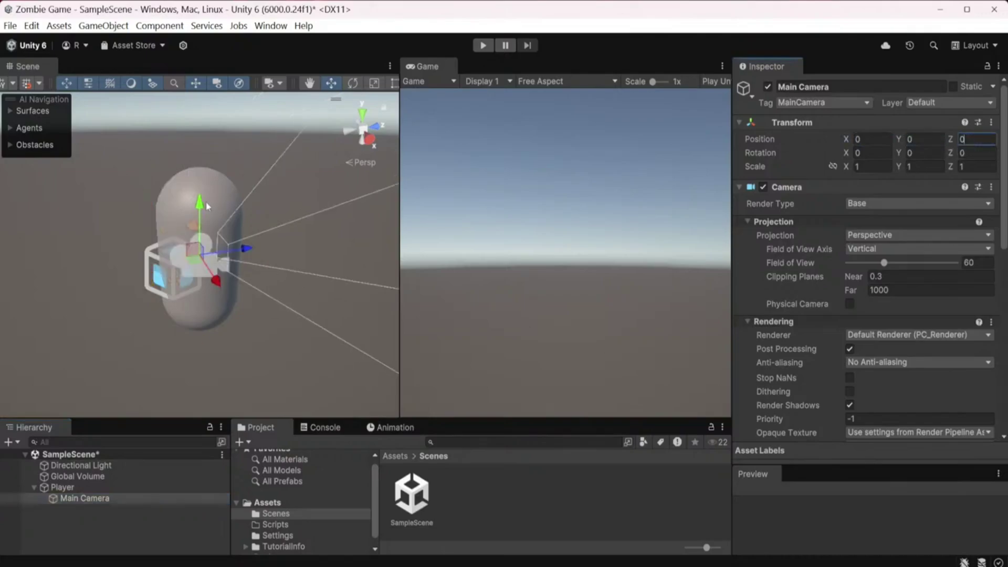
Raise the camera to the capsule's top at 0, 0.777, 0.194, then open the Scripts folder.
{"action": "left_click_drag", "start_coordinate": [200, 208], "coordinate": [202, 135]}
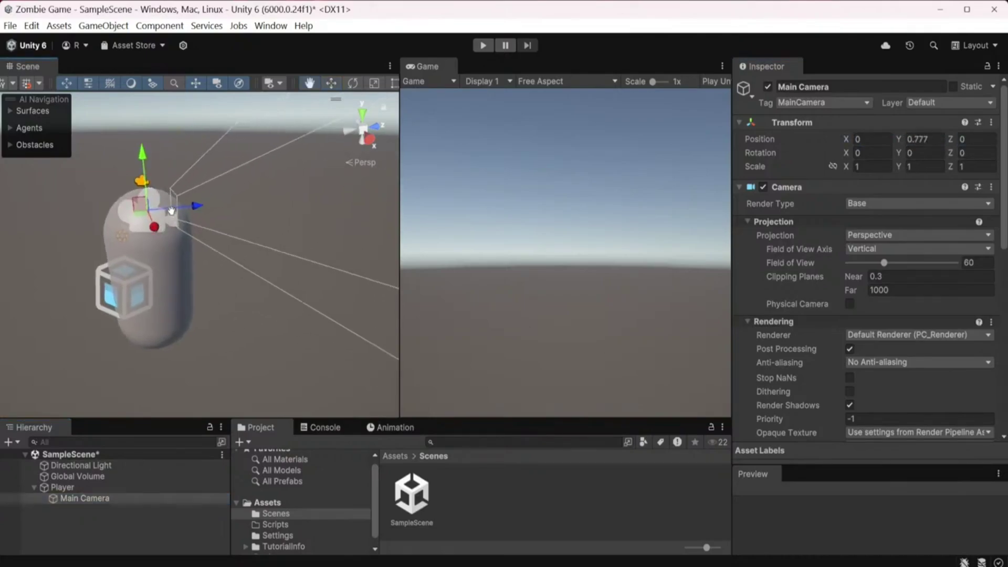
{"action": "middle_click_drag", "start_coordinate": [202, 141], "coordinate": [133, 219]}
{"action": "left_click_drag", "start_coordinate": [132, 220], "coordinate": [150, 220]}
{"action": "left_click", "coordinate": [86, 157]}
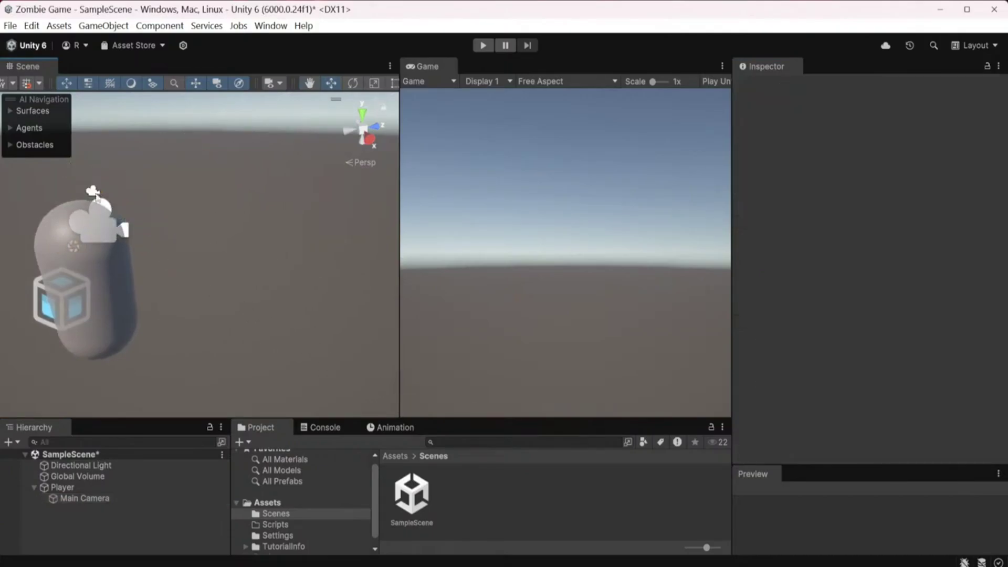
{"action": "left_click", "coordinate": [84, 499]}
{"action": "mouse_move", "coordinate": [144, 314]}
{"action": "middle_mouse_down"}
{"action": "mouse_move", "coordinate": [184, 284]}
{"action": "mouse_move", "coordinate": [181, 300]}
{"action": "middle_mouse_up"}
{"action": "scroll", "coordinate": [260, 484], "scroll_direction": "down", "scroll_amount": 1}
{"action": "left_click", "coordinate": [275, 514]}
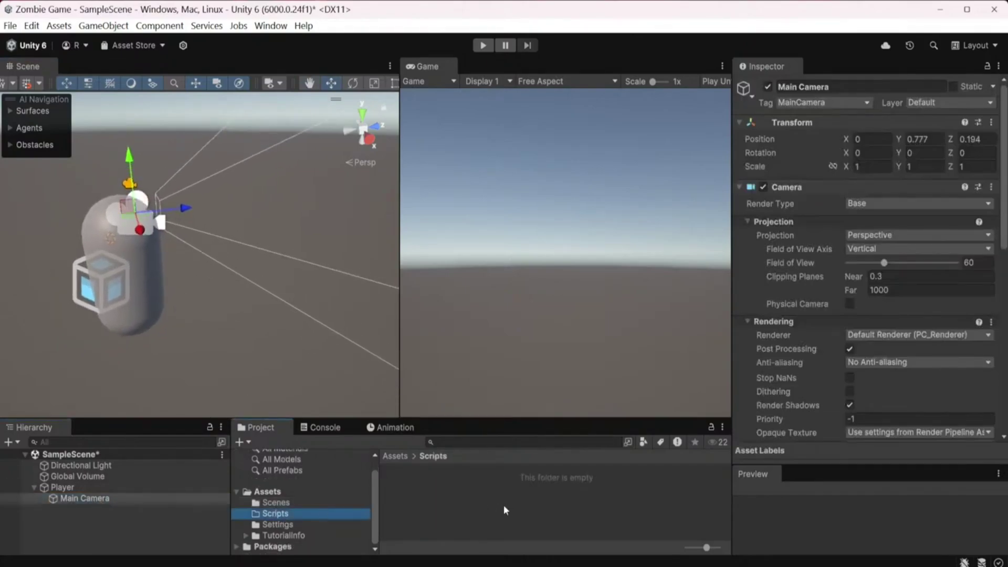
Create a MonoBehaviour Script named Player in Scripts and let compilation finish.
{"action": "right_click", "coordinate": [476, 508]}
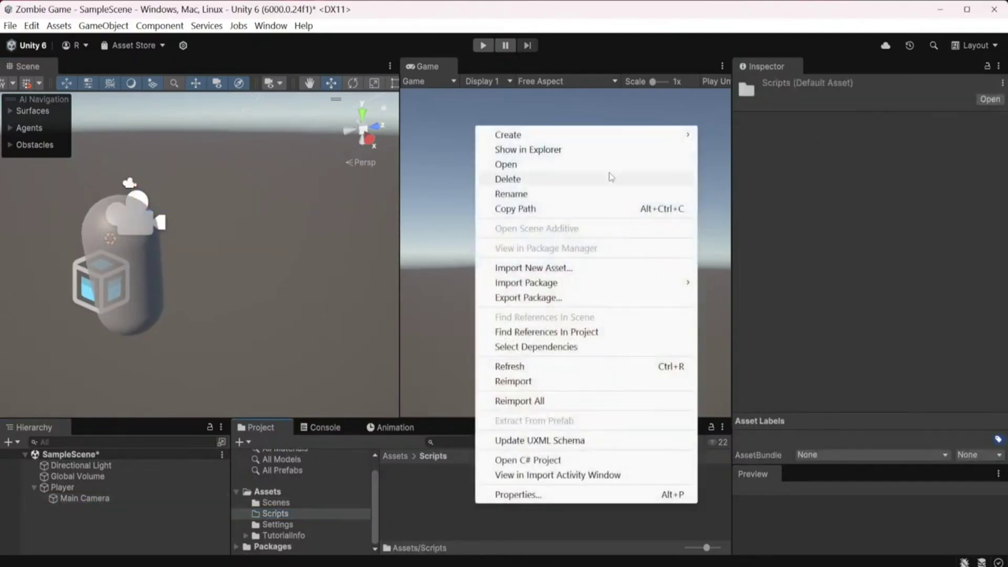
{"action": "mouse_move", "coordinate": [509, 136]}
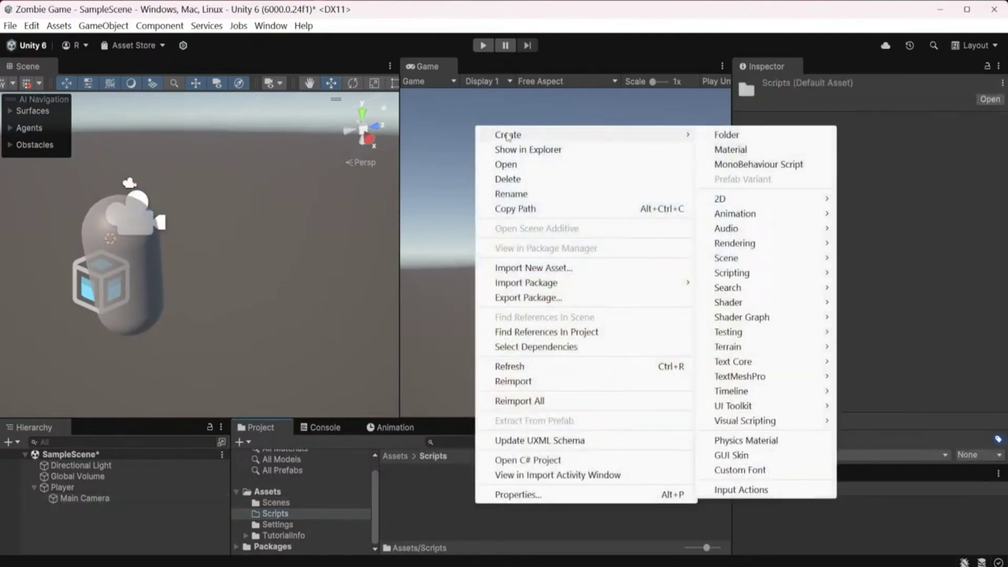
{"action": "left_click", "coordinate": [782, 164]}
{"action": "type", "text": "Player"}
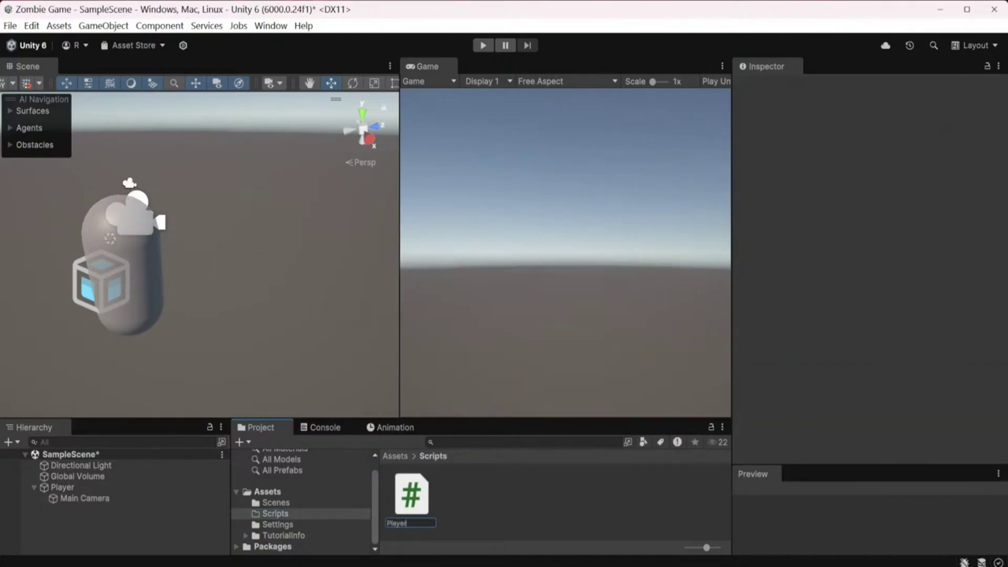
{"action": "key", "text": "Return"}
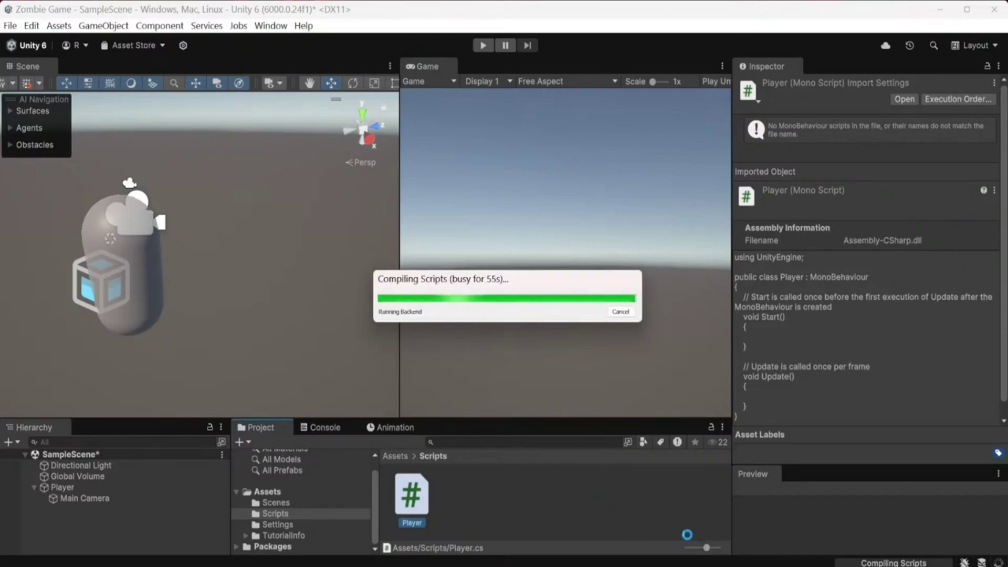
{"action": "mouse_move", "coordinate": [677, 565]}
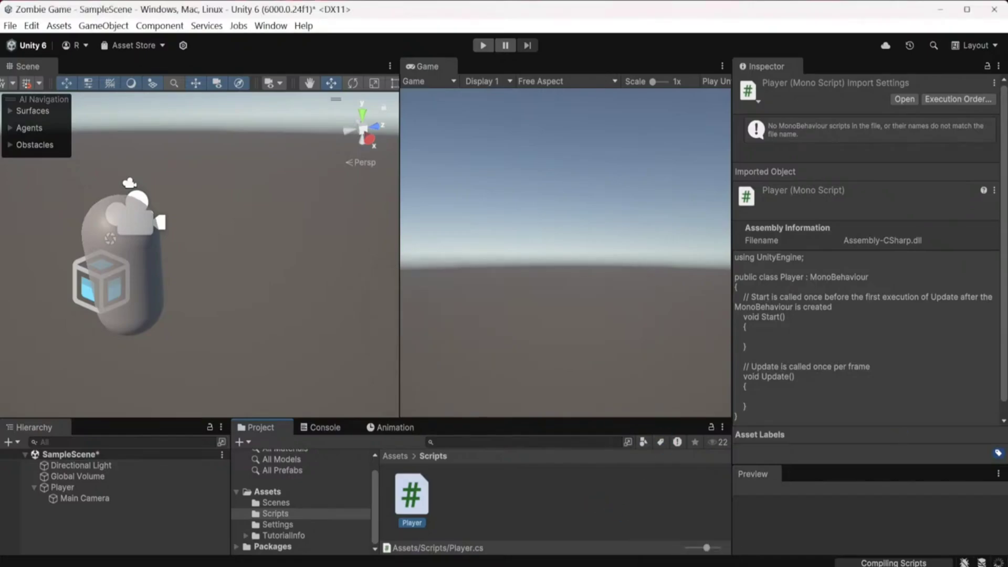
{"action": "left_click", "coordinate": [511, 488]}
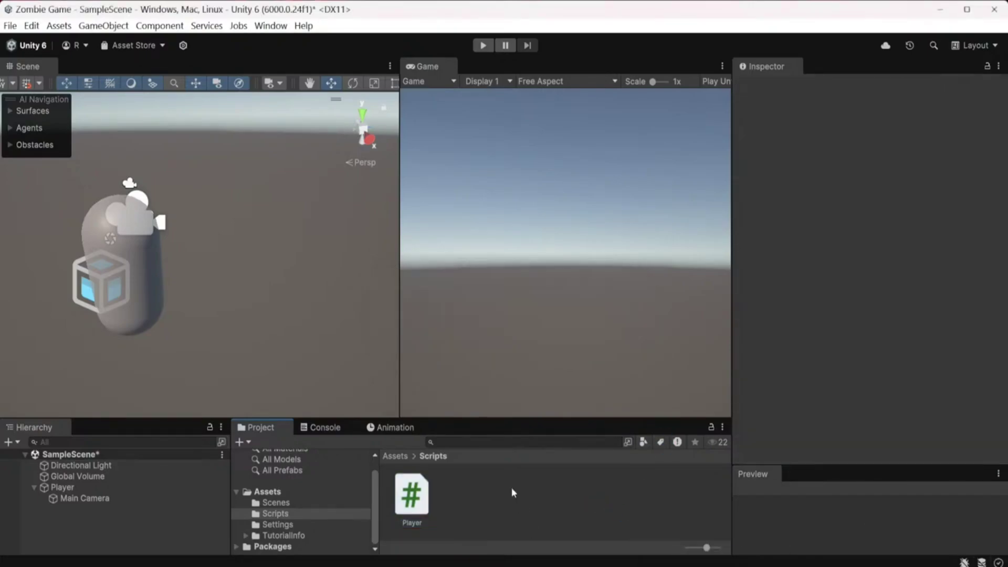
Open Player.cs in Visual Studio and place the caret inside the class near line 4.
{"action": "double_click", "coordinate": [411, 498]}
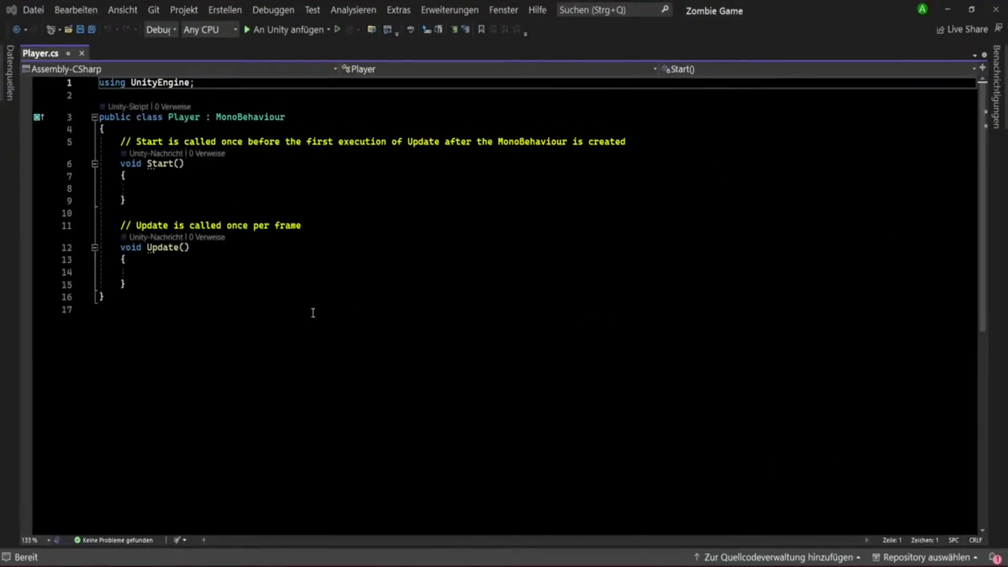
{"action": "left_click", "coordinate": [147, 139]}
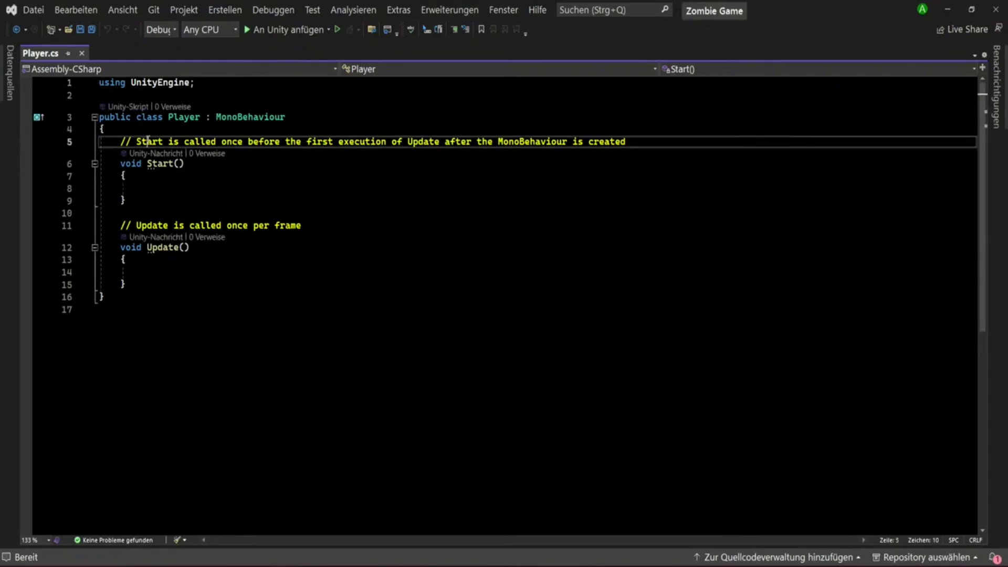
{"action": "left_click", "coordinate": [163, 130]}
Back in Unity, select the Player object and add a Rigidbody component to it.
{"action": "left_click", "coordinate": [950, 9]}
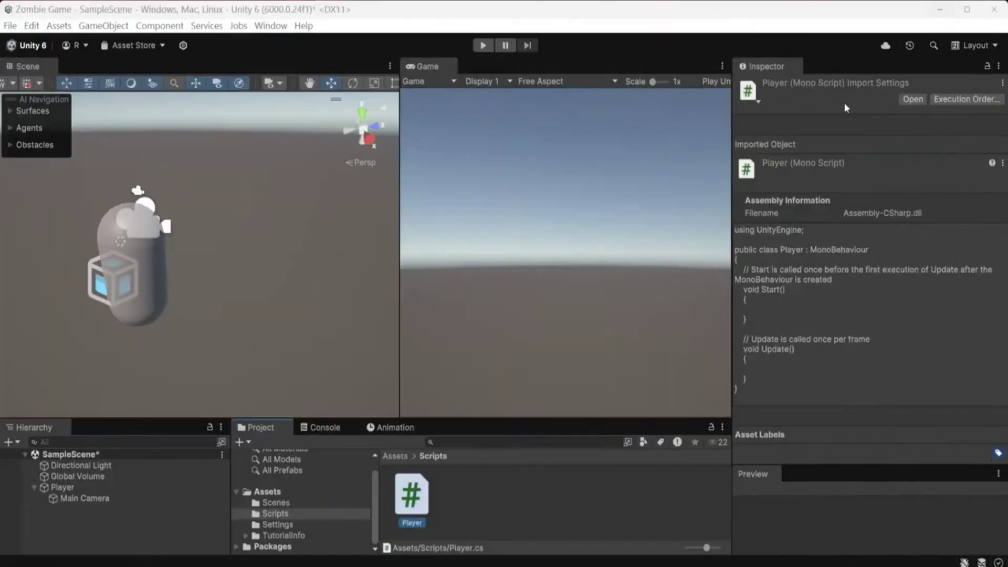
{"action": "left_click", "coordinate": [63, 488]}
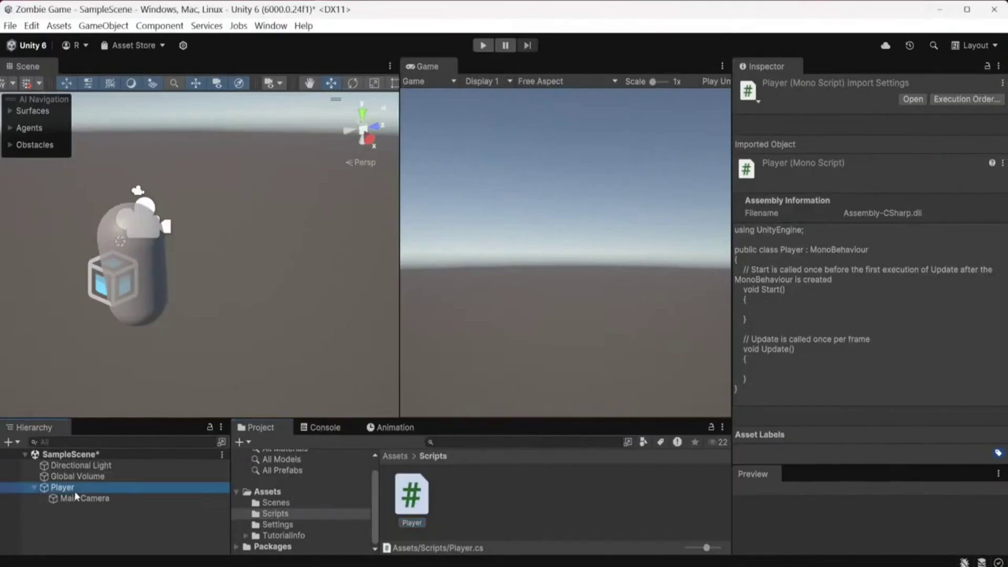
{"action": "scroll", "coordinate": [871, 281], "scroll_direction": "down", "scroll_amount": 2}
{"action": "scroll", "coordinate": [870, 281], "scroll_direction": "down", "scroll_amount": 3}
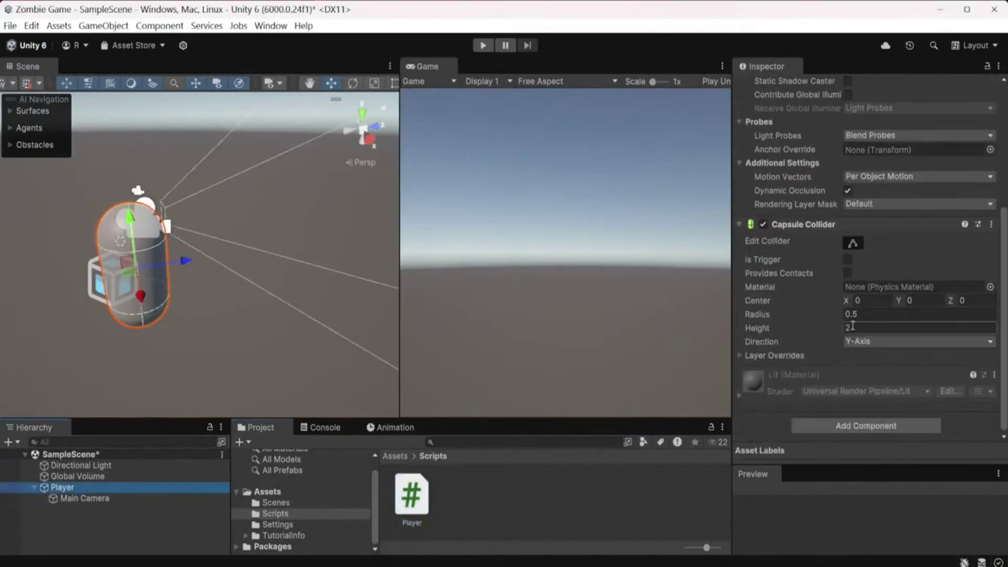
{"action": "left_click", "coordinate": [868, 424]}
{"action": "type", "text": "r"}
{"action": "left_click", "coordinate": [814, 388]}
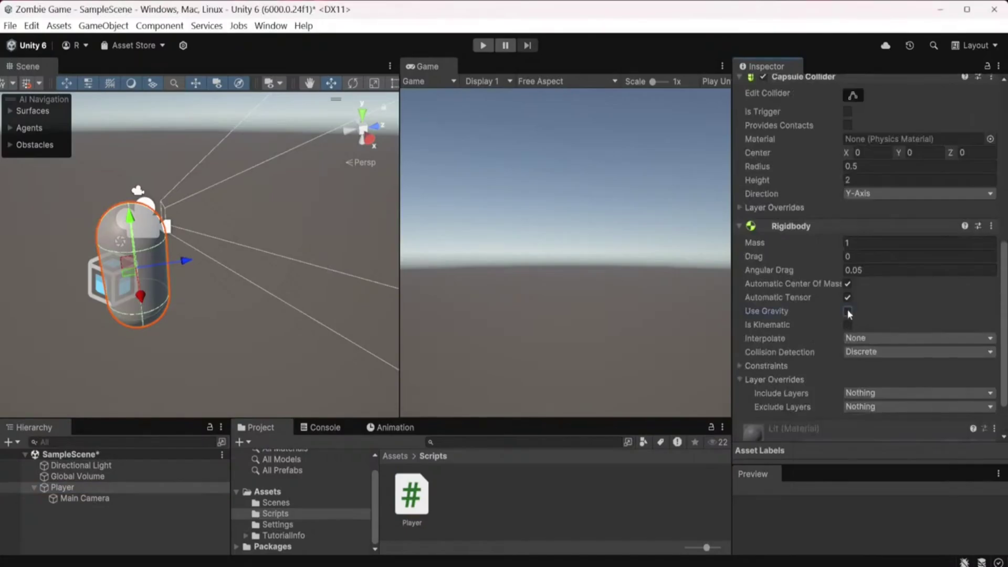
{"action": "scroll", "coordinate": [805, 334], "scroll_direction": "down", "scroll_amount": 2}
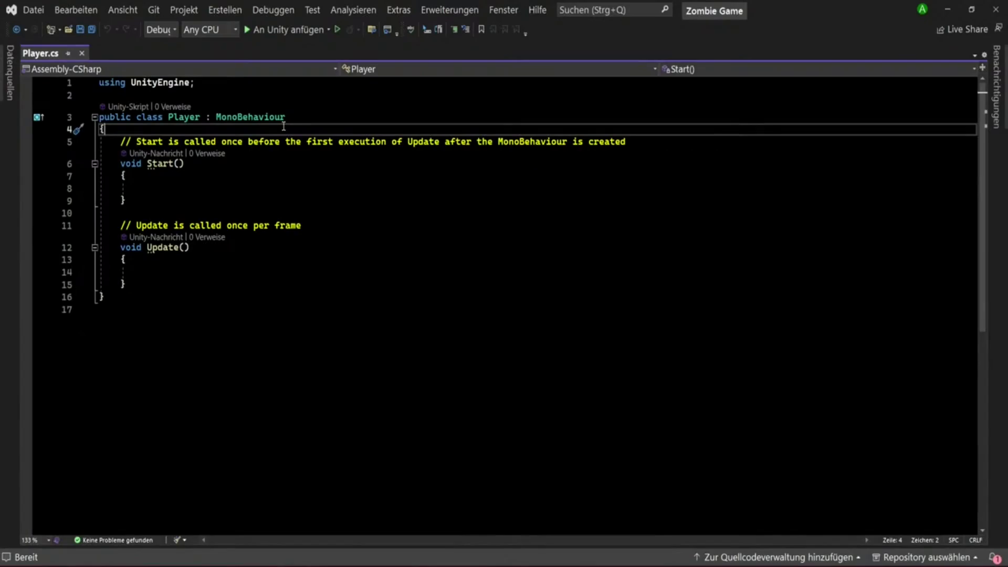
Declare public floats moveSpeed, rotationSpeed and vertacalRotation, fixing the spelling typos.
{"action": "scroll", "coordinate": [339, 277], "scroll_direction": "up", "scroll_amount": 3, "text": "ctrl"}
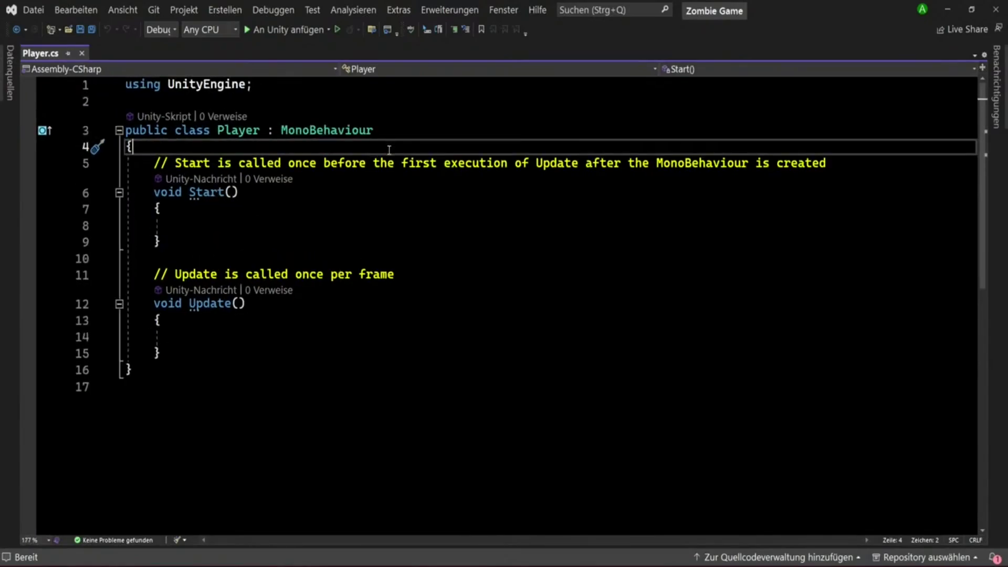
{"action": "key", "text": "Return"}
{"action": "key", "text": "Return"}
{"action": "key", "text": "Return"}
{"action": "key", "text": "Up"}
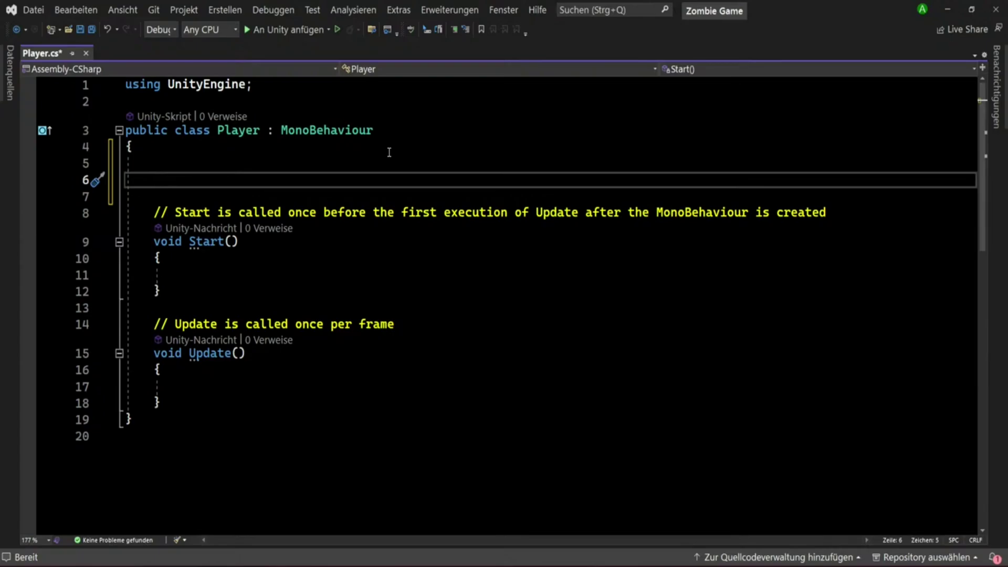
{"action": "type", "text": "pu"}
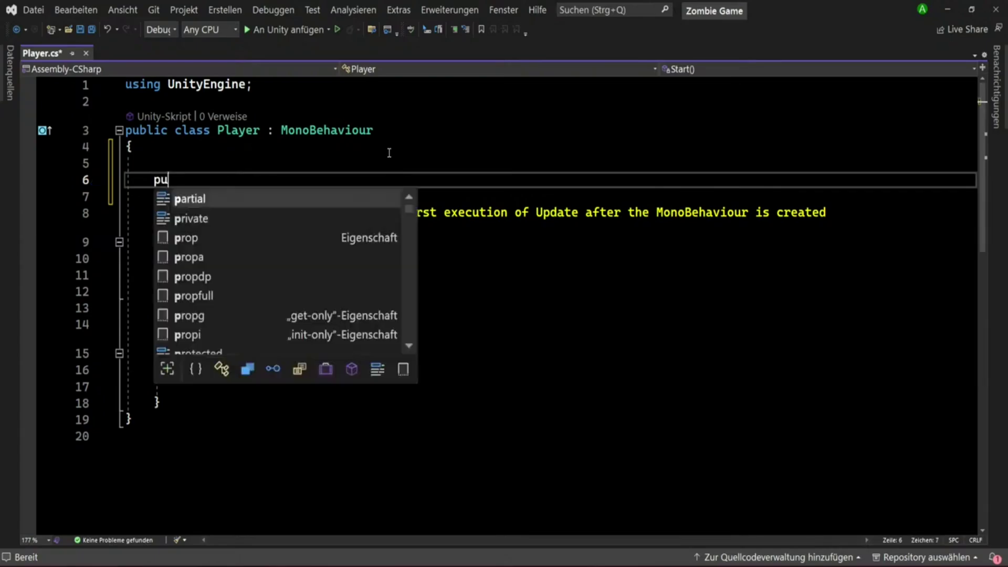
{"action": "type", "text": "blic float m"}
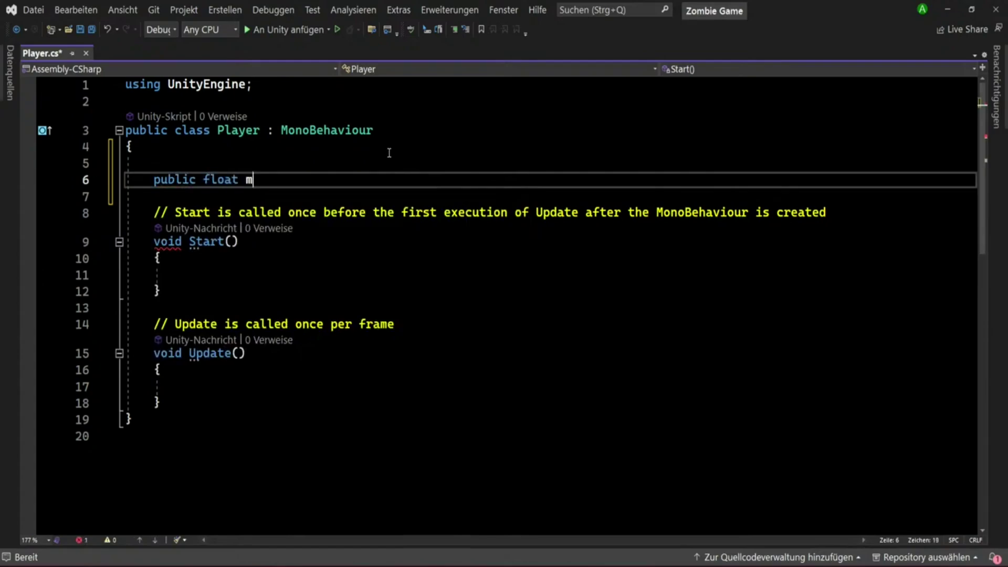
{"action": "type", "text": "oveSpeed,"}
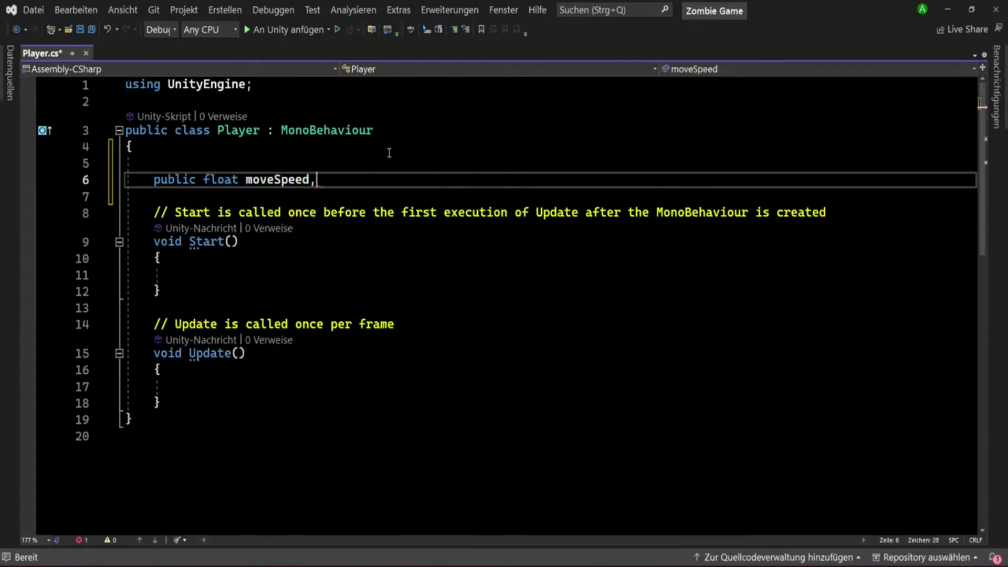
{"action": "type", "text": " r"}
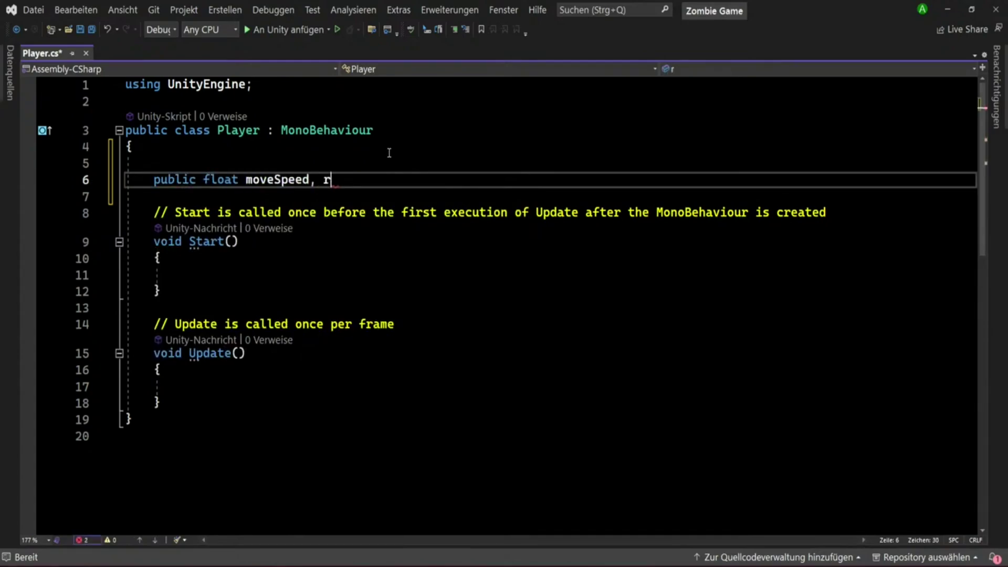
{"action": "type", "text": "oattionS"}
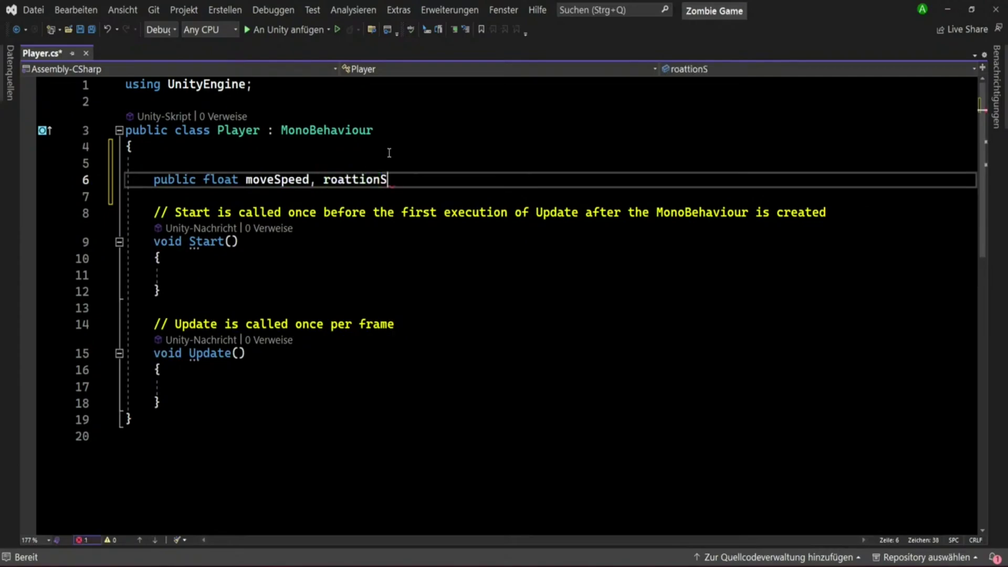
{"action": "type", "text": "peed,"}
{"action": "key", "text": "Left"}
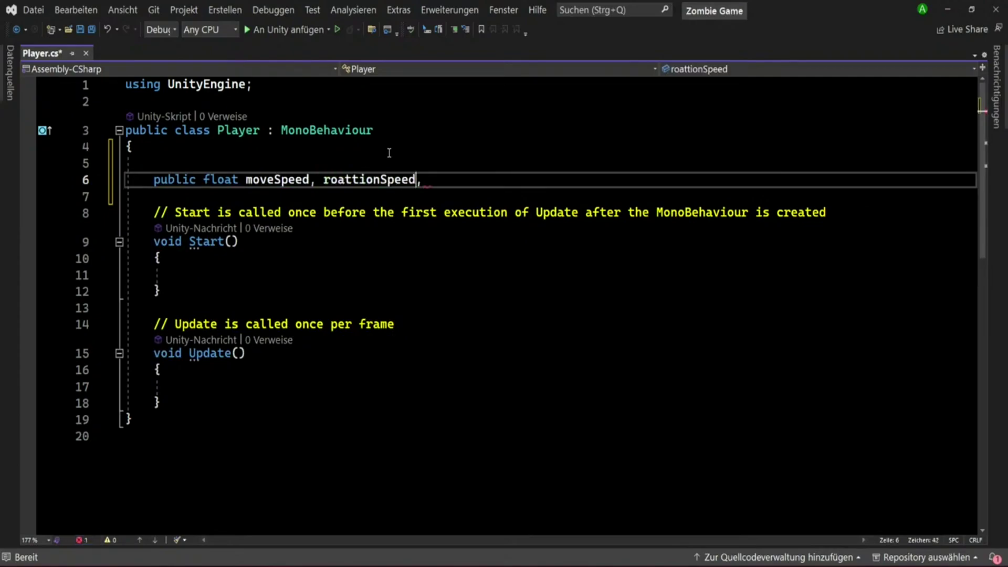
{"action": "key", "text": "Left"}
{"action": "key", "text": "Left"}
{"action": "key", "text": "Left"}
{"action": "key", "text": "Delete"}
{"action": "key", "text": "Right"}
{"action": "type", "text": "a"}
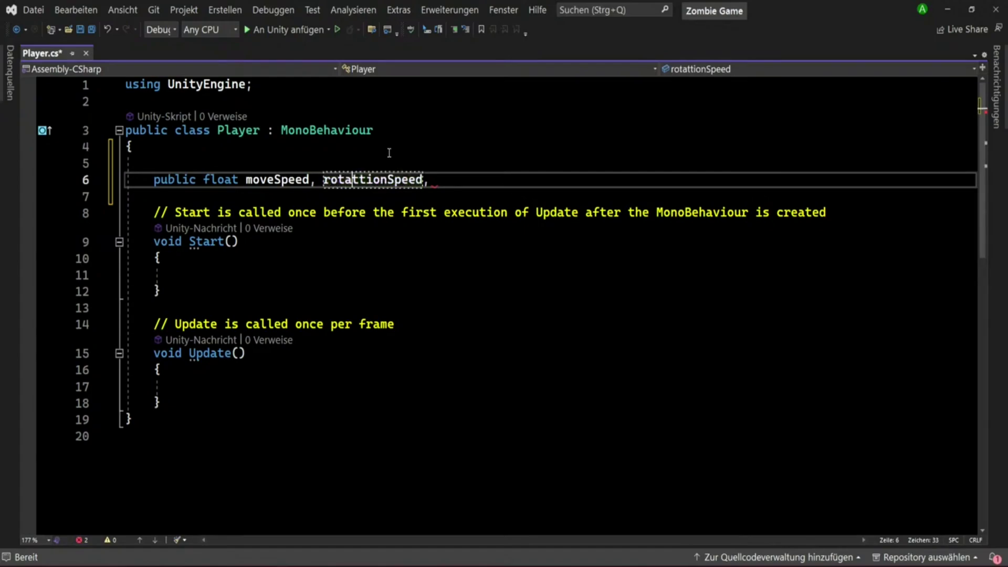
{"action": "key", "text": "Right"}
{"action": "key", "text": "Right"}
{"action": "key", "text": "Right"}
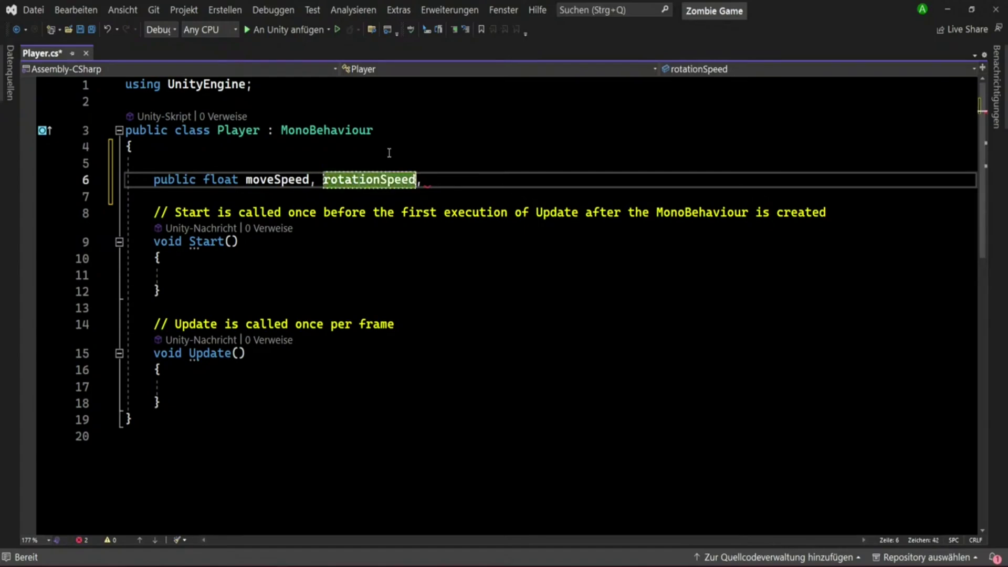
{"action": "key", "text": "Right"}
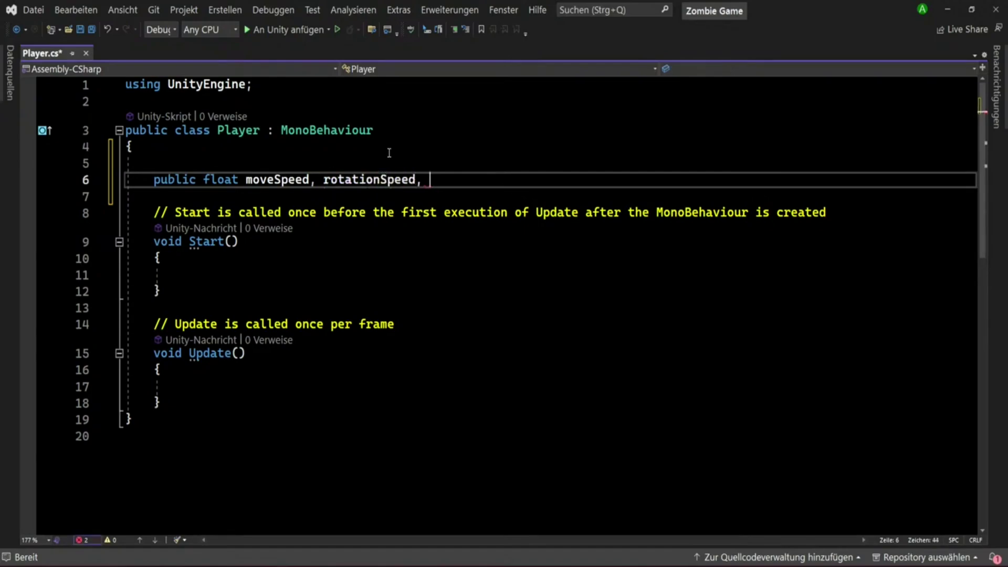
{"action": "type", "text": "ver"}
{"action": "type", "text": "tacal"}
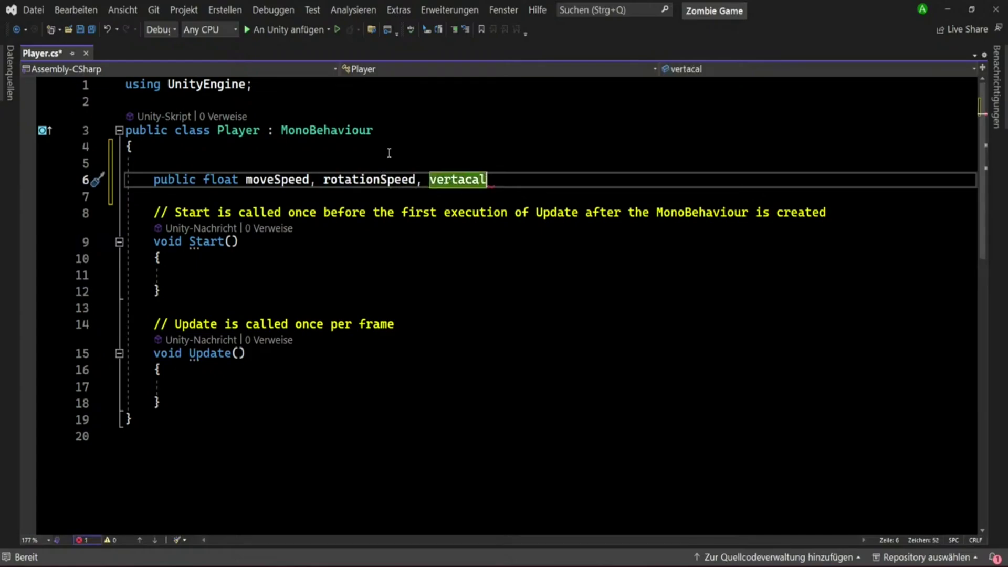
{"action": "type", "text": "Roattion"}
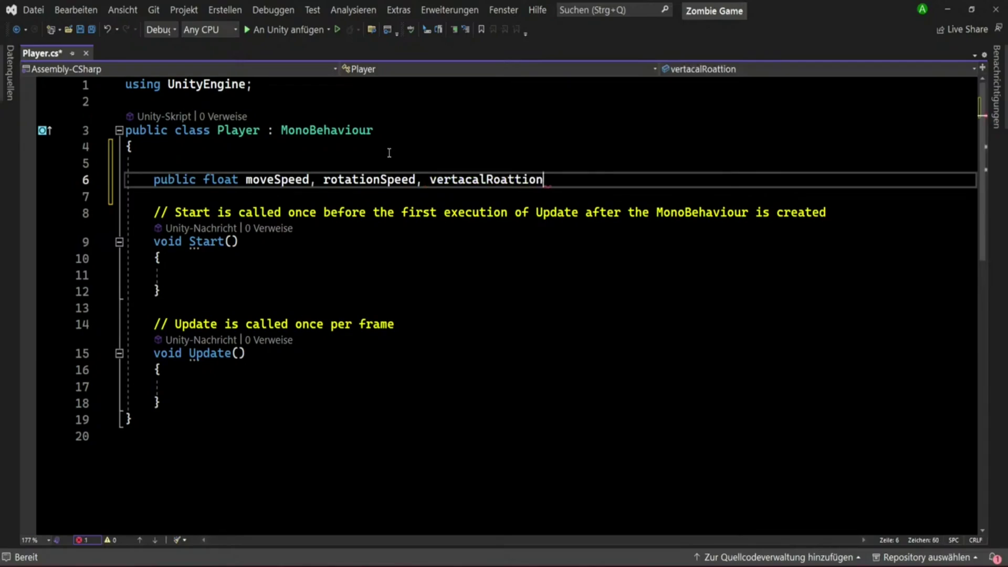
{"action": "key", "text": "Left"}
{"action": "key", "text": "Left"}
{"action": "key", "text": "Left"}
{"action": "type", "text": "t"}
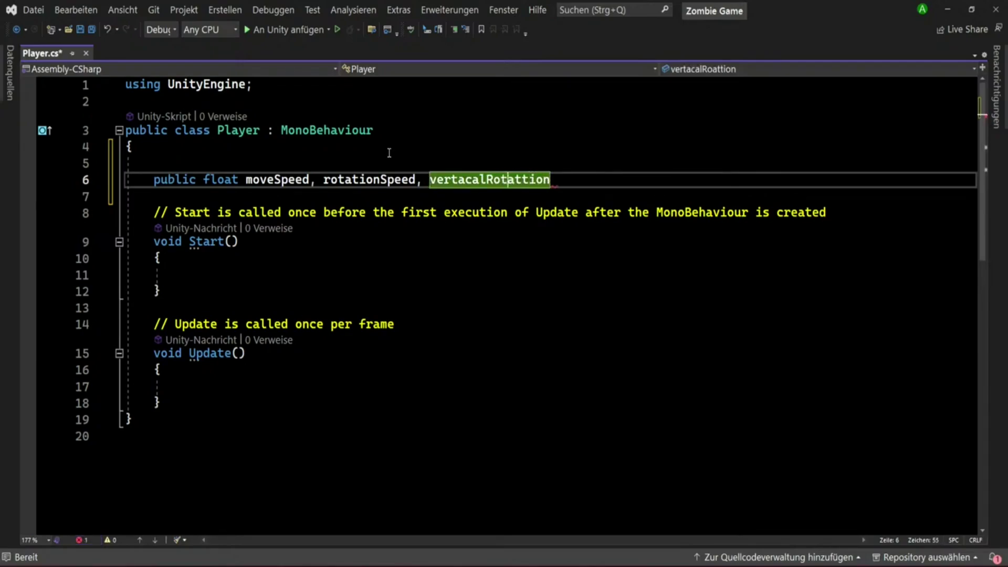
{"action": "type", "text": "a"}
{"action": "key", "text": "Right"}
{"action": "key", "text": "Right"}
{"action": "key", "text": "Right"}
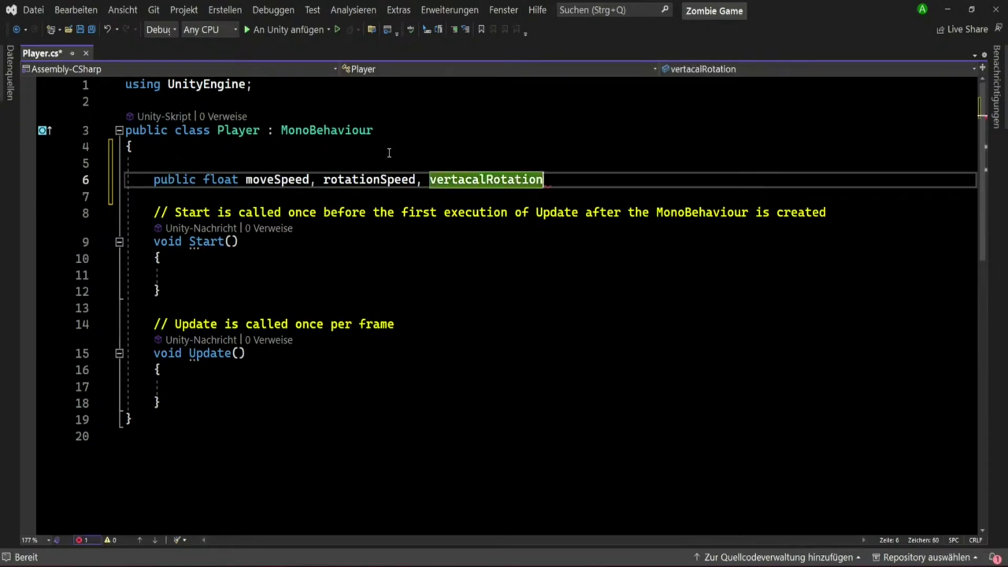
{"action": "type", "text": ";"}
{"action": "key", "text": "Return"}
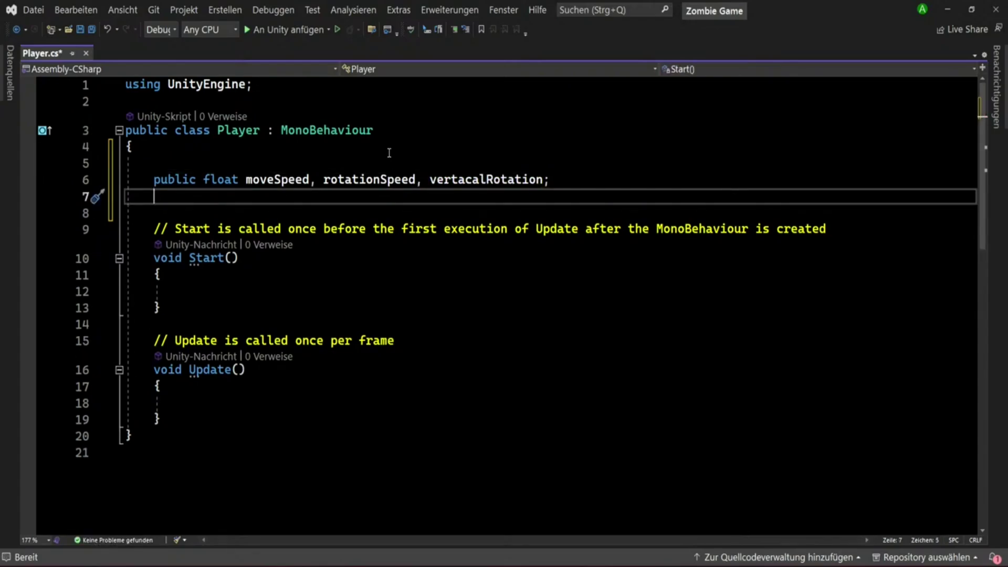
Add the fields 'private Rigidbody rig;' and 'private Transform cam;'.
{"action": "type", "text": "private Ri"}
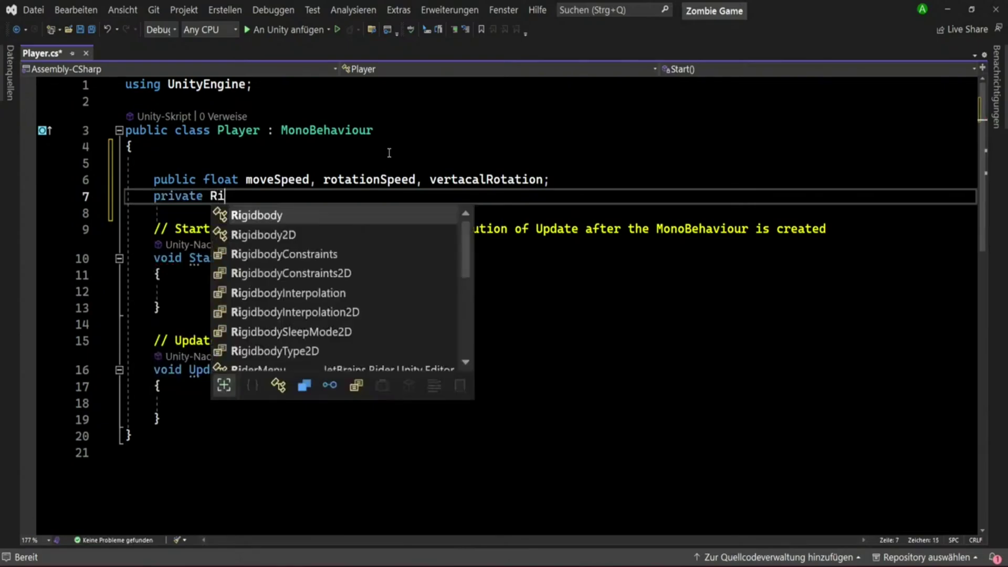
{"action": "key", "text": "Tab"}
{"action": "type", "text": "r"}
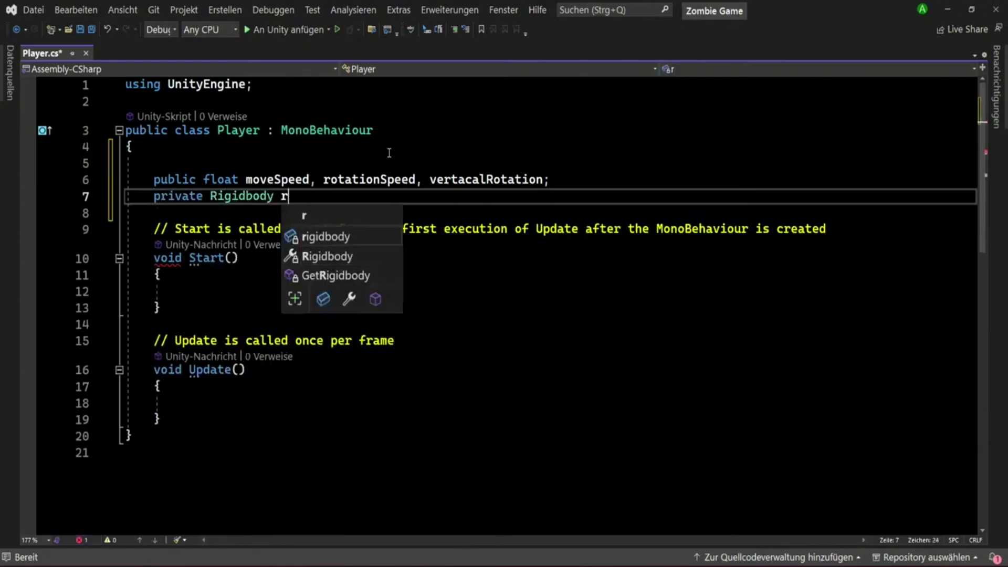
{"action": "type", "text": "ig;"}
{"action": "key", "text": "Return"}
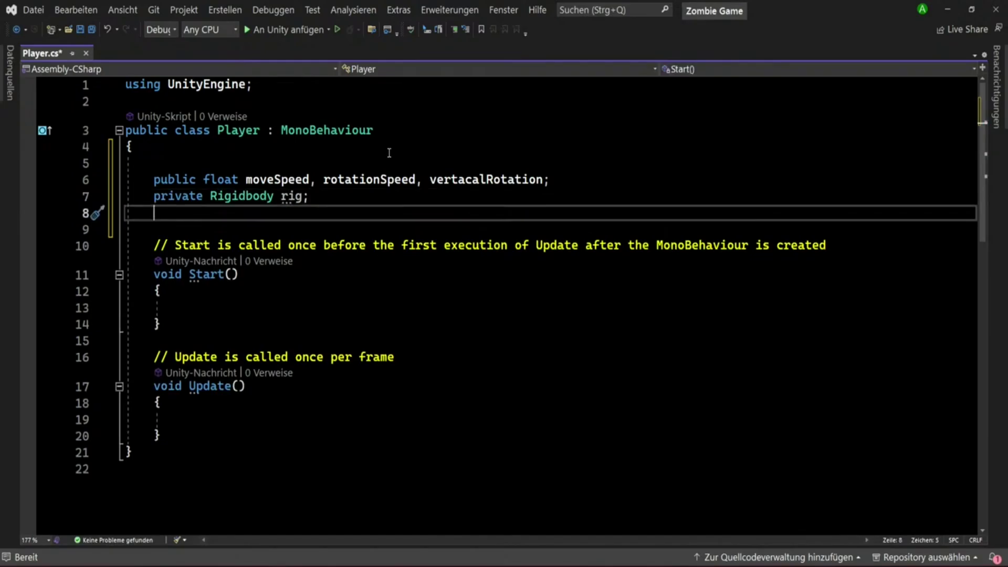
{"action": "type", "text": "pri"}
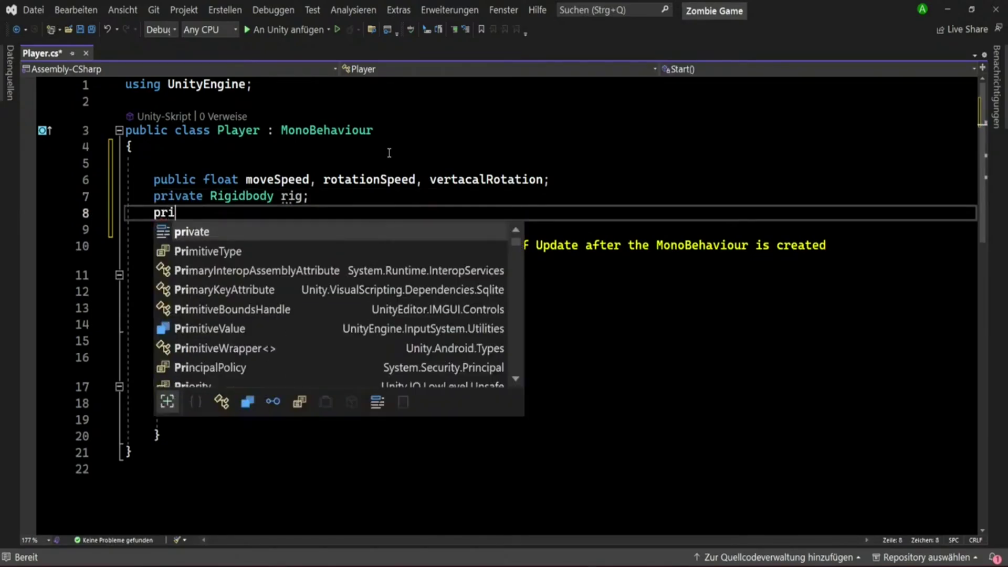
{"action": "type", "text": "vate Tr"}
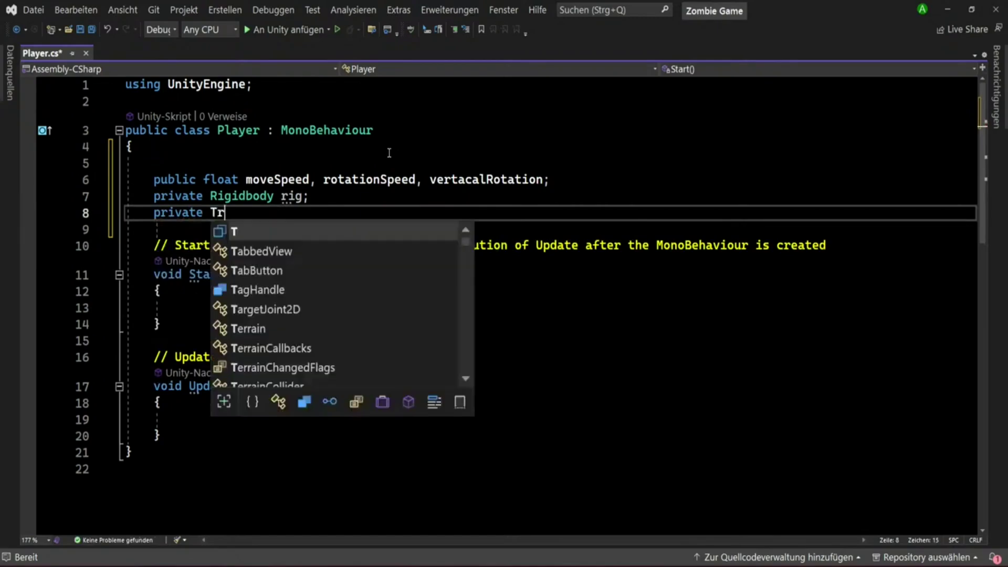
{"action": "type", "text": "ans"}
{"action": "key", "text": "Down"}
{"action": "key", "text": "Tab"}
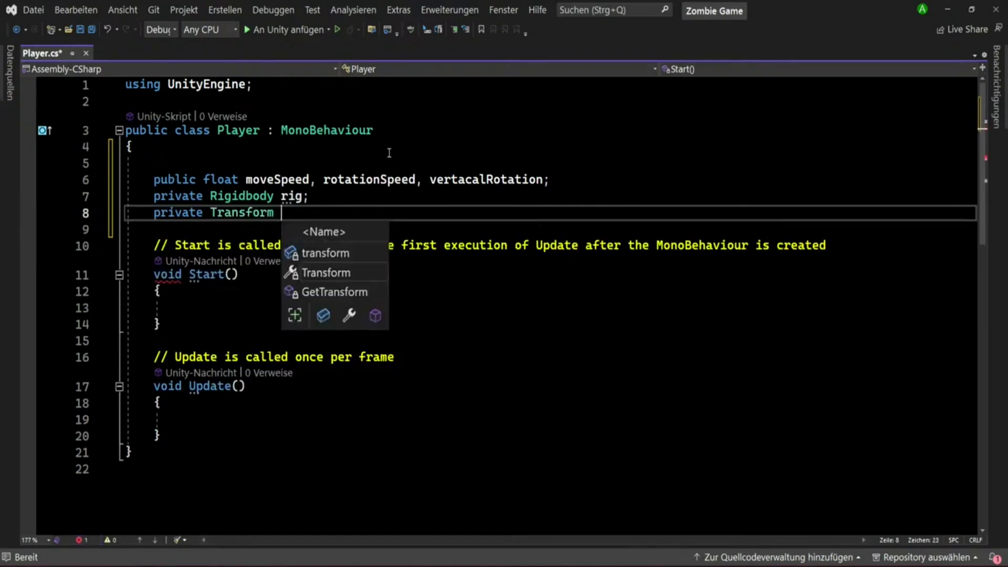
{"action": "type", "text": "cam:"}
{"action": "key", "text": "BackSpace"}
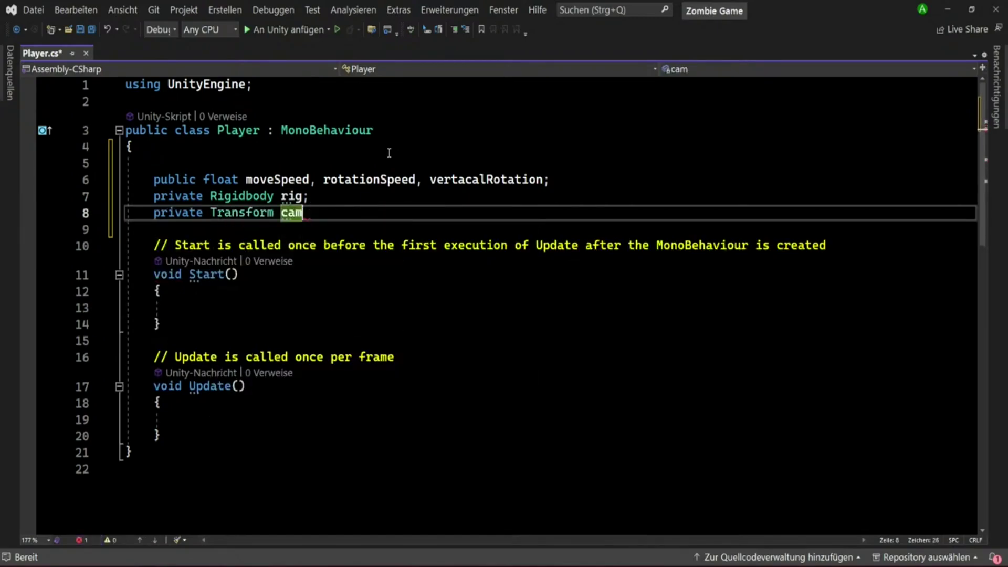
{"action": "type", "text": ";"}
{"action": "key", "text": "Return"}
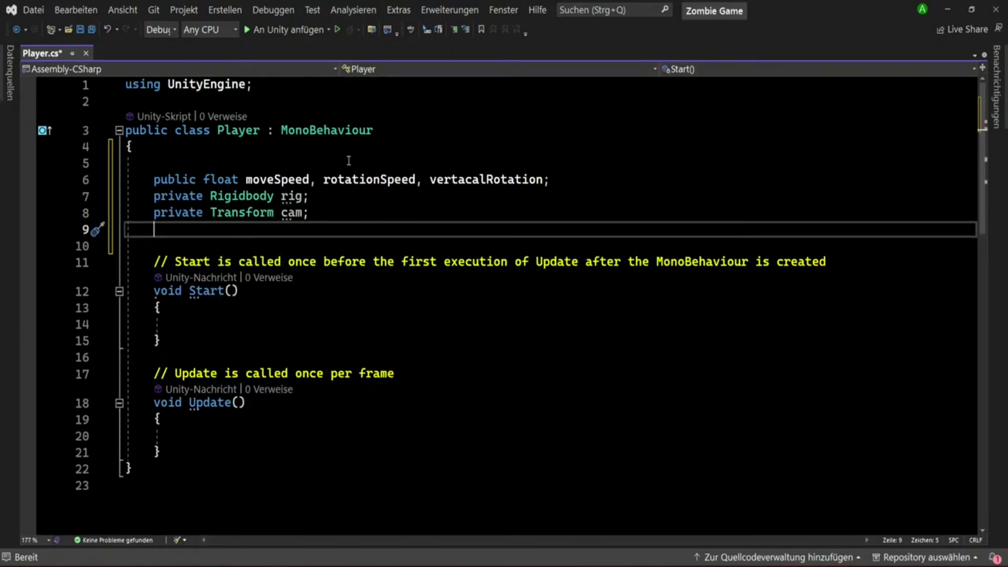
{"action": "scroll", "coordinate": [428, 445], "scroll_direction": "down", "scroll_amount": 1}
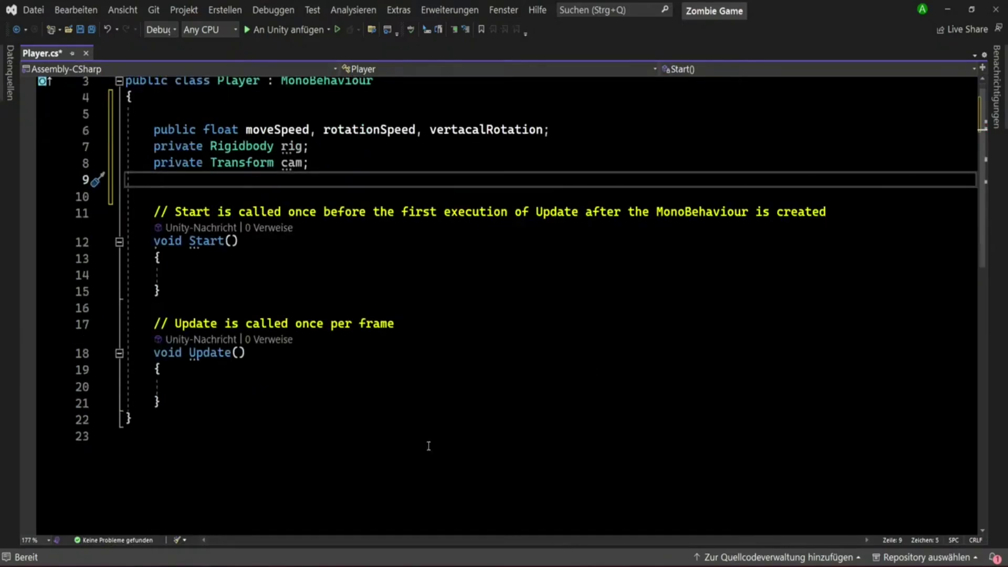
In Start(), assign rig = GetComponent<Rigidbody>();.
{"action": "left_click", "coordinate": [366, 297]}
{"action": "left_click", "coordinate": [390, 270]}
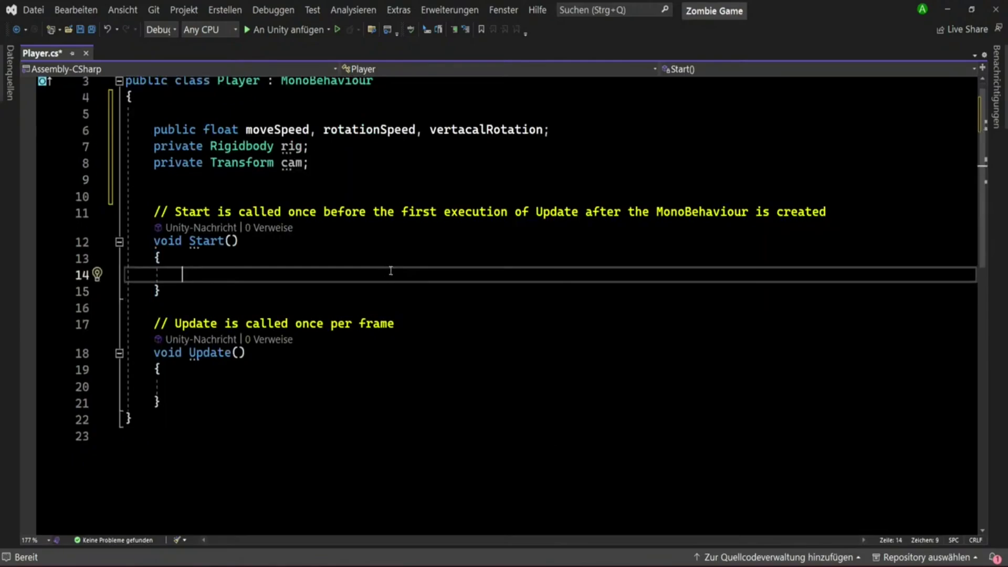
{"action": "type", "text": "rig"}
{"action": "key", "text": "Escape"}
{"action": "key", "text": "Tab"}
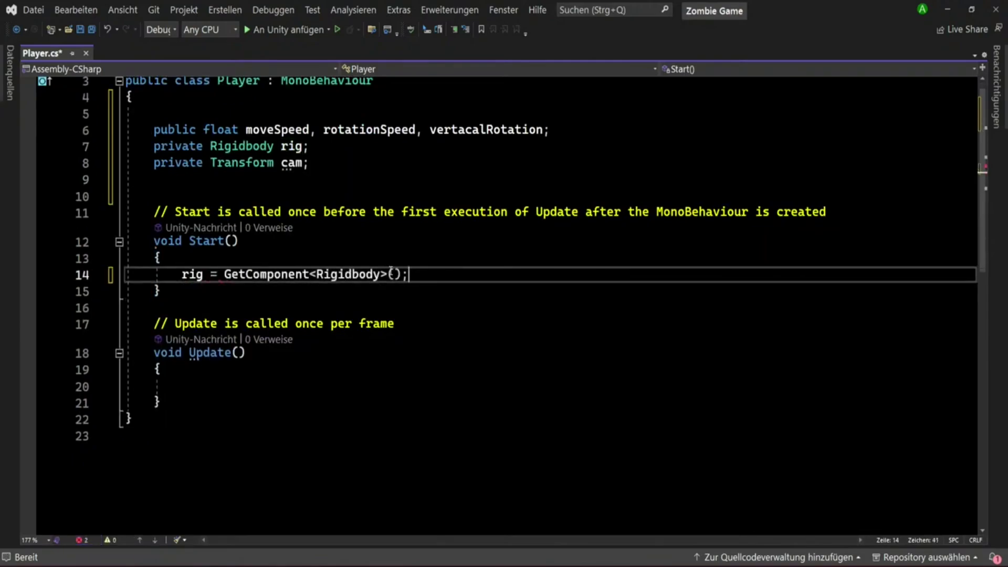
{"action": "key", "text": "Return"}
Add cam = Camera.main.transform; in Start(), leaving blank lines ready inside Update().
{"action": "type", "text": "ca"}
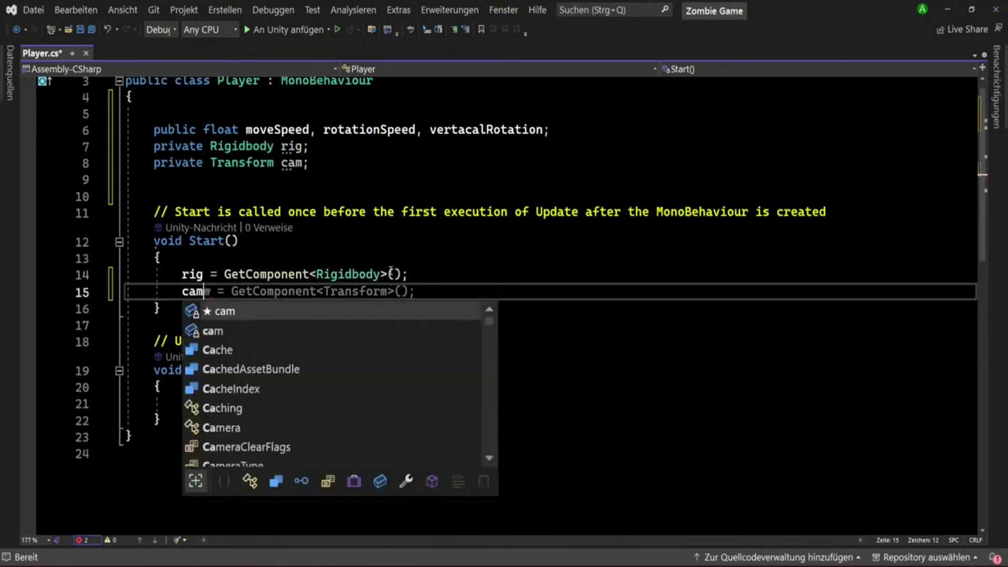
{"action": "type", "text": "m "}
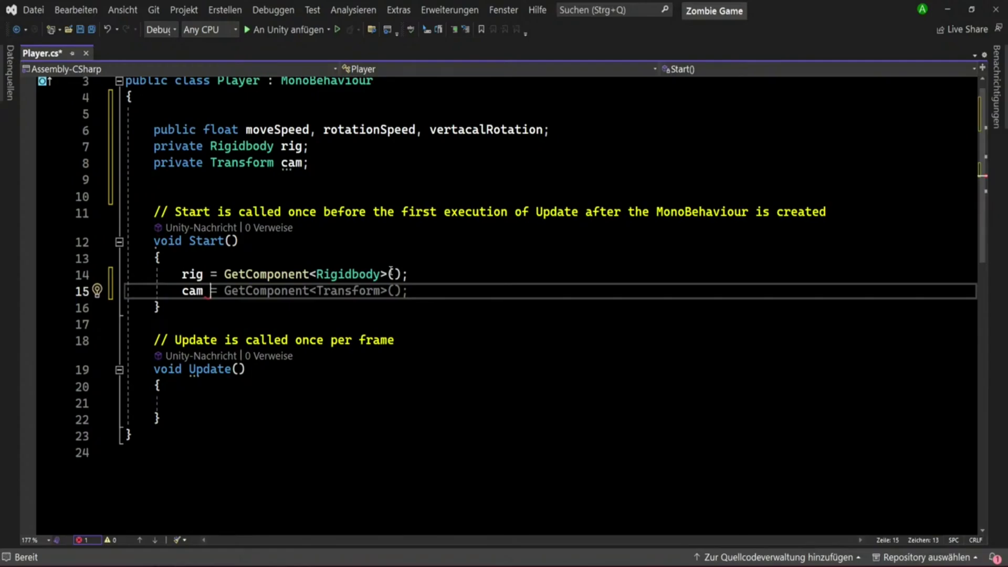
{"action": "type", "text": "=Camer"}
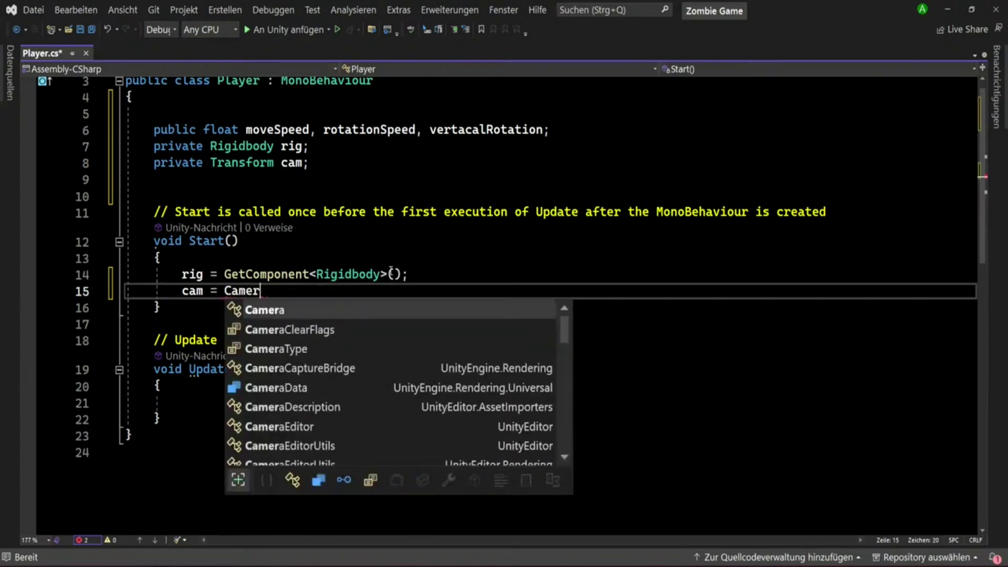
{"action": "type", "text": "a-"}
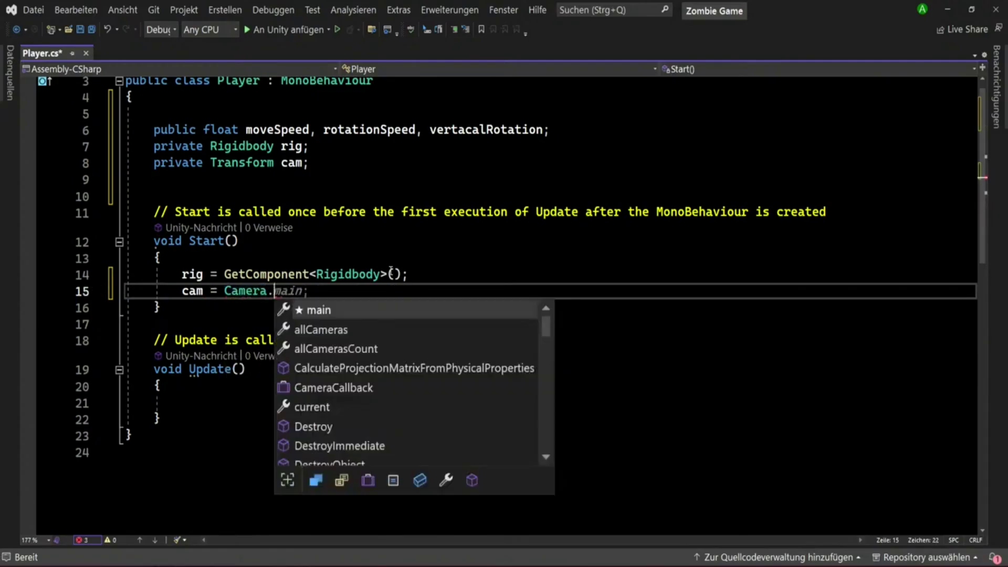
{"action": "type", "text": "m"}
{"action": "key", "text": "Tab"}
{"action": "type", "text": "."}
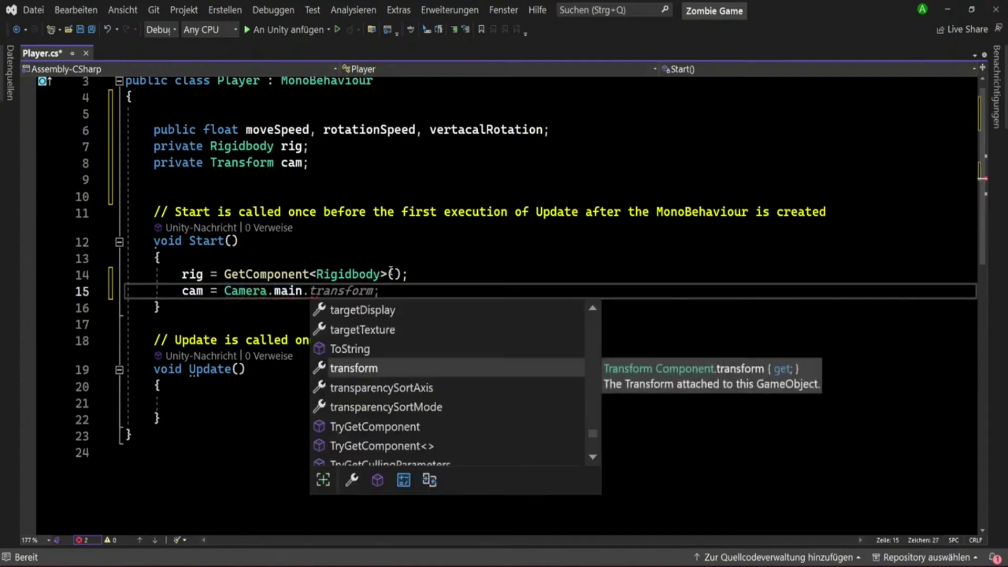
{"action": "key", "text": "Tab"}
{"action": "type", "text": ";"}
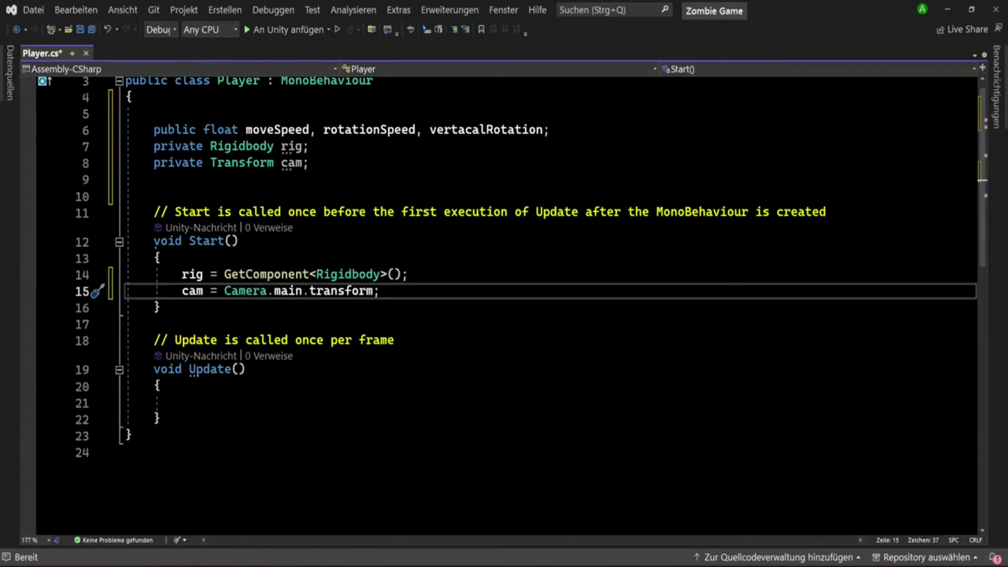
{"action": "scroll", "coordinate": [441, 349], "scroll_direction": "down", "scroll_amount": 1}
{"action": "left_click", "coordinate": [441, 340]}
{"action": "left_click", "coordinate": [435, 357]}
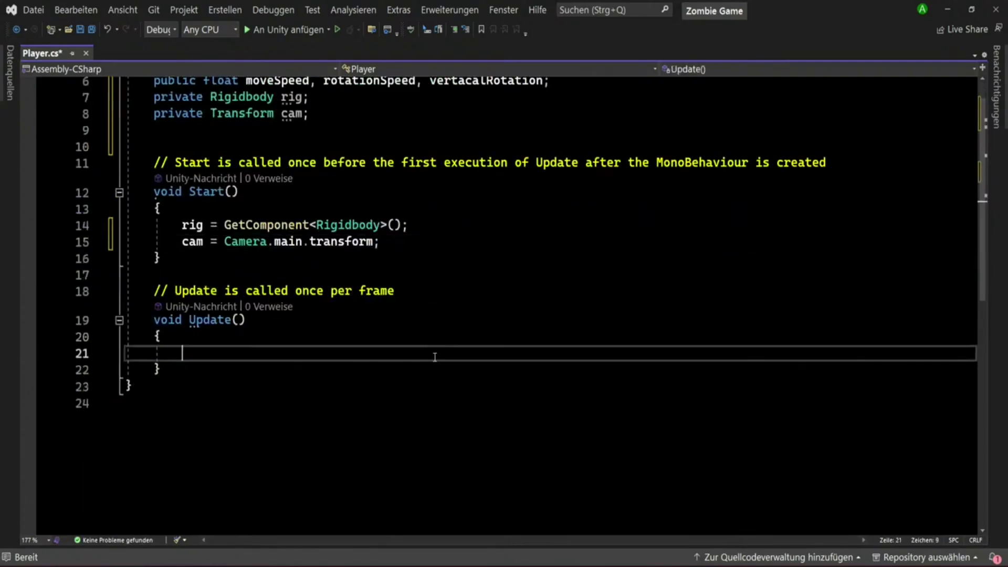
{"action": "key", "text": "Return"}
Begin a Vector3 dir line in Update() with (transform.forward.
{"action": "left_click", "coordinate": [433, 357]}
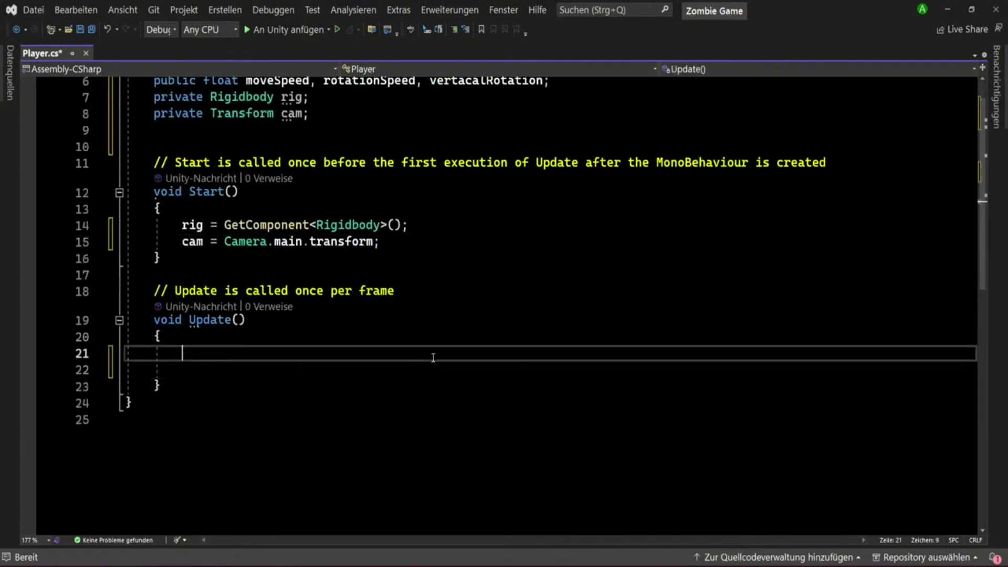
{"action": "type", "text": "Vector"}
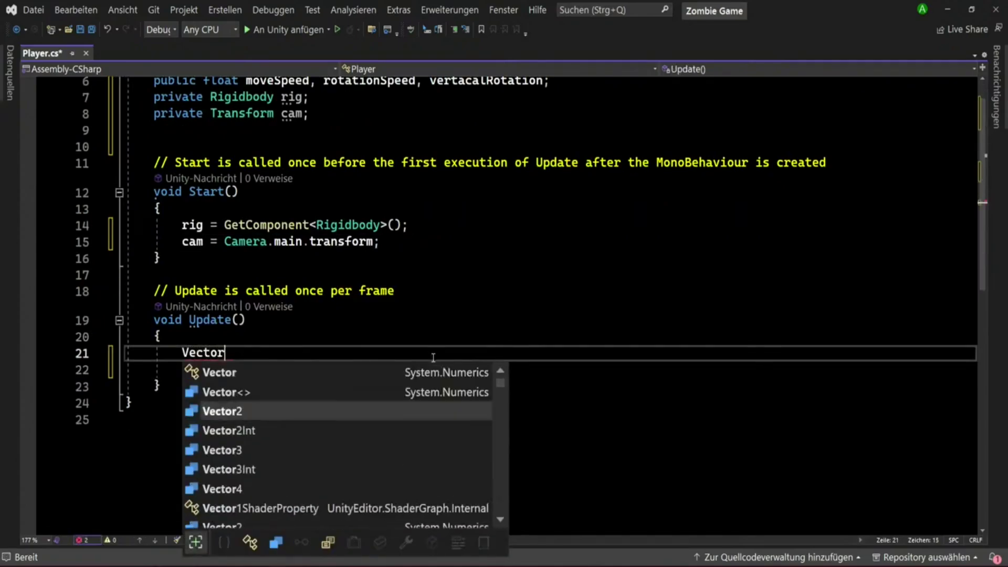
{"action": "type", "text": "3 di"}
{"action": "type", "text": "r "}
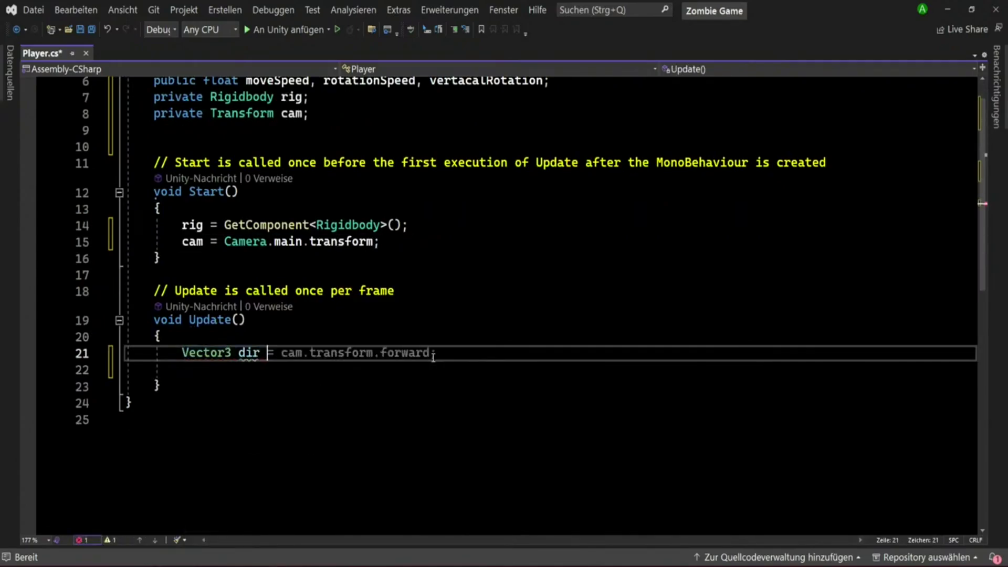
{"action": "type", "text": "= "}
{"action": "type", "text": "("}
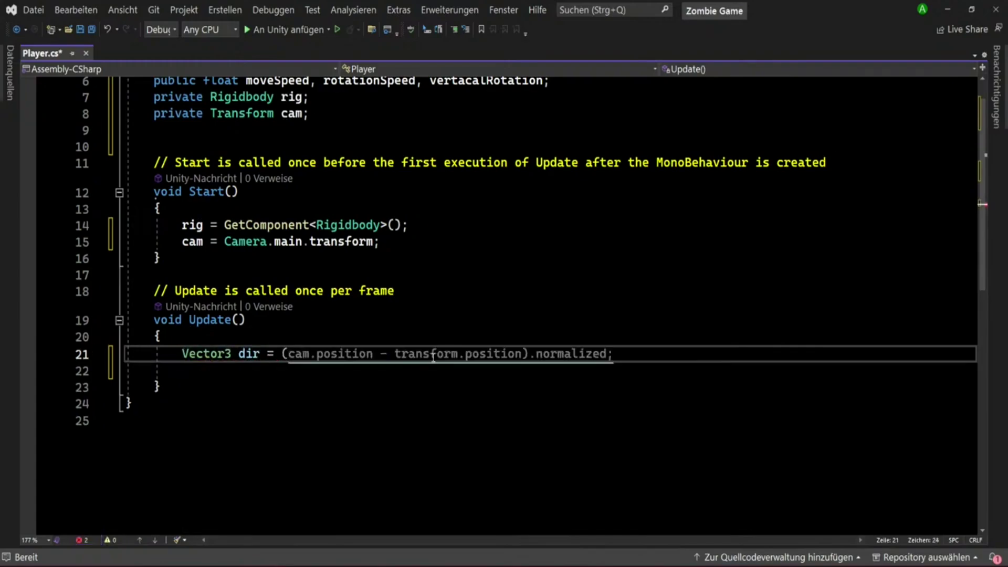
{"action": "type", "text": "tra"}
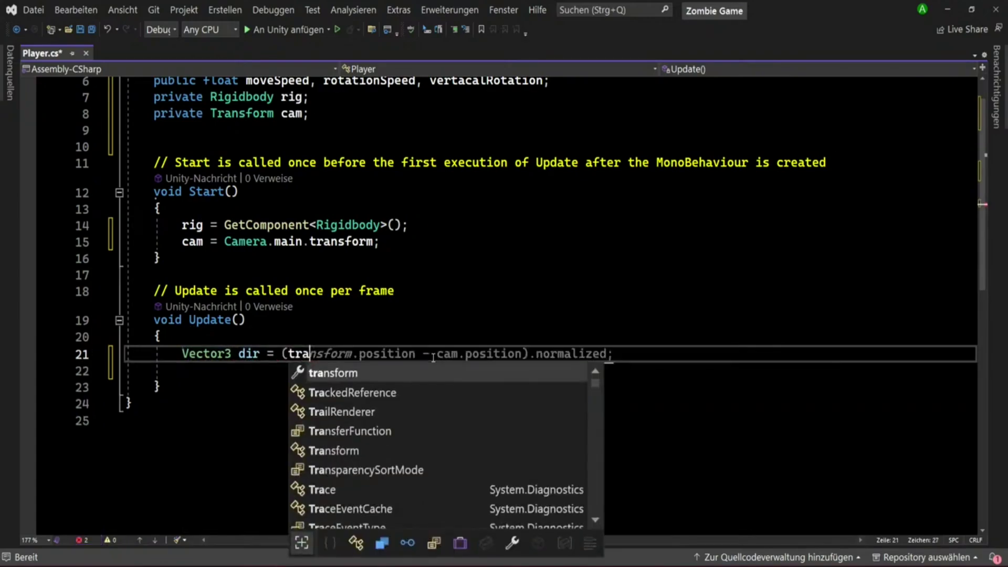
{"action": "key", "text": "Tab"}
{"action": "type", "text": ".v"}
{"action": "key", "text": "BackSpace"}
{"action": "type", "text": "f"}
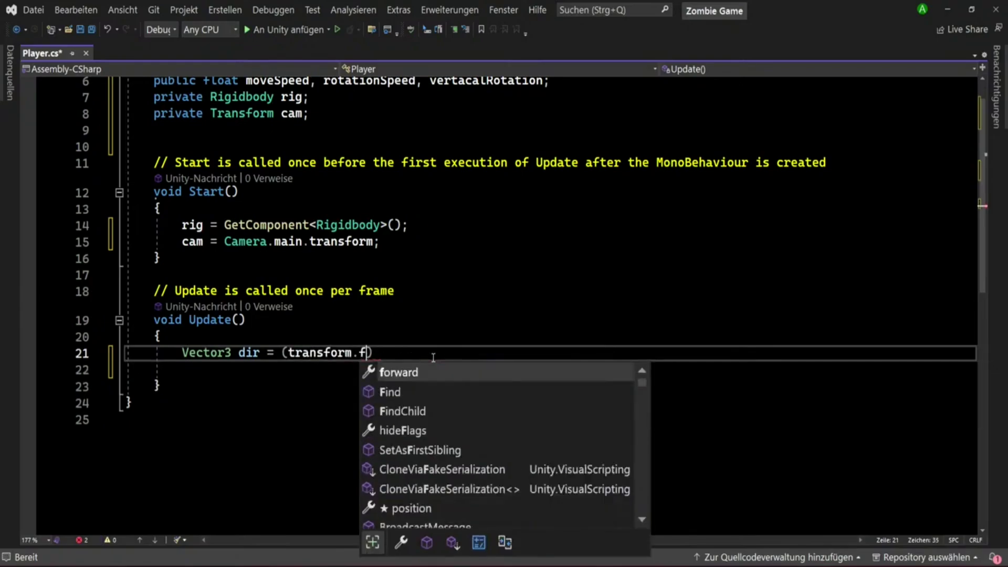
{"action": "key", "text": "space"}
Multiply it by Input.GetAxis("Vertical") and add a plus before the closing parenthesis.
{"action": "type", "text": "* "}
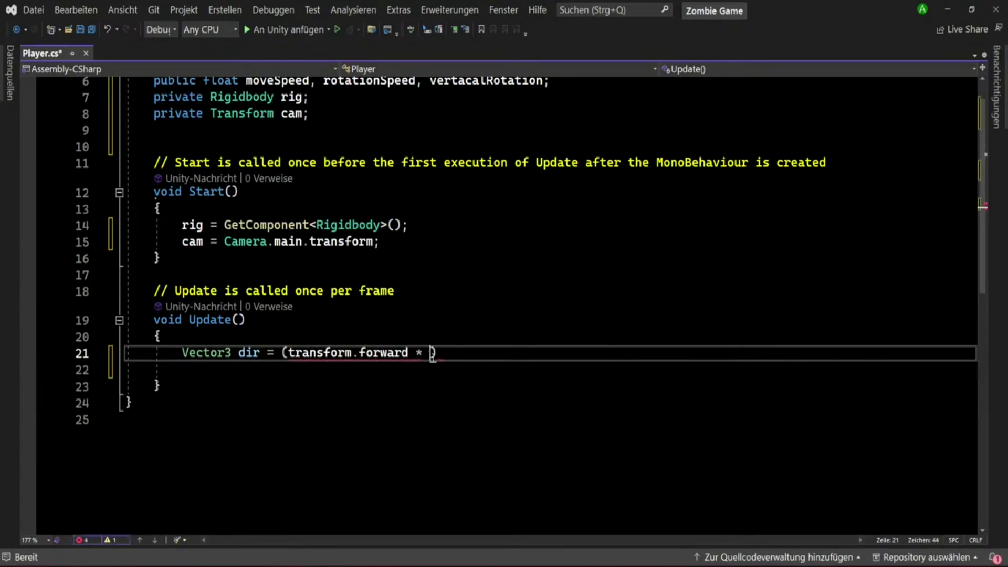
{"action": "type", "text": "Inp"}
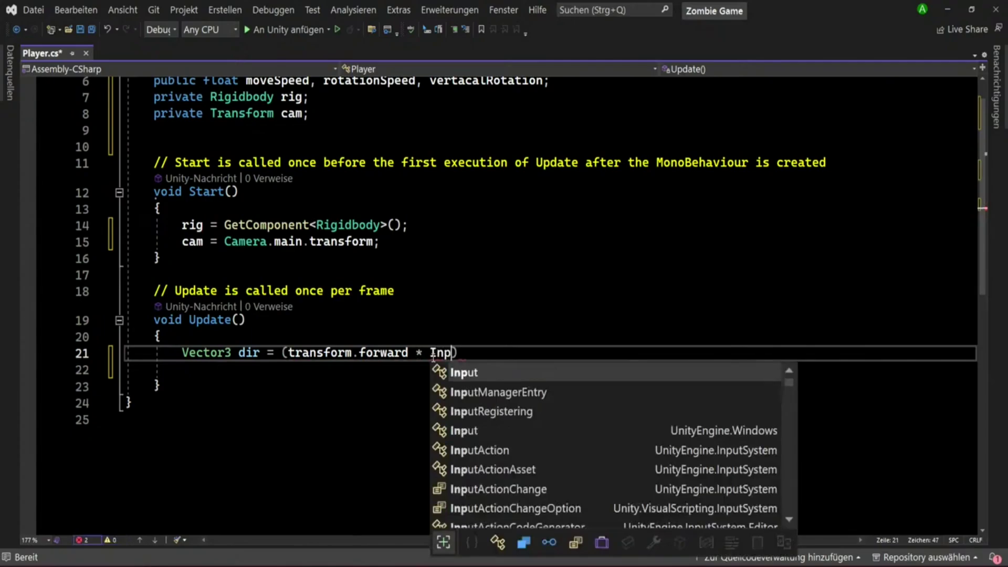
{"action": "key", "text": "Tab"}
{"action": "type", "text": ".geta"}
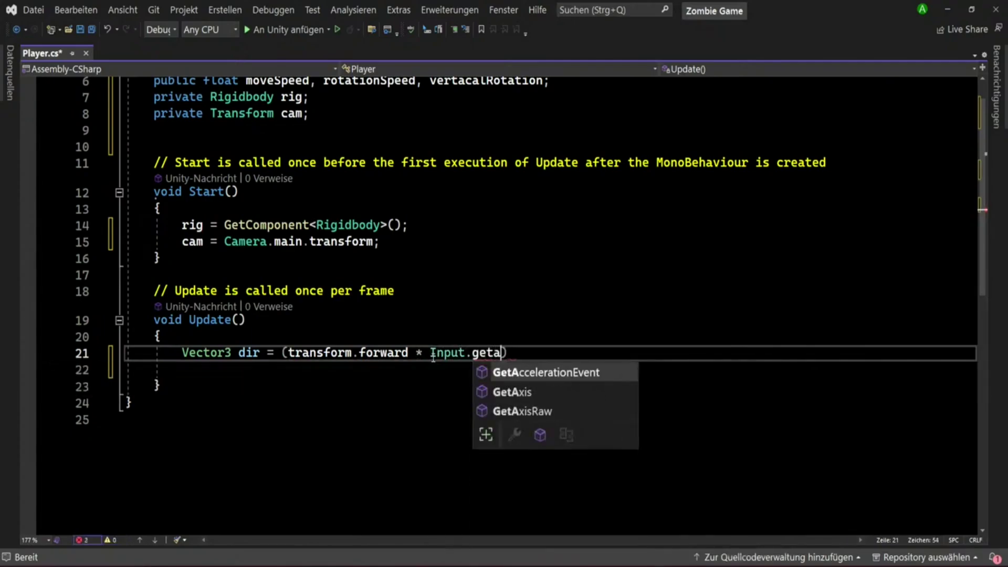
{"action": "key", "text": "Down"}
{"action": "key", "text": "Tab"}
{"action": "type", "text": "("}
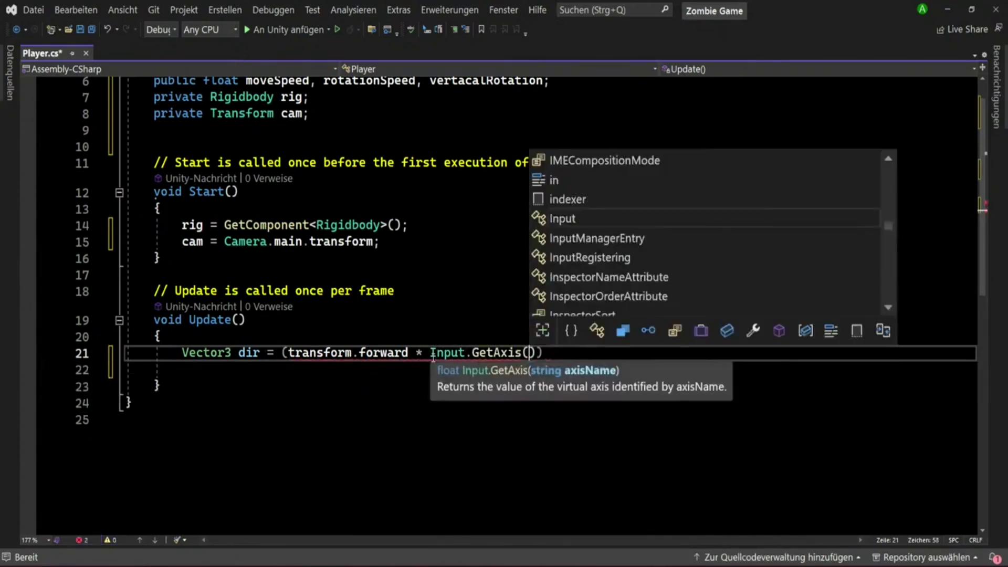
{"action": "type", "text": "\"Vertoi"}
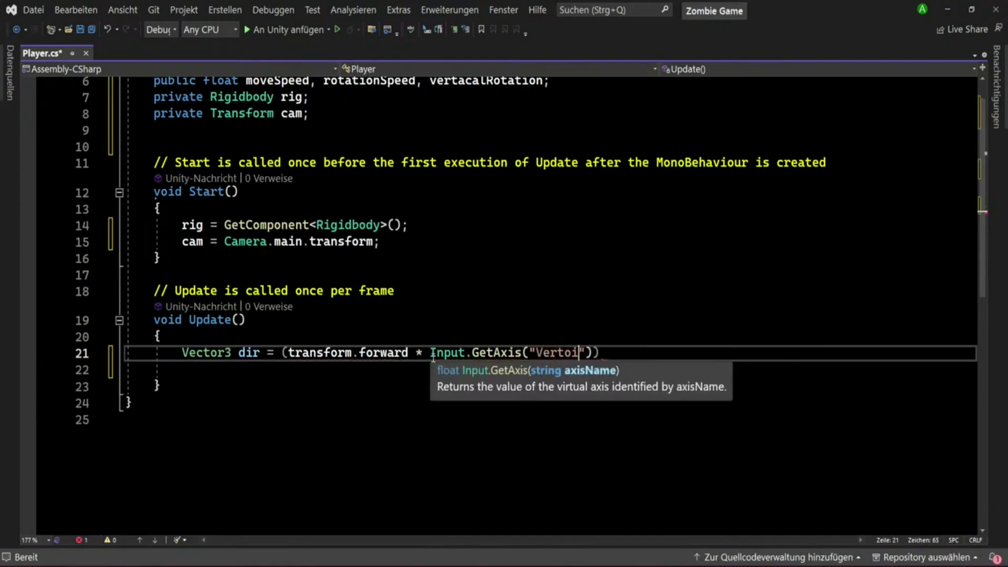
{"action": "key", "text": "BackSpace"}
{"action": "key", "text": "BackSpace"}
{"action": "type", "text": "i"}
{"action": "type", "text": "cal\"))"}
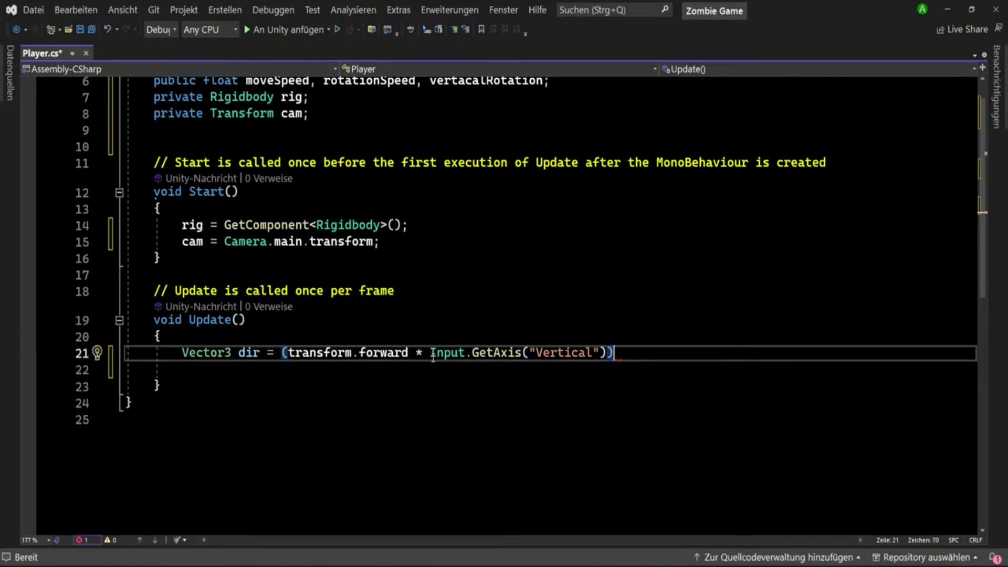
{"action": "key", "text": "Left"}
{"action": "type", "text": "+ "}
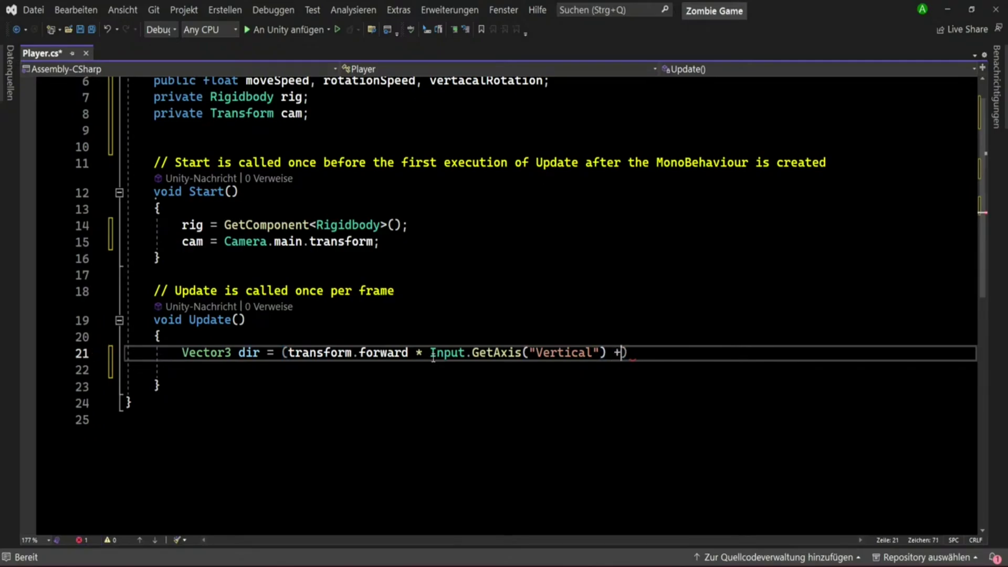
{"action": "type", "text": "tra"}
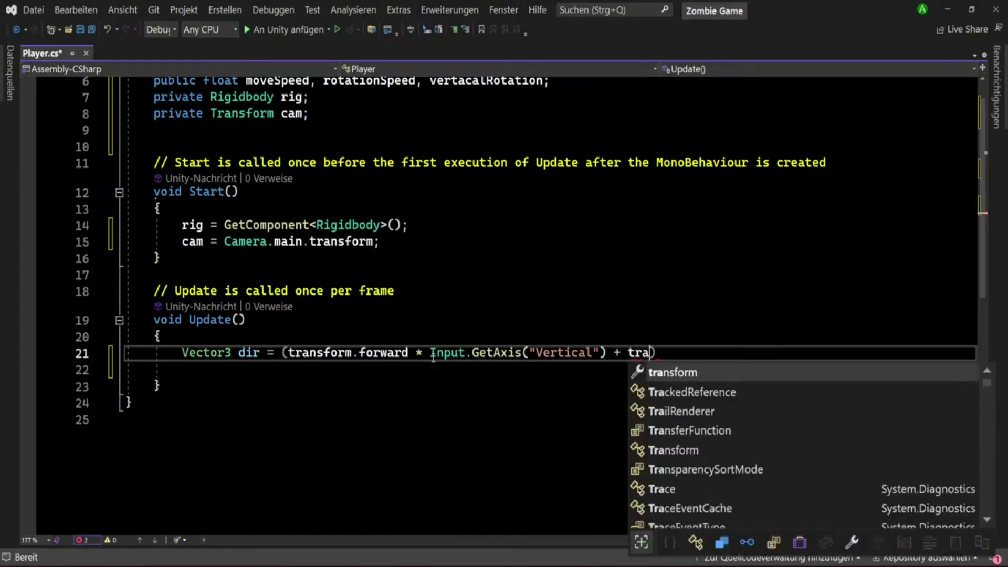
Add transform.right * Input.GetAxis("Horiztantal") to the dir expression.
{"action": "key", "text": "Tab"}
{"action": "type", "text": ".r"}
{"action": "key", "text": "Tab"}
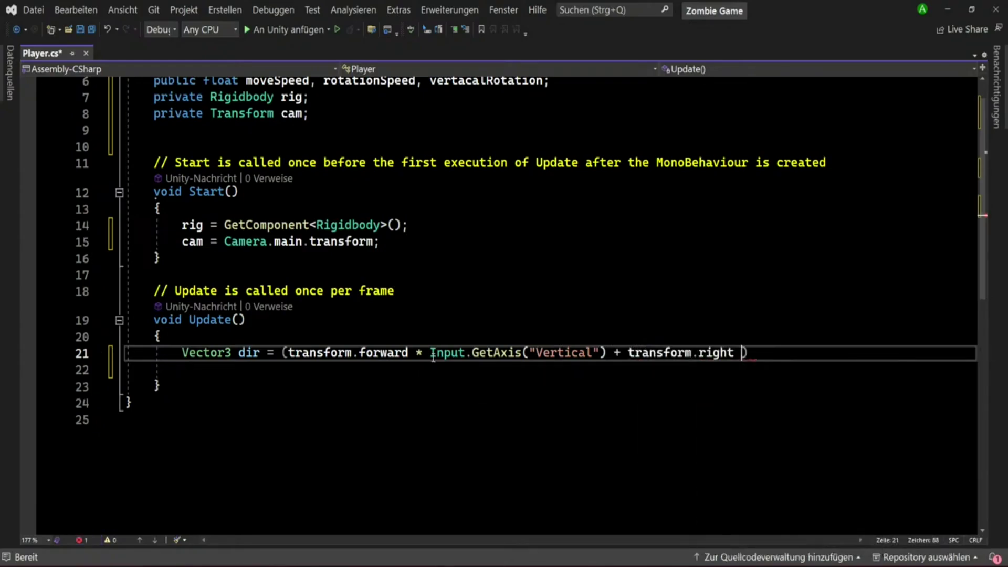
{"action": "type", "text": "* "}
{"action": "type", "text": "Input"}
{"action": "key", "text": "Tab"}
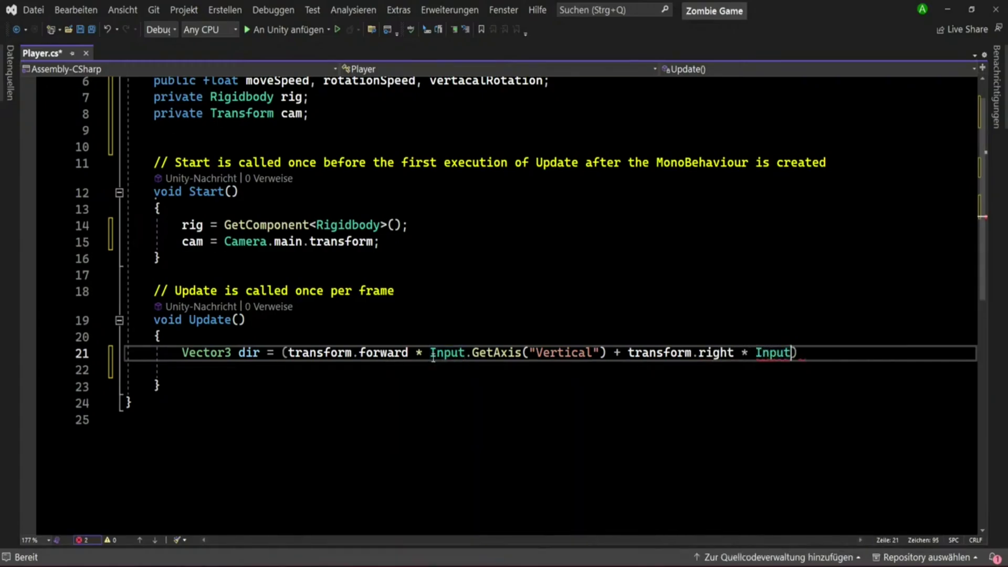
{"action": "type", "text": ".geta"}
{"action": "key", "text": "Tab"}
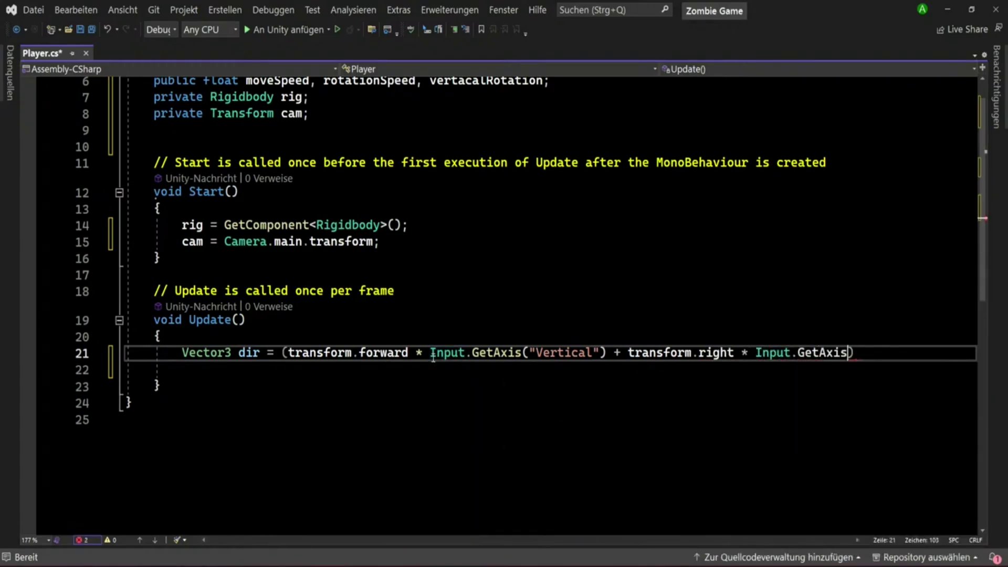
{"action": "type", "text": "(\"H"}
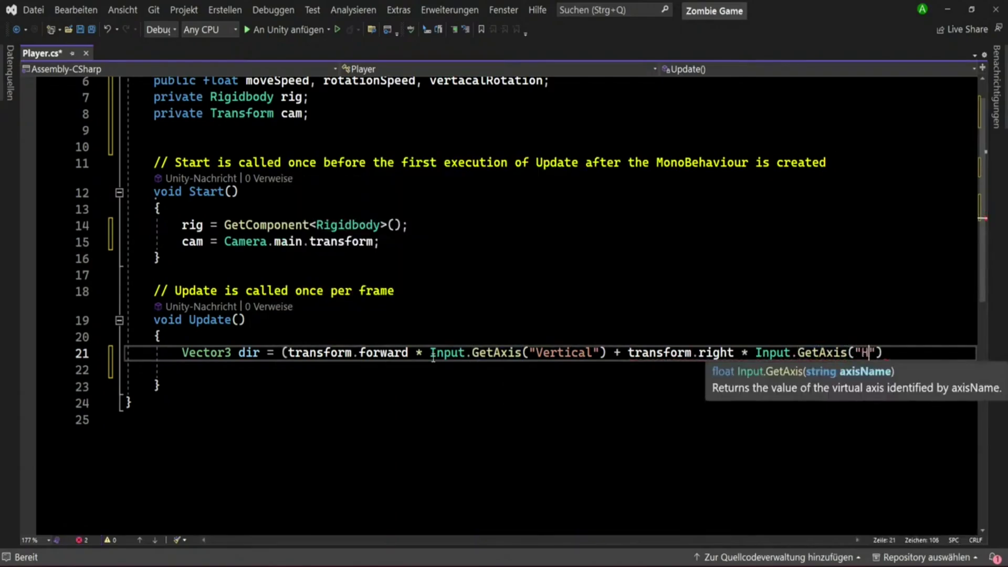
{"action": "type", "text": "o"}
{"action": "key", "text": "BackSpace"}
{"action": "type", "text": "oriz"}
{"action": "type", "text": "a"}
{"action": "key", "text": "BackSpace"}
{"action": "key", "text": "BackSpace"}
{"action": "key", "text": "BackSpace"}
{"action": "key", "text": "BackSpace"}
{"action": "type", "text": "riztantal"}
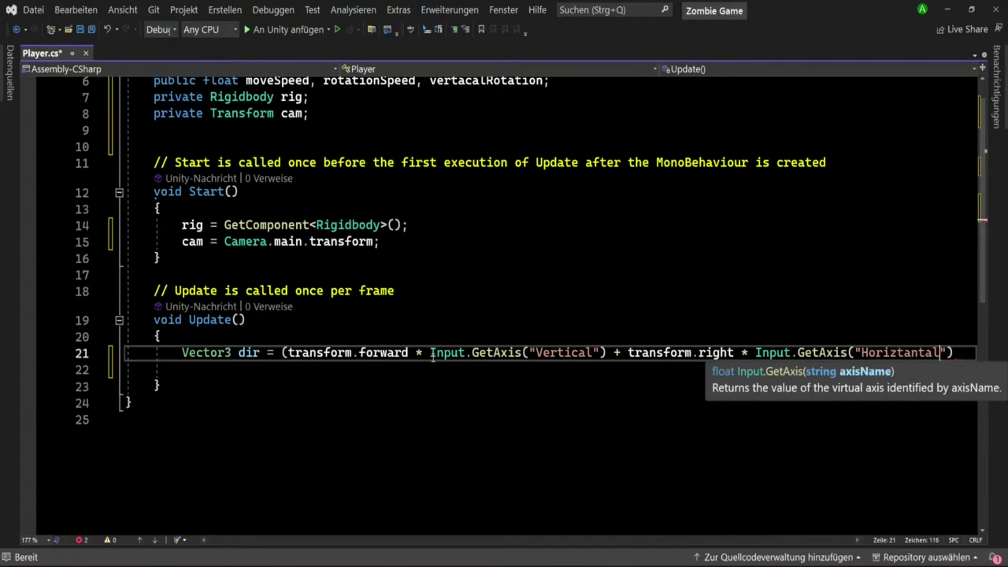
Close the parentheses, append .normalized; and add blank lines below the dir line.
{"action": "key", "text": "Right"}
{"action": "key", "text": "Right"}
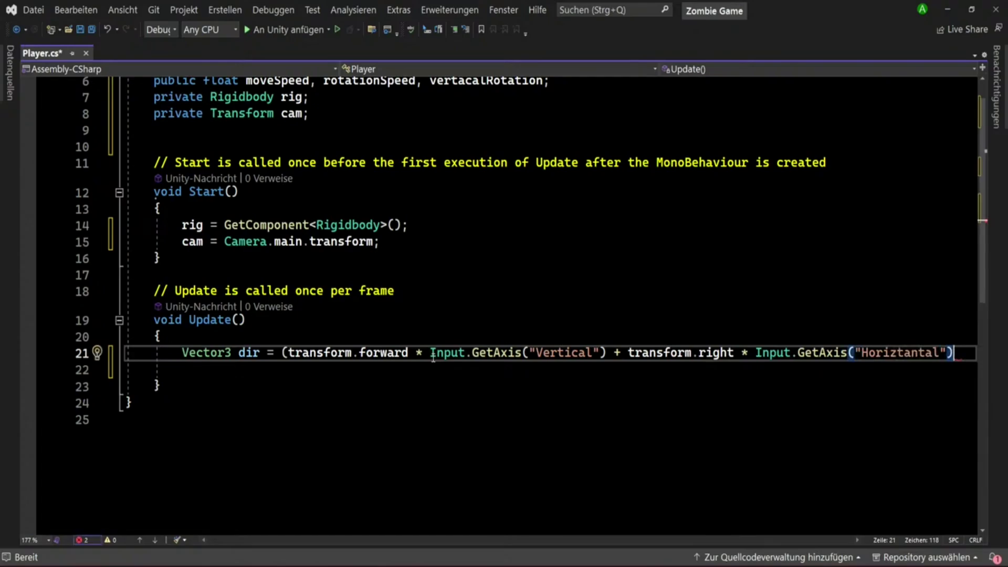
{"action": "type", "text": ";"}
{"action": "key", "text": "Left"}
{"action": "type", "text": ")"}
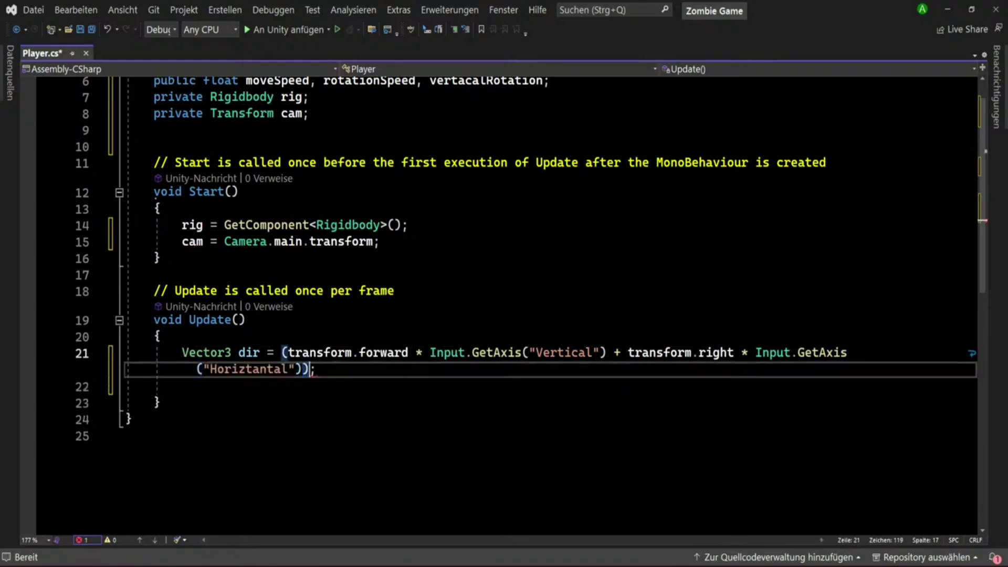
{"action": "key", "text": "Right"}
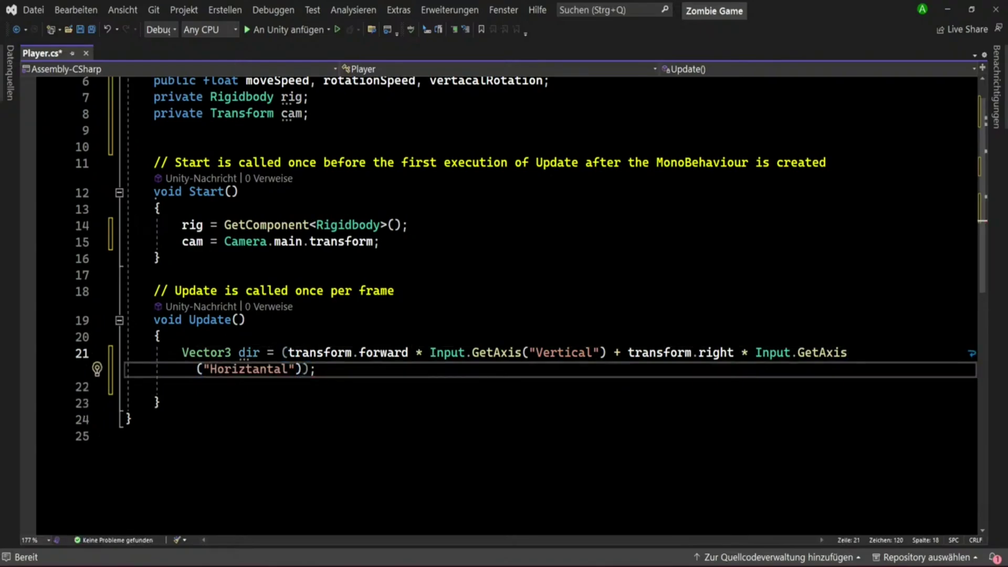
{"action": "key", "text": "alt+Tab"}
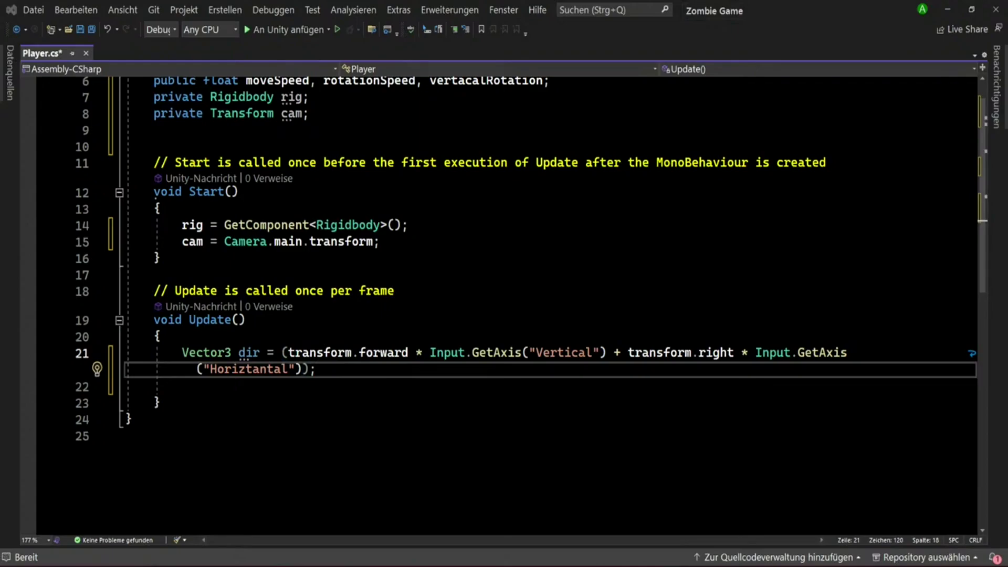
{"action": "left_click", "coordinate": [310, 369]}
{"action": "type", "text": "."}
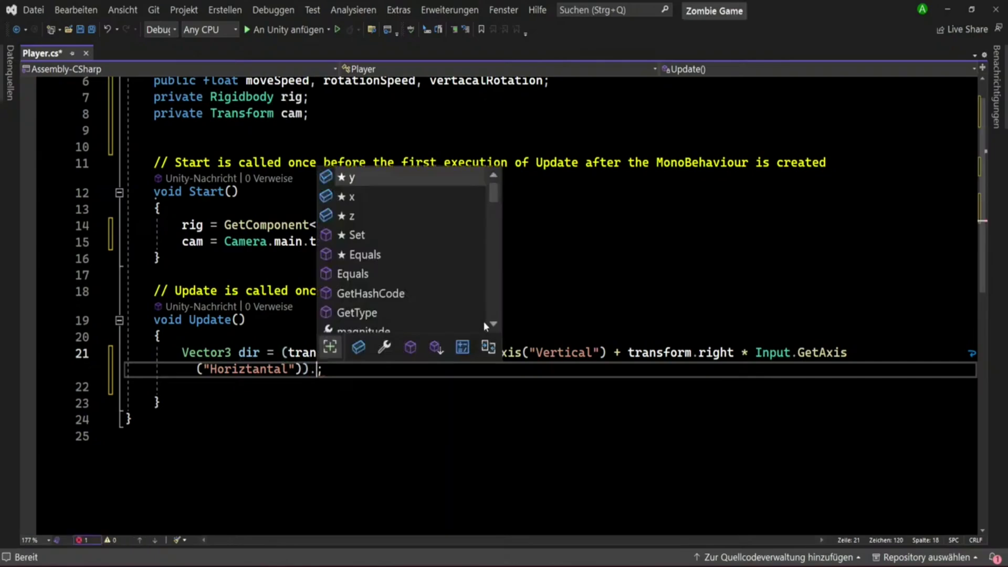
{"action": "type", "text": "n"}
{"action": "key", "text": "Tab"}
{"action": "key", "text": "End"}
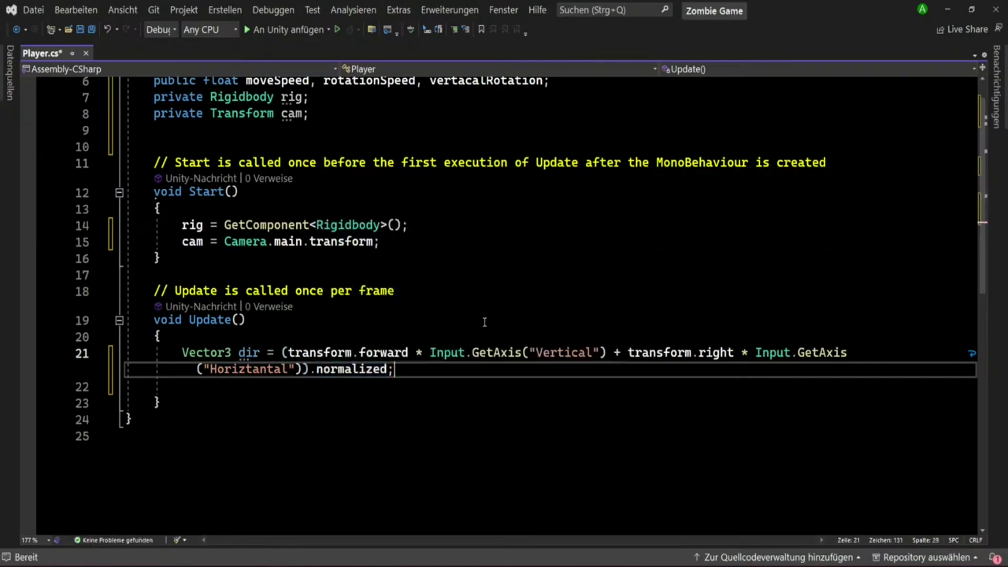
{"action": "key", "text": "Return"}
{"action": "key", "text": "Return"}
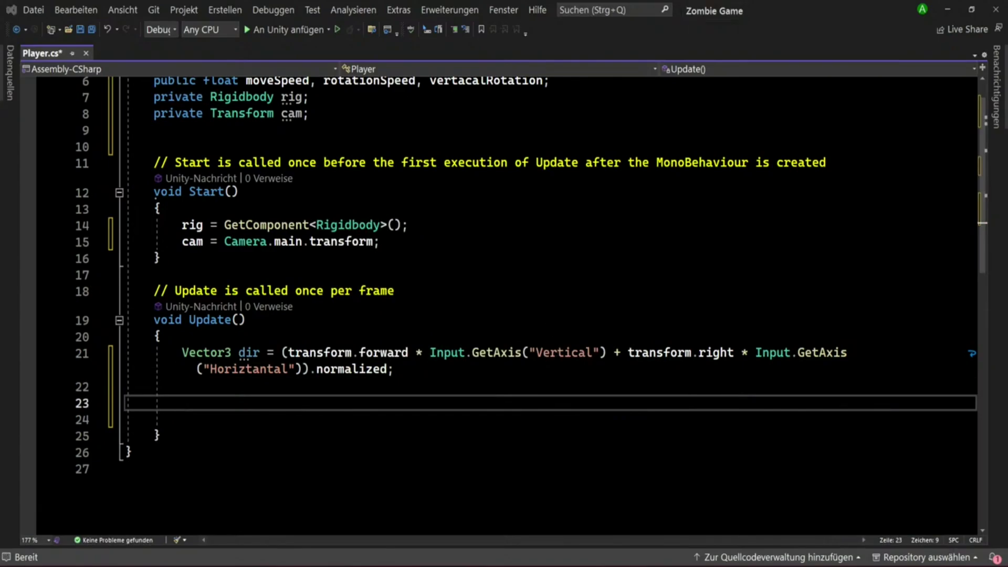
Start a new line assigning rig.linearVelocity =, undoing an unwanted completion.
{"action": "left_click", "coordinate": [461, 387]}
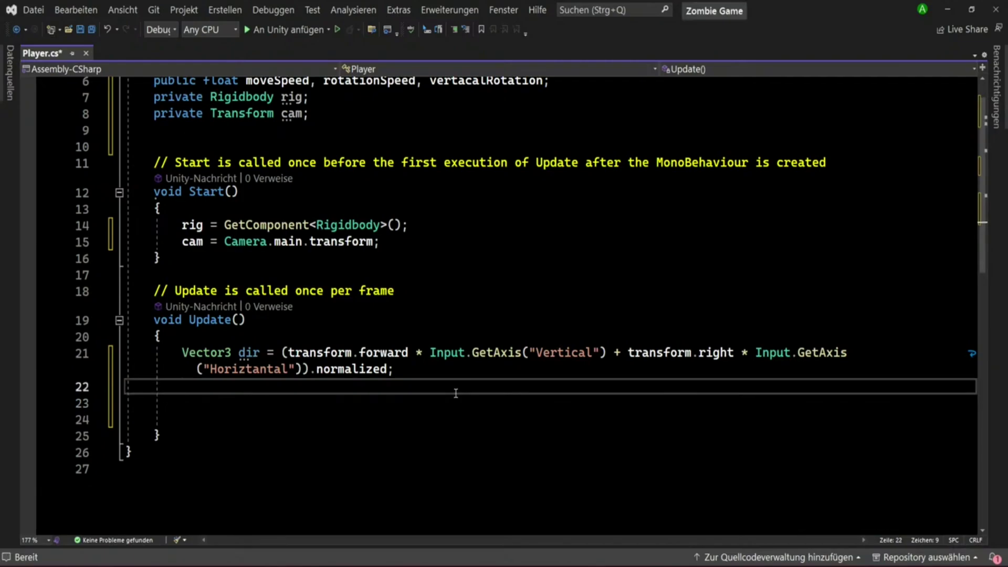
{"action": "key", "text": "Return"}
{"action": "type", "text": "ri"}
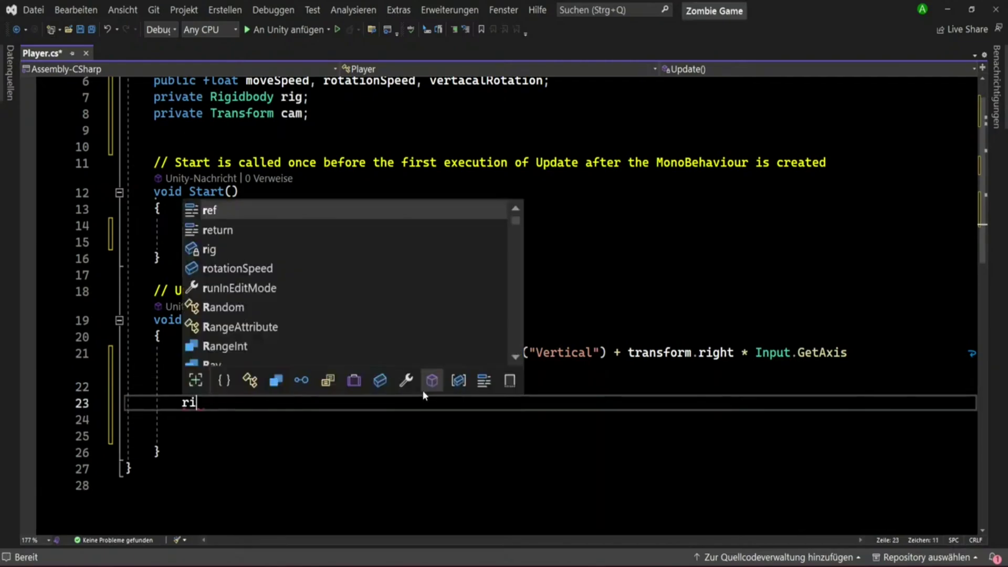
{"action": "type", "text": "g.v"}
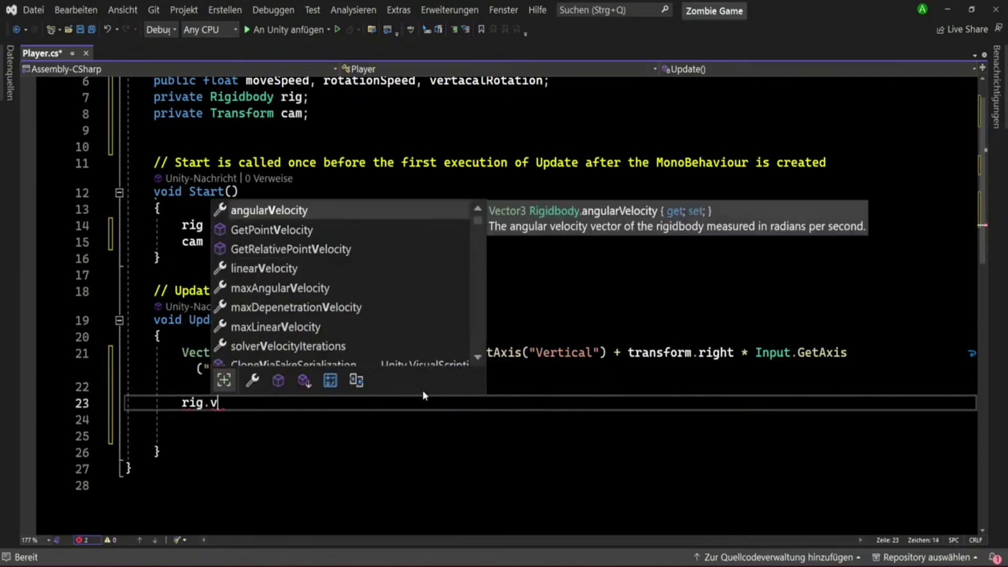
{"action": "type", "text": "e"}
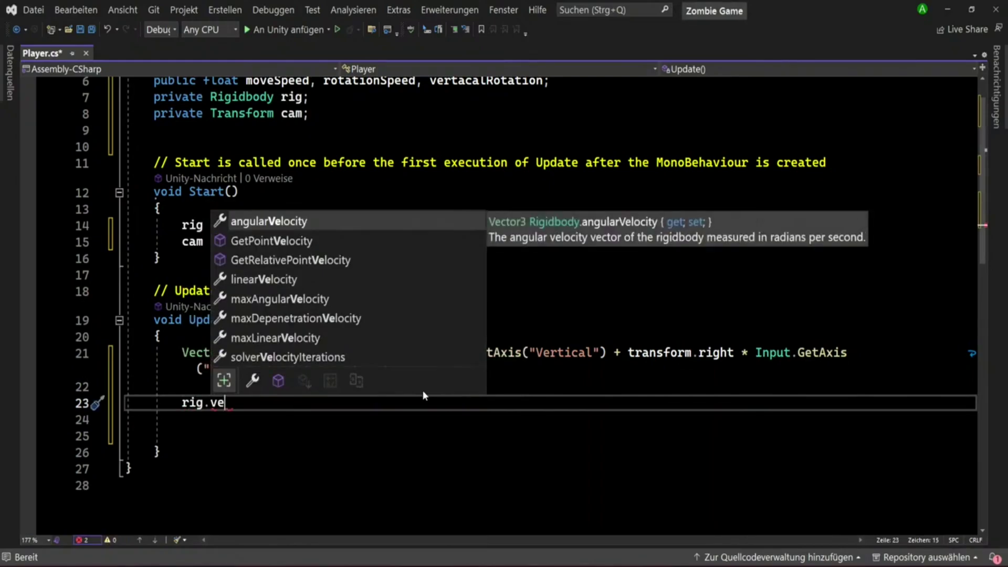
{"action": "type", "text": "lo"}
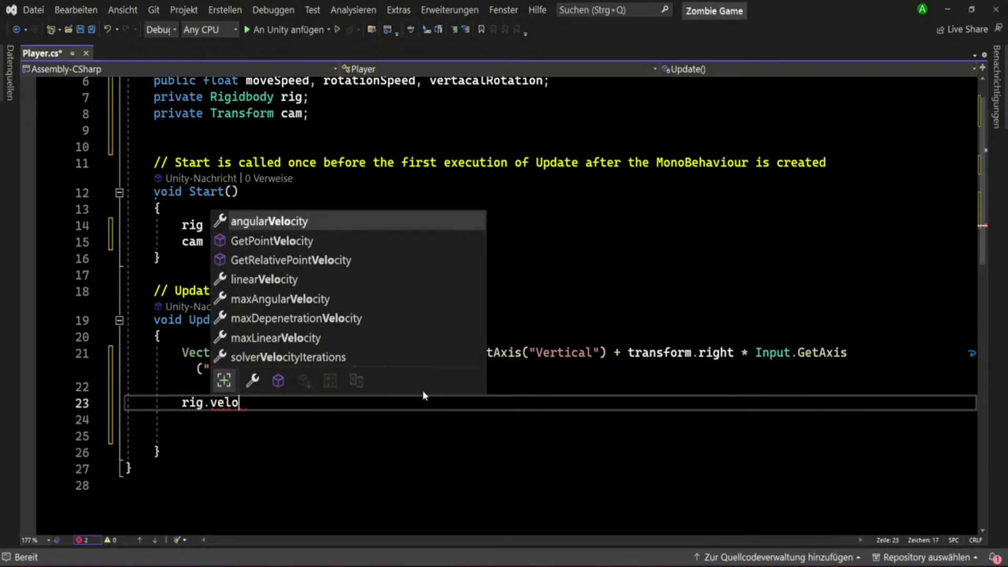
{"action": "type", "text": "c"}
{"action": "key", "text": "Down"}
{"action": "key", "text": "Down"}
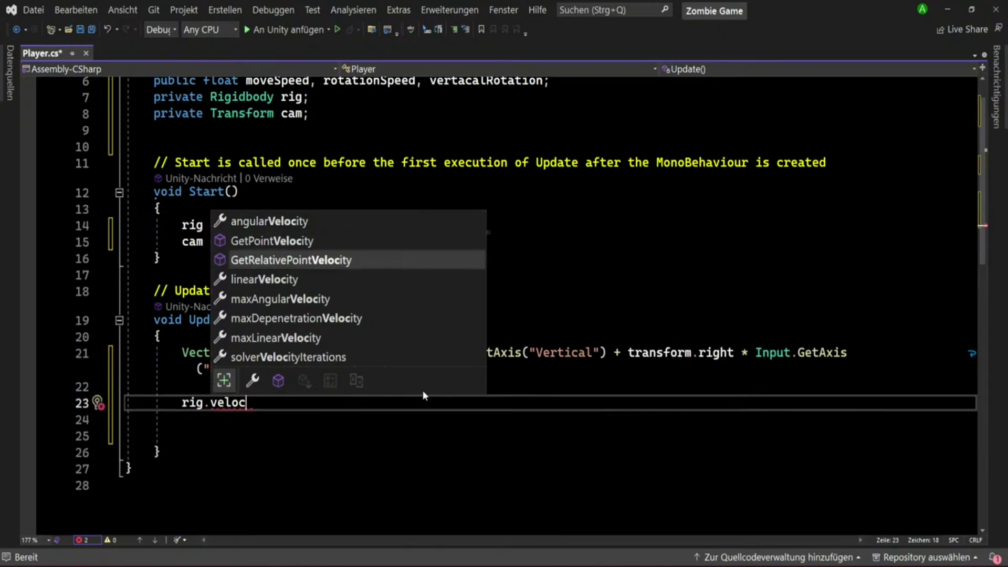
{"action": "key", "text": "Down"}
{"action": "key", "text": "Down"}
{"action": "key", "text": "Up"}
{"action": "key", "text": "Tab"}
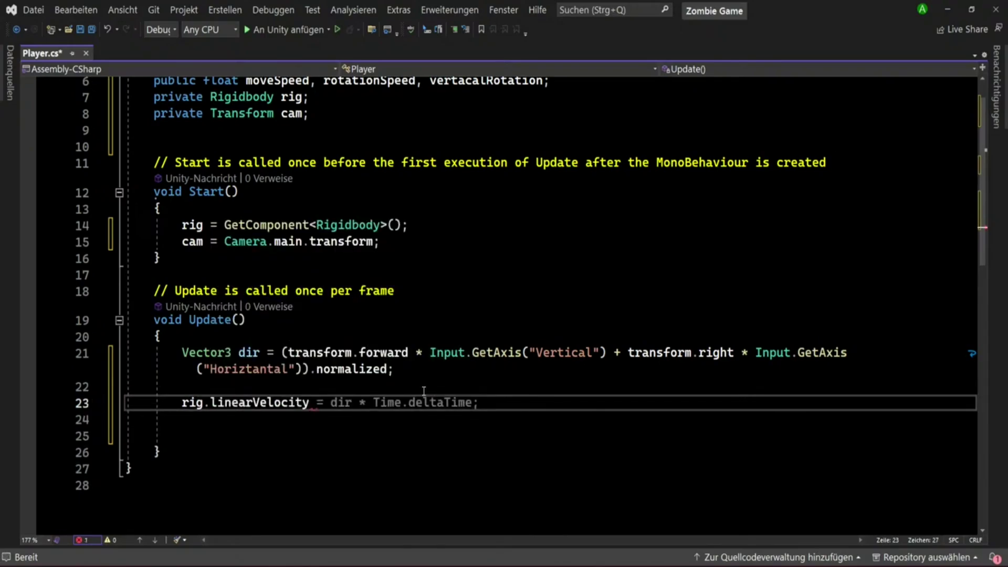
{"action": "type", "text": " ="}
{"action": "type", "text": " di"}
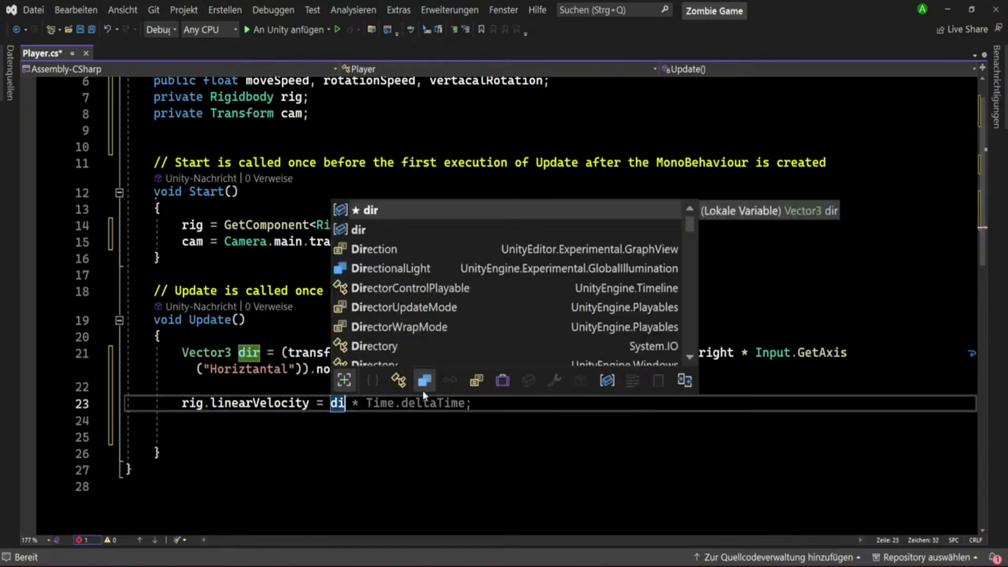
{"action": "key", "text": "BackSpace"}
{"action": "type", "text": "new"}
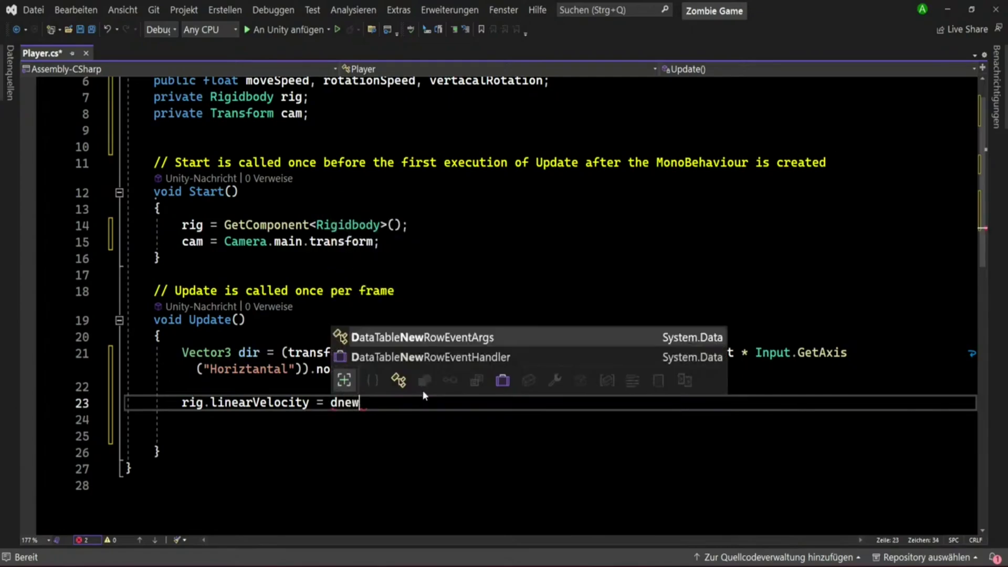
{"action": "key", "text": "ctrl+z"}
{"action": "key", "text": "BackSpace"}
{"action": "key", "text": "BackSpace"}
{"action": "key", "text": "BackSpace"}
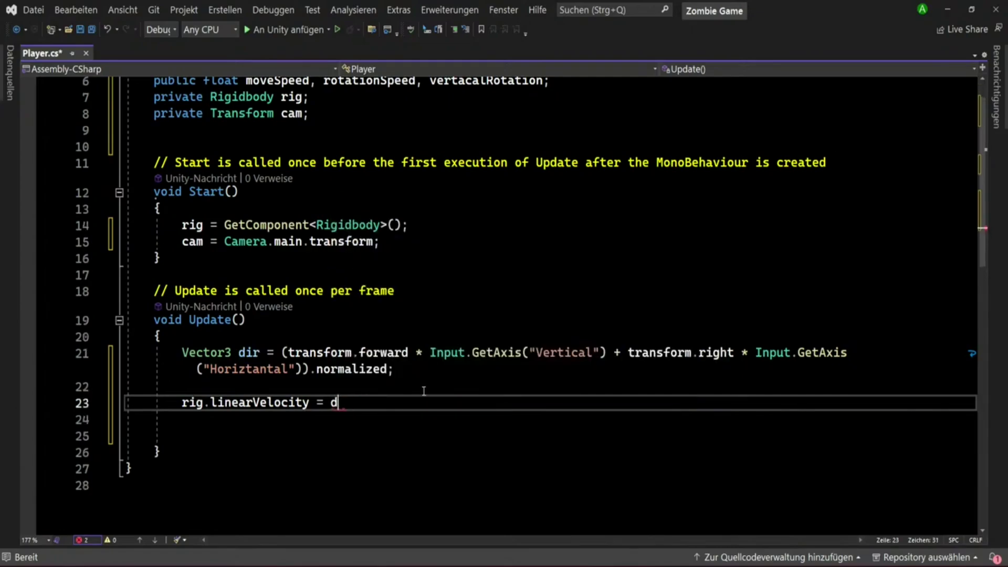
{"action": "key", "text": "BackSpace"}
Finish it as new Vector3(dir.x * moveSpeed, rig.linearVelocity.y, dir.z * moveSpeed).
{"action": "type", "text": "new Vect"}
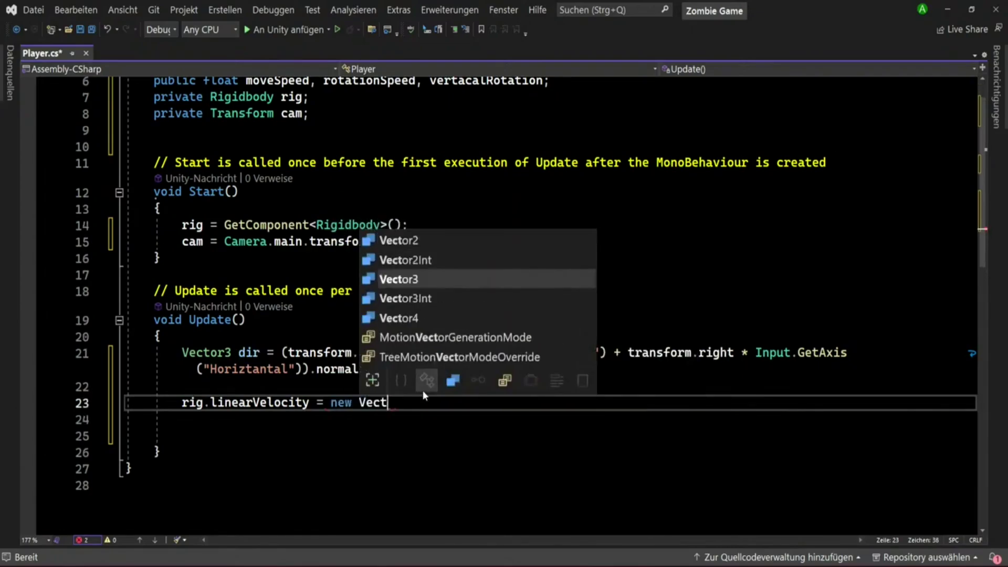
{"action": "key", "text": "Tab"}
{"action": "type", "text": "("}
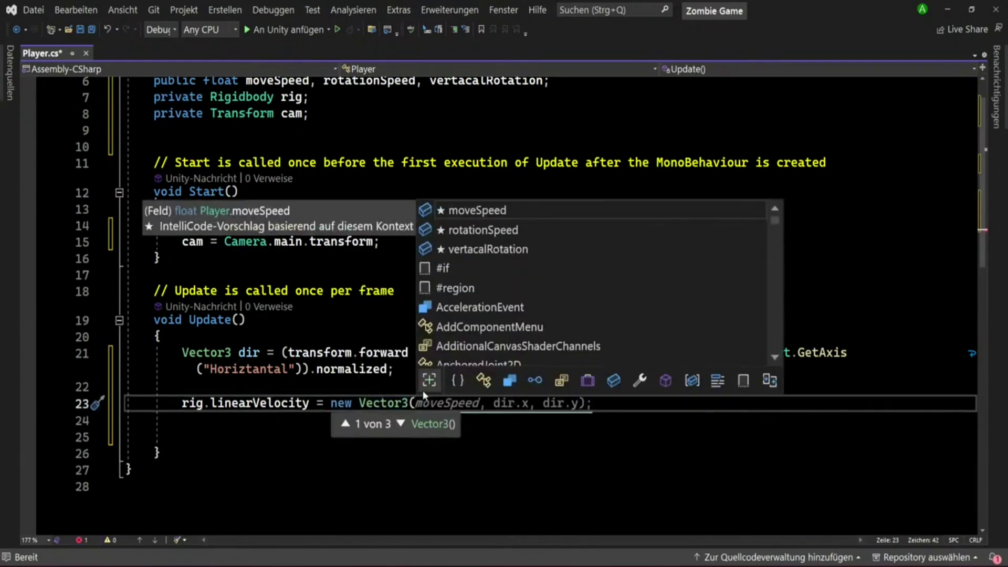
{"action": "type", "text": "dir.x * "}
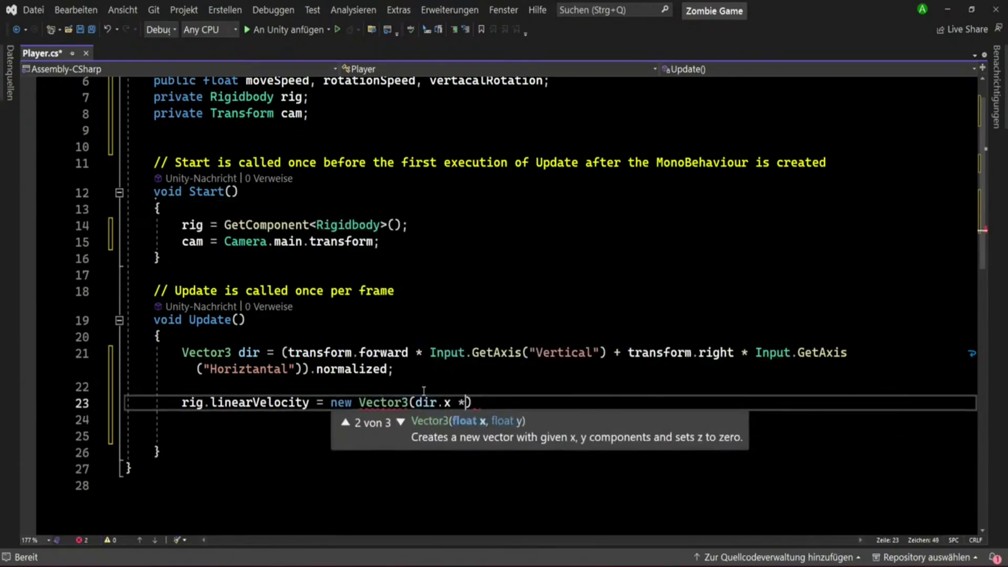
{"action": "type", "text": "movesp"}
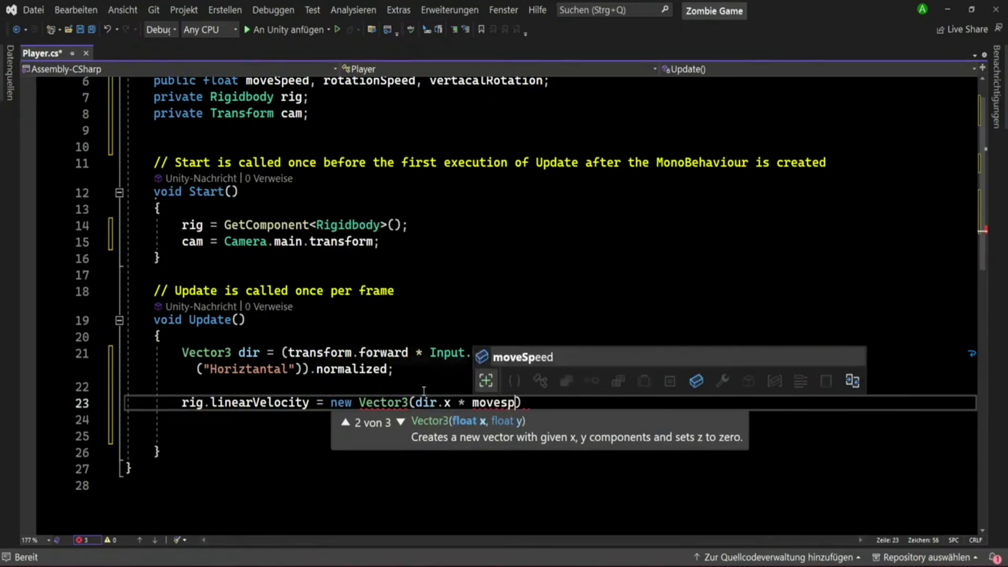
{"action": "key", "text": "Tab"}
{"action": "type", "text": ", "}
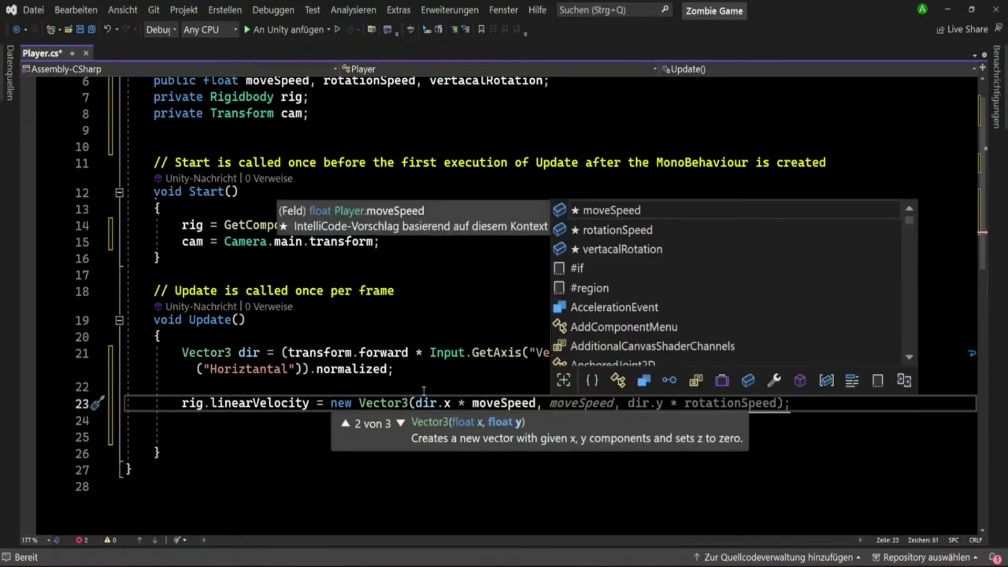
{"action": "type", "text": "ti"}
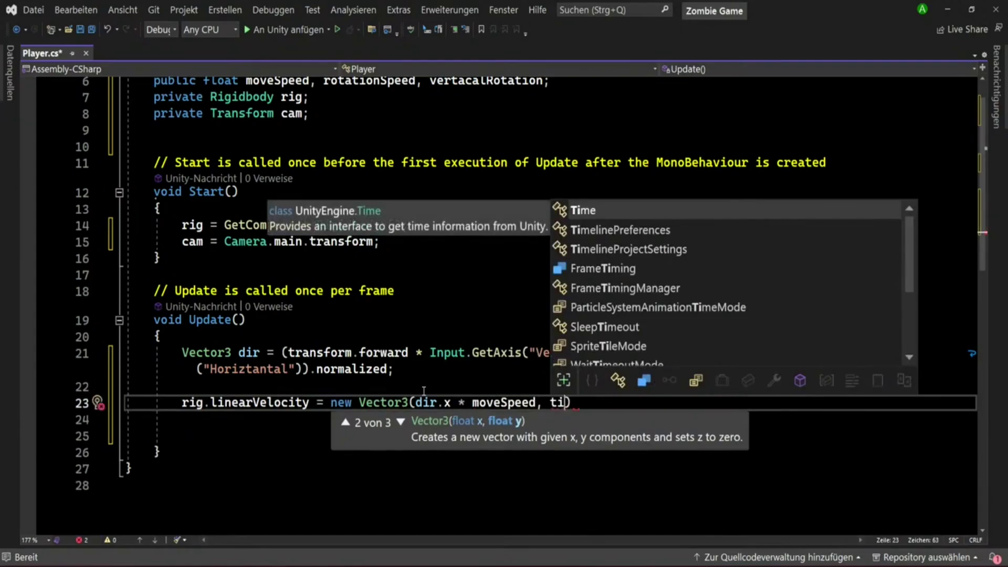
{"action": "key", "text": "BackSpace"}
{"action": "key", "text": "BackSpace"}
{"action": "type", "text": "rig.linearV"}
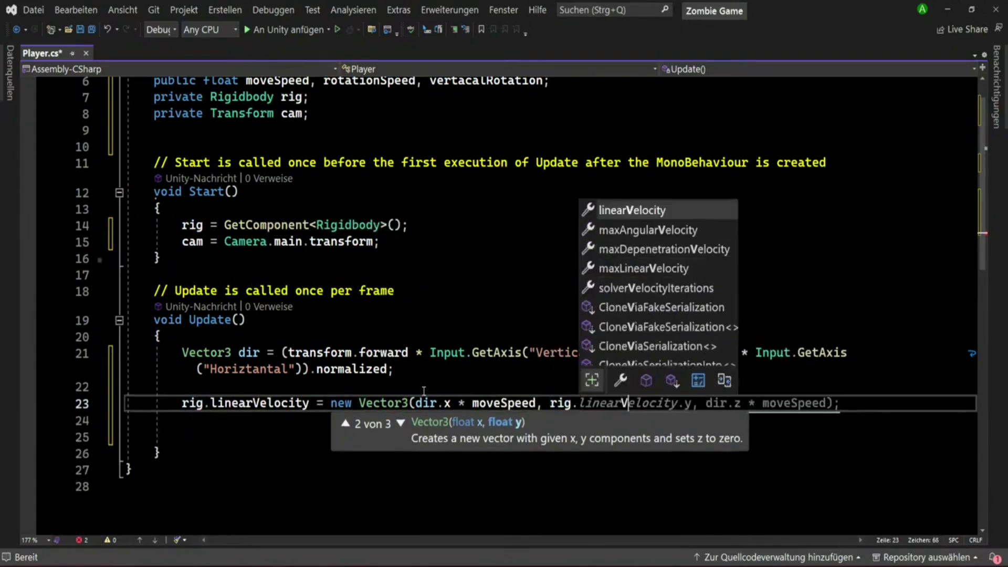
{"action": "type", "text": "elocity."}
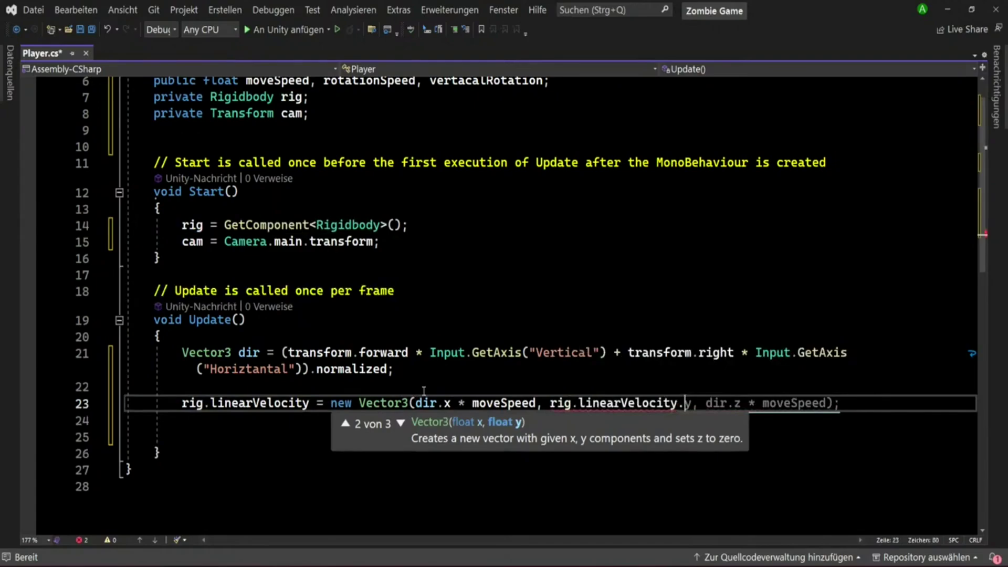
{"action": "key", "text": "Tab"}
{"action": "key", "text": "Tab"}
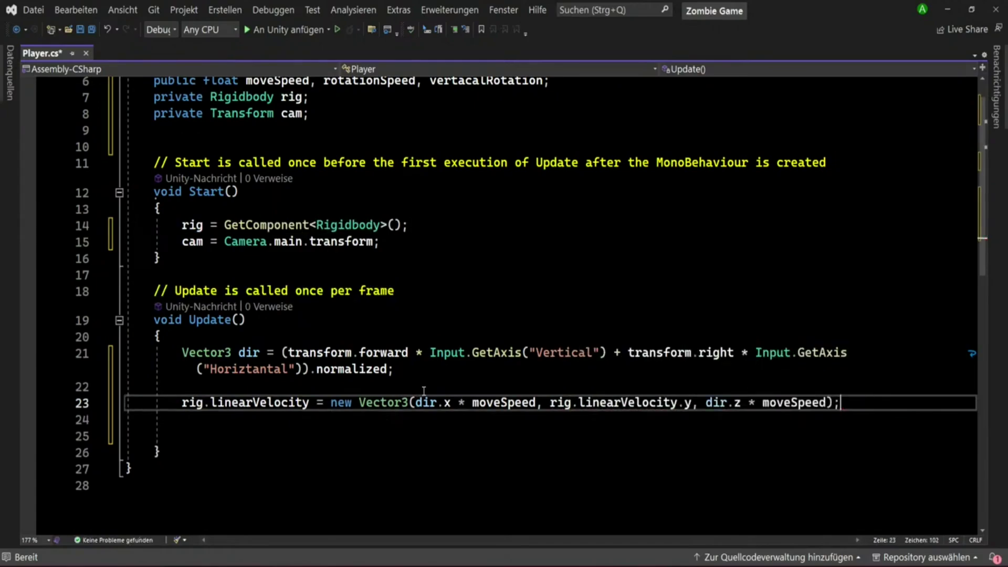
{"action": "key", "text": "Return"}
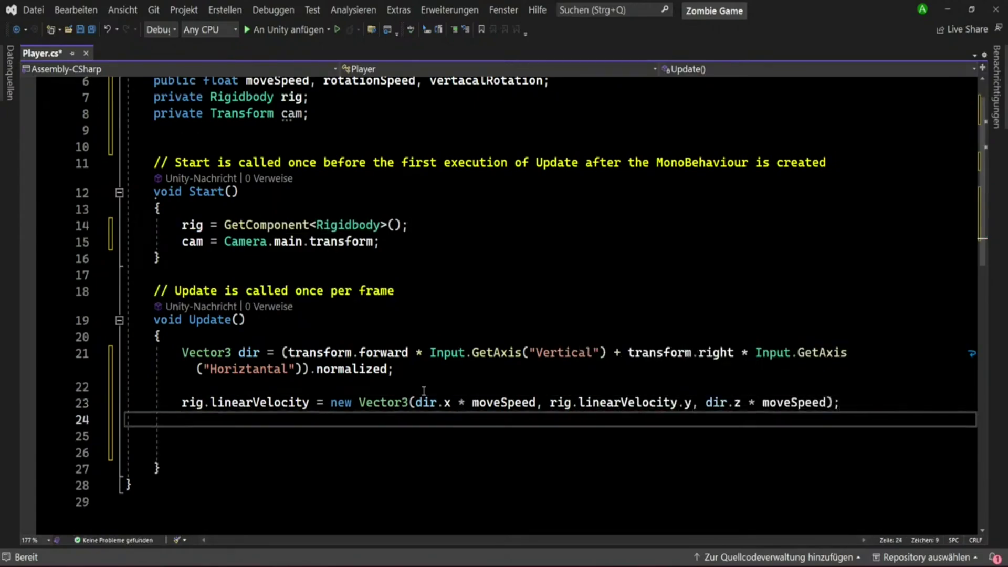
{"action": "key", "text": "Return"}
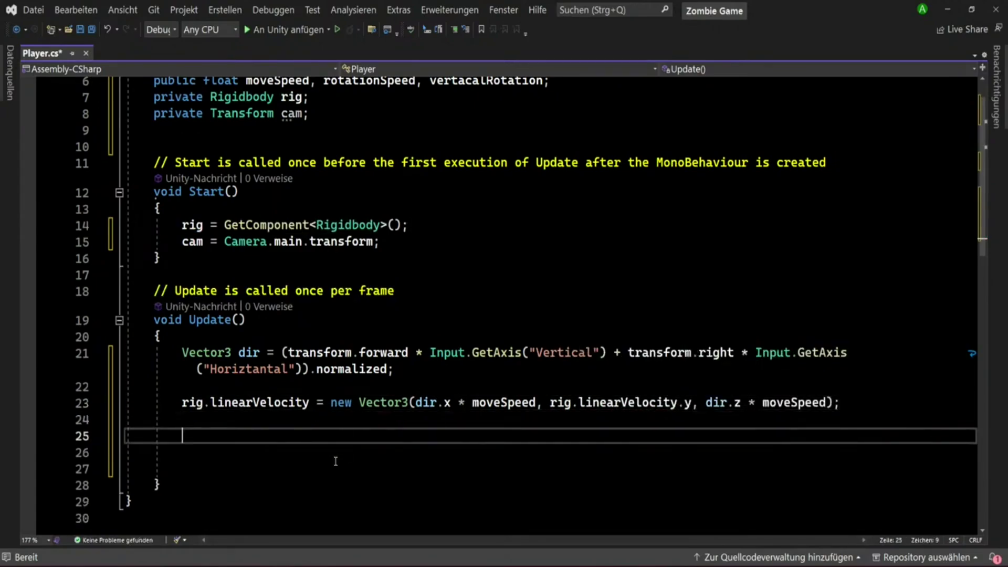
{"action": "scroll", "coordinate": [336, 460], "scroll_direction": "down", "scroll_amount": 1}
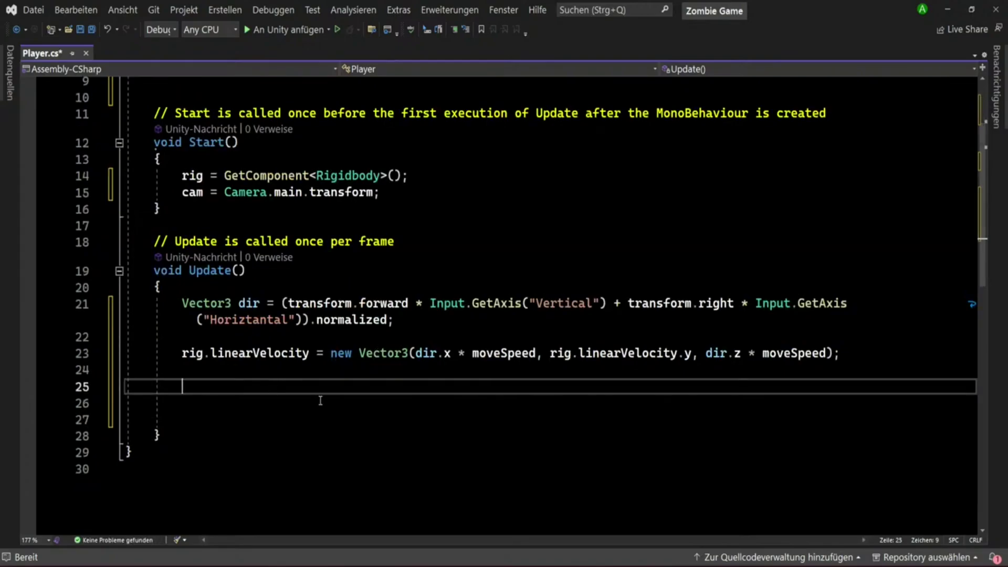
{"action": "scroll", "coordinate": [405, 386], "scroll_direction": "down", "scroll_amount": 1}
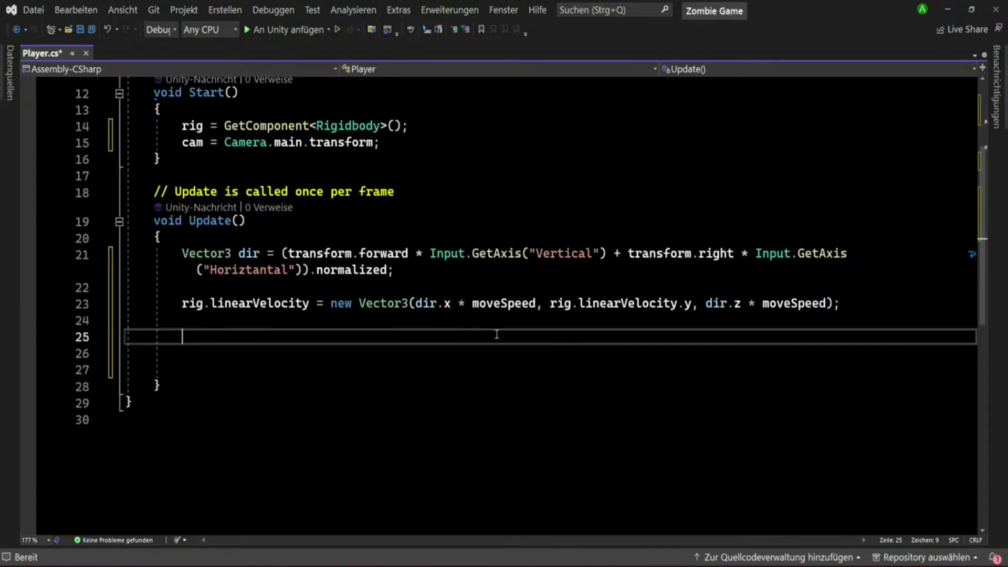
Declare float mouseX = Input.GetAxis("Mouse X") * rotationSpeed;.
{"action": "type", "text": "floa"}
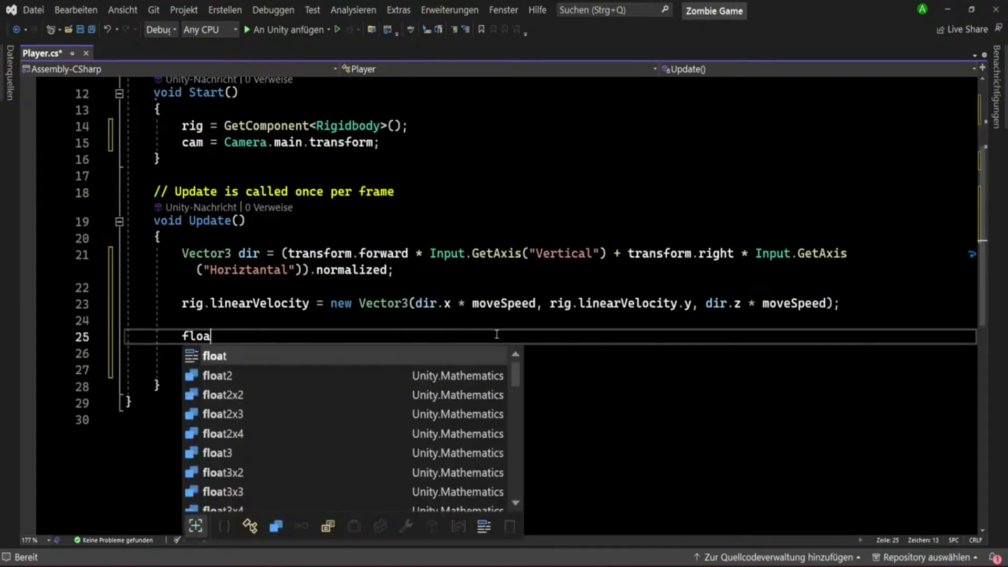
{"action": "type", "text": "t mo"}
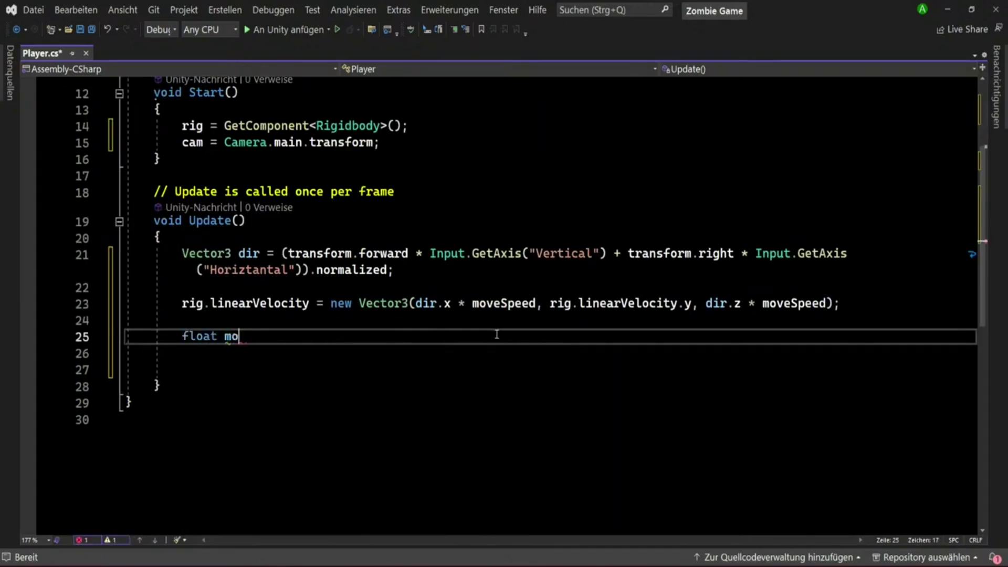
{"action": "type", "text": "useX = "}
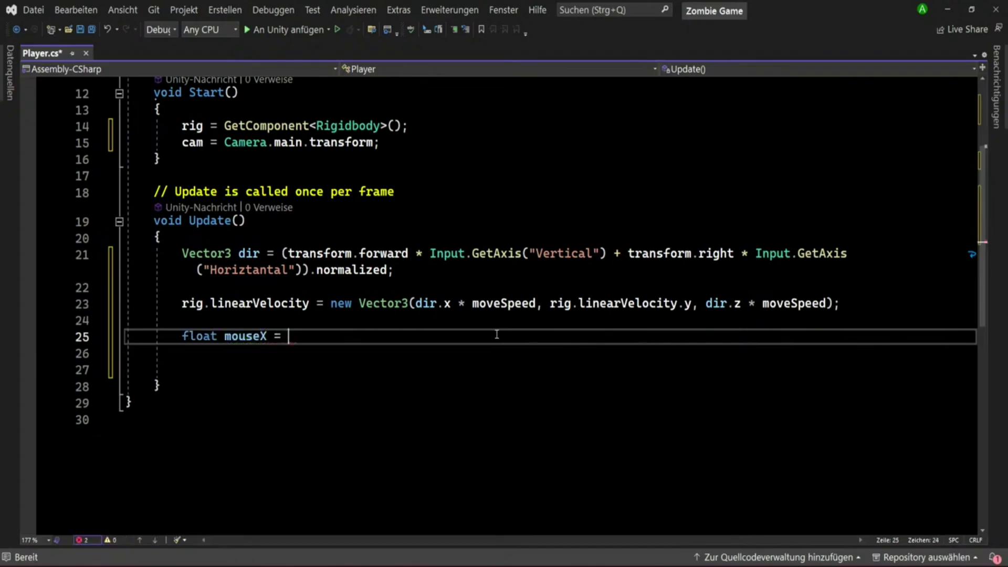
{"action": "type", "text": "Input."}
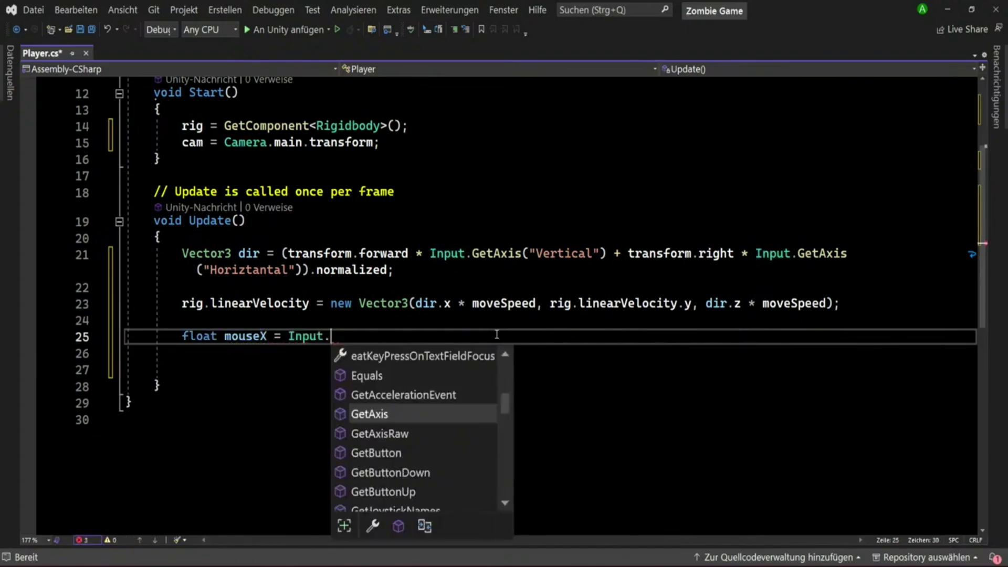
{"action": "type", "text": "geta"}
{"action": "key", "text": "Tab"}
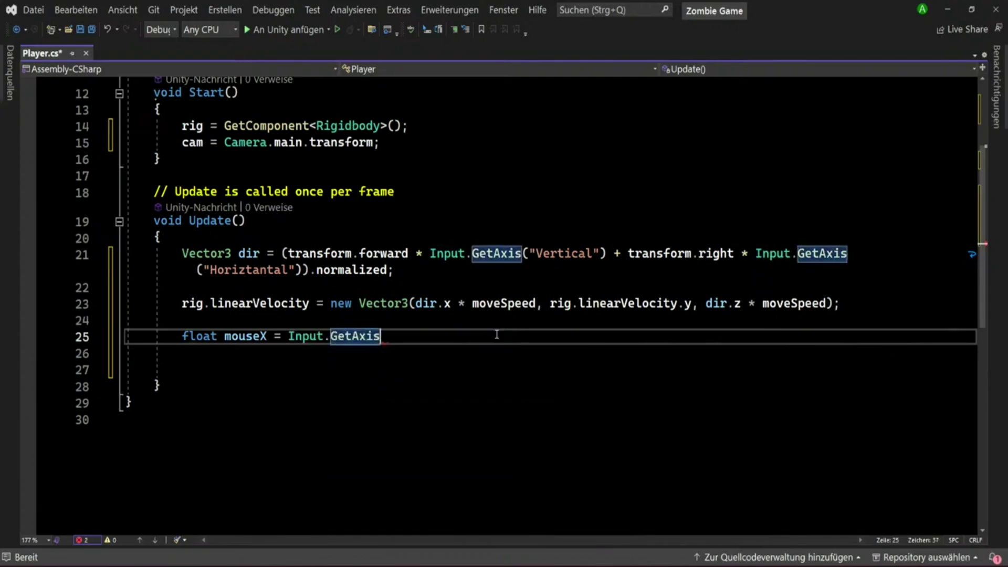
{"action": "type", "text": "(\"Mous"}
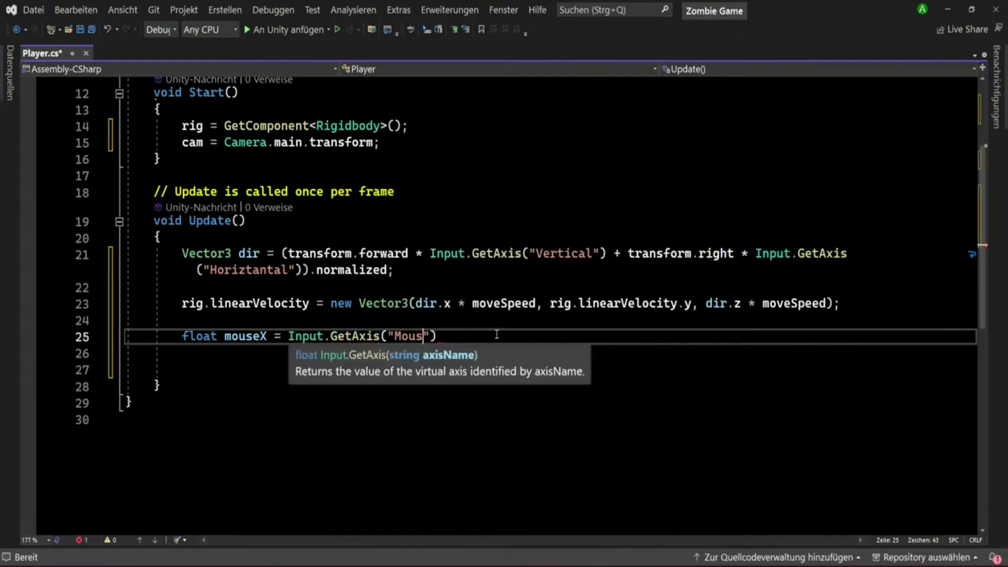
{"action": "type", "text": "e X"}
{"action": "type", "text": ") *"}
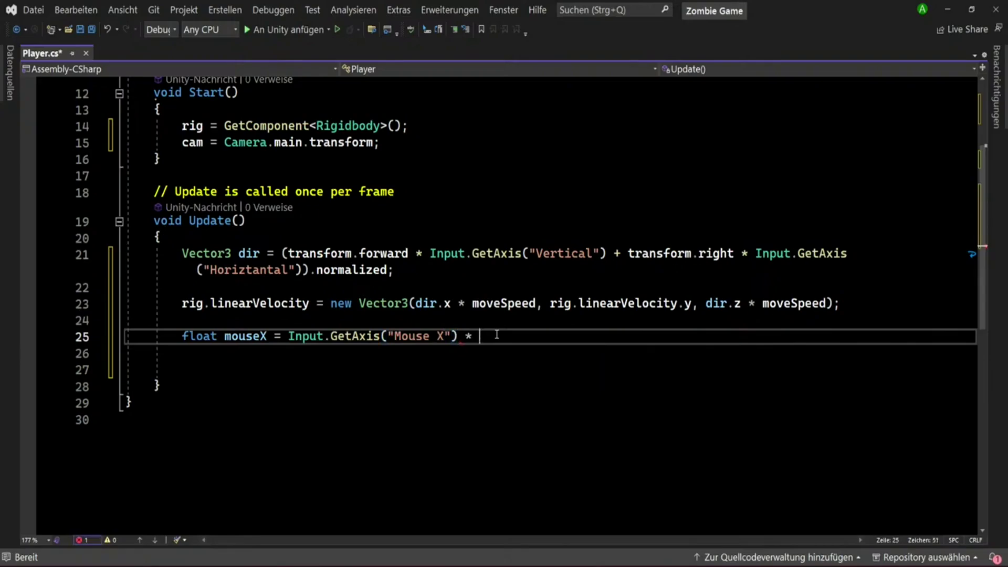
{"action": "type", "text": "ro"}
{"action": "type", "text": "at"}
{"action": "key", "text": "BackSpace"}
{"action": "key", "text": "BackSpace"}
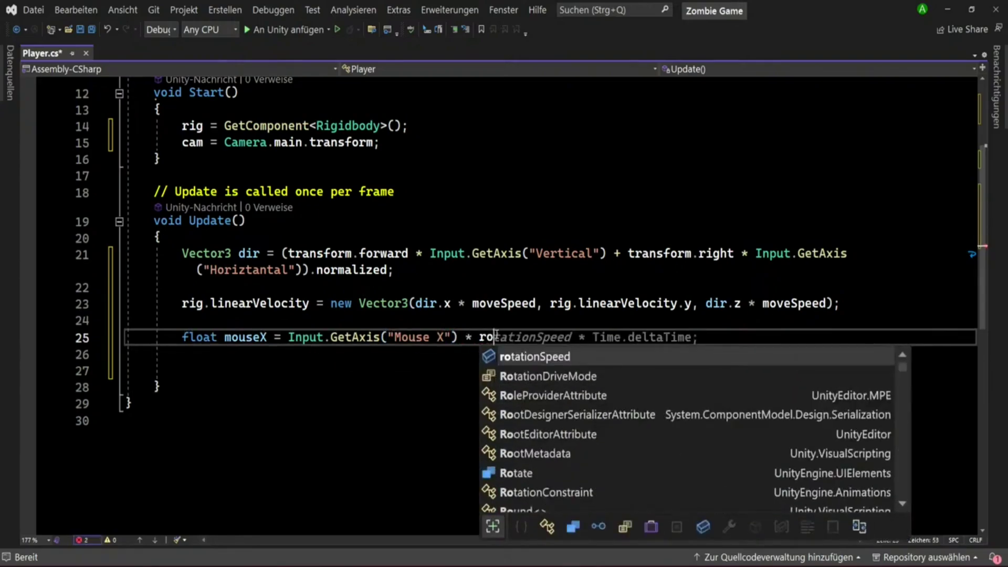
{"action": "type", "text": "t"}
{"action": "key", "text": "Tab"}
{"action": "type", "text": ";"}
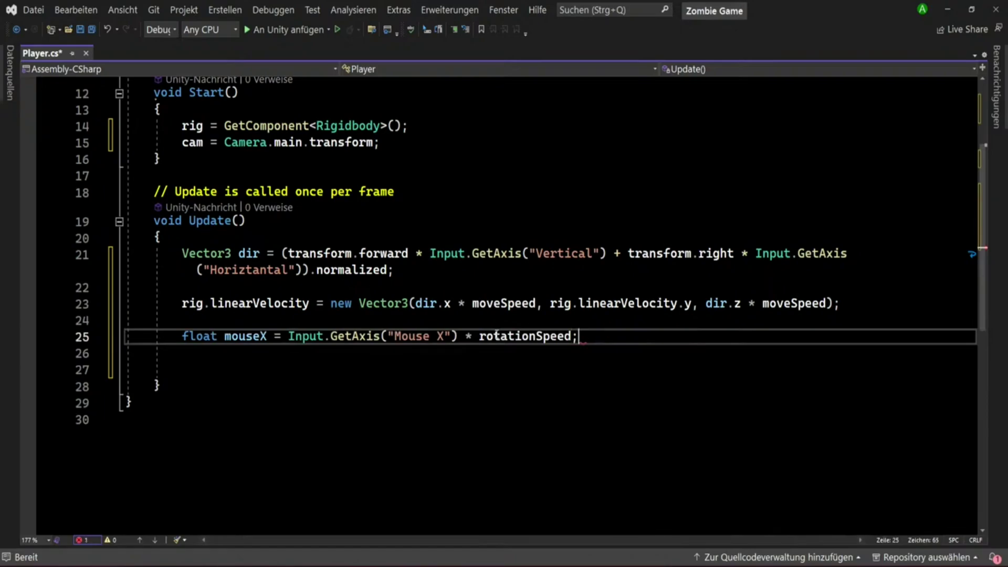
{"action": "key", "text": "Return"}
On the next line, write transform.Rotate(0, mouseX, 0).
{"action": "type", "text": "tra"}
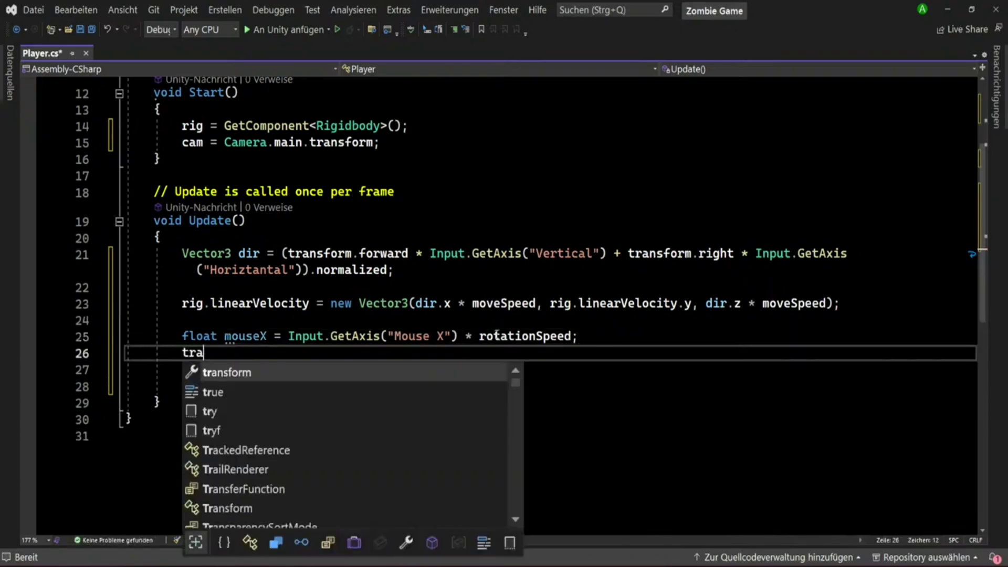
{"action": "key", "text": "Escape"}
{"action": "type", "text": "nsform.r"}
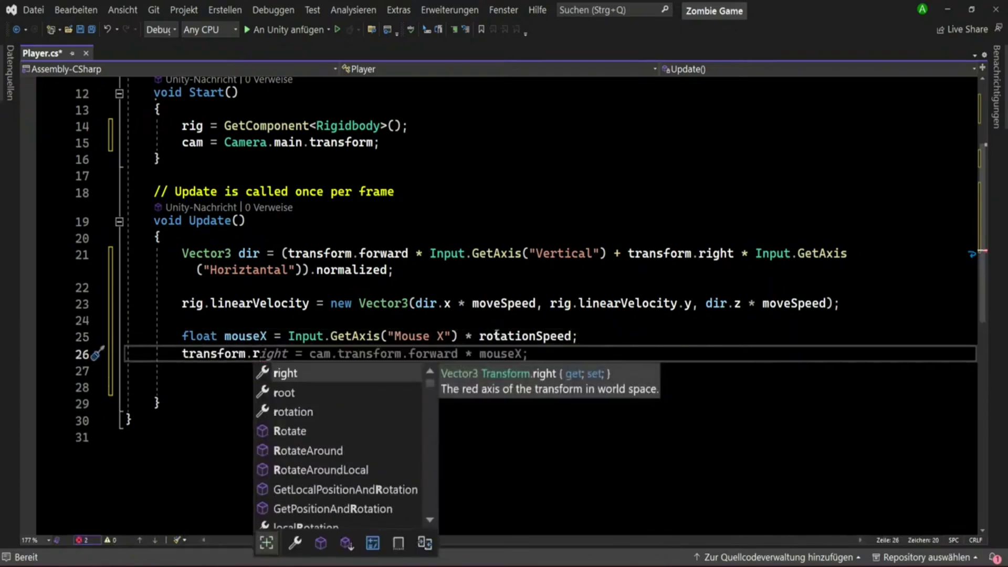
{"action": "key", "text": "Down"}
{"action": "key", "text": "Down"}
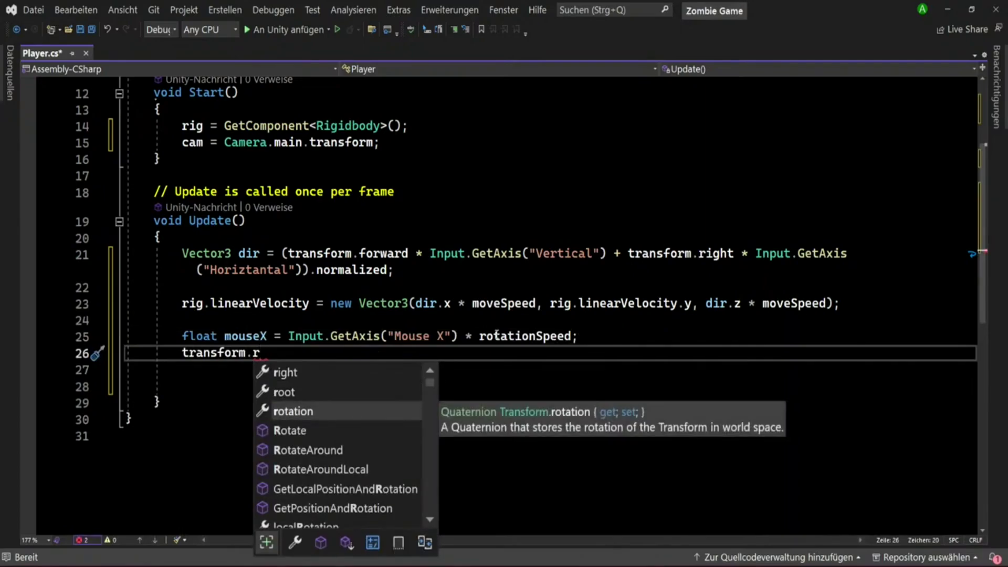
{"action": "key", "text": "BackSpace"}
{"action": "type", "text": "Ro"}
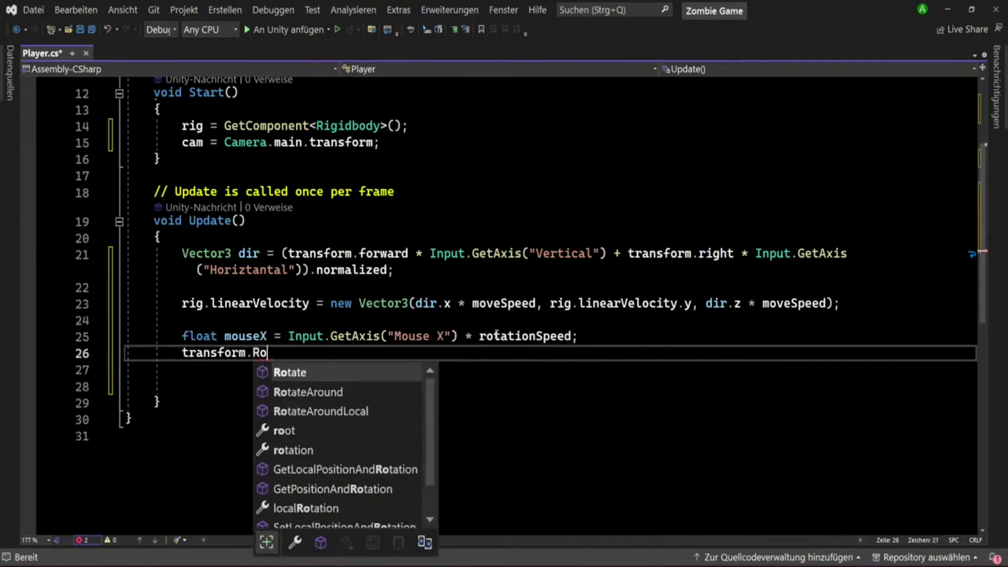
{"action": "key", "text": "Tab"}
{"action": "type", "text": "("}
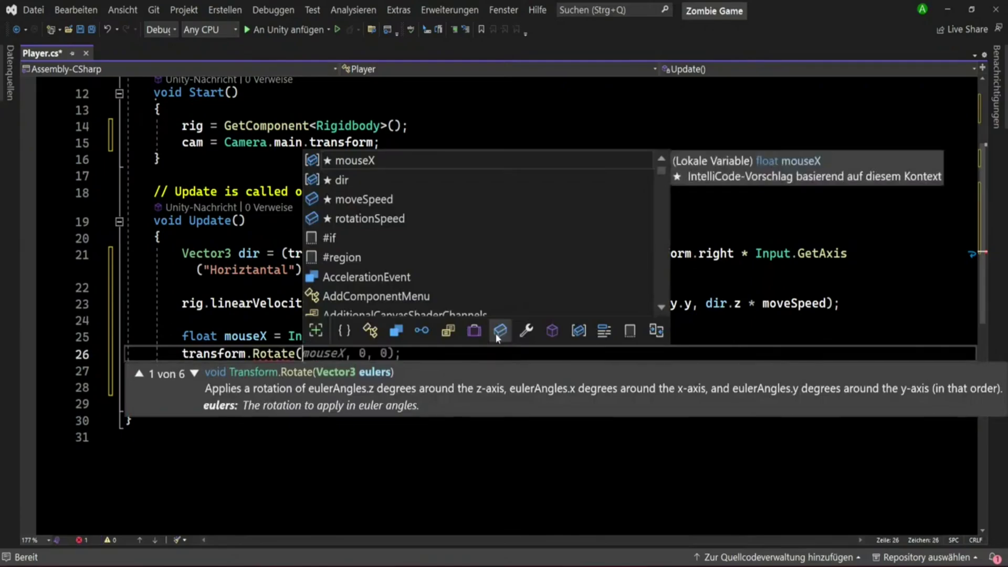
{"action": "type", "text": "0, mouseX"}
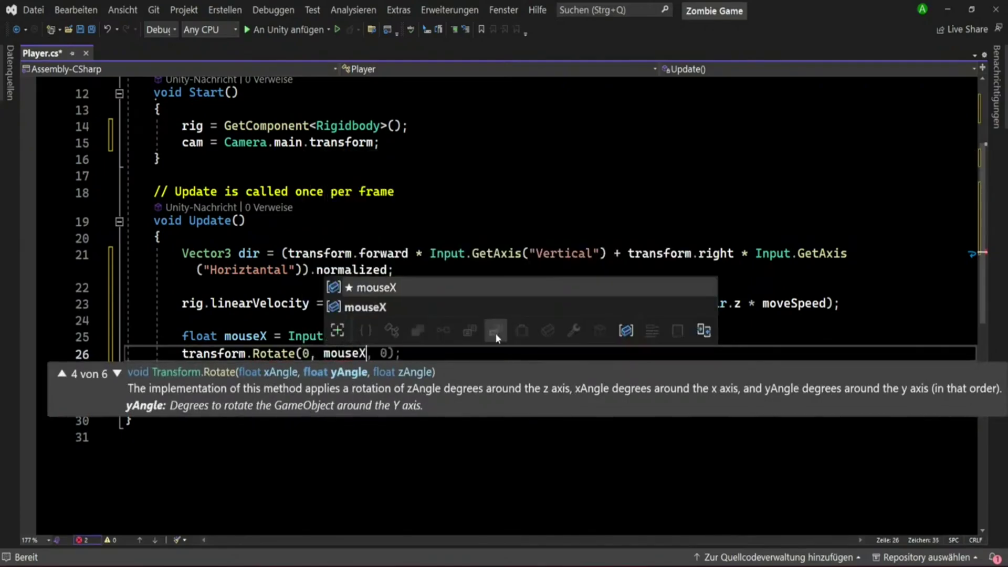
{"action": "type", "text": ", 0"}
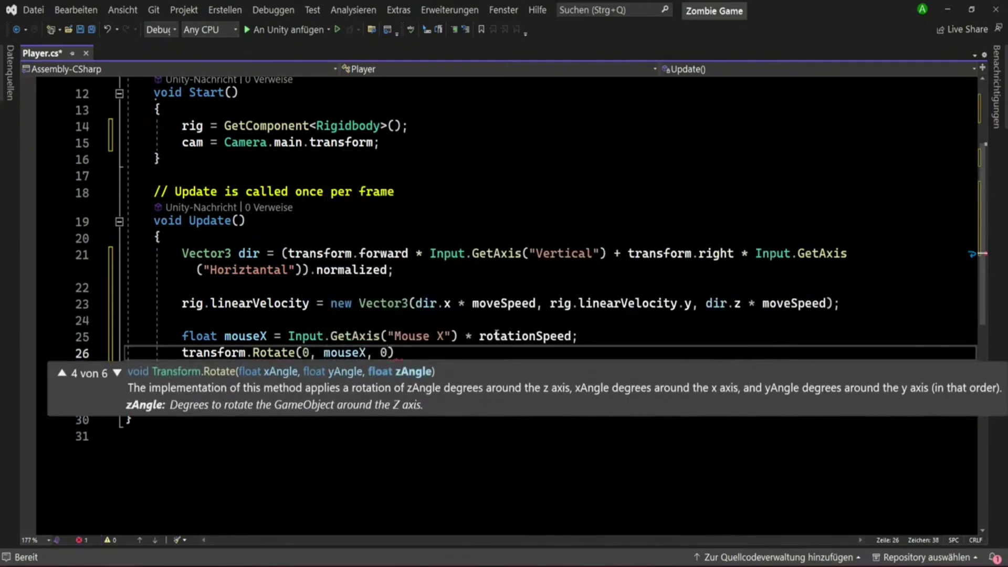
{"action": "type", "text": ")"}
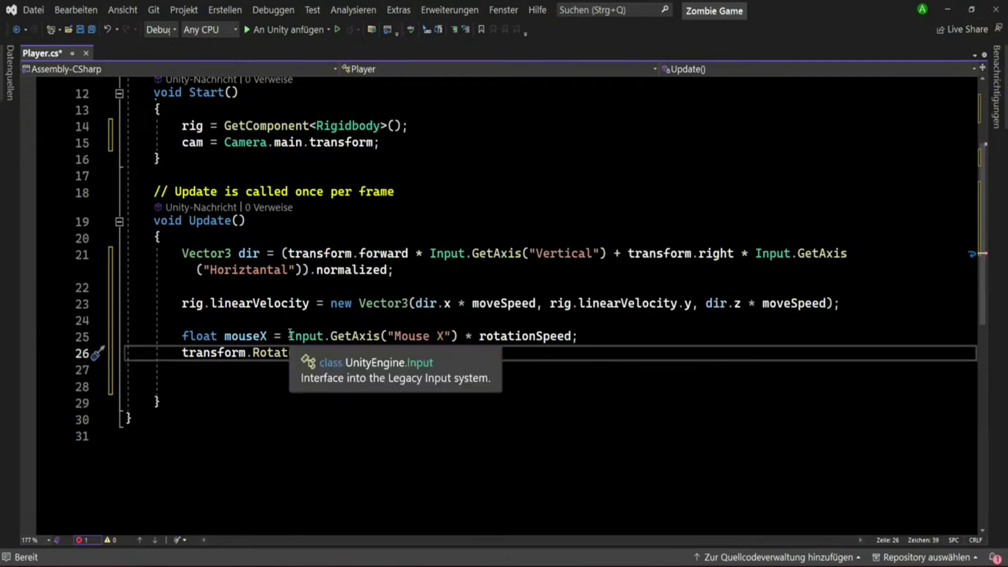
Move Input.GetAxis("Mouse X") * rotationSpeed into transform.Rotate, replacing mouseX and deleting its declaration line.
{"action": "mouse_move", "coordinate": [288, 336]}
{"action": "left_mouse_down"}
{"action": "mouse_move", "coordinate": [585, 335]}
{"action": "mouse_move", "coordinate": [573, 334]}
{"action": "left_mouse_up"}
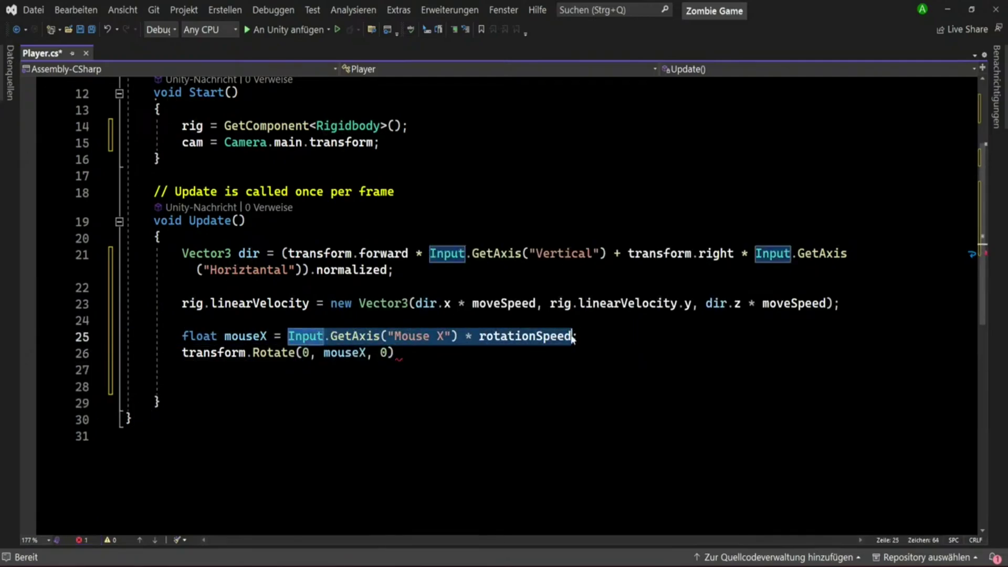
{"action": "key", "text": "ctrl+x"}
{"action": "left_click", "coordinate": [478, 323]}
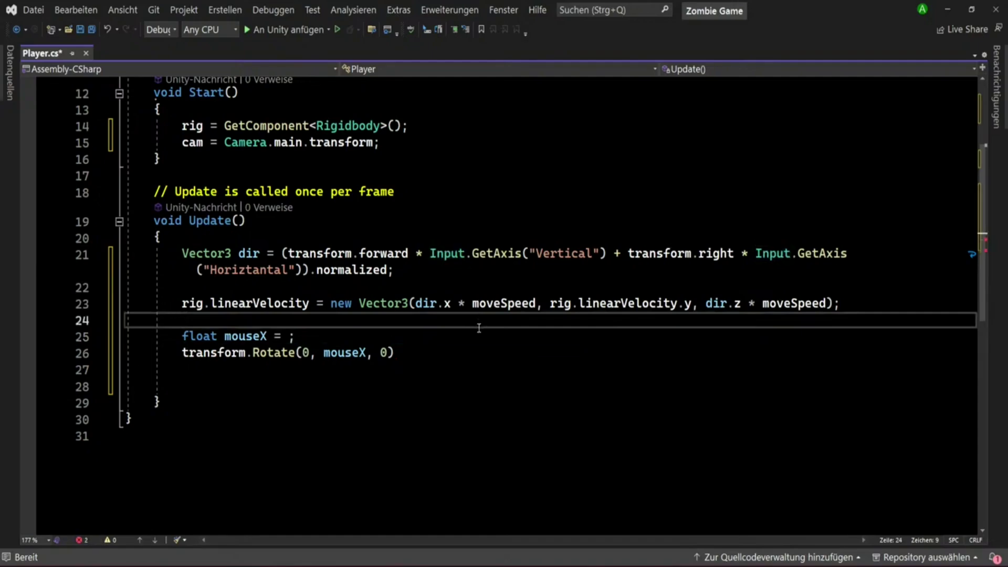
{"action": "triple_click", "coordinate": [477, 337]}
{"action": "key", "text": "Delete"}
{"action": "left_click", "coordinate": [367, 336]}
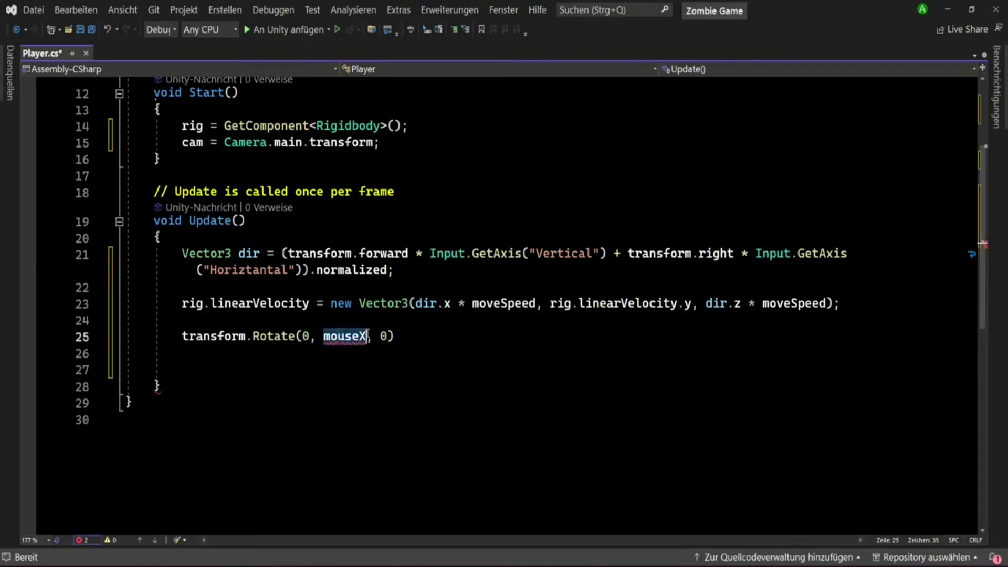
{"action": "key", "text": "ctrl+v"}
{"action": "left_click", "coordinate": [668, 337]}
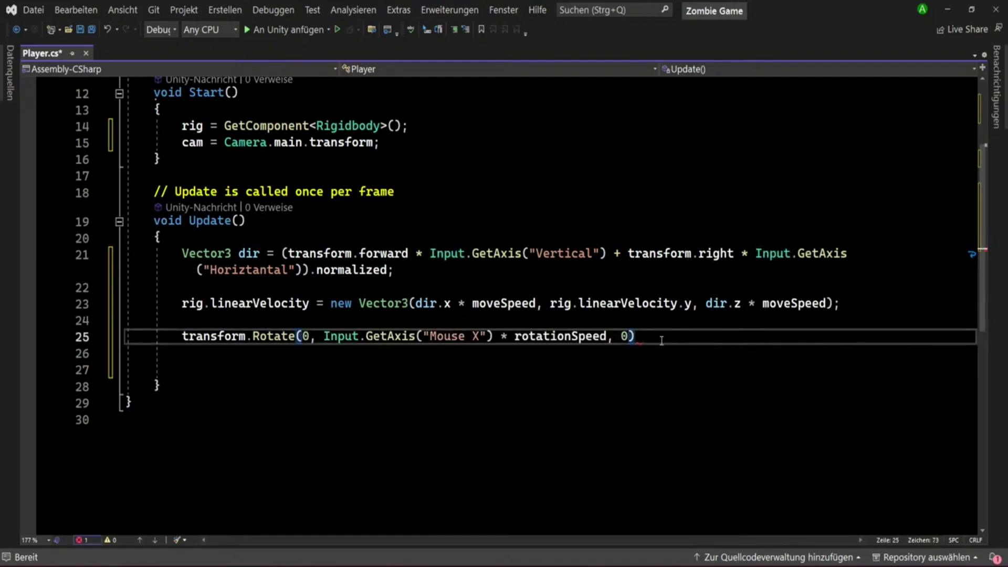
{"action": "type", "text": ";"}
{"action": "key", "text": "Return"}
{"action": "key", "text": "Return"}
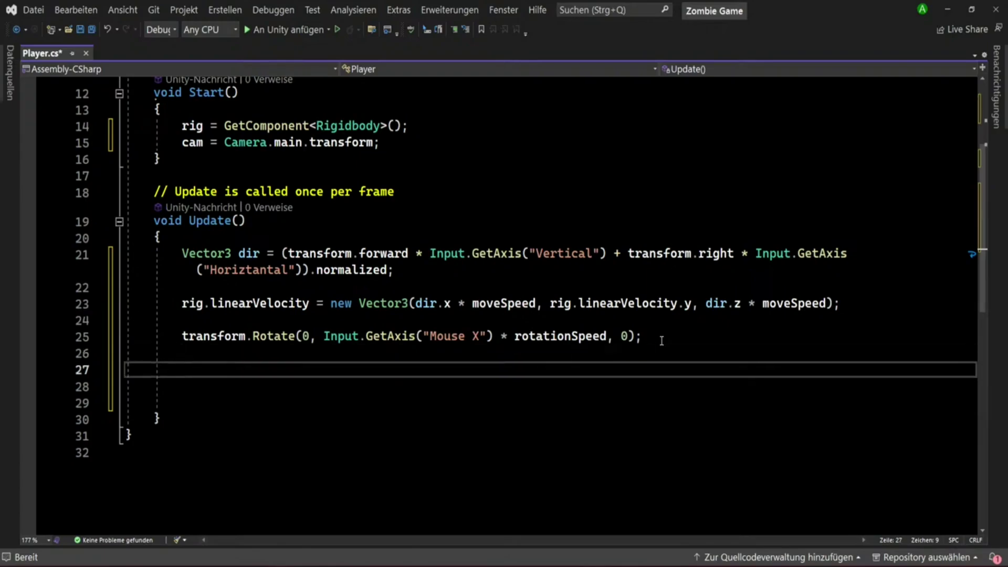
On line 27, begin vertacalRotation = Mathf.Clamp(vertacalRotation.
{"action": "scroll", "coordinate": [661, 340], "scroll_direction": "up", "scroll_amount": 4}
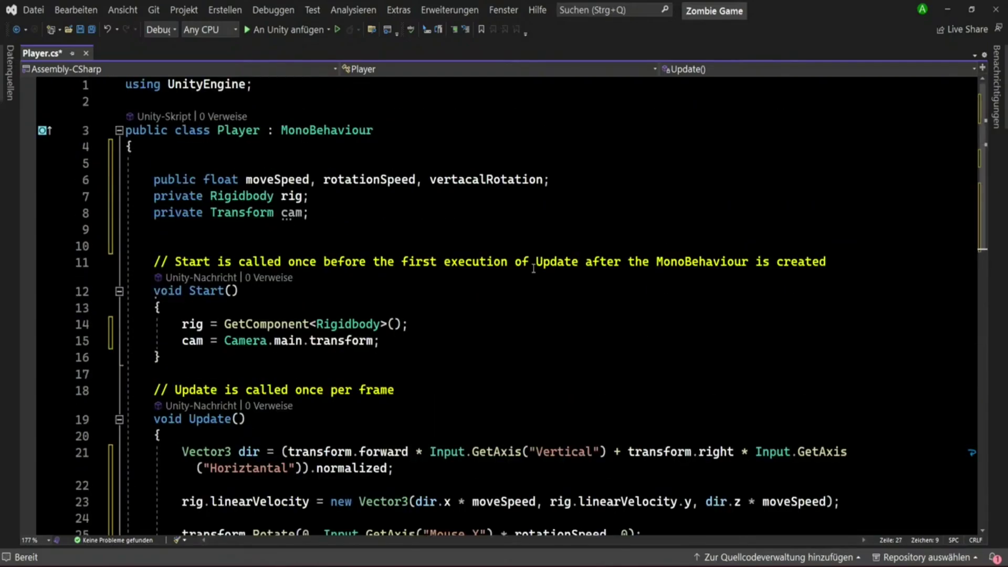
{"action": "scroll", "coordinate": [533, 268], "scroll_direction": "down", "scroll_amount": 3}
{"action": "type", "text": "ve"}
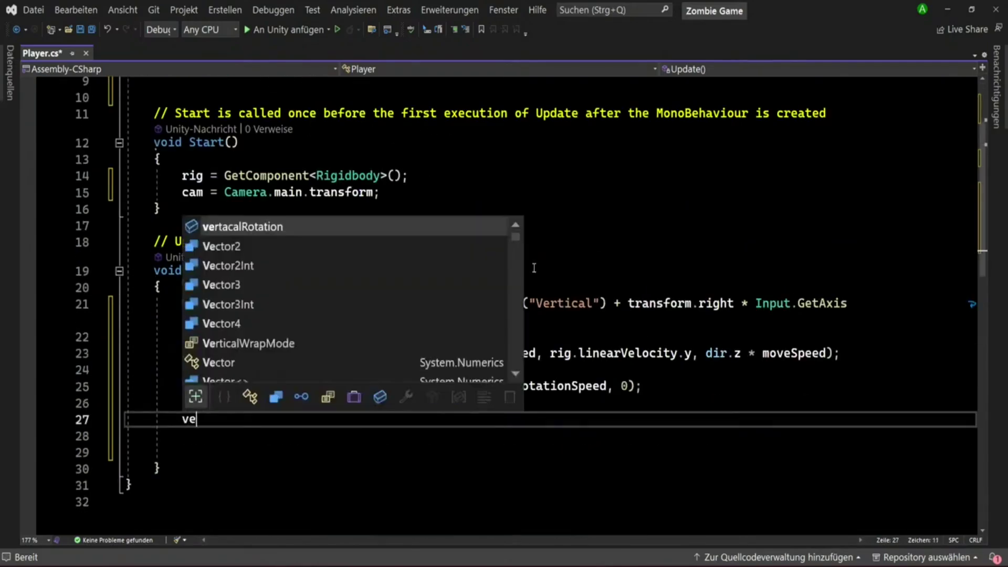
{"action": "type", "text": "rt"}
{"action": "key", "text": "Tab"}
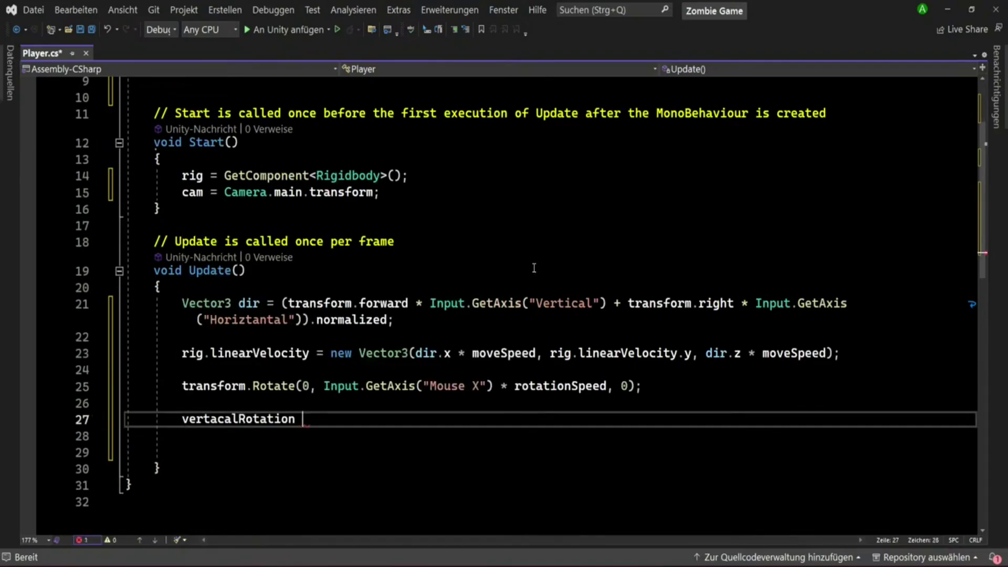
{"action": "type", "text": "= M"}
{"action": "type", "text": "athf.C"}
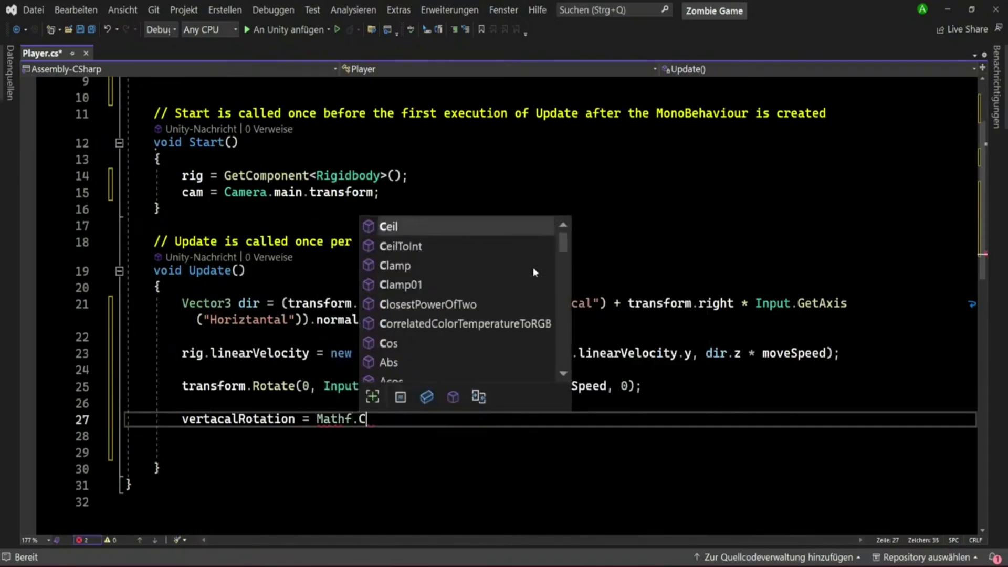
{"action": "type", "text": "l"}
{"action": "key", "text": "Tab"}
{"action": "key", "text": "ctrl+space"}
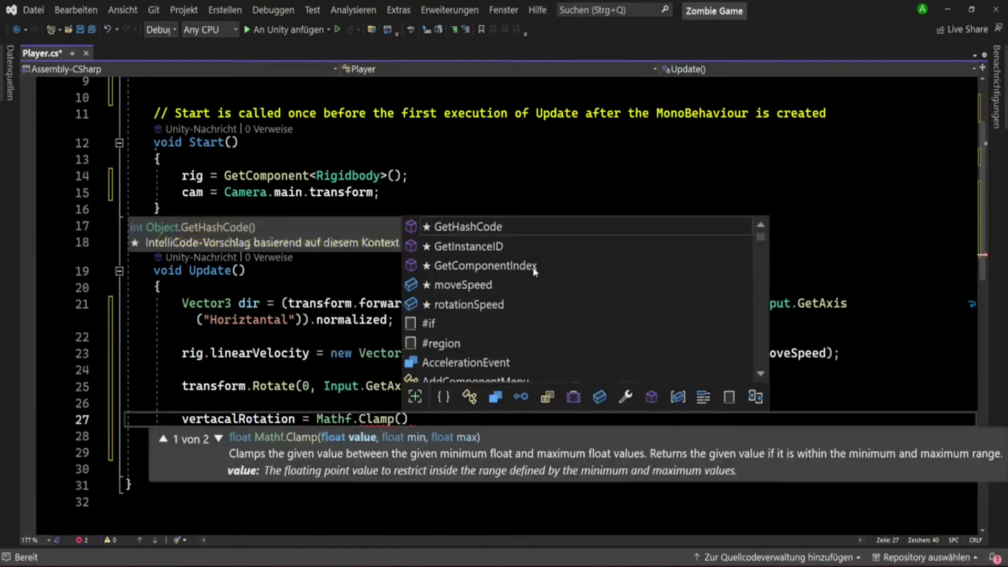
{"action": "type", "text": "v"}
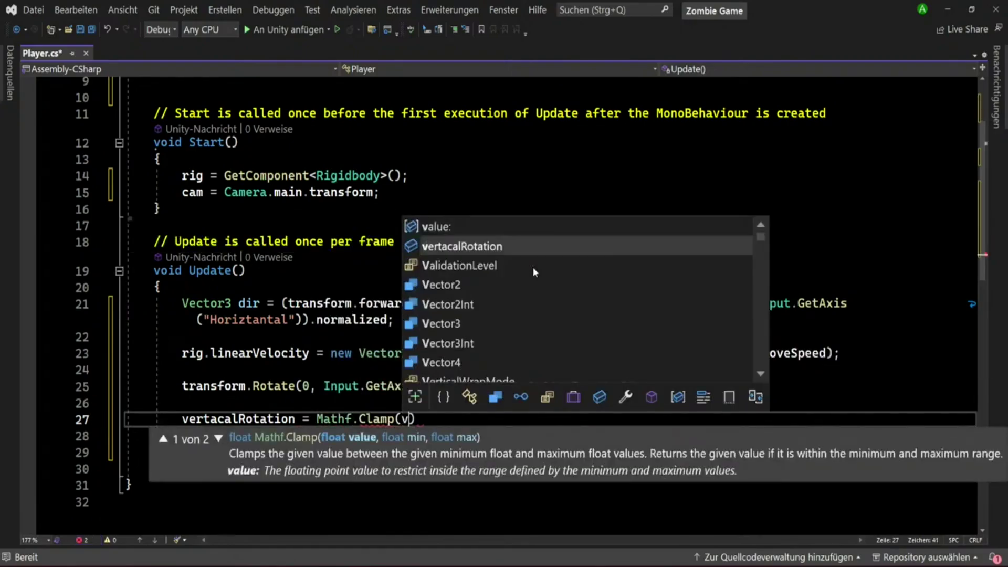
{"action": "type", "text": "ertacl"}
{"action": "key", "text": "BackSpace"}
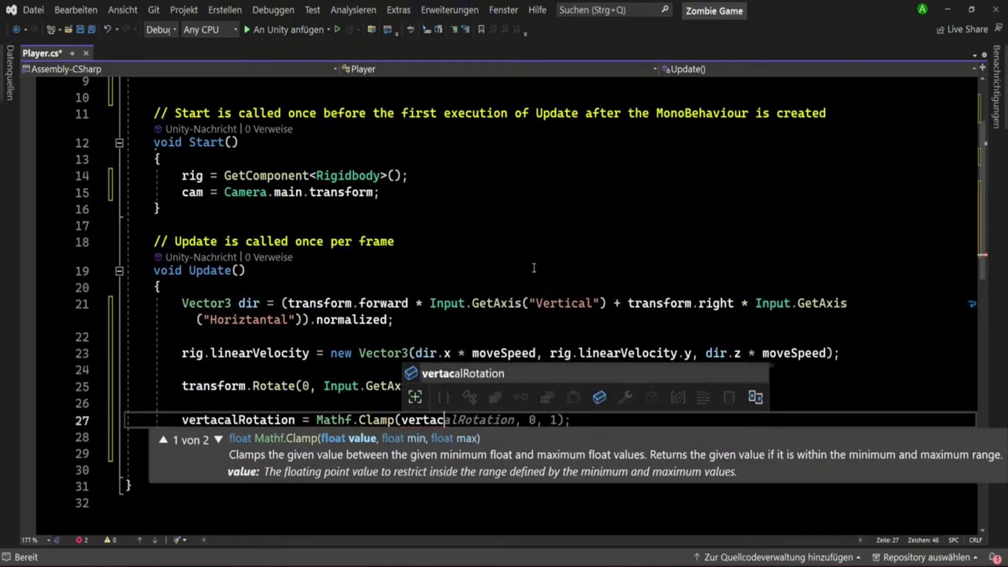
{"action": "key", "text": "BackSpace"}
{"action": "key", "text": "BackSpace"}
{"action": "key", "text": "BackSpace"}
{"action": "key", "text": "BackSpace"}
{"action": "key", "text": "BackSpace"}
{"action": "key", "text": "BackSpace"}
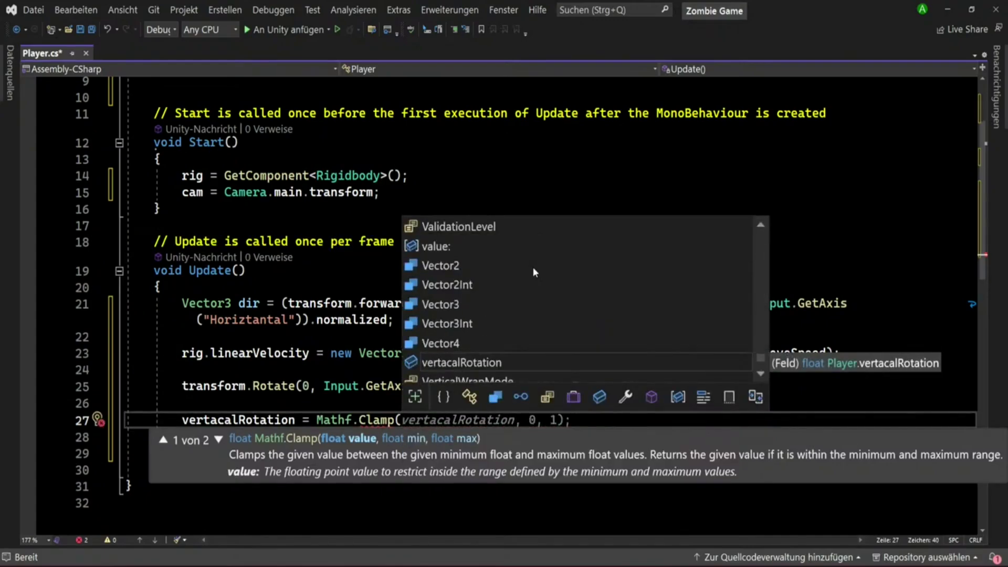
{"action": "type", "text": "vert"}
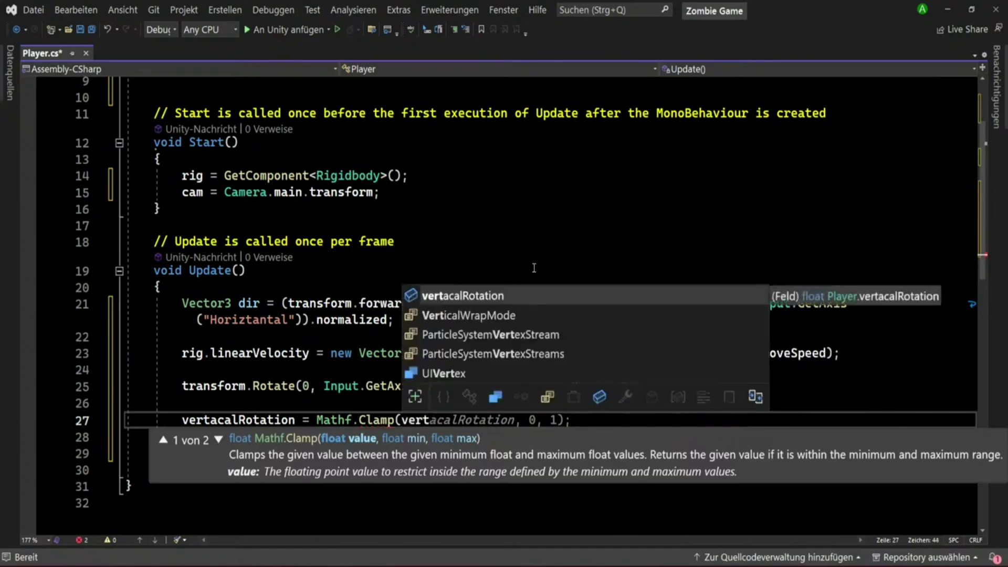
{"action": "key", "text": "Tab"}
Multiply by Input.GetAxis("Mouse Y") and clamp between -45 and 45.
{"action": "type", "text": "* "}
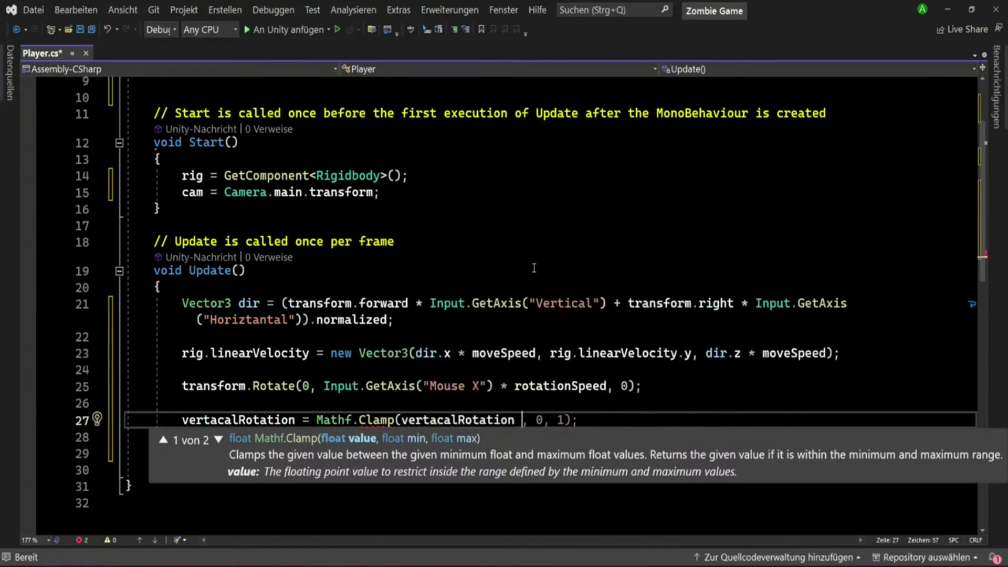
{"action": "type", "text": "Input"}
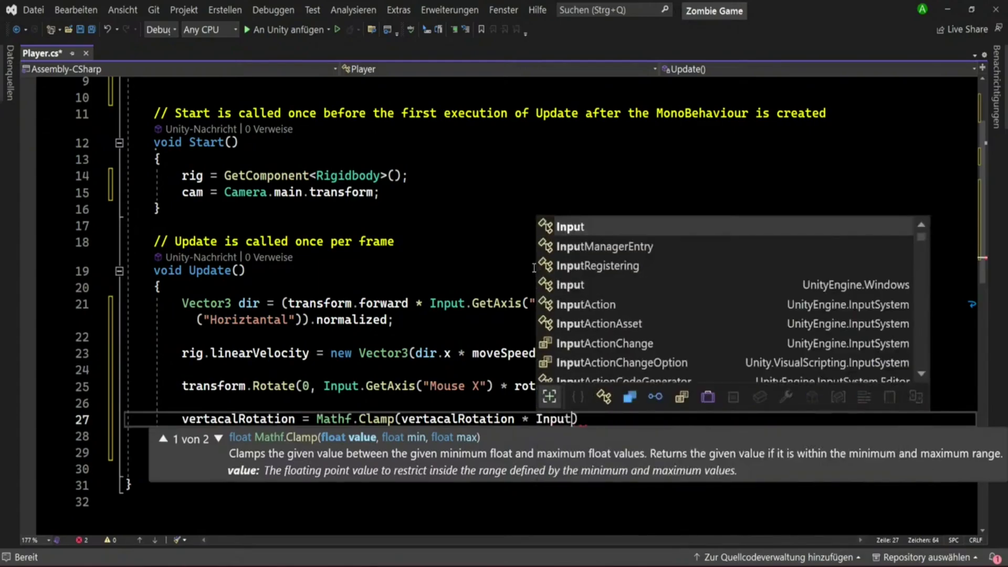
{"action": "type", "text": ".geta"}
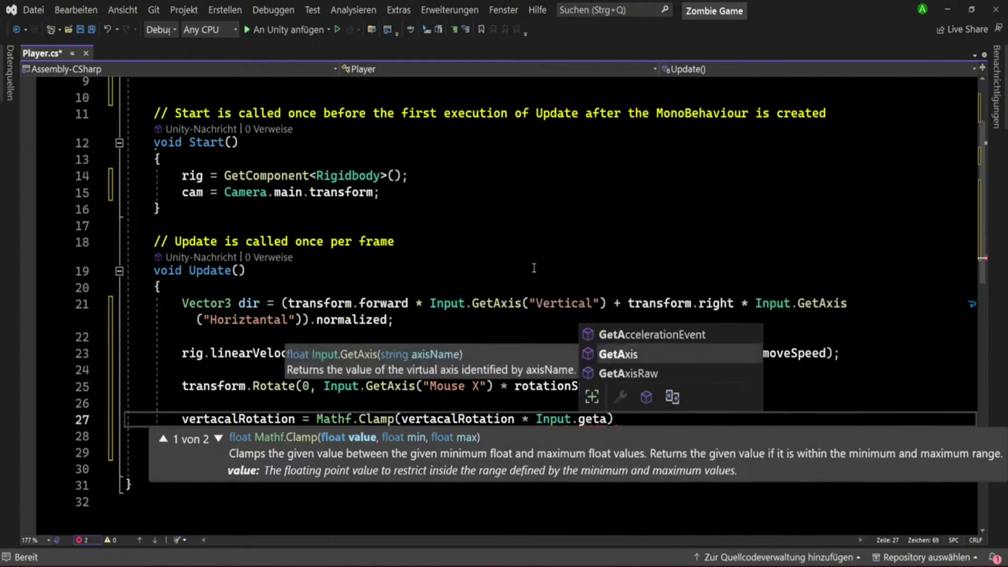
{"action": "key", "text": "Tab"}
{"action": "type", "text": "(\""}
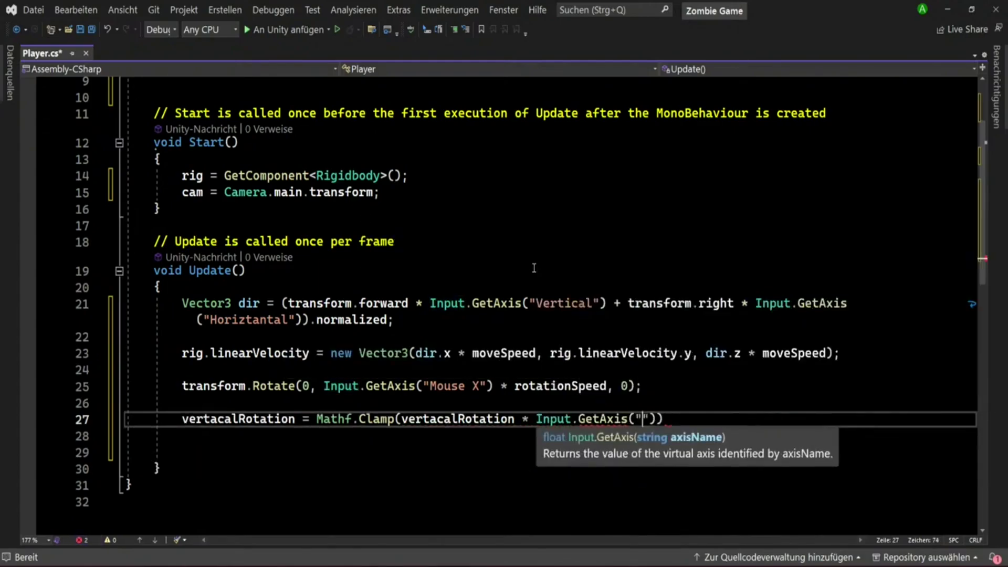
{"action": "type", "text": "Mouse Y"}
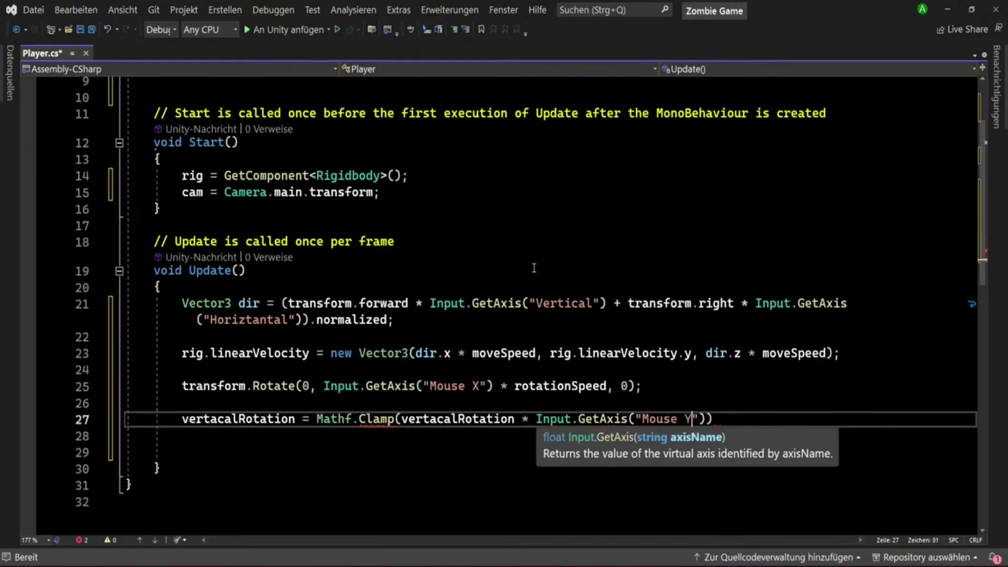
{"action": "type", "text": "\")"}
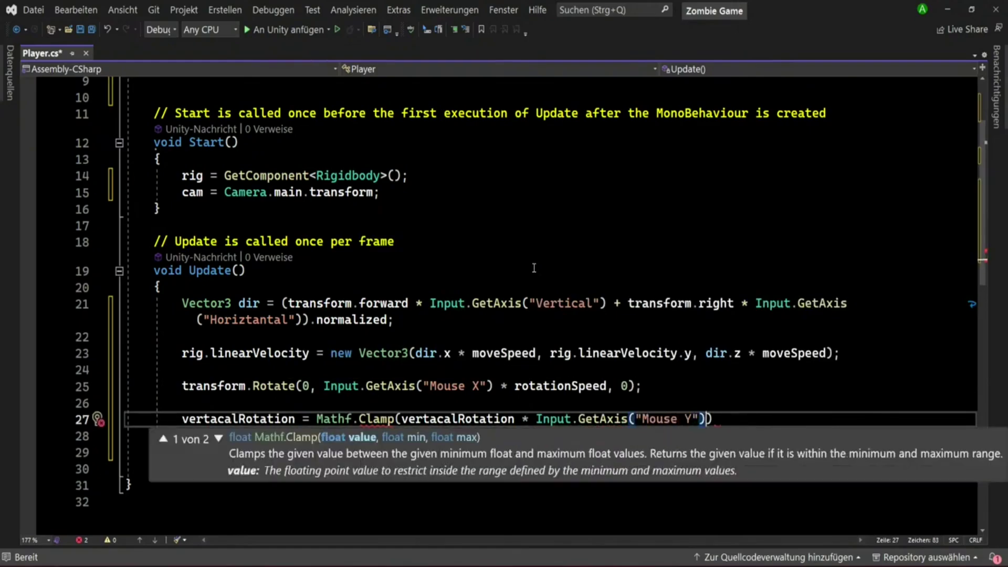
{"action": "type", "text": ","}
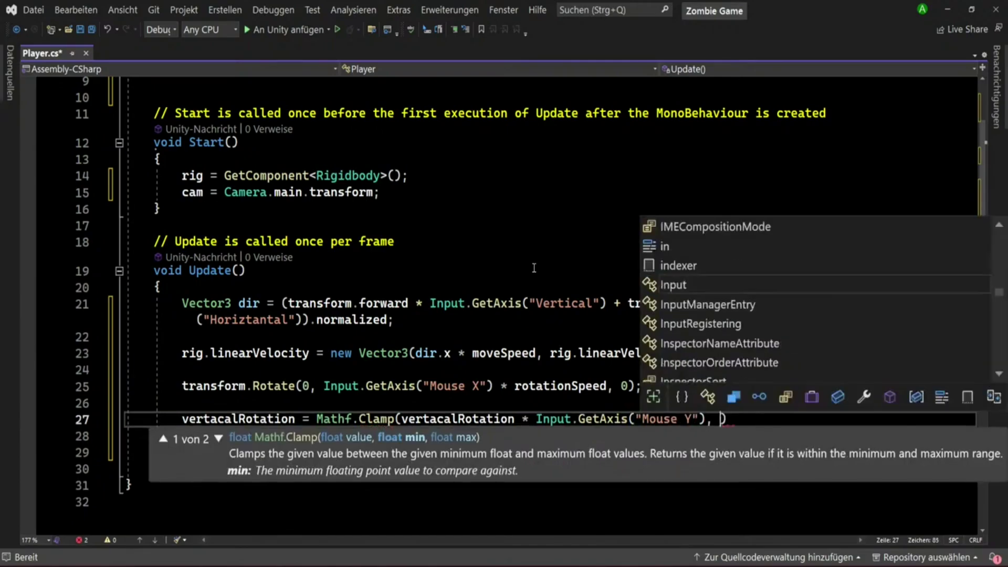
{"action": "type", "text": " -3"}
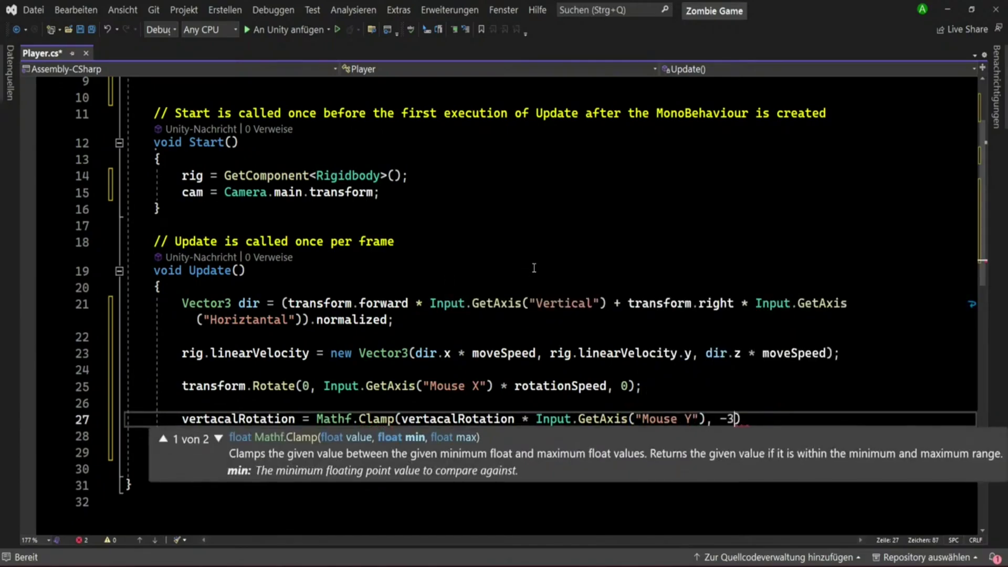
{"action": "type", "text": "0"}
{"action": "key", "text": "BackSpace"}
{"action": "key", "text": "BackSpace"}
{"action": "type", "text": "45,"}
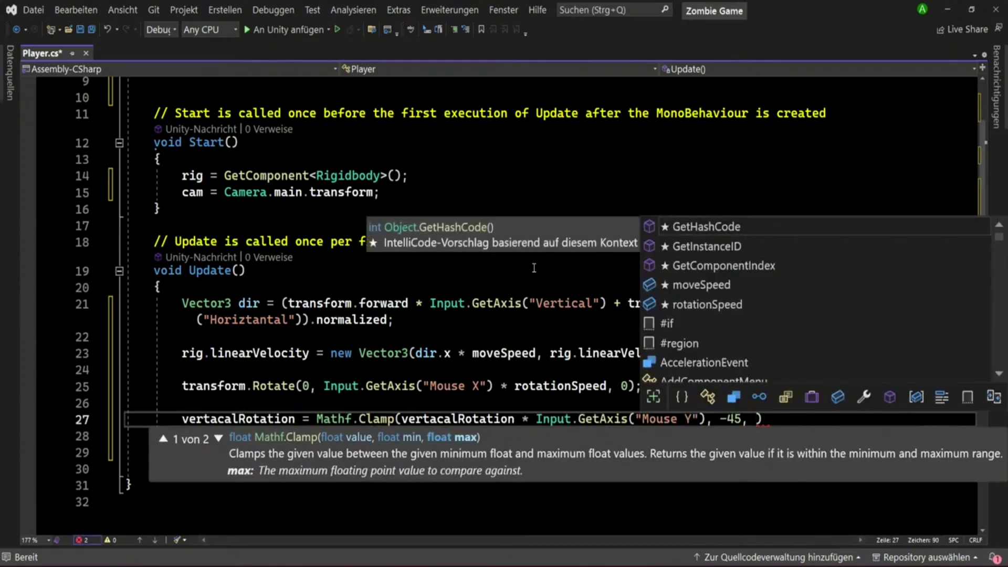
{"action": "type", "text": " 45)"}
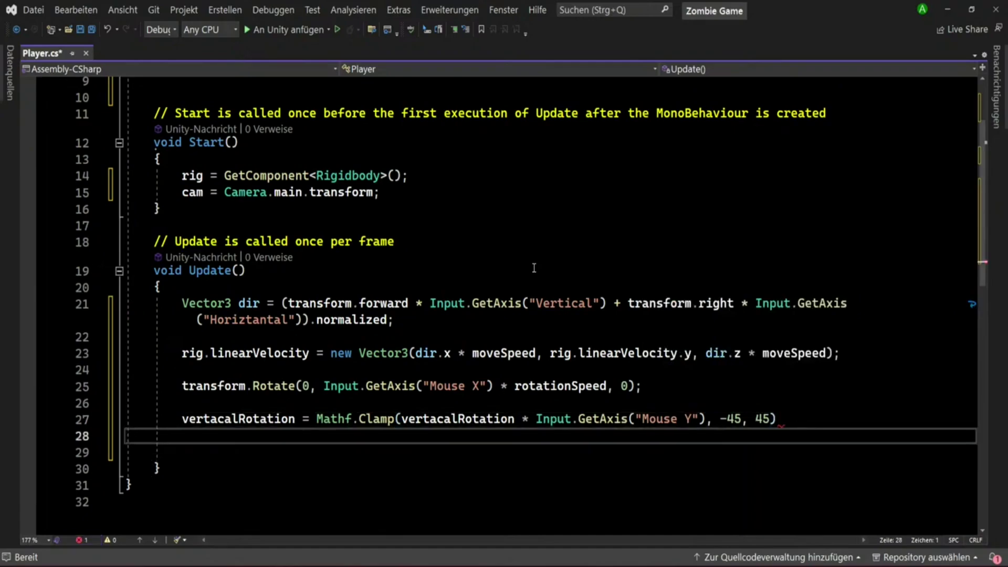
{"action": "type", "text": ";"}
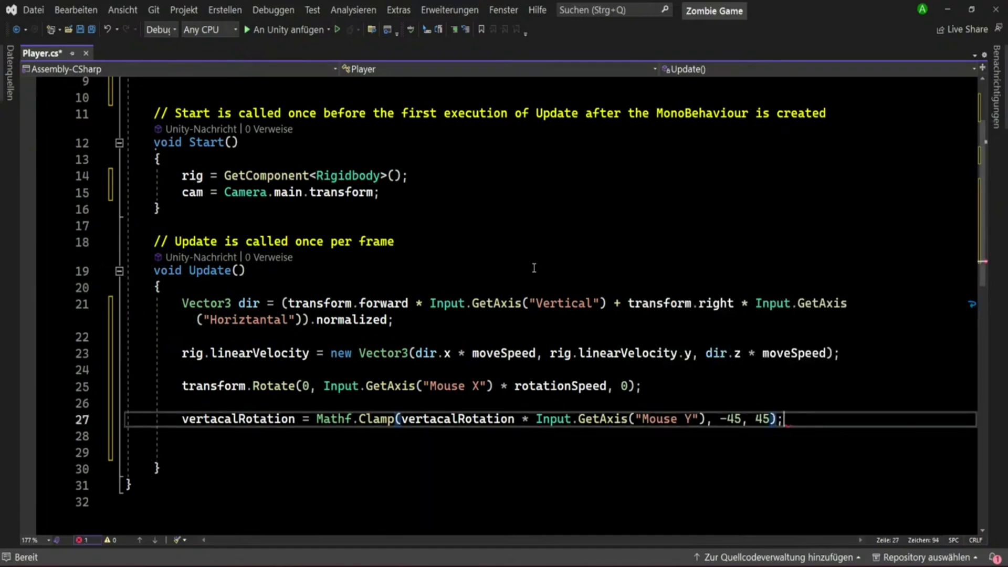
Add cam.localEulerAngles = new Vector3(vertacalRotation, 0, 0); on line 28.
{"action": "key", "text": "Return"}
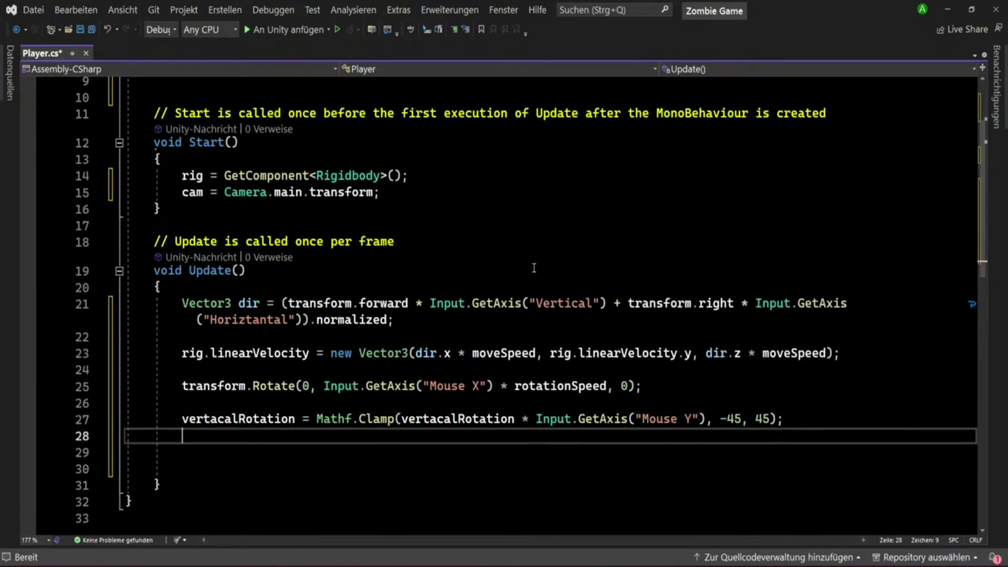
{"action": "type", "text": "cam."}
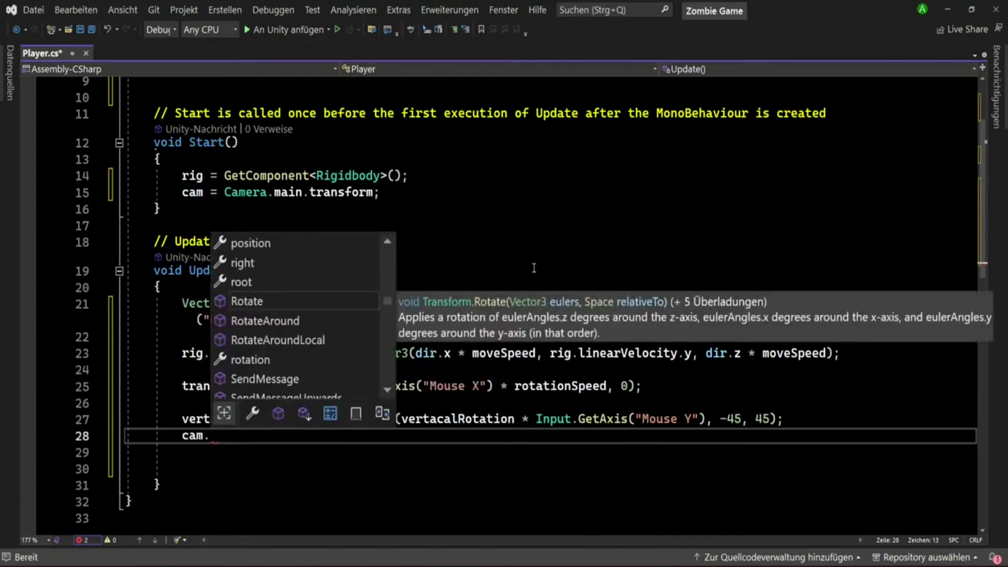
{"action": "type", "text": "t"}
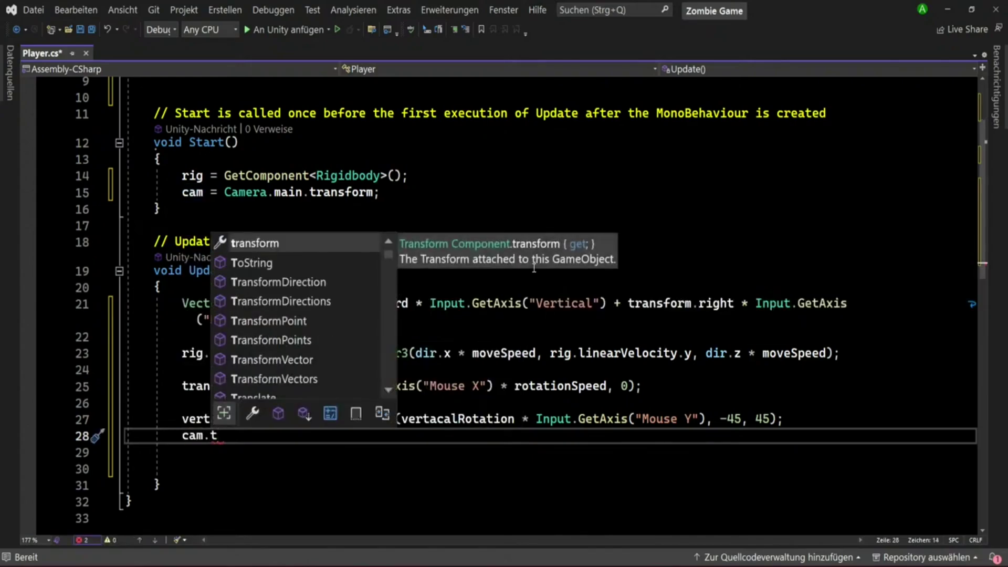
{"action": "key", "text": "BackSpace"}
{"action": "type", "text": "lo"}
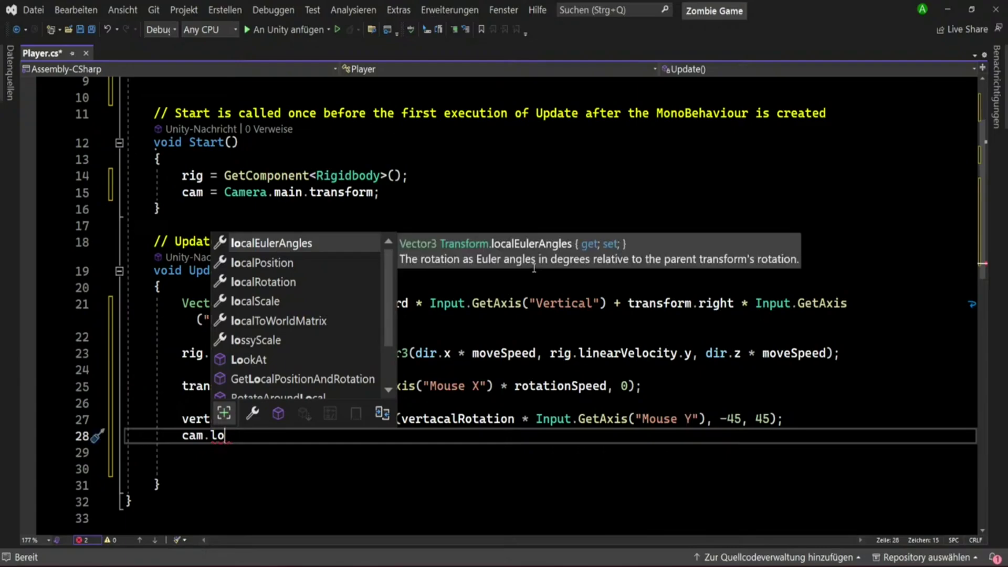
{"action": "key", "text": "Tab"}
{"action": "type", "text": "= "}
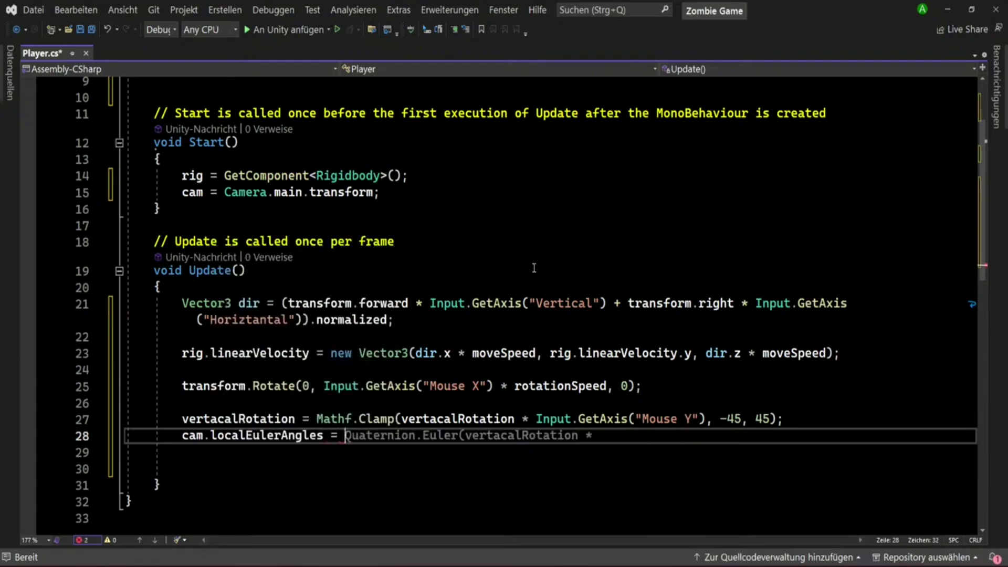
{"action": "type", "text": "new Vector3"}
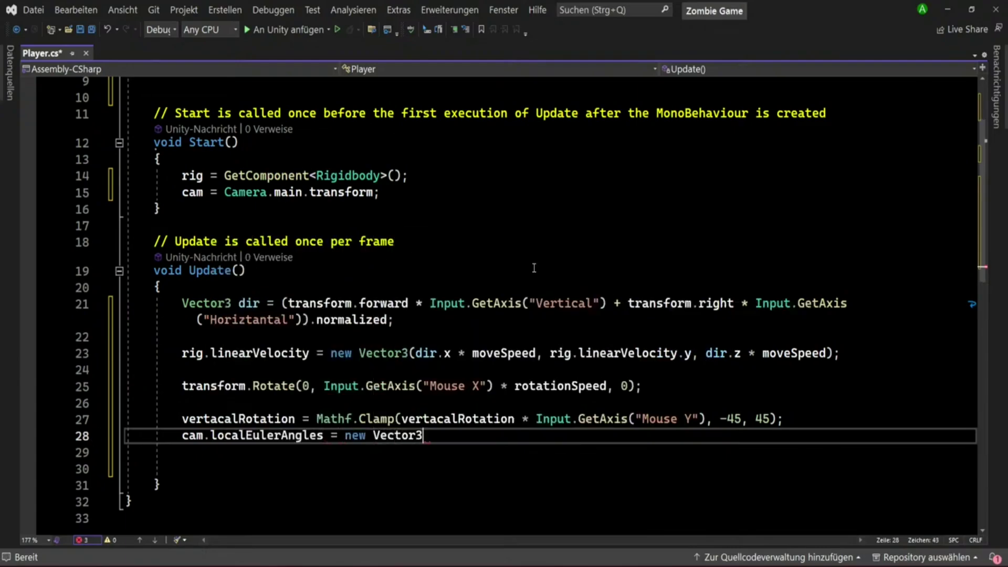
{"action": "type", "text": "("}
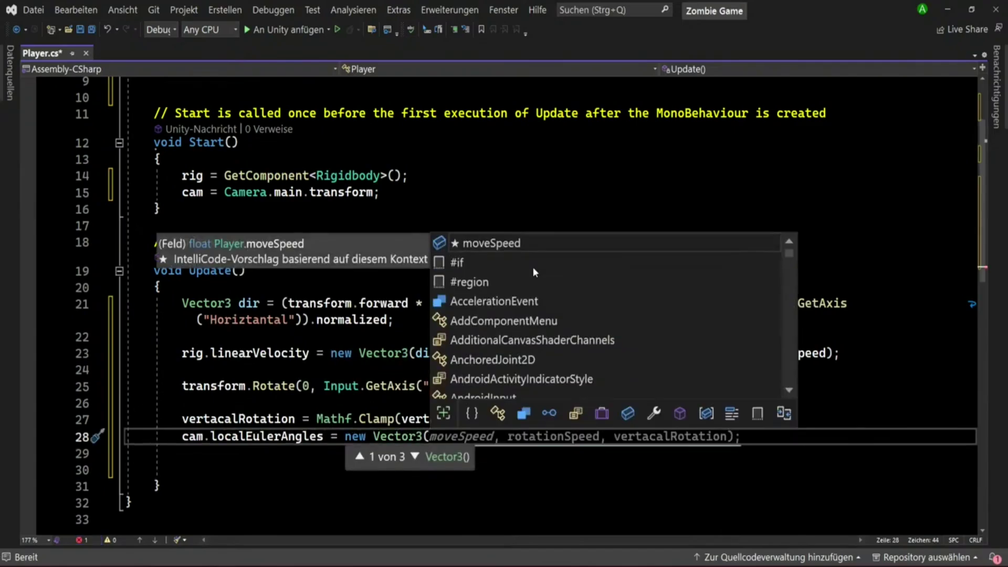
{"action": "type", "text": "v"}
{"action": "key", "text": "Tab"}
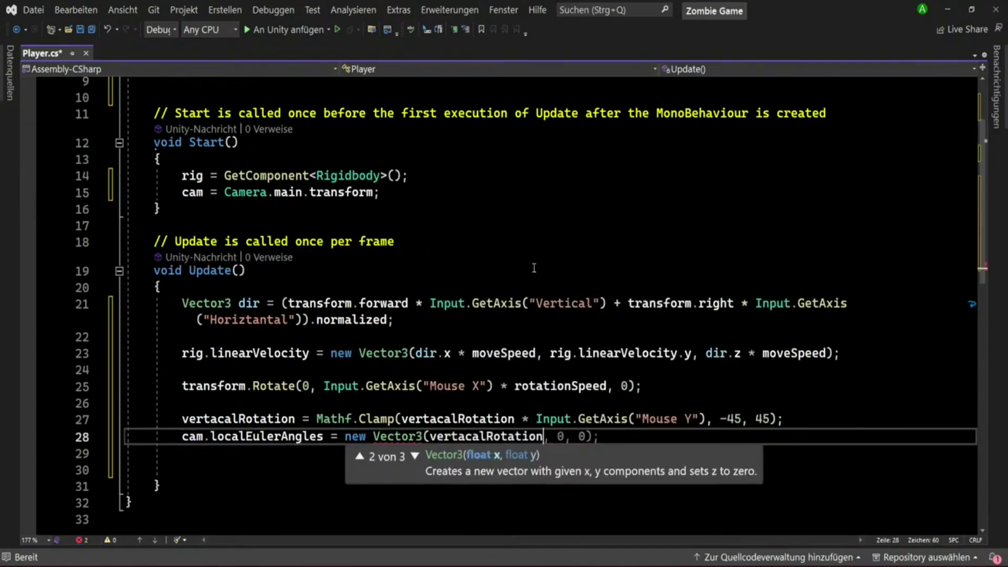
{"action": "key", "text": "Tab"}
{"action": "key", "text": "Return"}
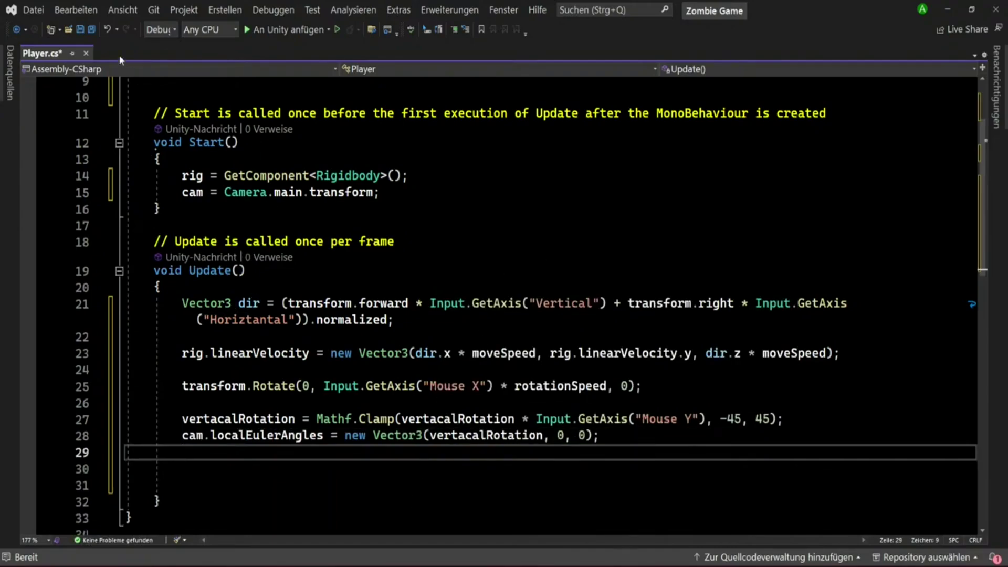
Save Player.cs.
{"action": "left_click", "coordinate": [78, 31]}
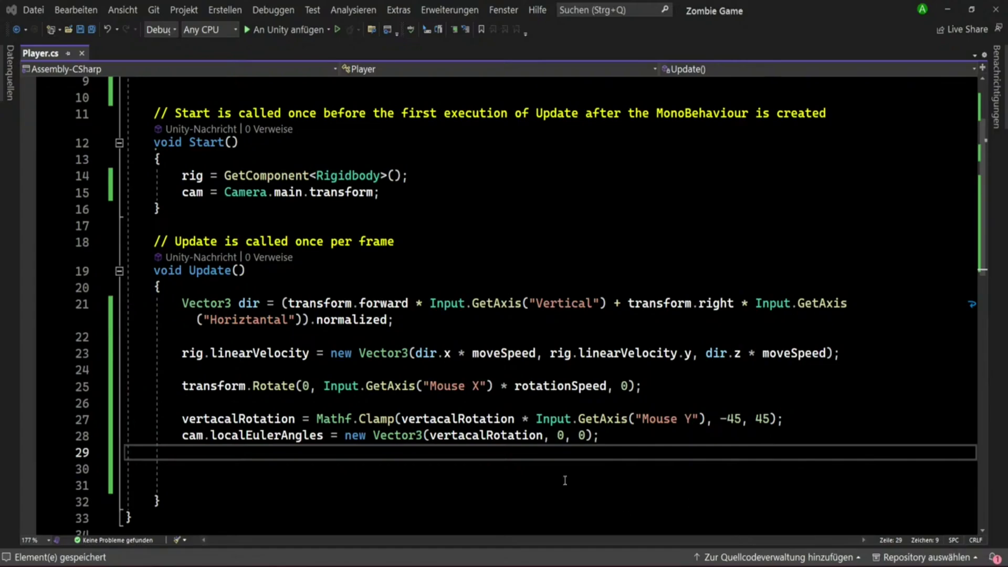
{"action": "scroll", "coordinate": [565, 481], "scroll_direction": "down", "scroll_amount": 1}
{"action": "scroll", "coordinate": [614, 517], "scroll_direction": "up", "scroll_amount": 2}
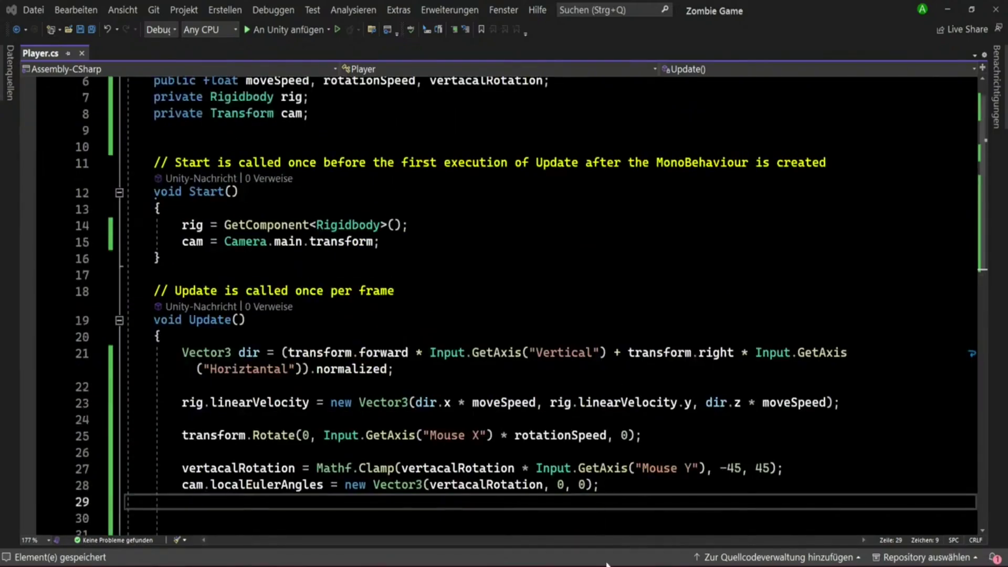
Drag Player.cs onto the Player Inspector, with Move Speed 10 and Rotation Speed 5.
{"action": "mouse_move", "coordinate": [619, 562]}
{"action": "left_click", "coordinate": [619, 520]}
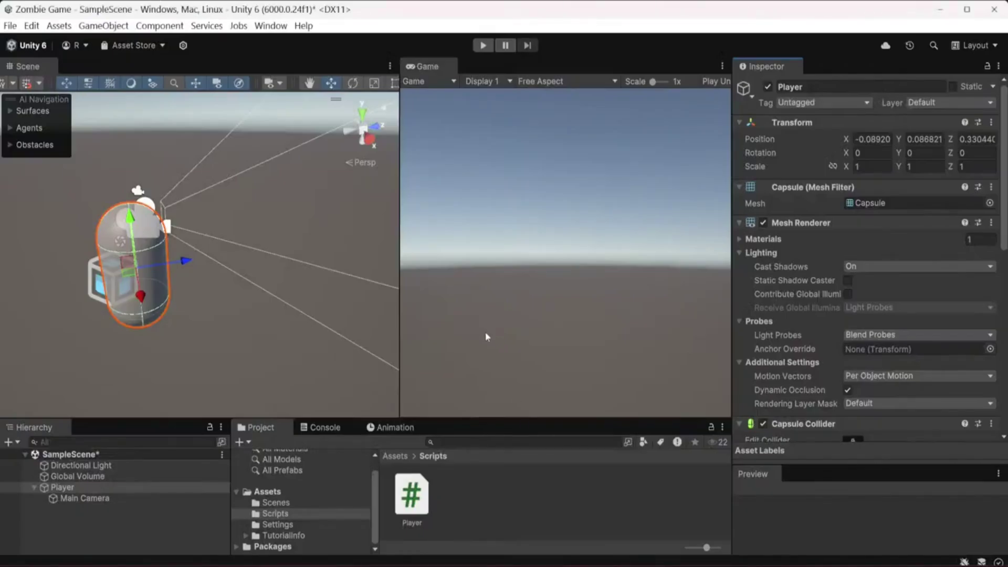
{"action": "scroll", "coordinate": [808, 300], "scroll_direction": "down", "scroll_amount": 8}
{"action": "scroll", "coordinate": [804, 313], "scroll_direction": "down", "scroll_amount": 4}
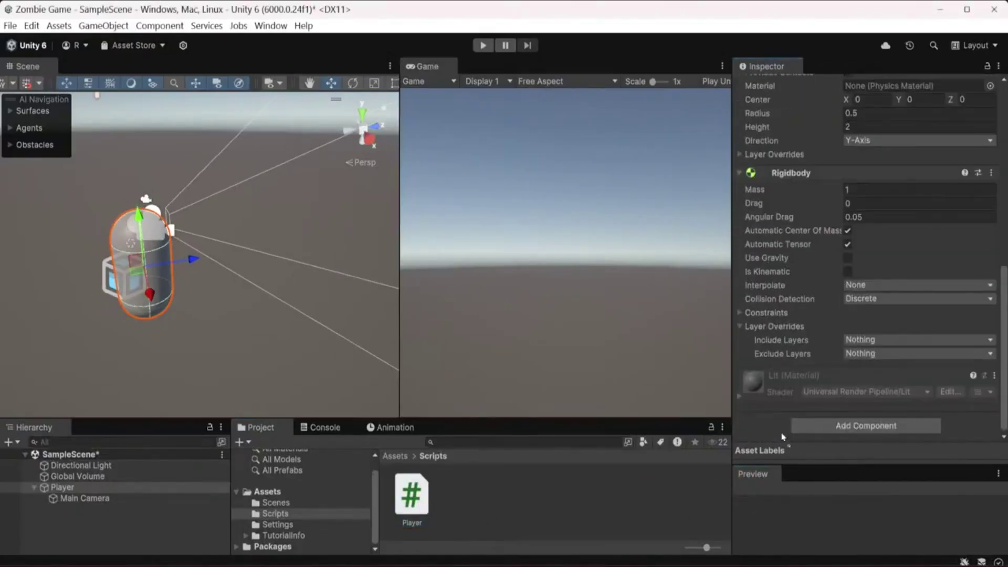
{"action": "left_click_drag", "start_coordinate": [429, 502], "coordinate": [766, 436]}
{"action": "type", "text": "10"}
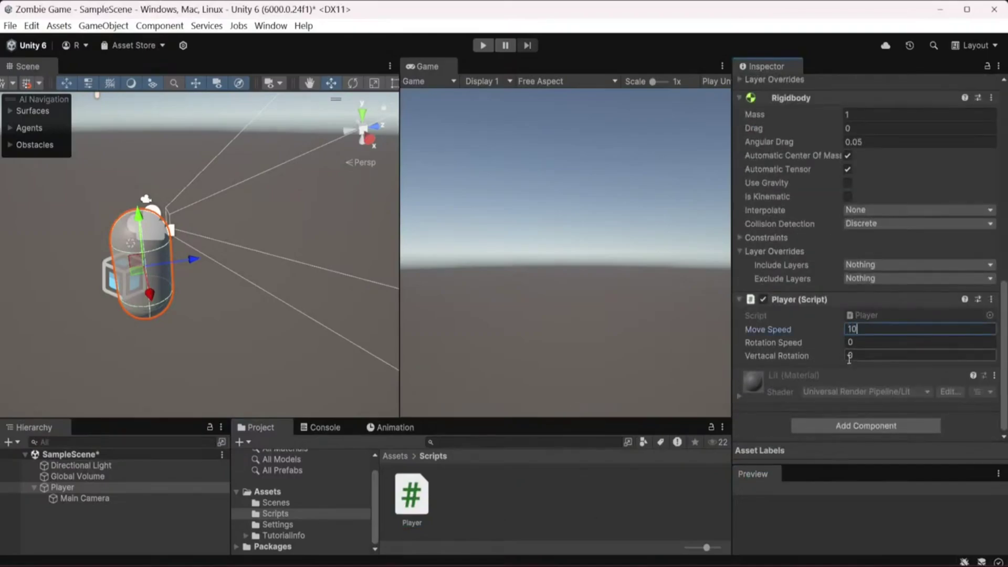
{"action": "left_click", "coordinate": [858, 341]}
{"action": "type", "text": "5"}
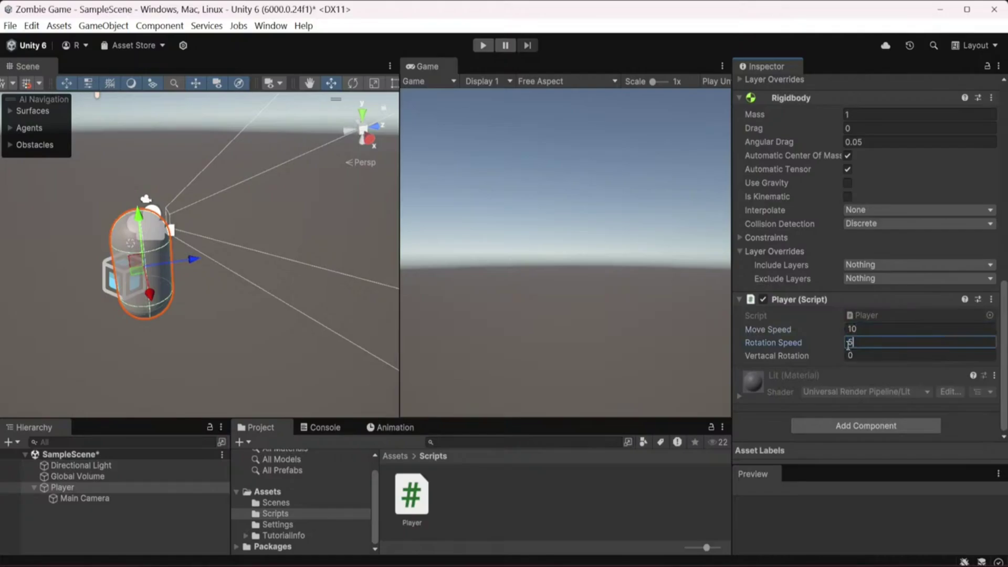
{"action": "scroll", "coordinate": [832, 394], "scroll_direction": "up", "scroll_amount": 1}
{"action": "scroll", "coordinate": [836, 401], "scroll_direction": "down", "scroll_amount": 1}
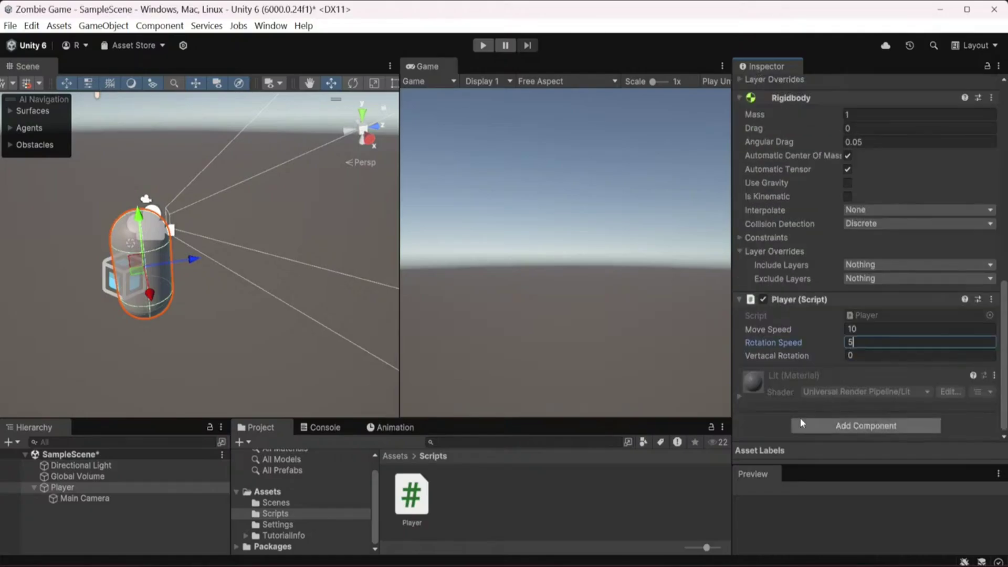
{"action": "key", "text": "Return"}
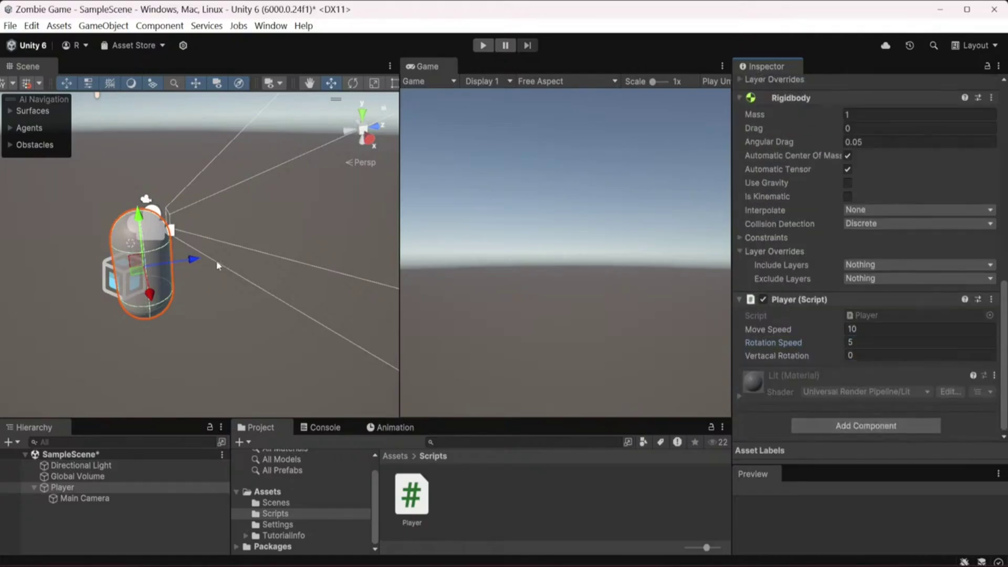
{"action": "scroll", "coordinate": [219, 267], "scroll_direction": "down", "scroll_amount": 2}
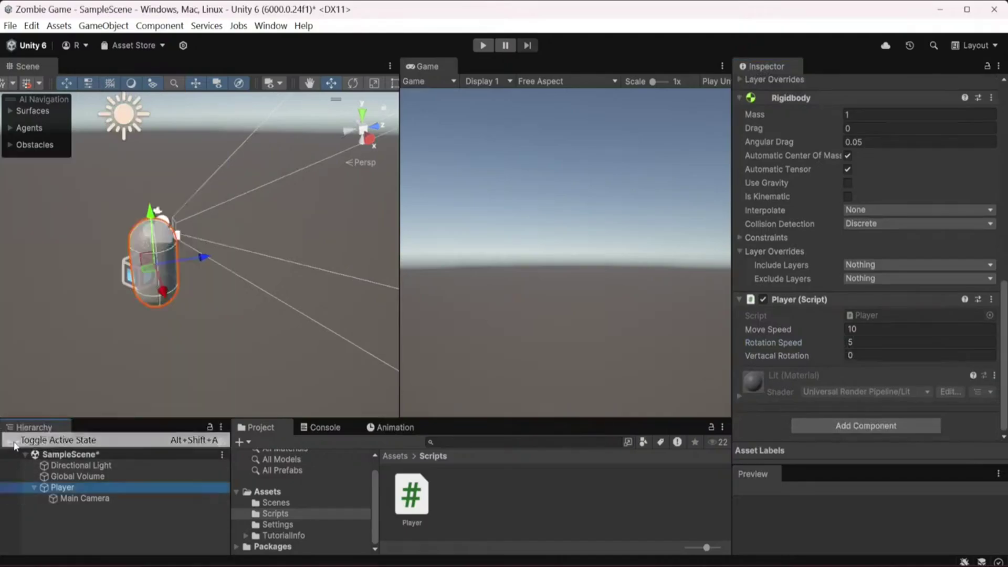
Deactivate the Player object, then reactivate it.
{"action": "key", "text": "alt+shift+a"}
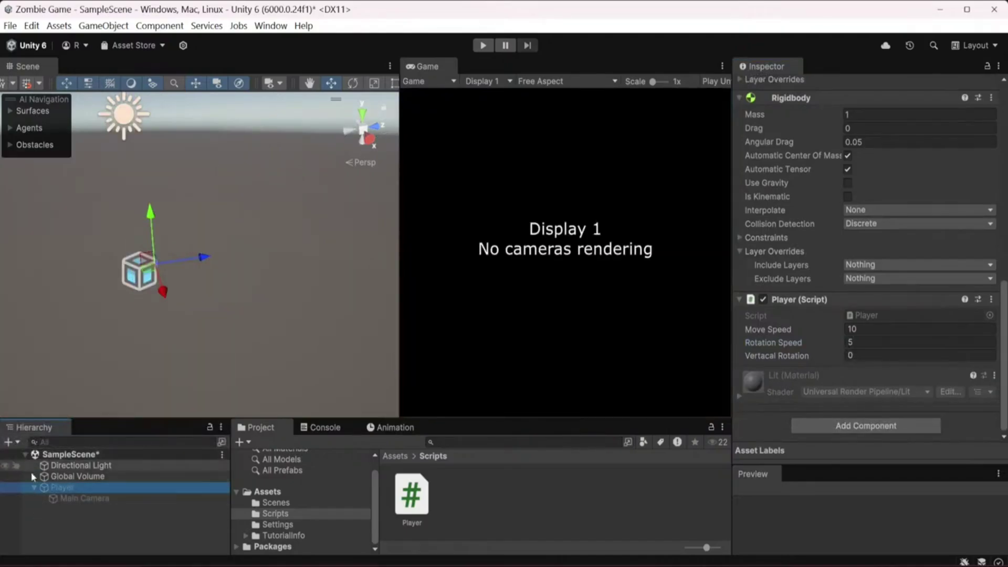
{"action": "scroll", "coordinate": [757, 183], "scroll_direction": "up", "scroll_amount": 8}
{"action": "scroll", "coordinate": [752, 96], "scroll_direction": "up", "scroll_amount": 3}
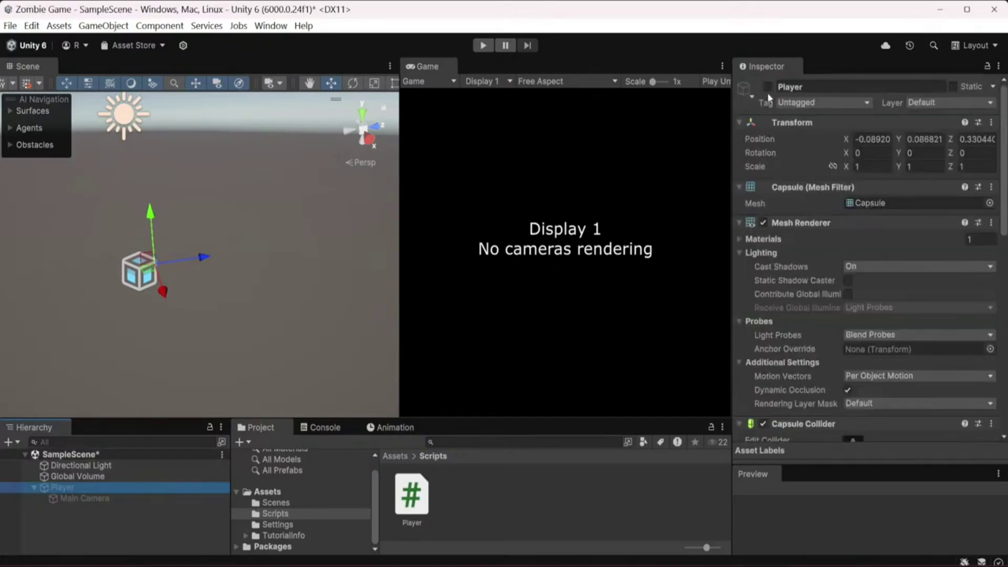
{"action": "left_click", "coordinate": [767, 87]}
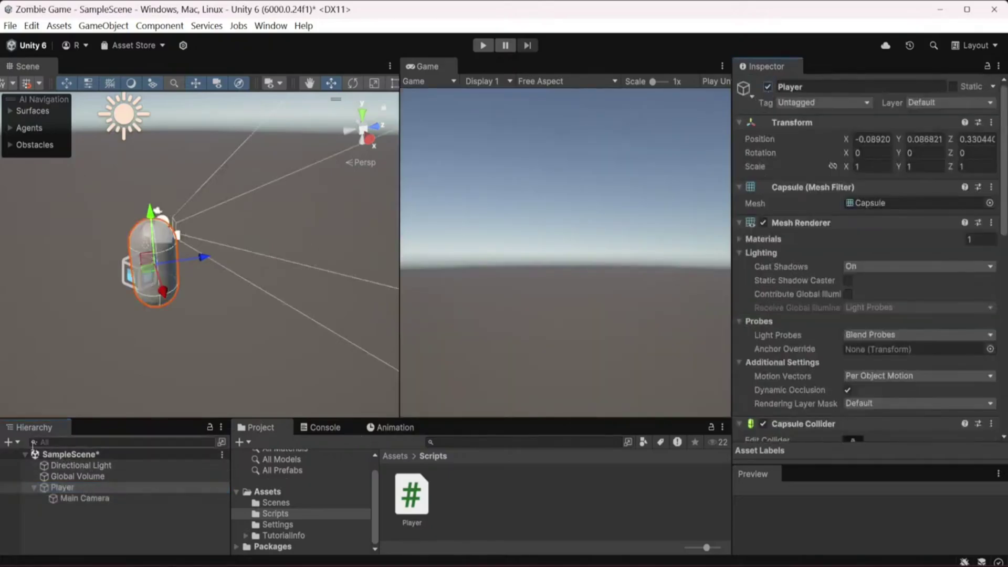
Create a Cube from the Hierarchy's 3D Object menu and drag it in front of the Player.
{"action": "left_click", "coordinate": [8, 442]}
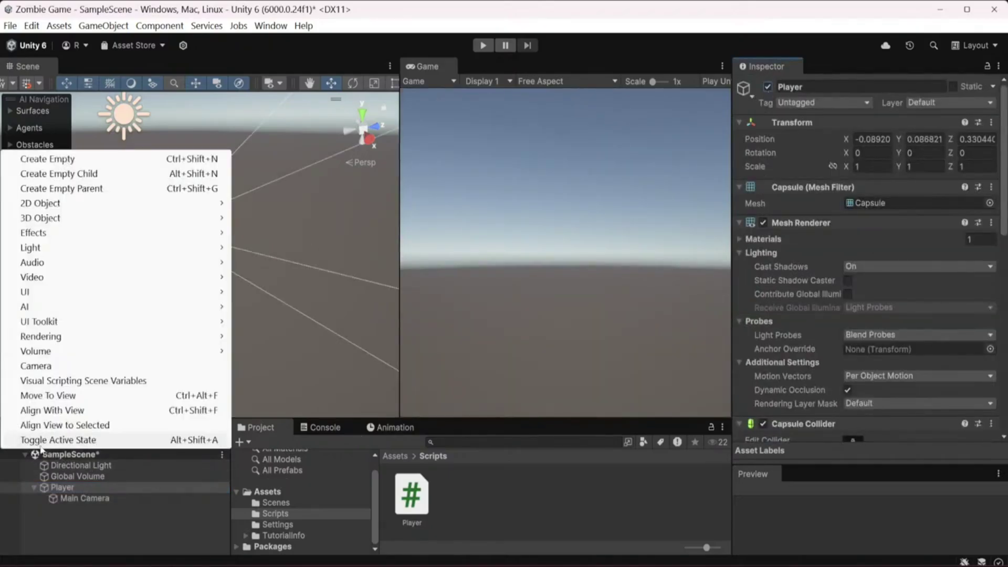
{"action": "left_click", "coordinate": [19, 487]}
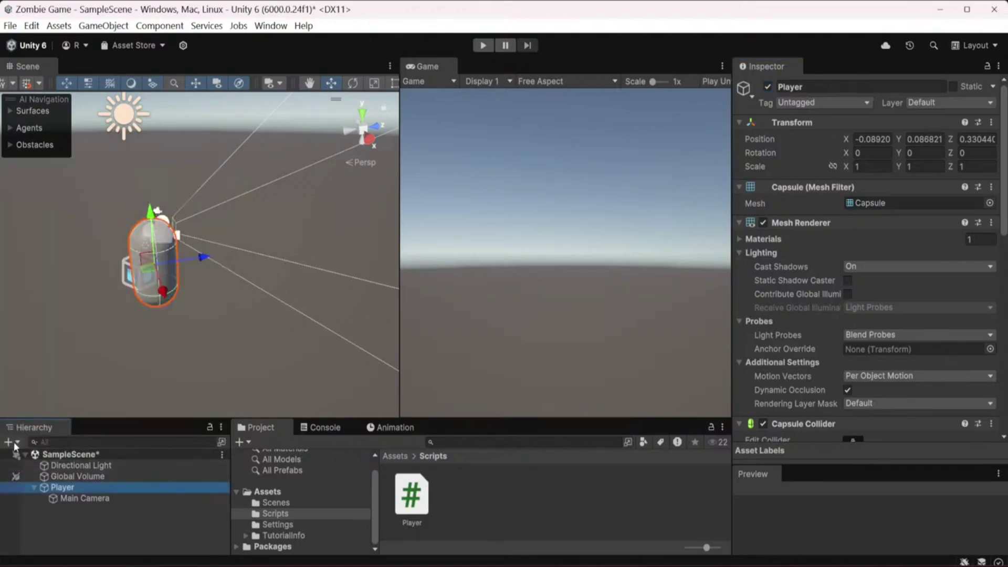
{"action": "left_click", "coordinate": [11, 445]}
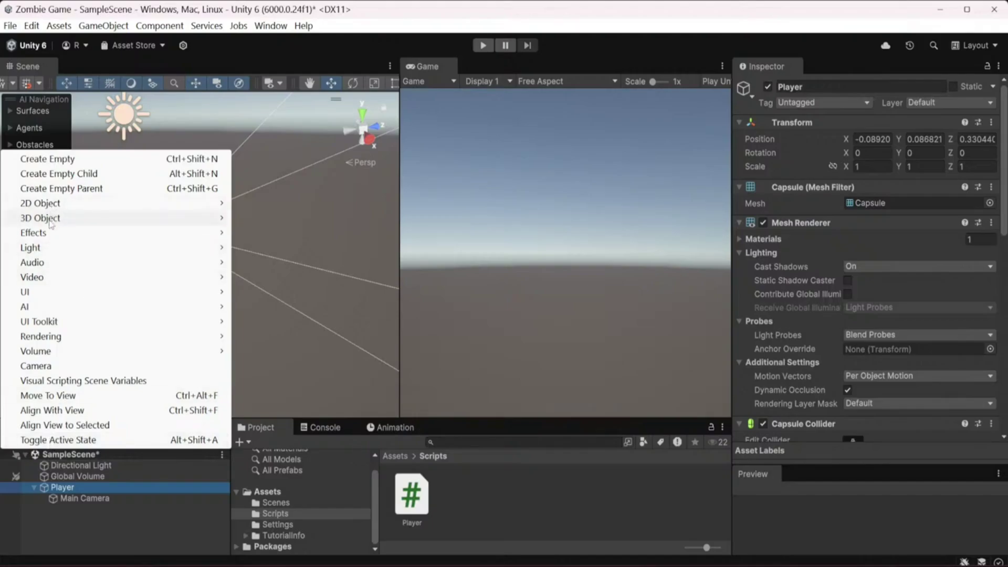
{"action": "mouse_move", "coordinate": [79, 218]}
{"action": "left_click", "coordinate": [273, 220]}
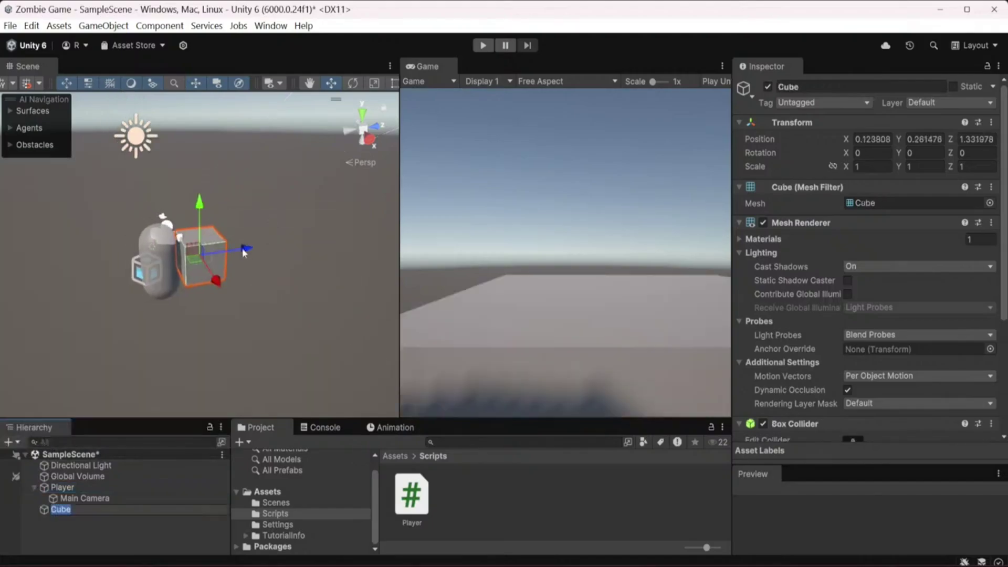
{"action": "left_click_drag", "start_coordinate": [244, 251], "coordinate": [353, 237]}
{"action": "middle_click_drag", "start_coordinate": [302, 295], "coordinate": [283, 301]}
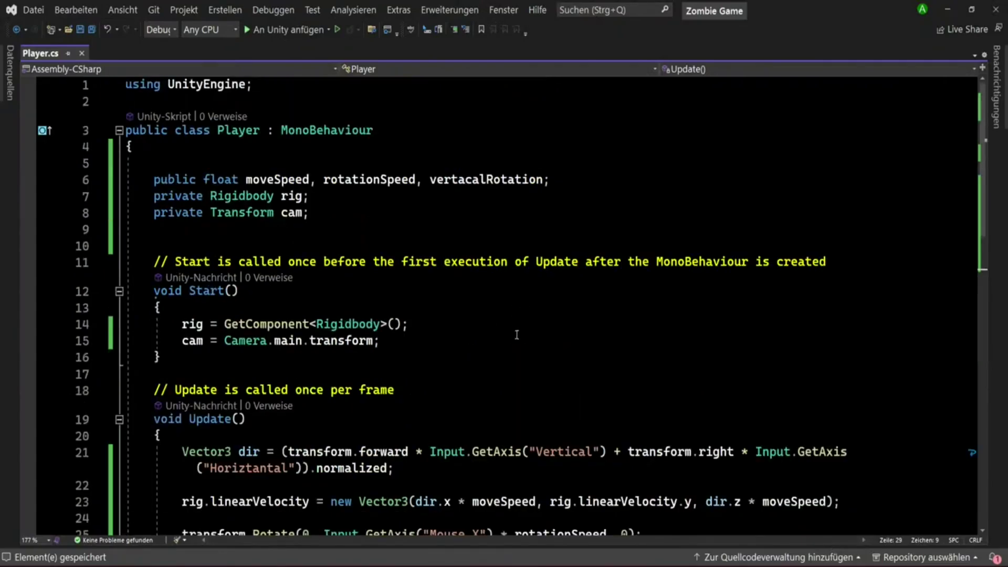
Add Cursor.lockState = CursorLockMode.Locked; to Start() and switch back to Unity.
{"action": "left_click", "coordinate": [514, 343]}
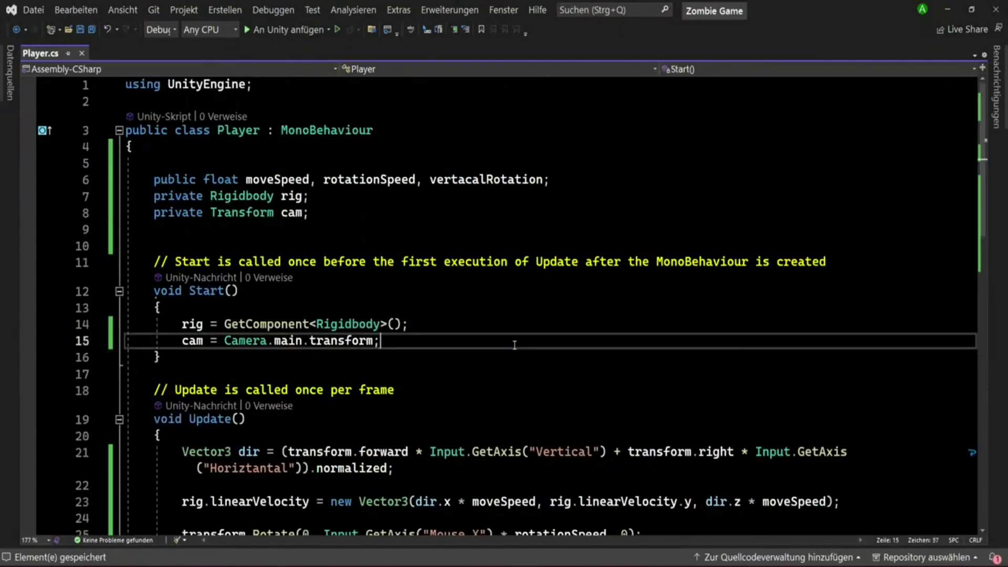
{"action": "key", "text": "Return"}
{"action": "key", "text": "Return"}
{"action": "type", "text": "C"}
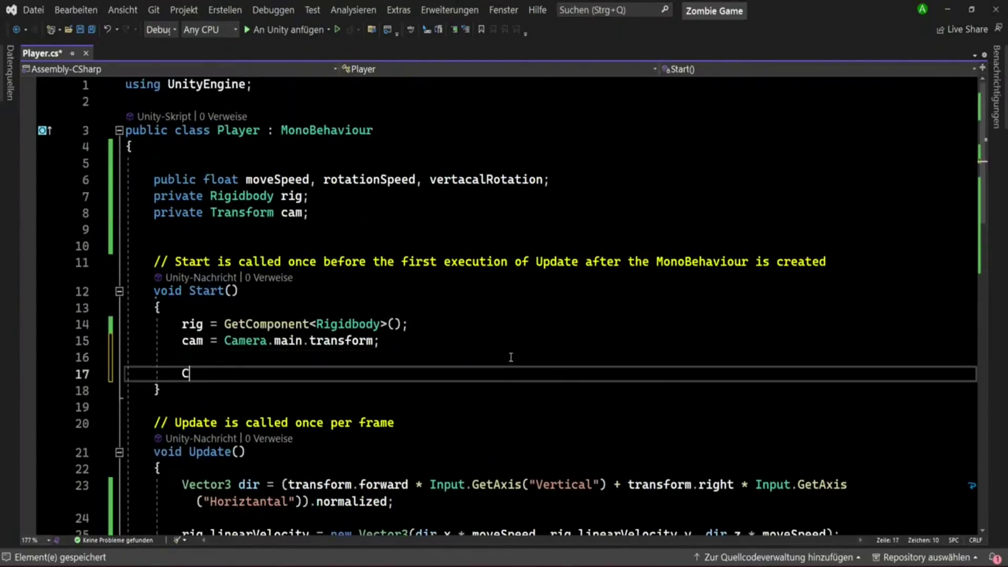
{"action": "type", "text": "urso"}
{"action": "key", "text": "Tab"}
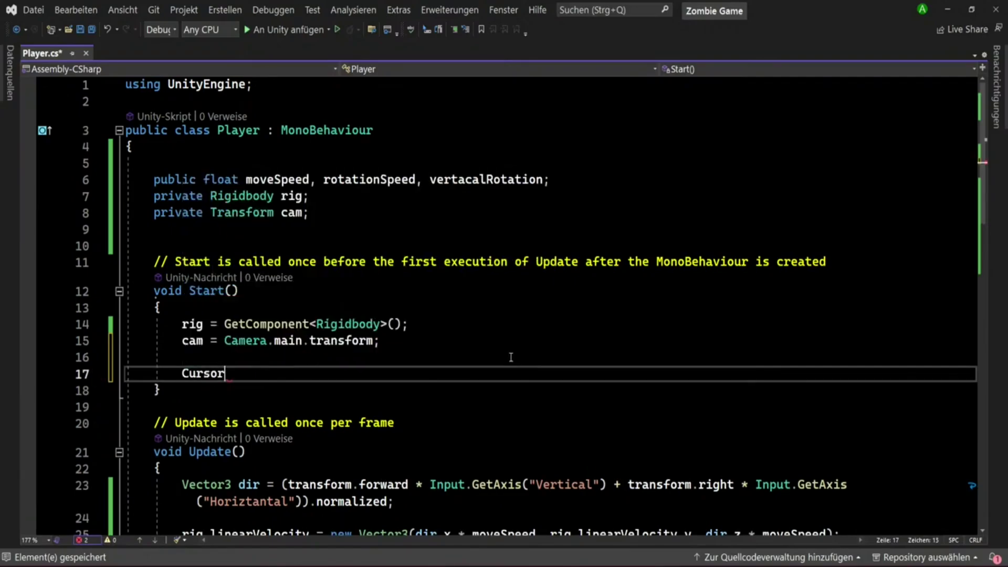
{"action": "type", "text": ".lo"}
{"action": "key", "text": "Tab"}
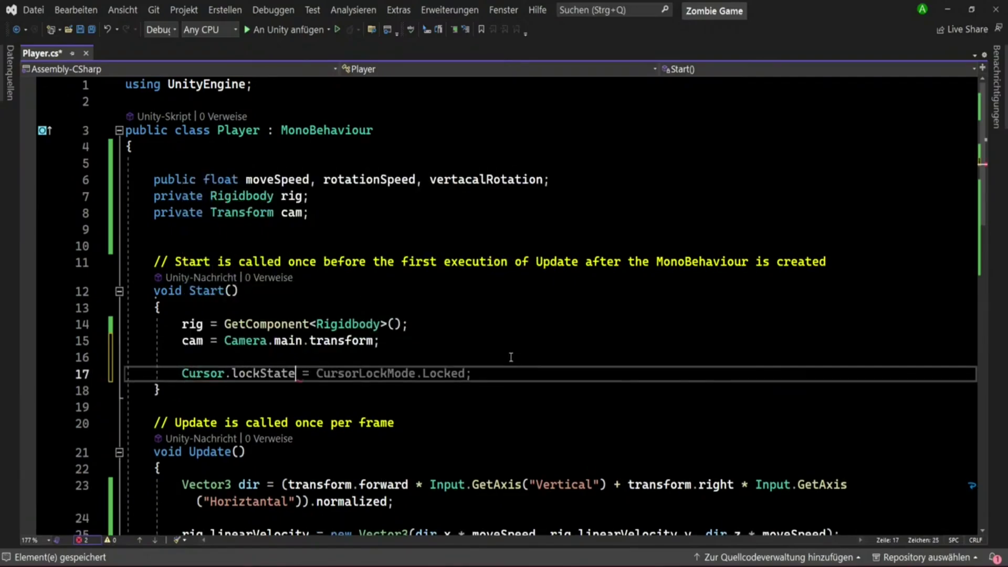
{"action": "key", "text": "Tab"}
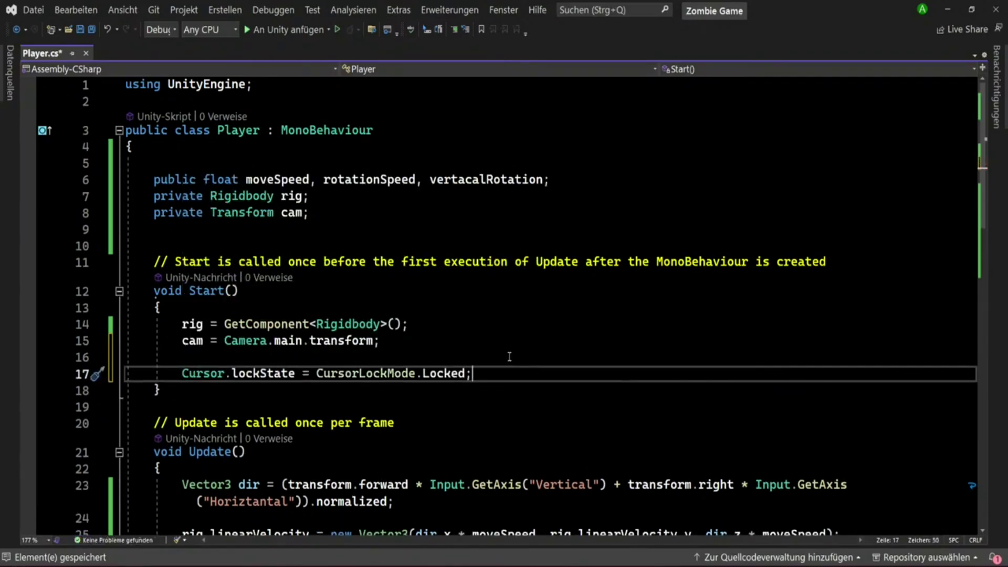
{"action": "left_click", "coordinate": [947, 10]}
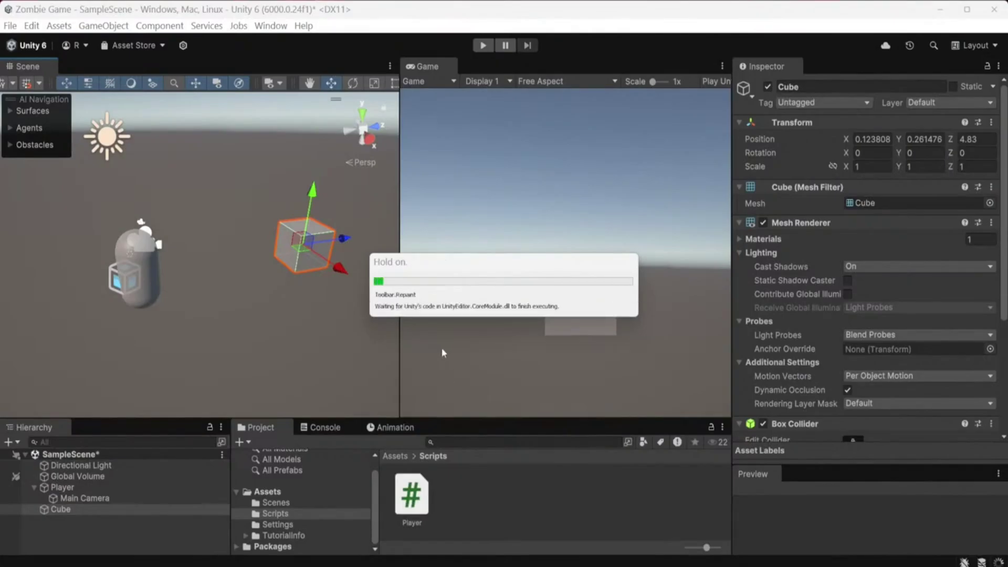
Widen the Game view and enter Play mode.
{"action": "left_click_drag", "start_coordinate": [400, 342], "coordinate": [368, 343]}
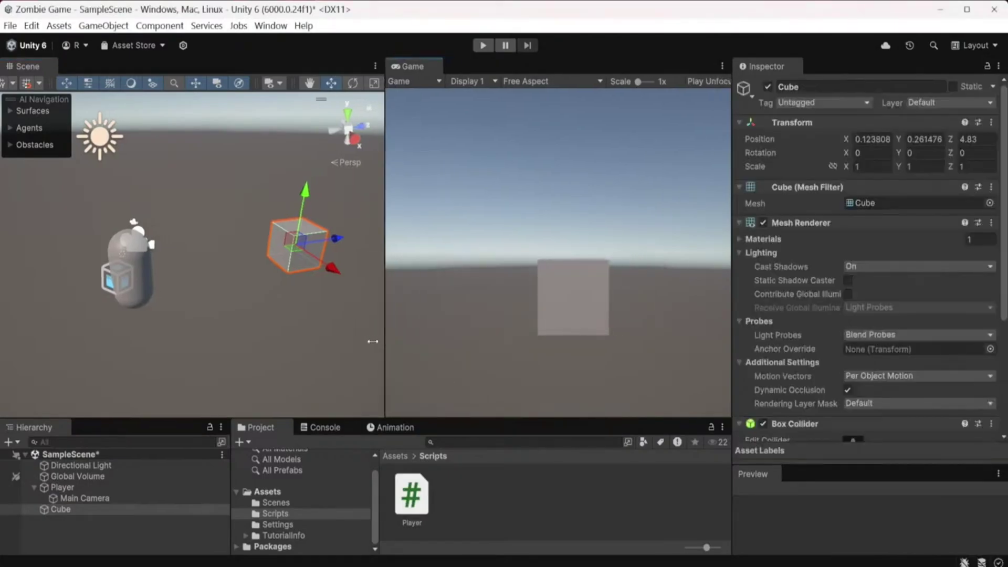
{"action": "left_click", "coordinate": [483, 45]}
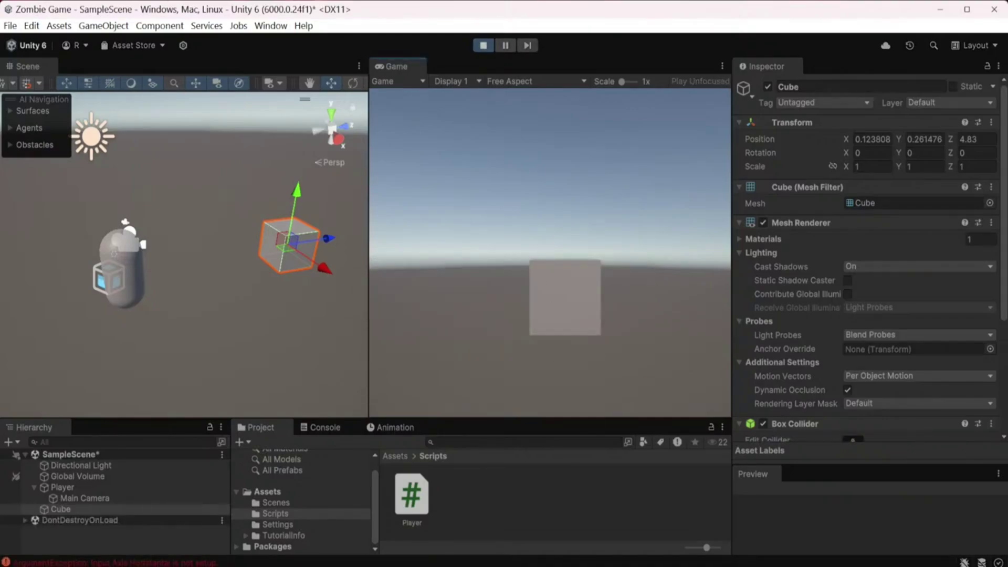
{"action": "scroll", "coordinate": [830, 315], "scroll_direction": "down", "scroll_amount": 5}
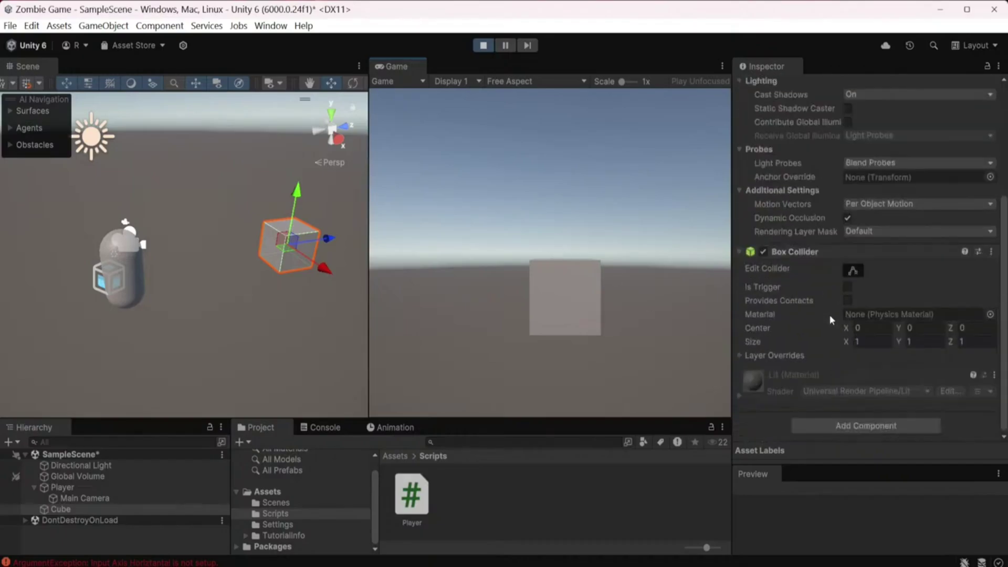
{"action": "scroll", "coordinate": [804, 392], "scroll_direction": "up", "scroll_amount": 3}
{"action": "scroll", "coordinate": [805, 393], "scroll_direction": "down", "scroll_amount": 3}
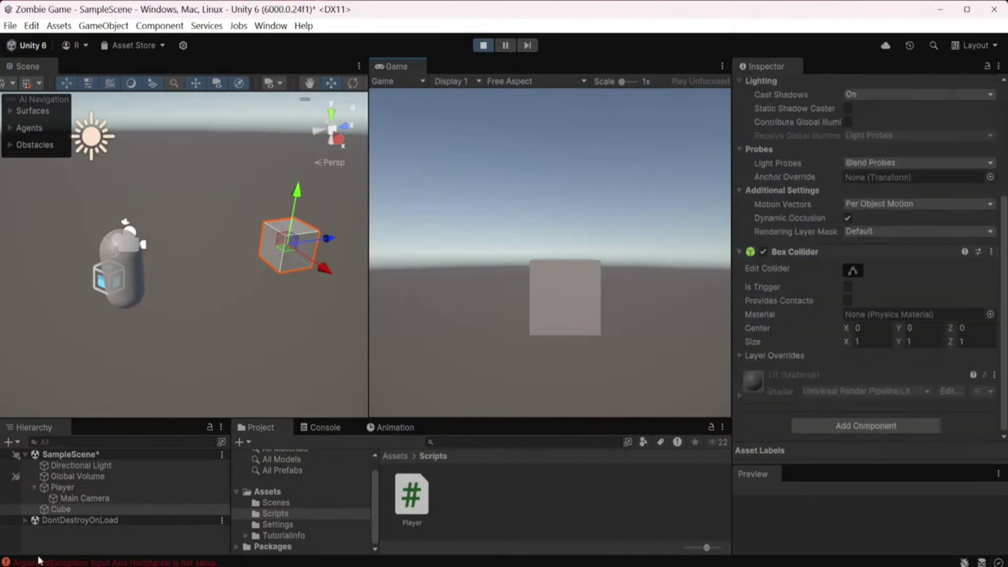
Set the Player's Rotation Speed to 25 and Move Speed to 55, then focus the game.
{"action": "left_click", "coordinate": [75, 490]}
{"action": "scroll", "coordinate": [903, 289], "scroll_direction": "down", "scroll_amount": 8}
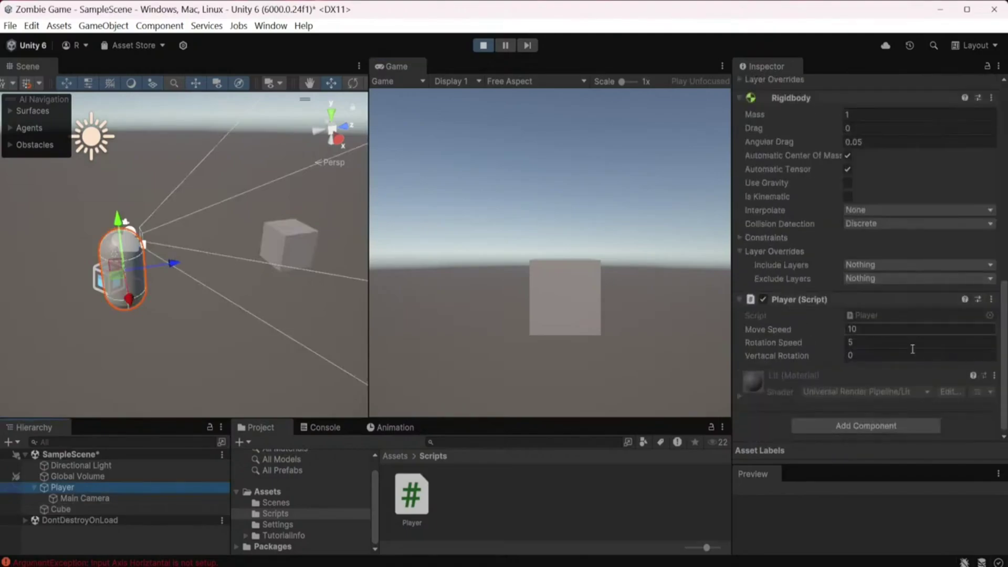
{"action": "left_click", "coordinate": [891, 340]}
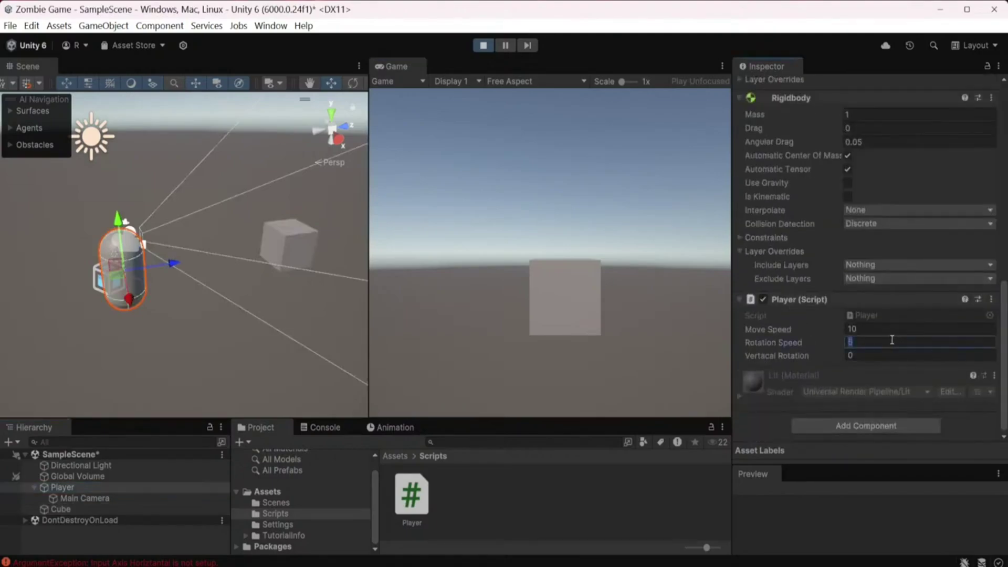
{"action": "type", "text": "25"}
{"action": "left_click", "coordinate": [899, 329]}
{"action": "type", "text": "5"}
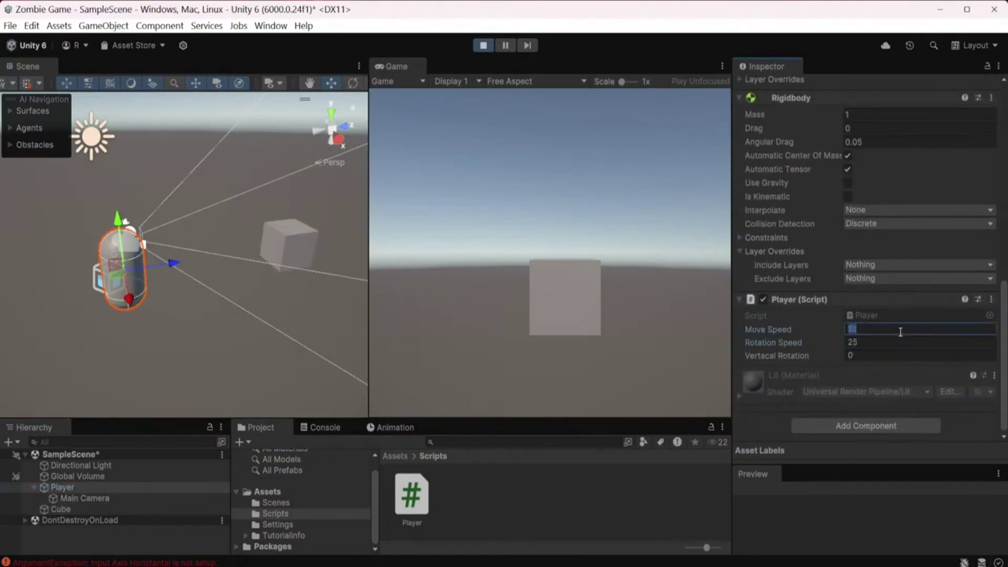
{"action": "type", "text": "5"}
{"action": "left_click", "coordinate": [776, 425]}
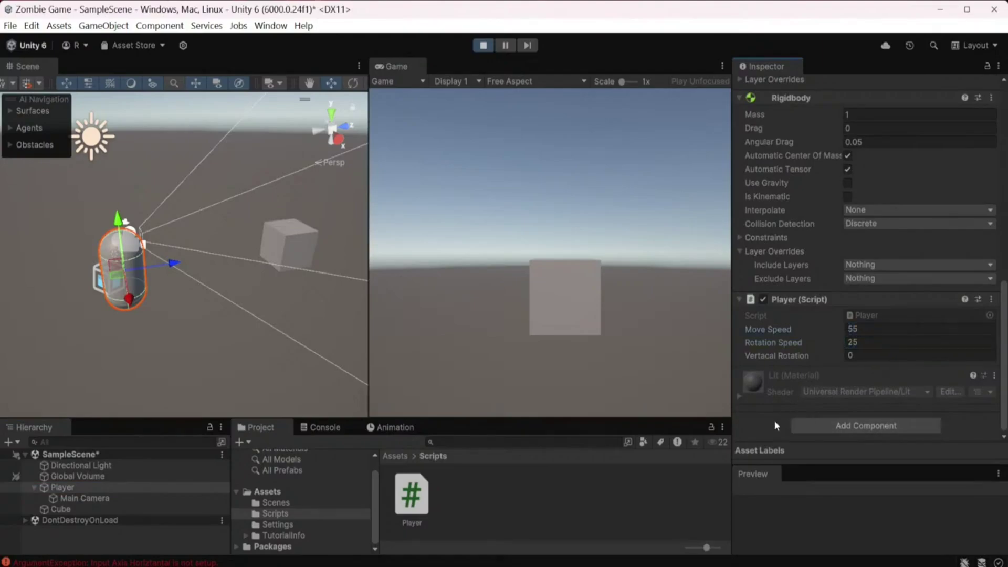
{"action": "left_click", "coordinate": [554, 363]}
Read the undefined Horiztantal axis errors in the Console, then exit Play mode.
{"action": "left_click", "coordinate": [329, 423]}
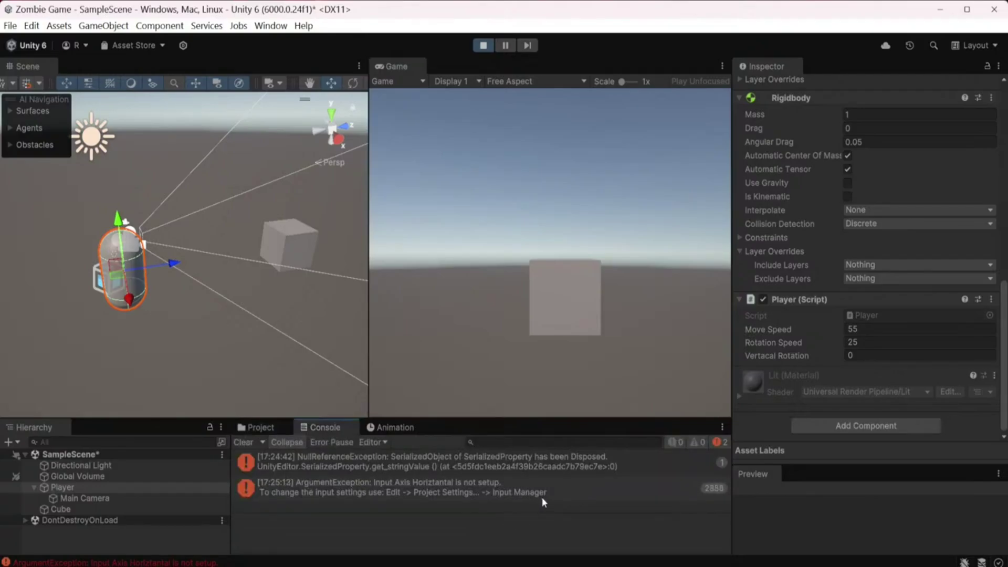
{"action": "left_click", "coordinate": [483, 45]}
Correct the misspelled axis name to "Horizontal" in Player.cs, save it, and return to Unity.
{"action": "mouse_move", "coordinate": [655, 564]}
{"action": "left_click", "coordinate": [654, 522]}
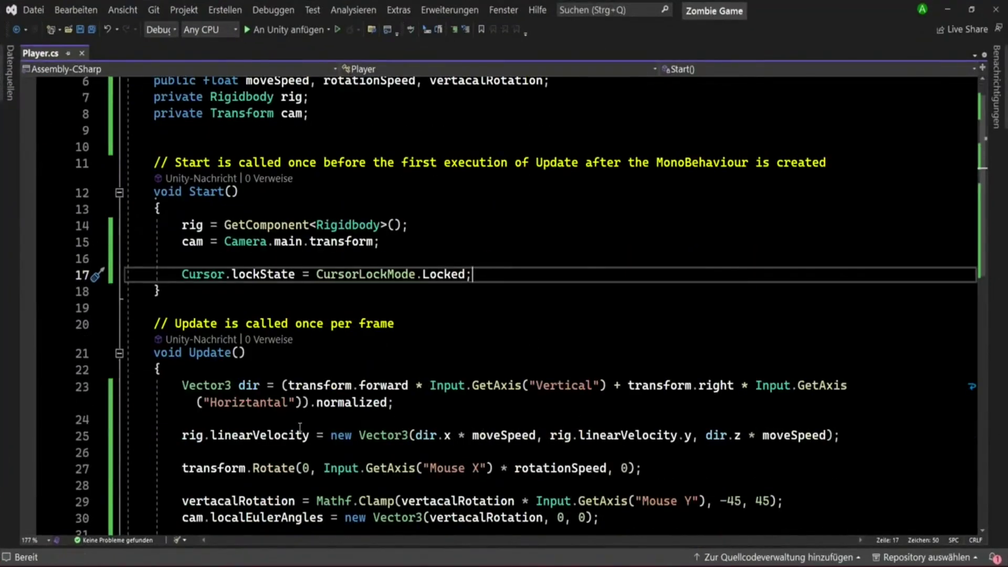
{"action": "double_click", "coordinate": [255, 406]}
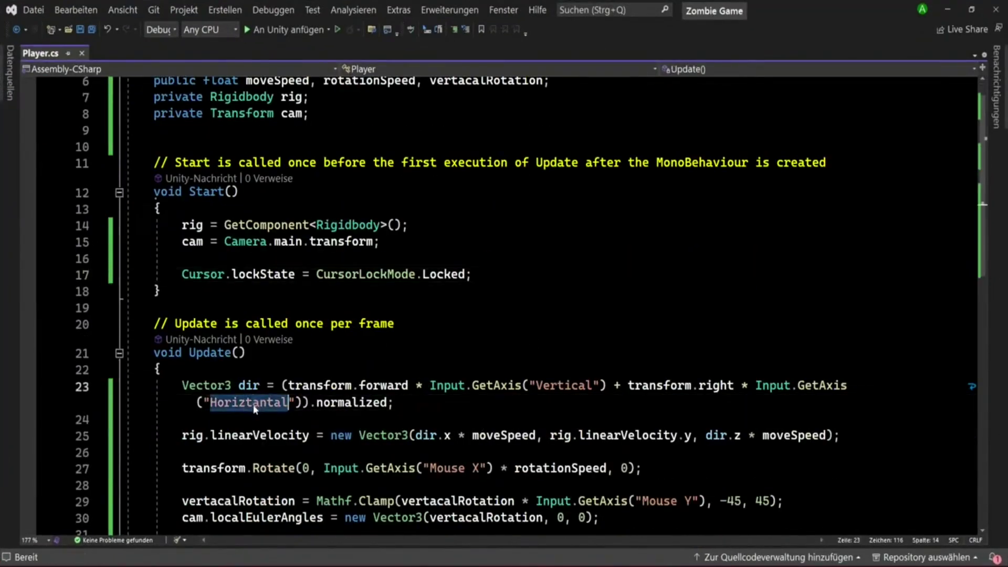
{"action": "type", "text": "Horizontal"}
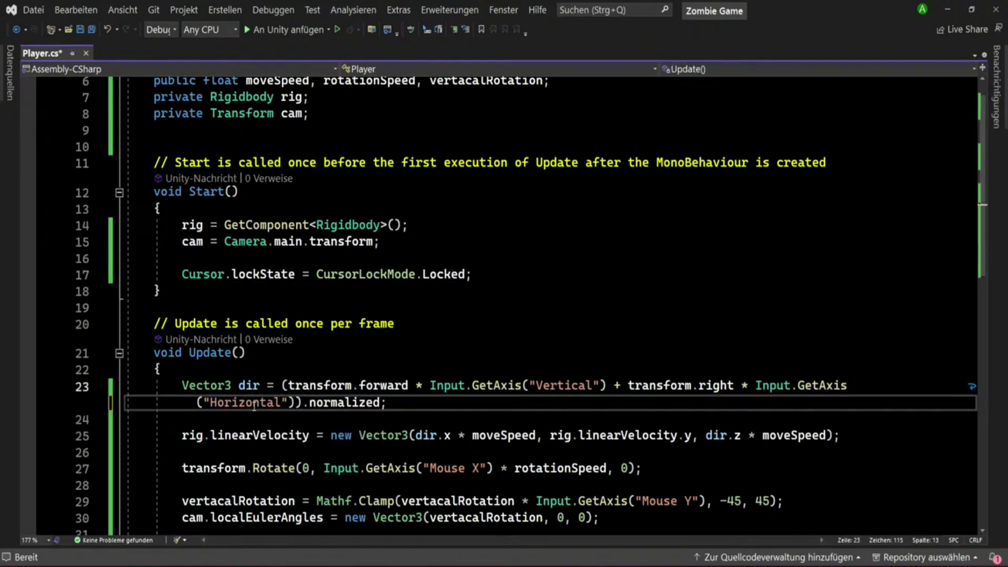
{"action": "left_click", "coordinate": [94, 34]}
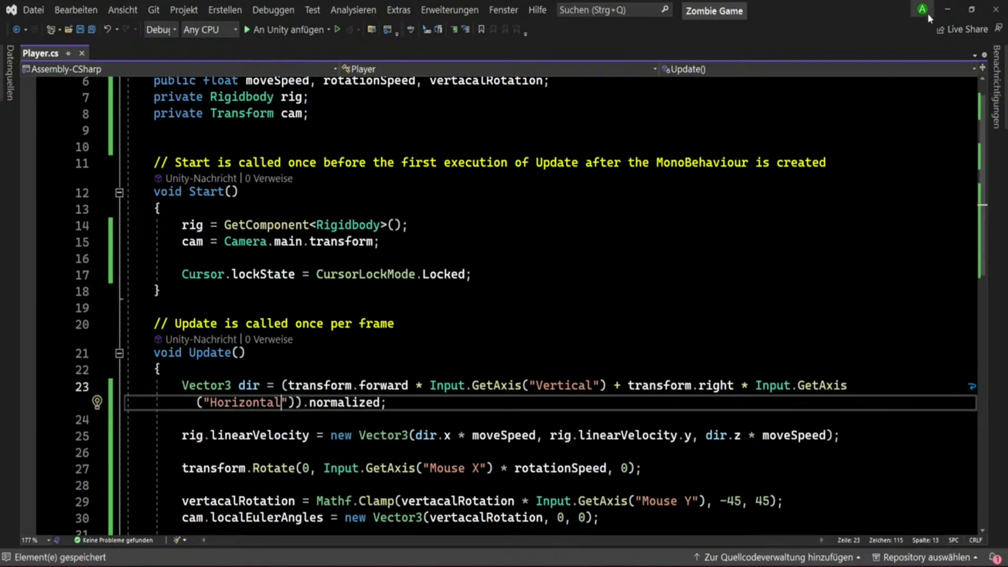
{"action": "left_click", "coordinate": [947, 10]}
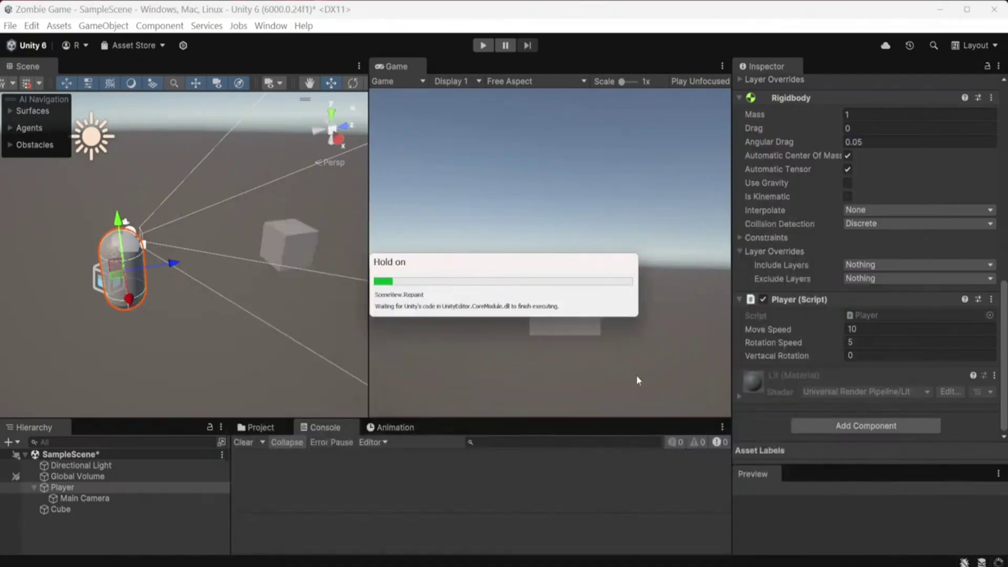
Enter Play mode and walk the player around the cube with the A, S and D keys.
{"action": "left_click", "coordinate": [483, 46]}
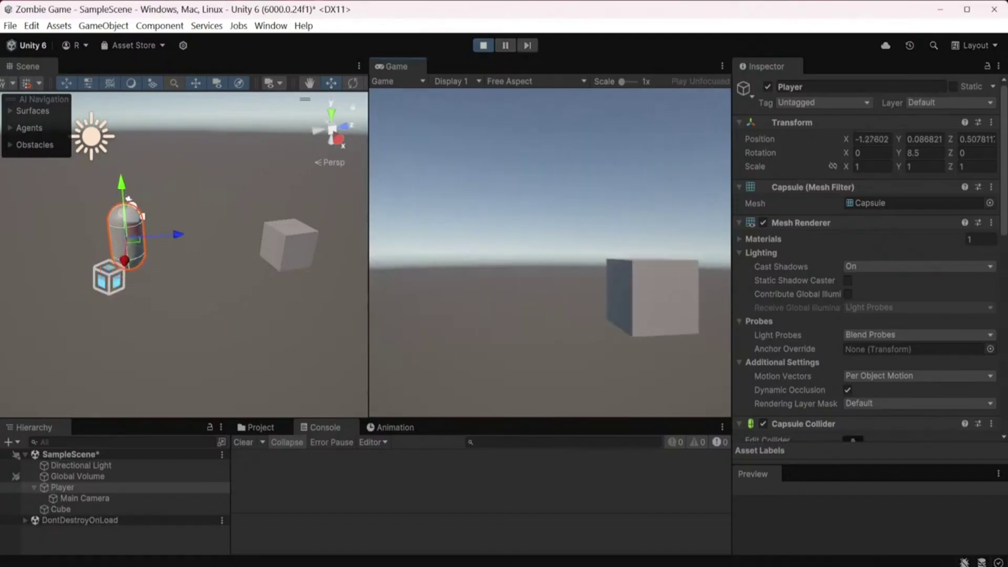
{"action": "key", "text": "a"}
{"action": "key", "text": "s"}
{"action": "key", "text": "d"}
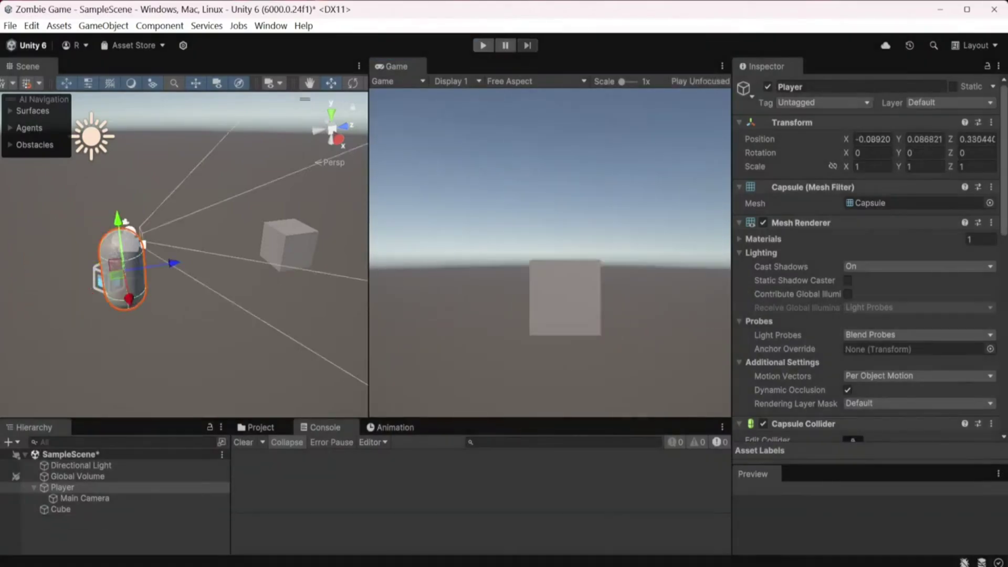
Bring Player.cs back up in Visual Studio with the cursor on the empty line after line 30 of Update().
{"action": "mouse_move", "coordinate": [609, 562]}
{"action": "left_click", "coordinate": [654, 520]}
{"action": "scroll", "coordinate": [493, 315], "scroll_direction": "up", "scroll_amount": 2}
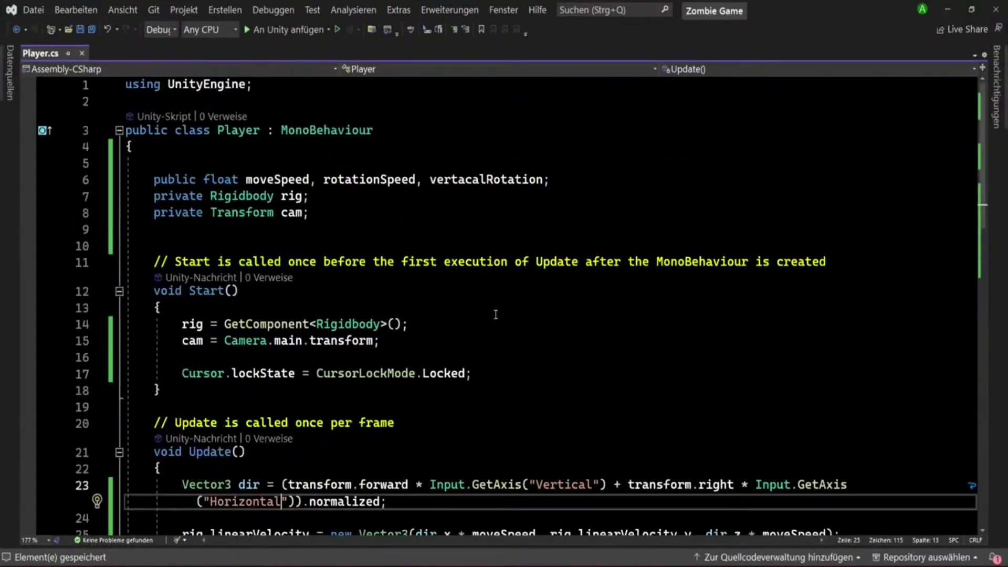
{"action": "scroll", "coordinate": [461, 211], "scroll_direction": "down", "scroll_amount": 3}
{"action": "scroll", "coordinate": [409, 455], "scroll_direction": "down", "scroll_amount": 1}
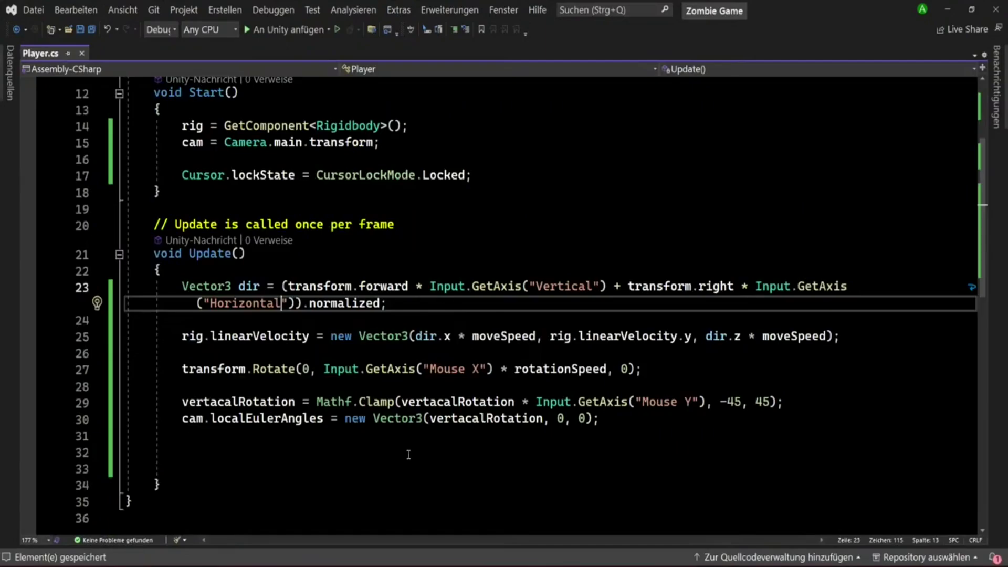
{"action": "left_click", "coordinate": [597, 434]}
{"action": "left_click", "coordinate": [609, 419]}
{"action": "left_click", "coordinate": [587, 434]}
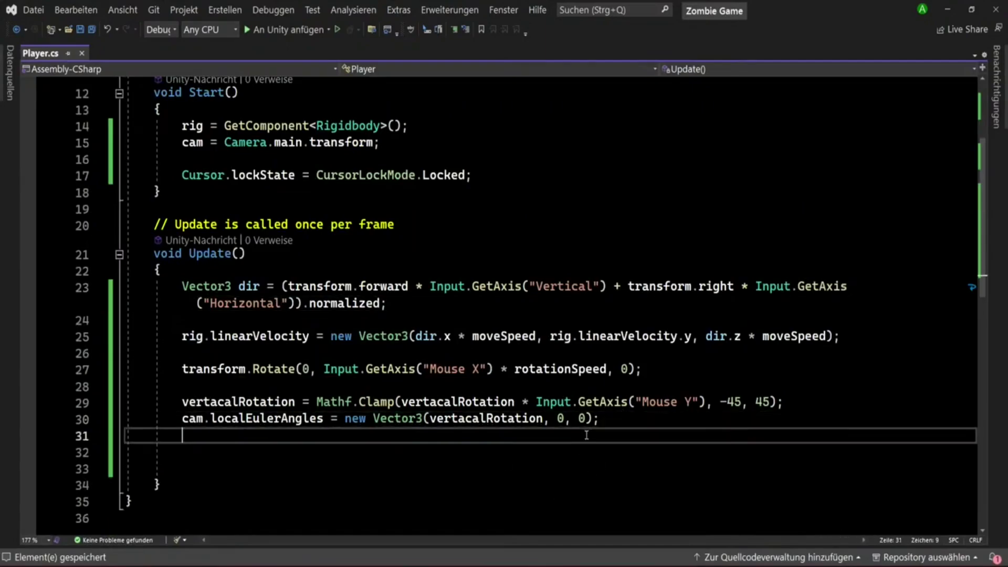
{"action": "left_click", "coordinate": [701, 424]}
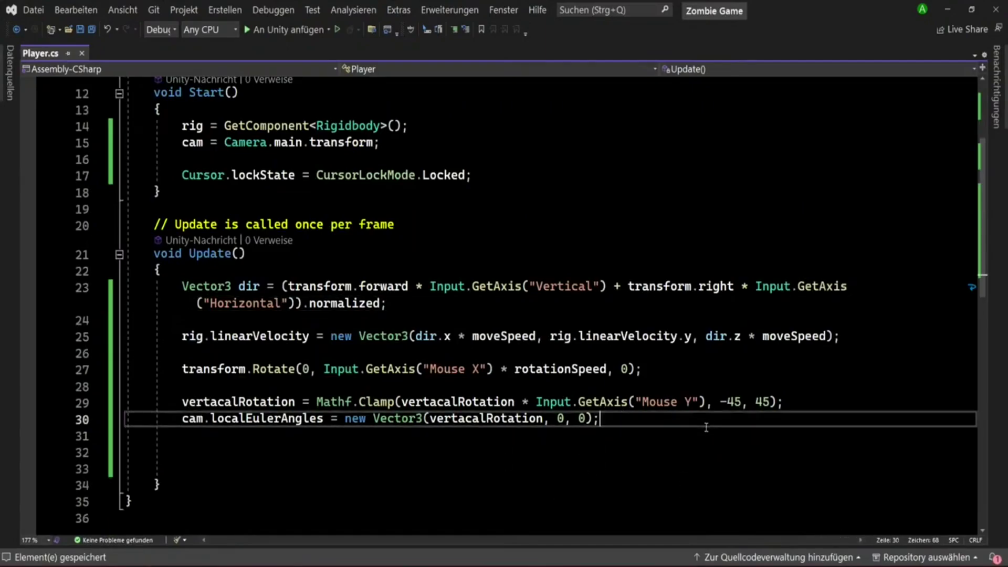
{"action": "left_click", "coordinate": [684, 438]}
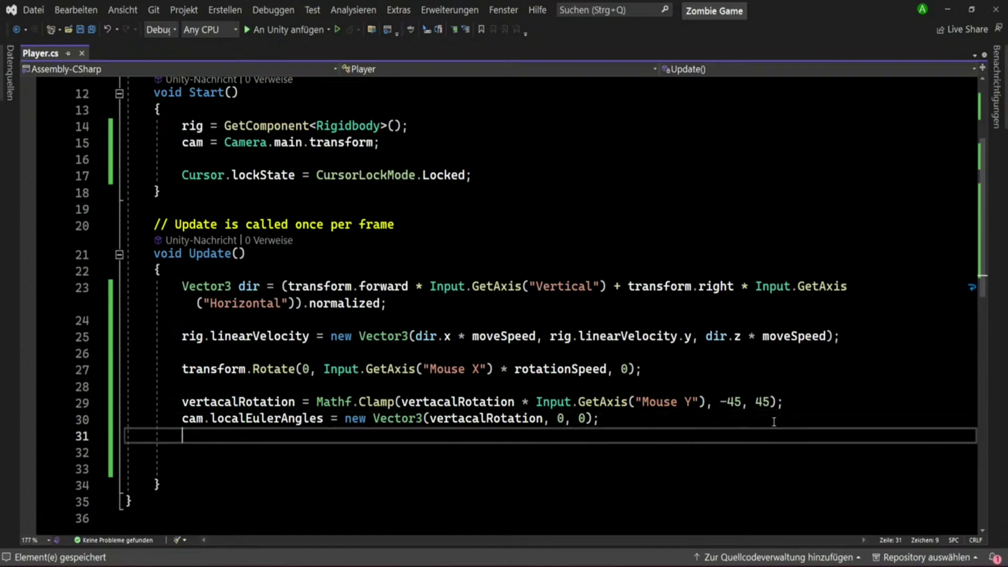
{"action": "key", "text": "alt+Tab"}
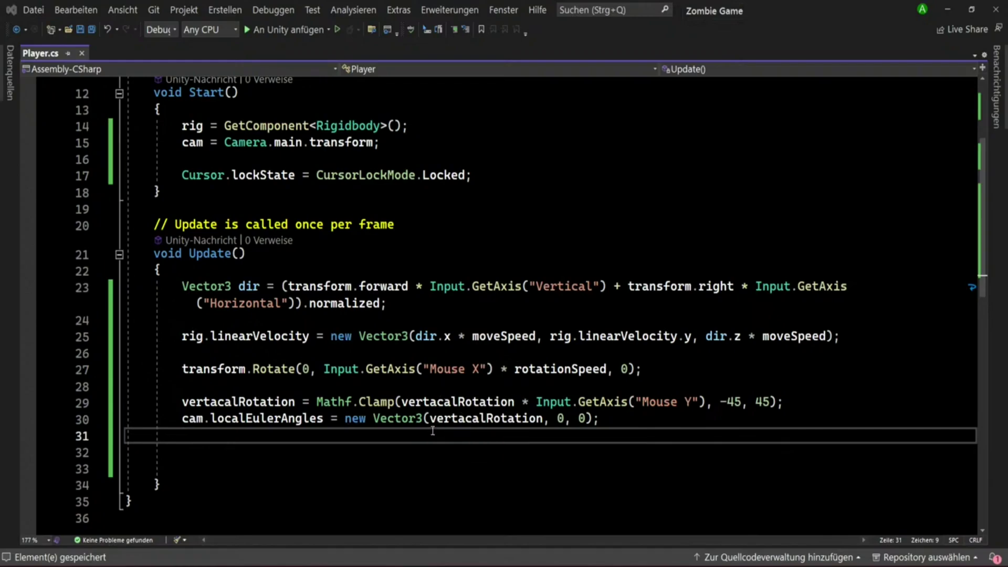
{"action": "key", "text": "alt+Tab"}
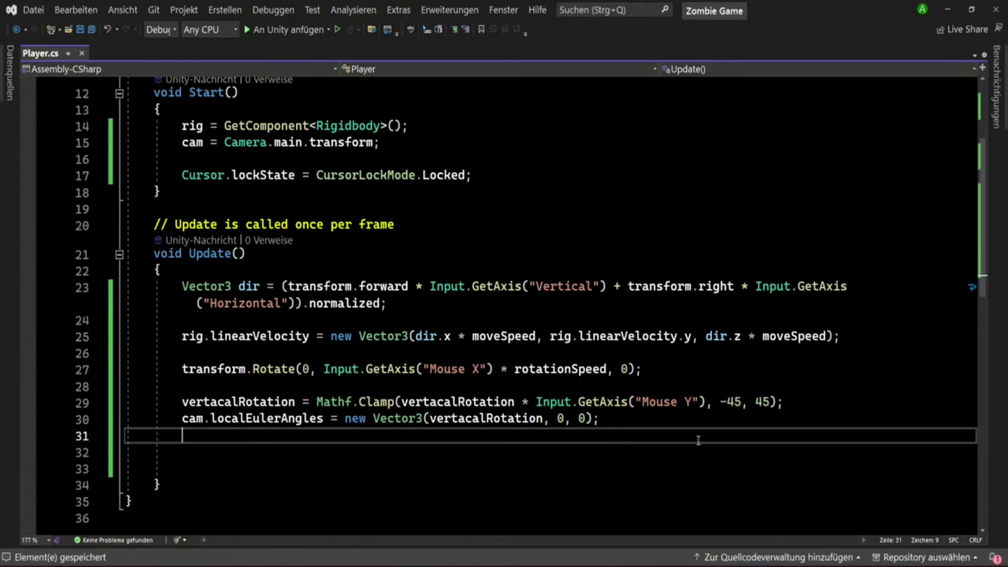
Add a line float y = -Input.GetAxis("Mouse Y") * rotationSpeed; above the clamp line.
{"action": "left_click", "coordinate": [642, 414]}
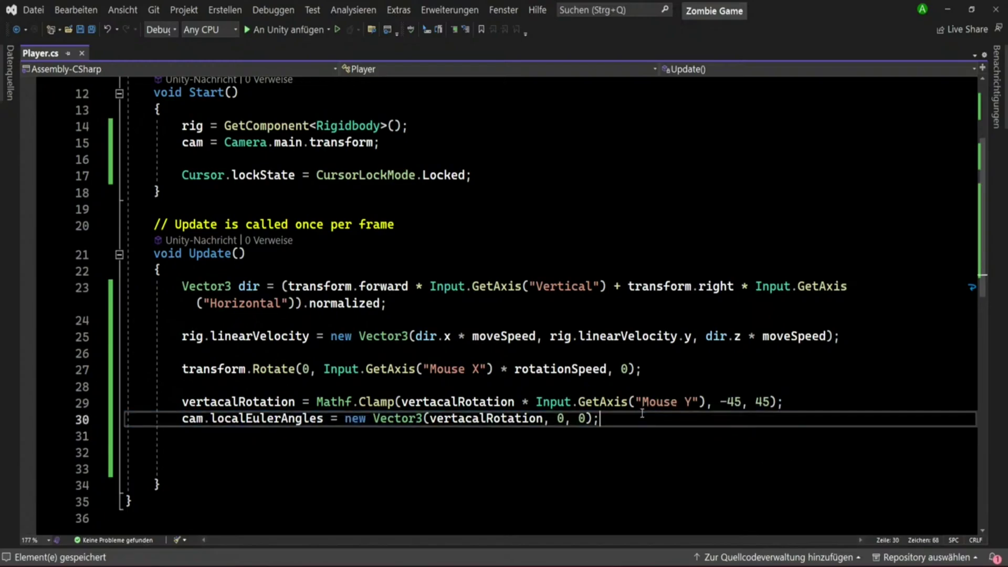
{"action": "left_click_drag", "start_coordinate": [535, 402], "coordinate": [707, 402]}
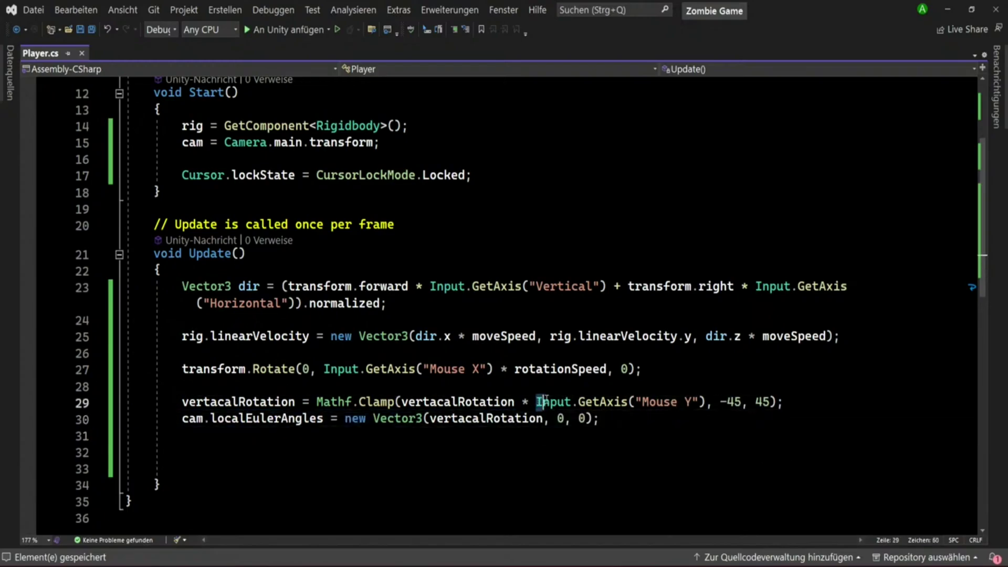
{"action": "left_click", "coordinate": [715, 387]}
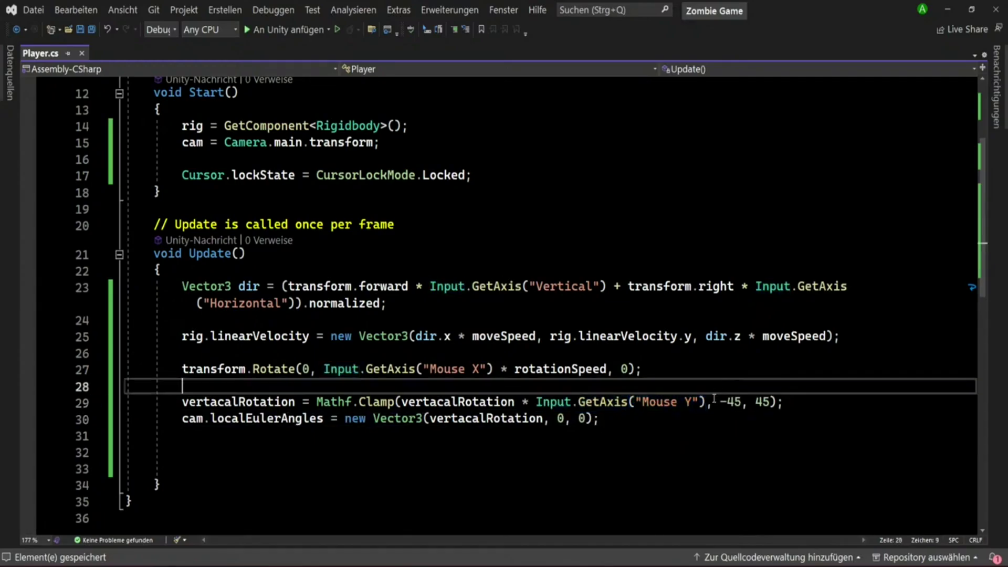
{"action": "key", "text": "Return"}
{"action": "type", "text": "floa"}
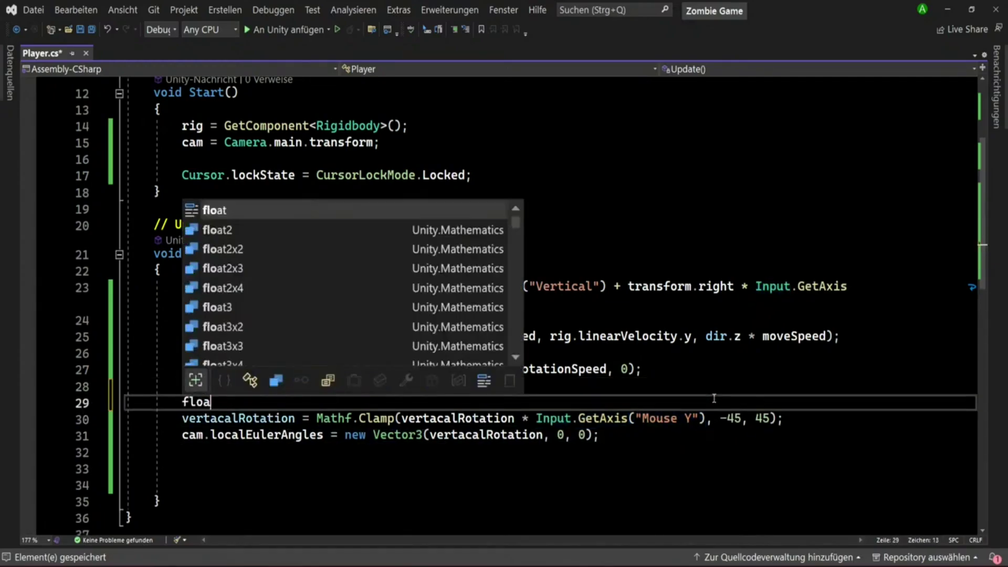
{"action": "type", "text": "t y = "}
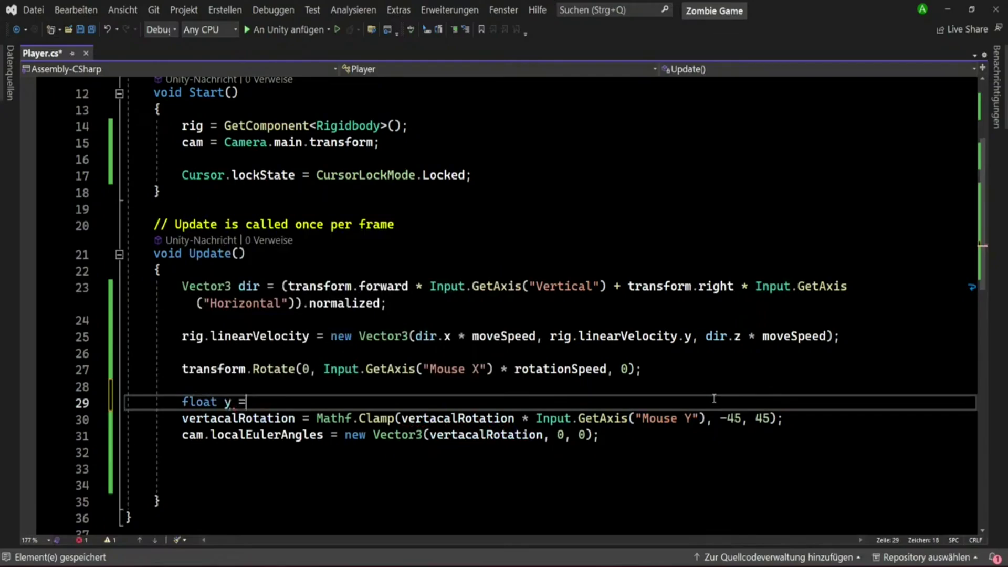
{"action": "type", "text": "-Input.GetAxis(\"Mouse Y\""}
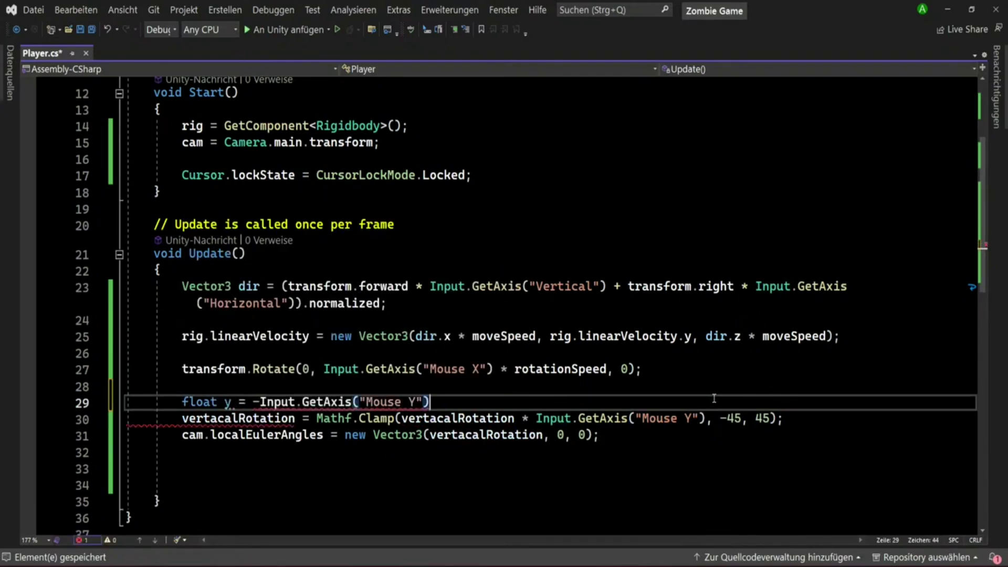
{"action": "type", "text": ") * "}
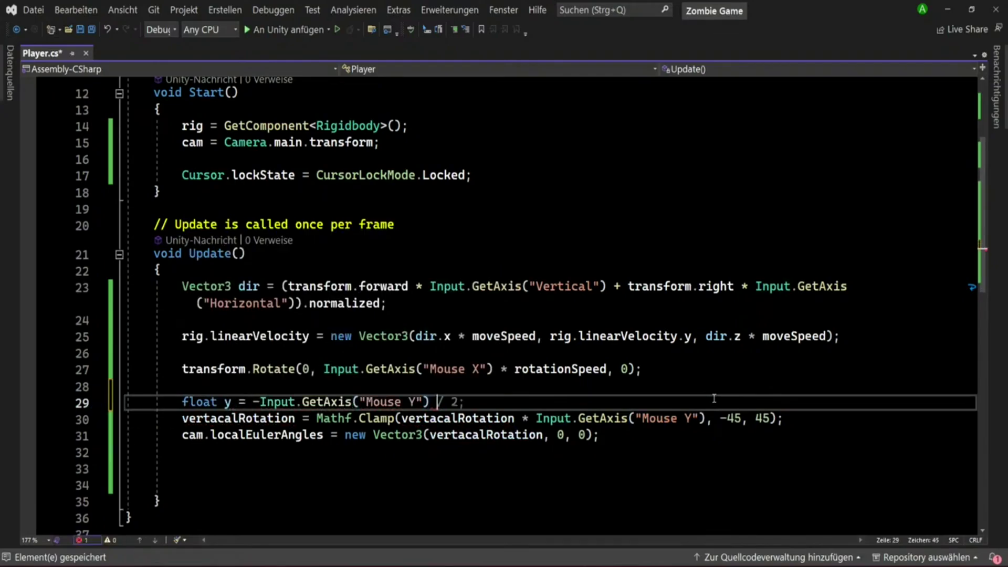
{"action": "type", "text": "rot"}
{"action": "key", "text": "Tab"}
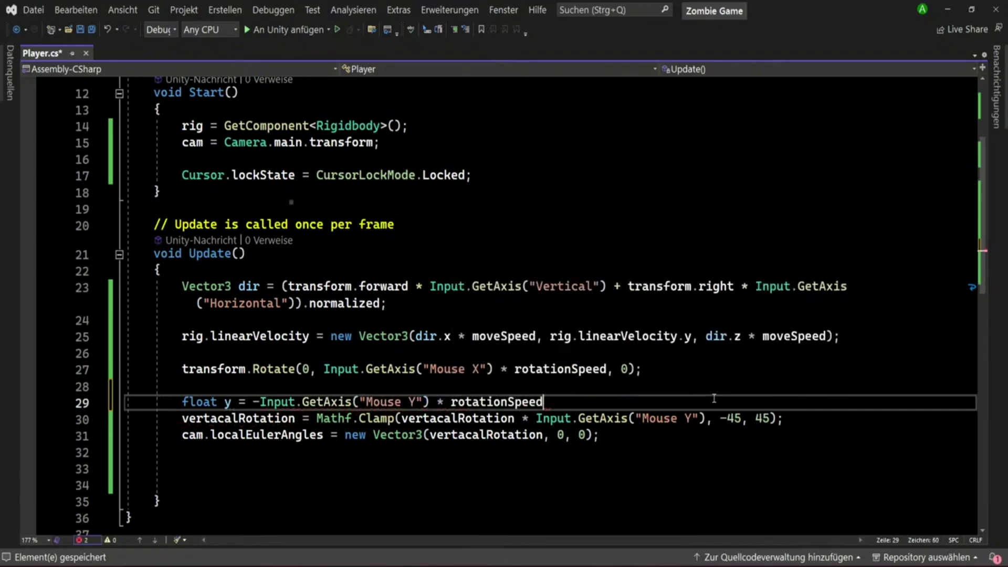
{"action": "type", "text": ";"}
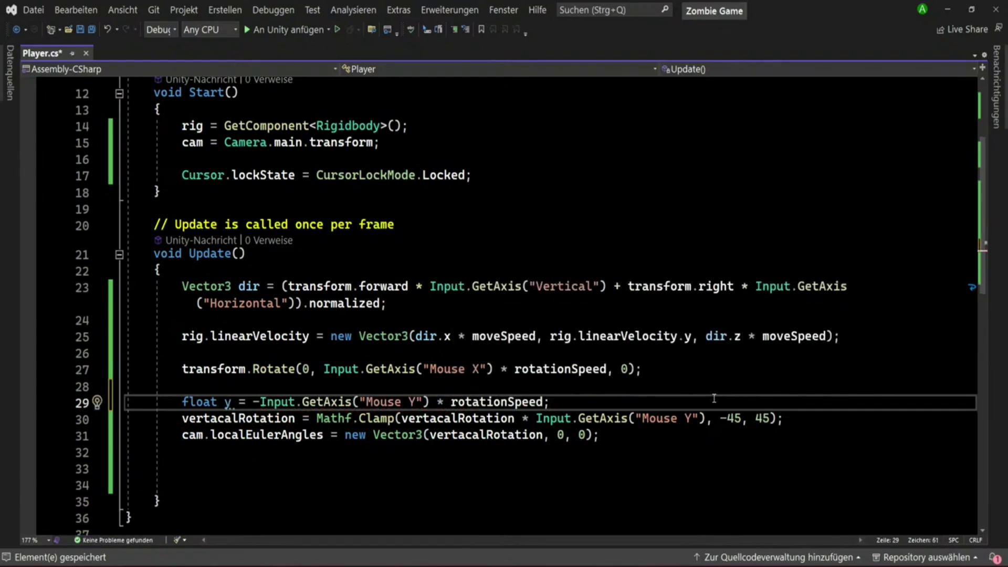
Replace the old Mouse Y call inside Mathf.Clamp with y.
{"action": "key", "text": "Down"}
{"action": "key", "text": "Up"}
{"action": "key", "text": "Down"}
{"action": "key", "text": "Down"}
{"action": "key", "text": "Up"}
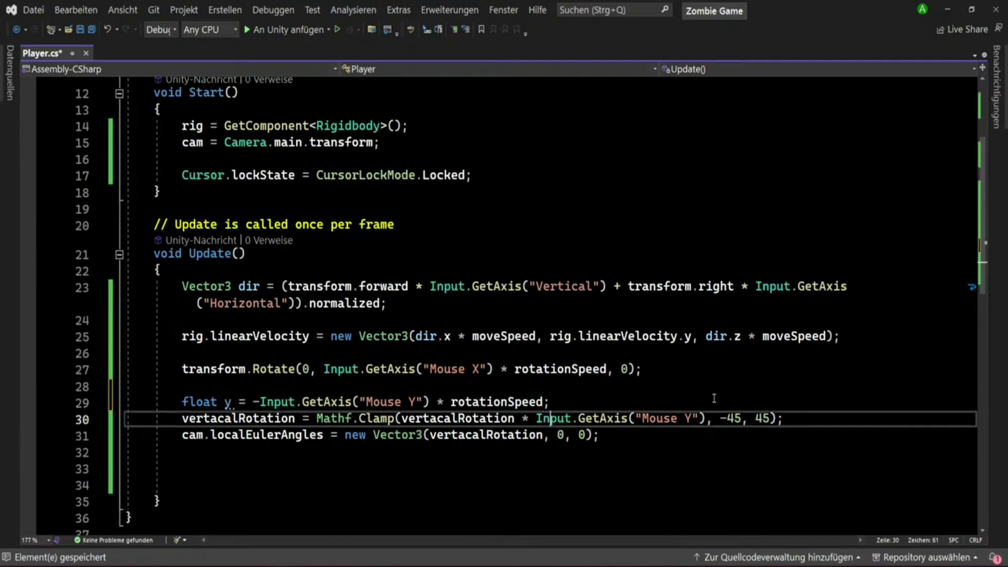
{"action": "key", "text": "Left"}
{"action": "key", "text": "BackSpace"}
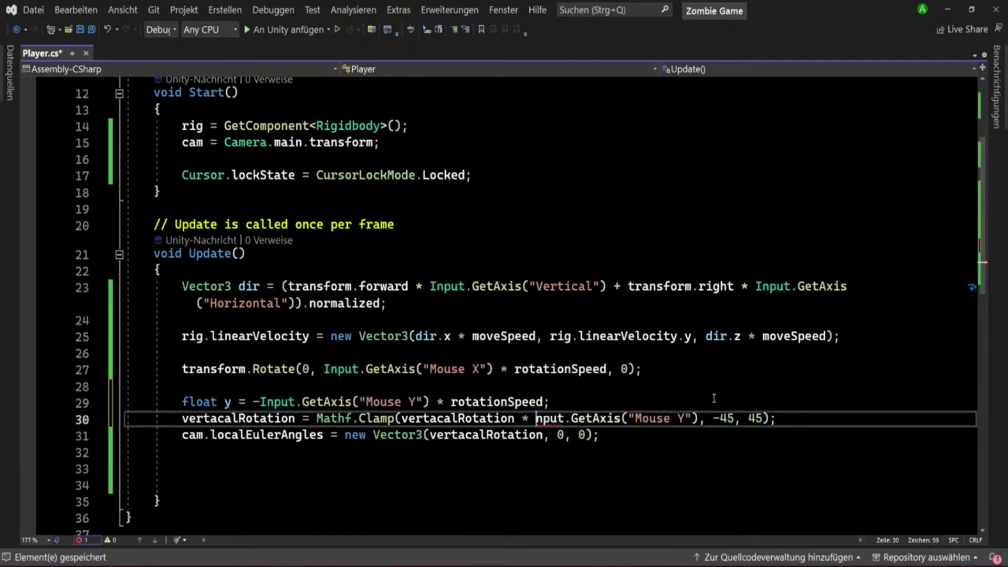
{"action": "key", "text": "Delete"}
{"action": "key", "text": "Delete"}
{"action": "key", "text": "Delete"}
{"action": "key", "text": "Delete"}
{"action": "key", "text": "Delete"}
{"action": "key", "text": "Delete"}
{"action": "key", "text": "Delete"}
{"action": "key", "text": "Delete"}
{"action": "key", "text": "Delete"}
{"action": "key", "text": "Delete"}
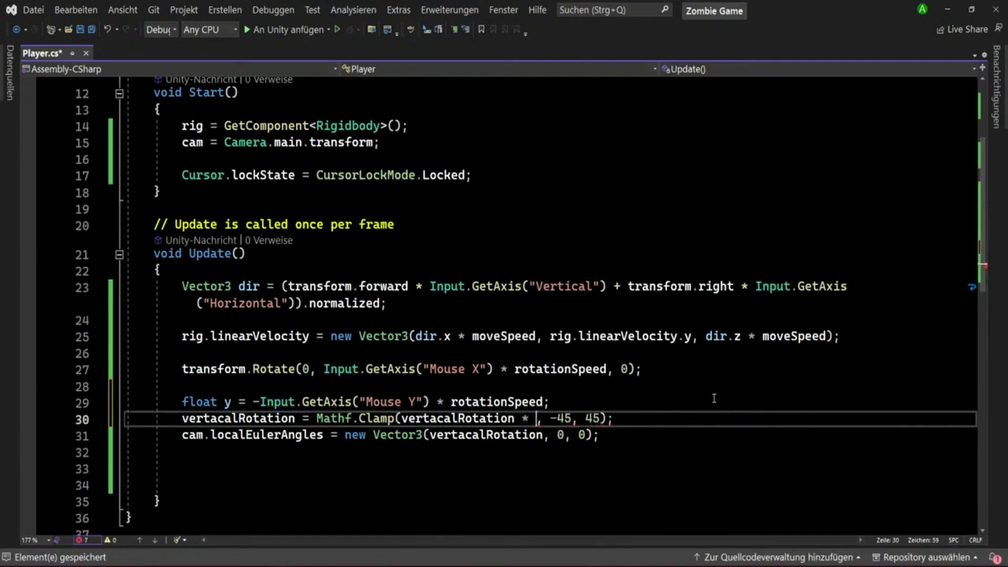
{"action": "type", "text": "y"}
{"action": "key", "text": "Escape"}
Inline the inverted Mouse Y expression into the Clamp call, remove the float y line, and save.
{"action": "key", "text": "Up"}
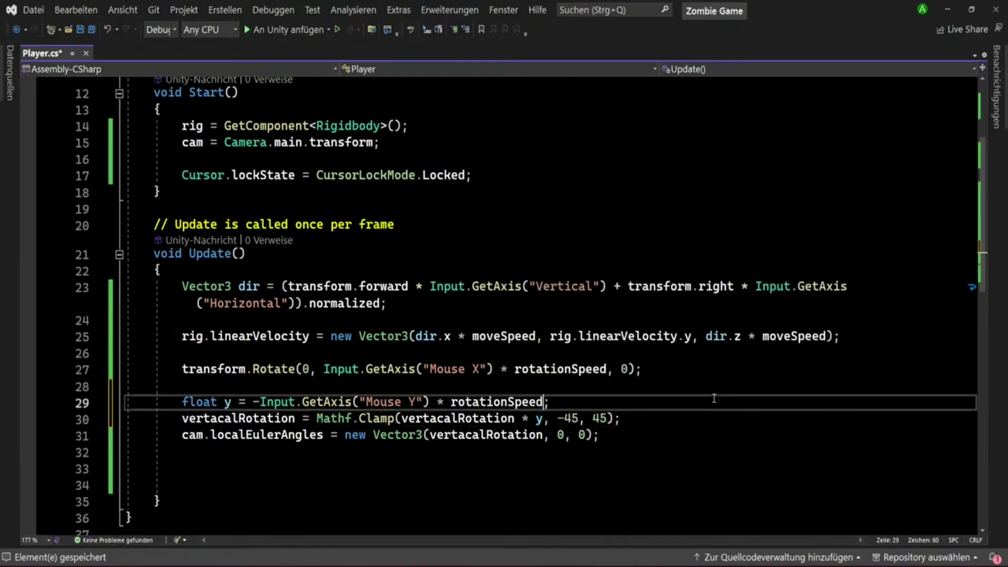
{"action": "key", "text": "ctrl+shift+Left"}
{"action": "key", "text": "ctrl+shift+Left"}
{"action": "key", "text": "ctrl+shift+Left"}
{"action": "key", "text": "ctrl+shift+Left"}
{"action": "key", "text": "ctrl+shift+Left"}
{"action": "key", "text": "ctrl+shift+Left"}
{"action": "key", "text": "ctrl+shift+Left"}
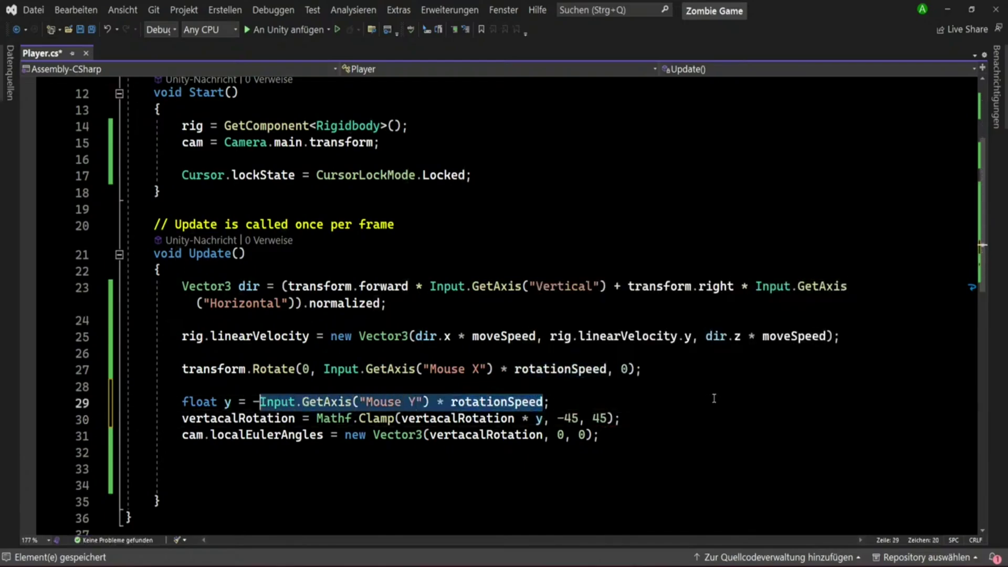
{"action": "key", "text": "ctrl+shift+Left"}
{"action": "key", "text": "ctrl+c"}
{"action": "key", "text": "Delete"}
{"action": "key", "text": "ctrl+shift+l"}
{"action": "key", "text": "Up"}
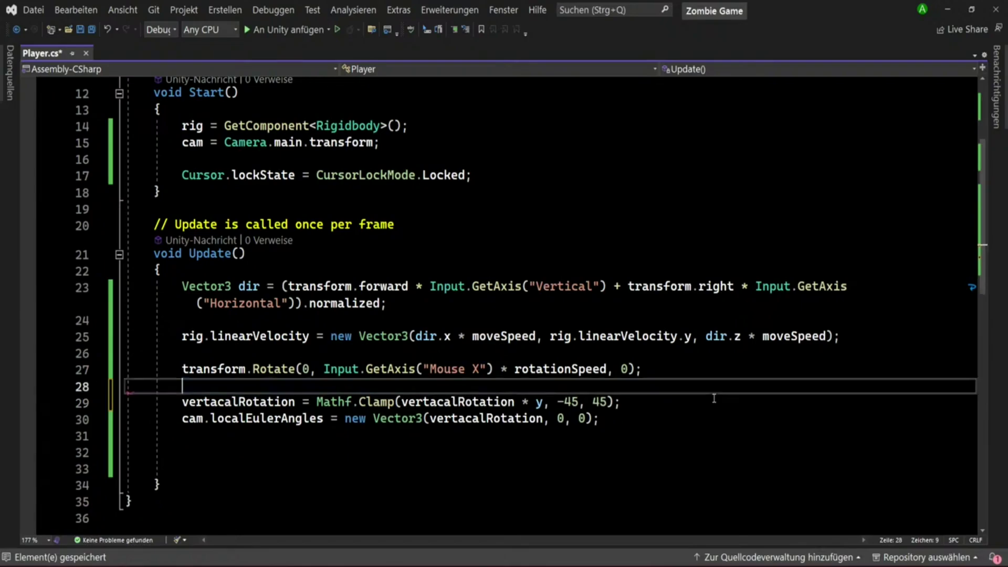
{"action": "left_click", "coordinate": [537, 402]}
{"action": "key", "text": "Delete"}
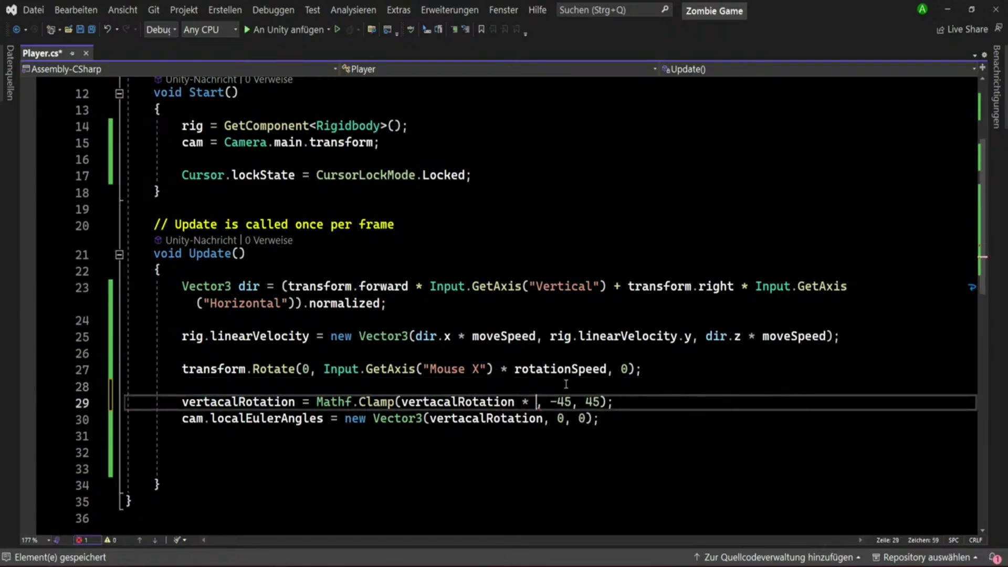
{"action": "key", "text": "ctrl+v"}
{"action": "left_click", "coordinate": [565, 384]}
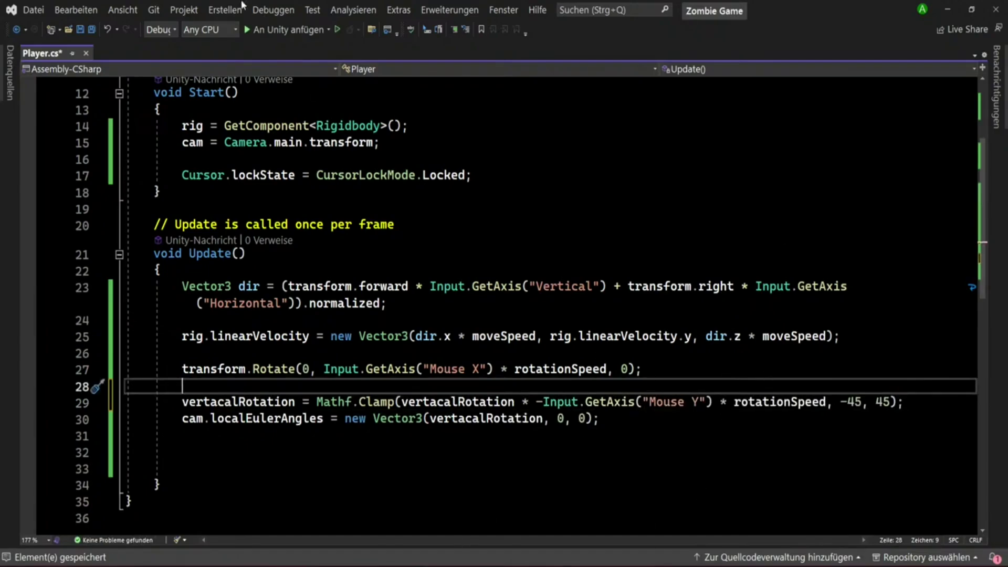
{"action": "left_click", "coordinate": [78, 31]}
Switch to Unity and press Play to test the updated mouse-look script.
{"action": "left_click", "coordinate": [631, 566]}
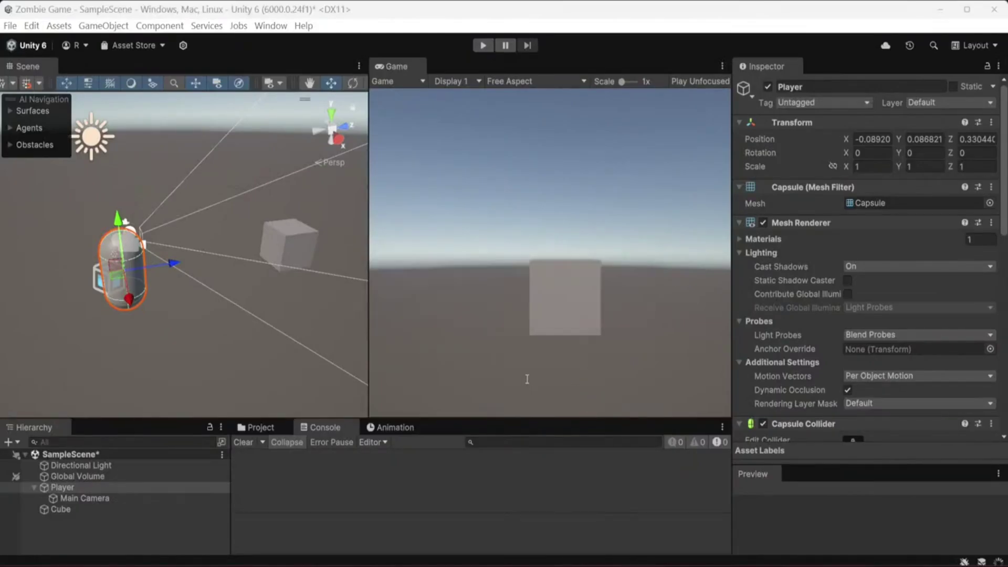
{"action": "left_click", "coordinate": [482, 46]}
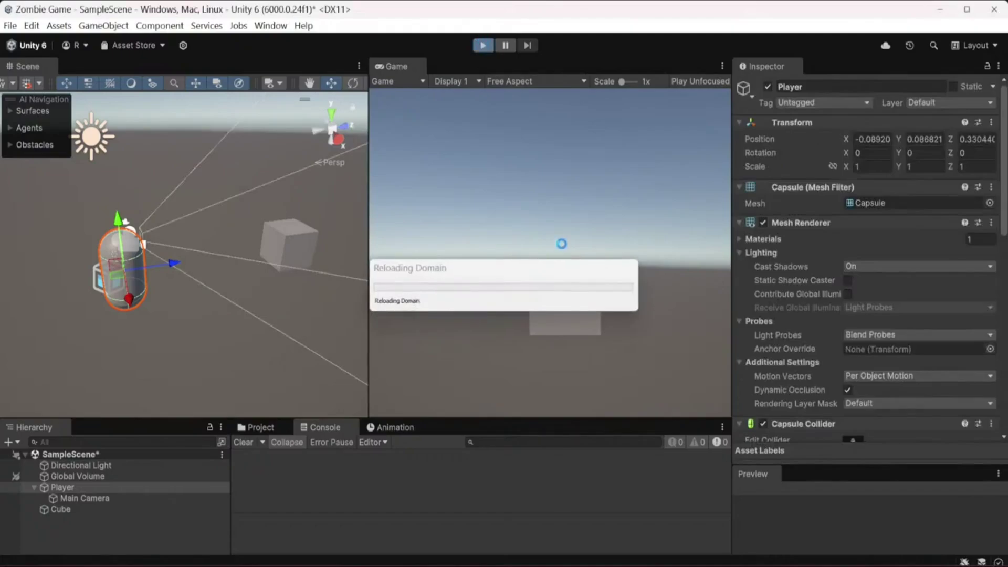
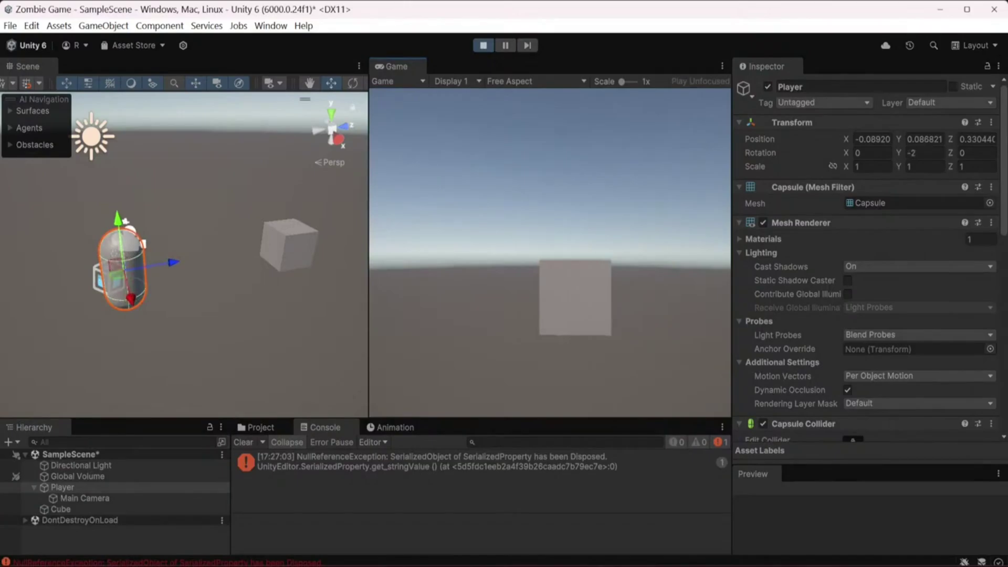
Stop the play test, change line 29's '*' to '+' in Player.cs, save, and return to Unity.
{"action": "key", "text": "ctrl+p"}
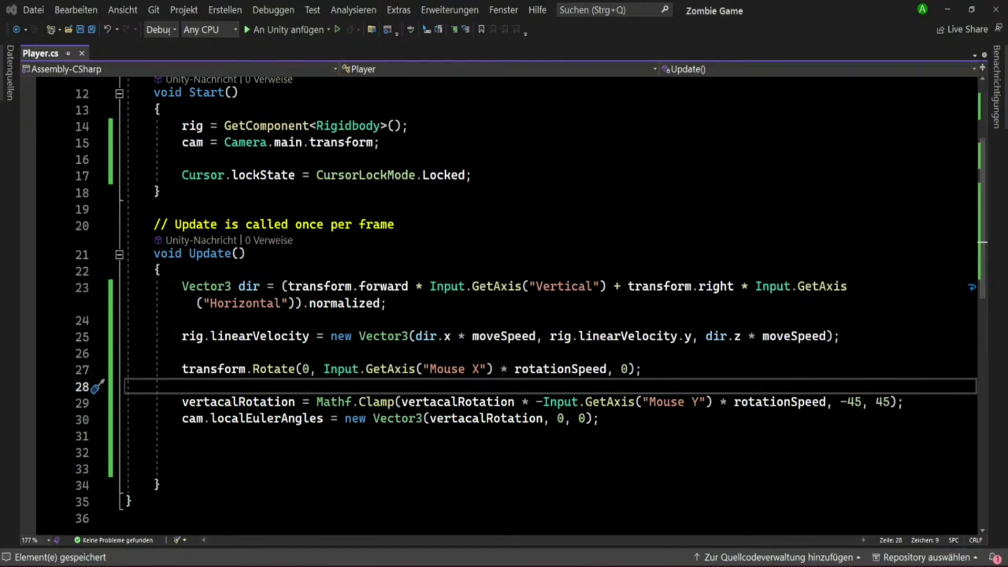
{"action": "left_click", "coordinate": [528, 405]}
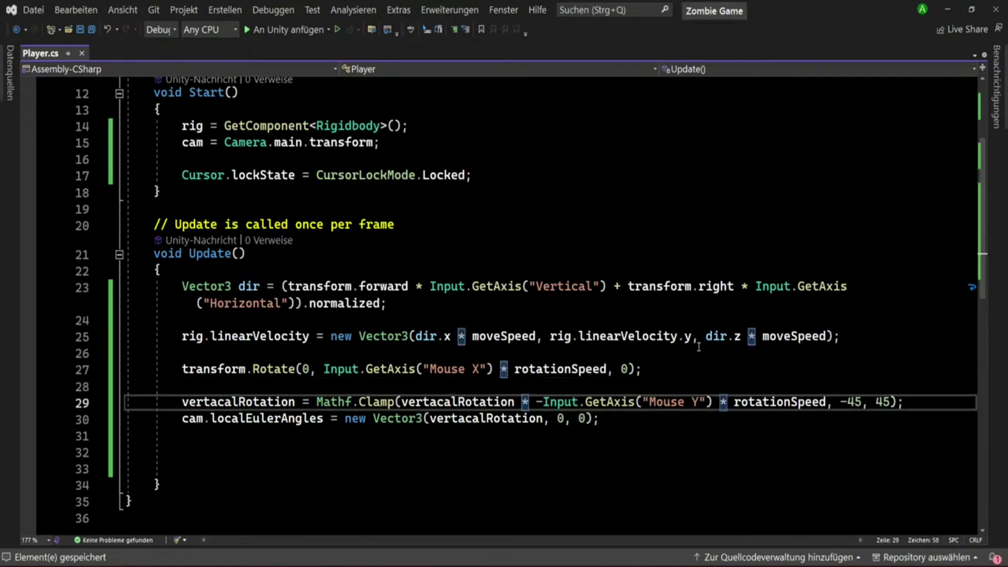
{"action": "key", "text": "BackSpace"}
{"action": "type", "text": "+"}
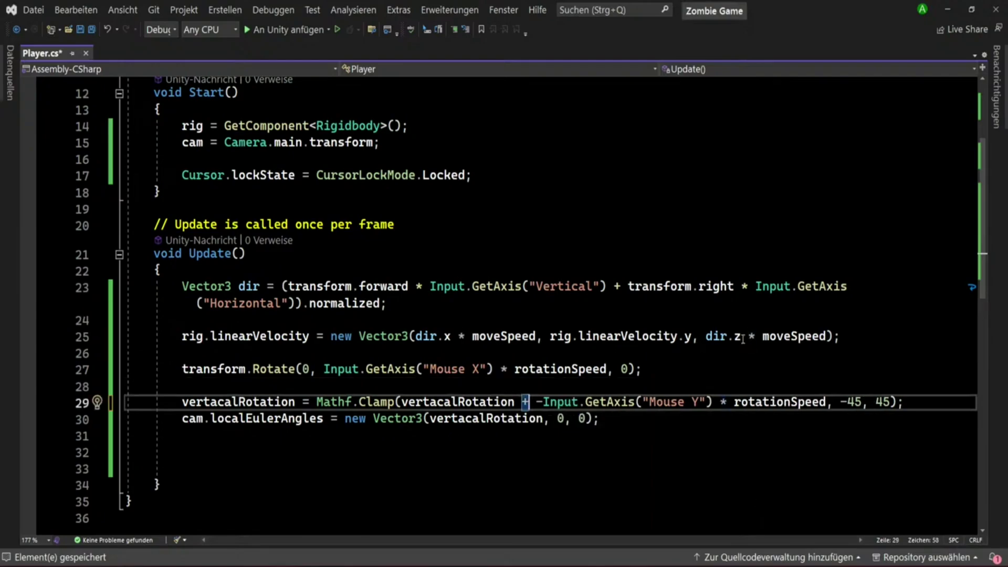
{"action": "key", "text": "ctrl+s"}
{"action": "left_click", "coordinate": [947, 10]}
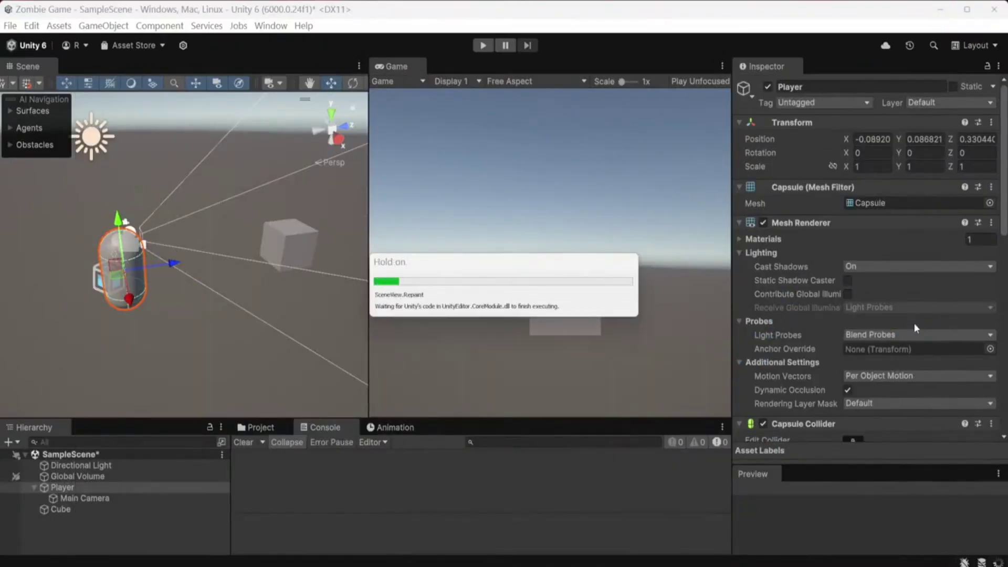
{"action": "left_click", "coordinate": [483, 45]}
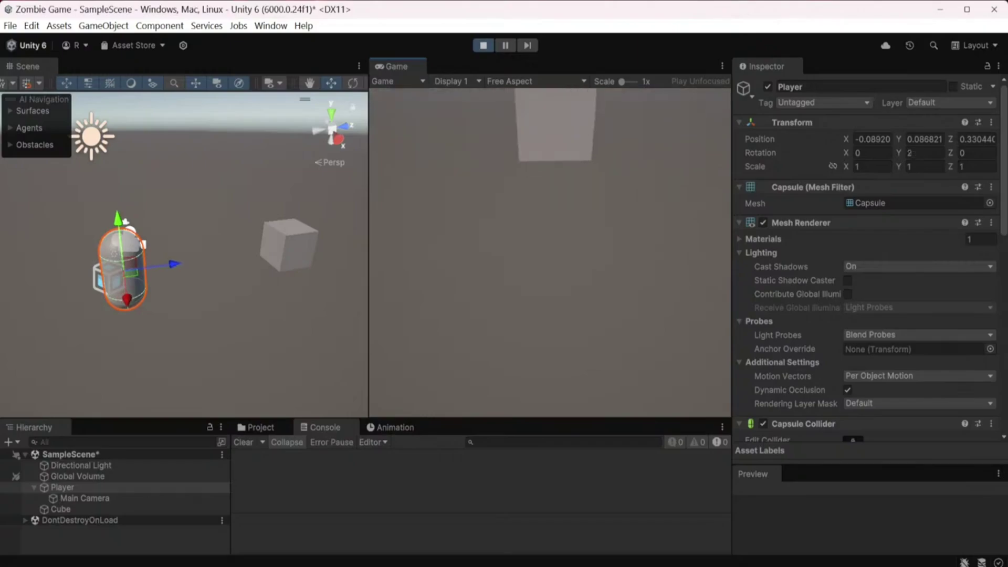
{"action": "key", "text": "s"}
{"action": "key", "text": "w"}
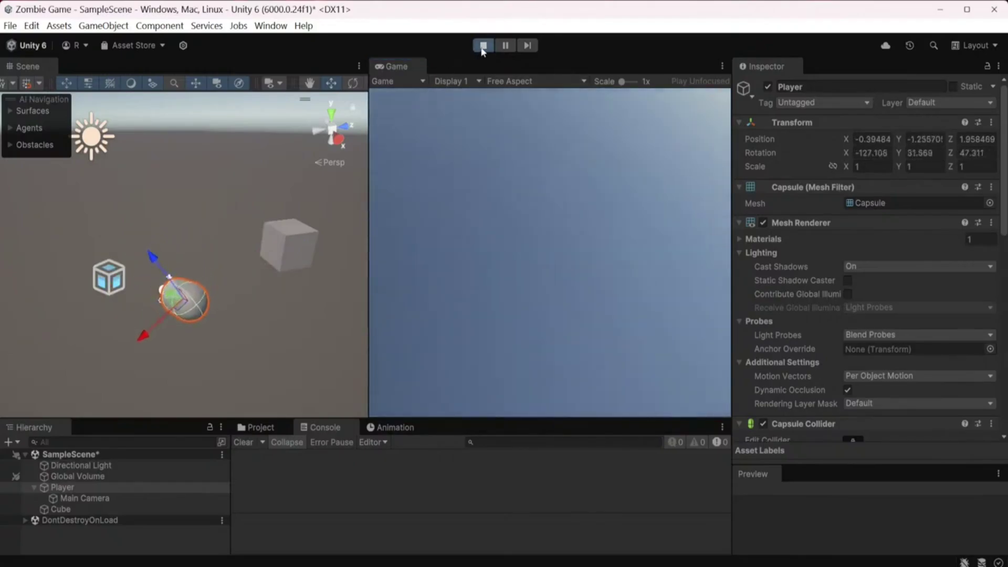
{"action": "left_click", "coordinate": [476, 49]}
{"action": "scroll", "coordinate": [857, 263], "scroll_direction": "down", "scroll_amount": 3}
Freeze the Player Rigidbody's rotation on X, Y and Z, then enter Play mode.
{"action": "scroll", "coordinate": [858, 263], "scroll_direction": "down", "scroll_amount": 5}
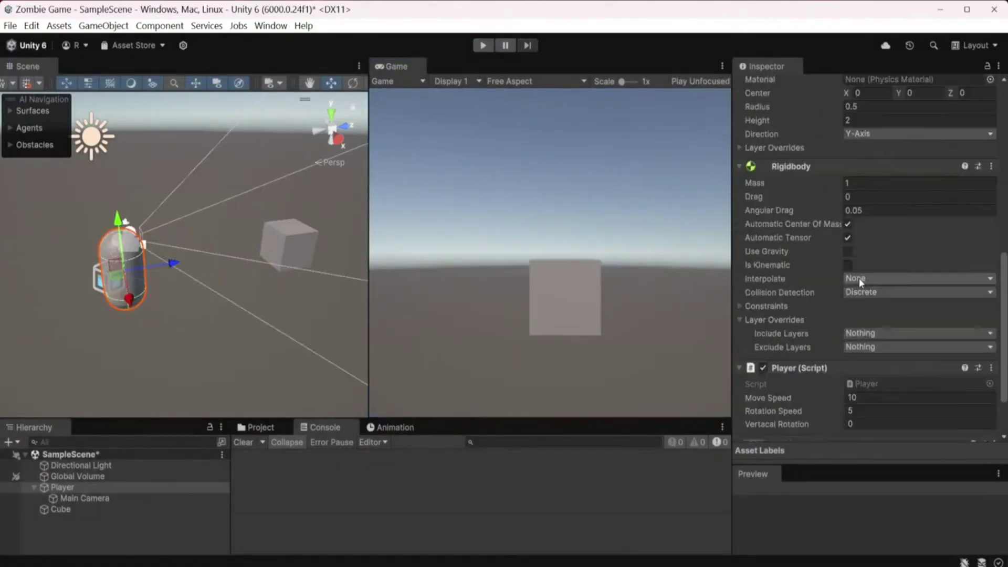
{"action": "left_click", "coordinate": [773, 306]}
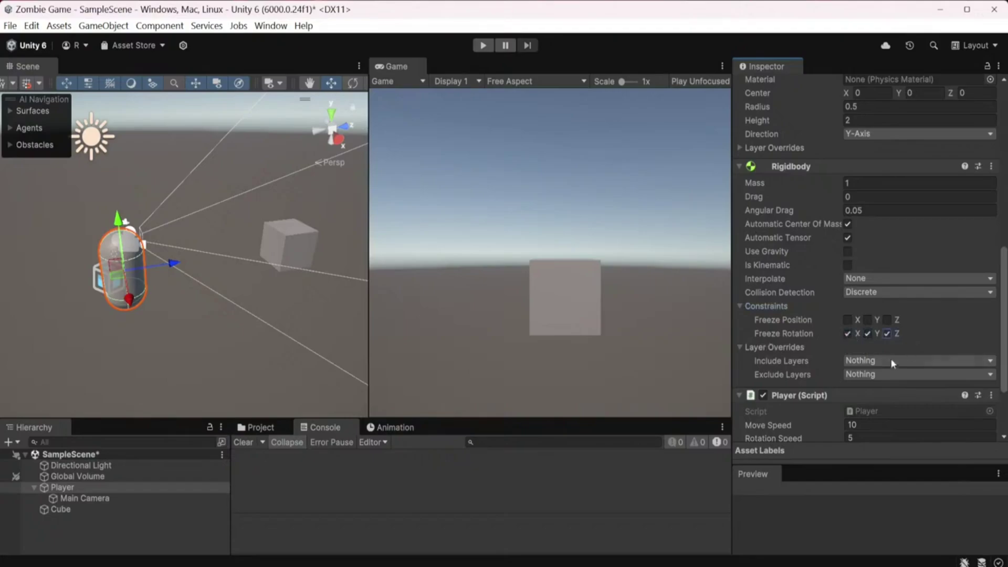
{"action": "left_click", "coordinate": [484, 48]}
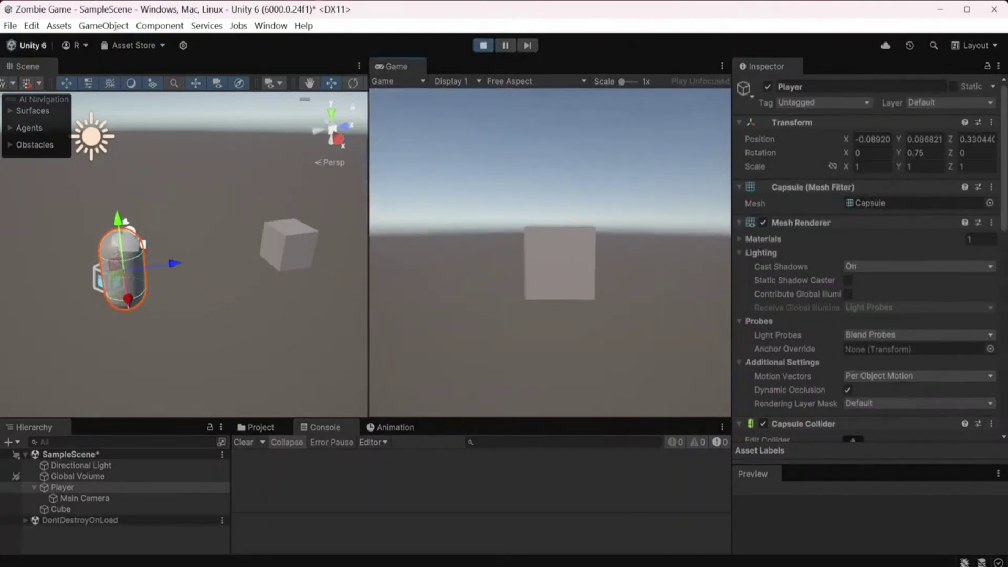
Walk the player forward and back around the cube with WASD, then stop Play mode.
{"action": "key", "text": "w"}
{"action": "key", "text": "s"}
{"action": "key", "text": "a"}
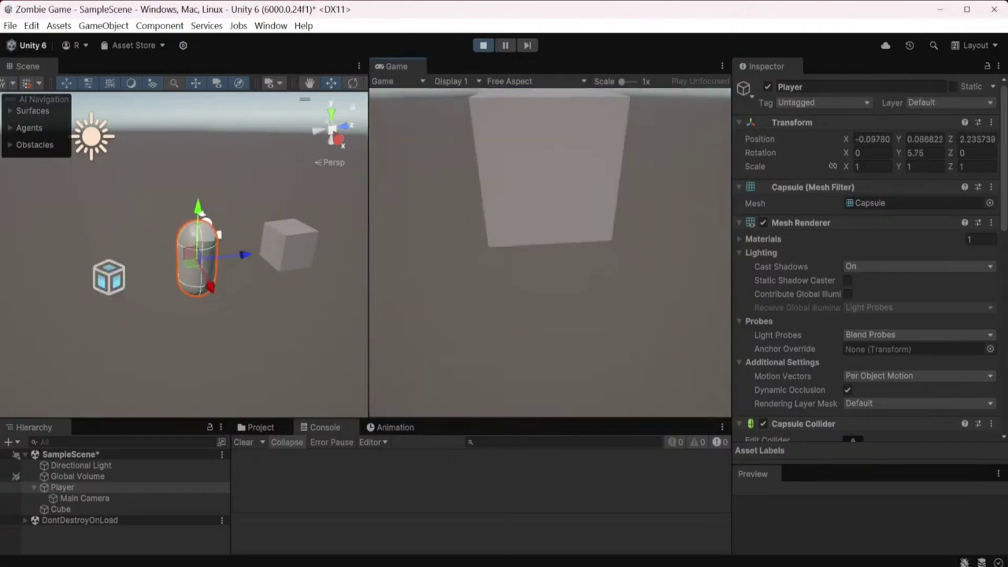
{"action": "key", "text": "w"}
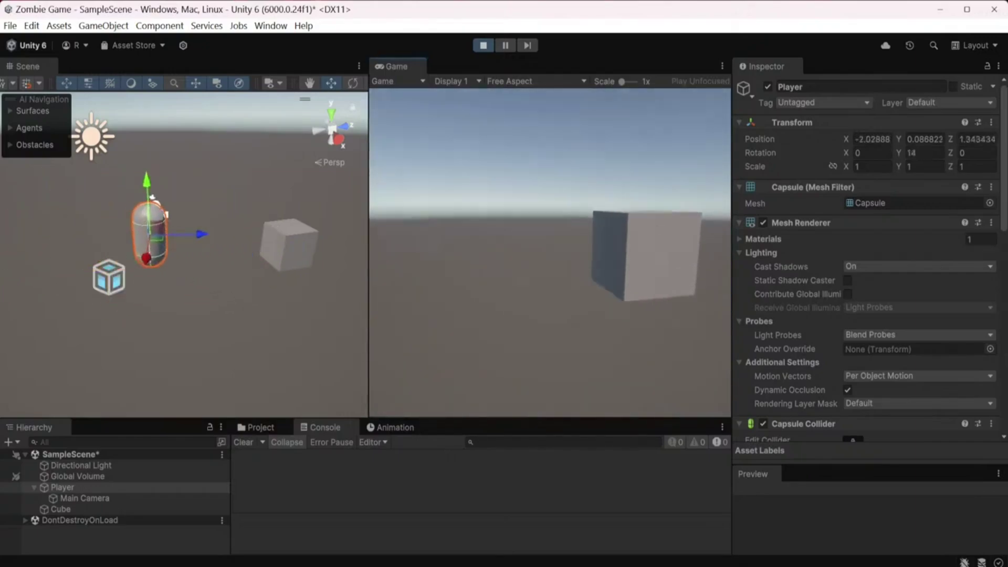
{"action": "key", "text": "s"}
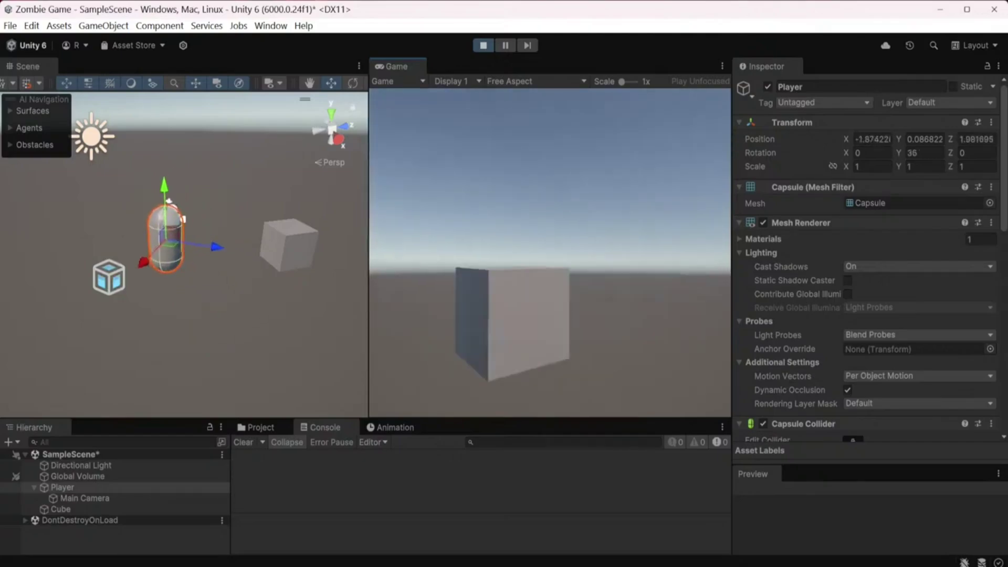
{"action": "mouse_move", "coordinate": [483, 52]}
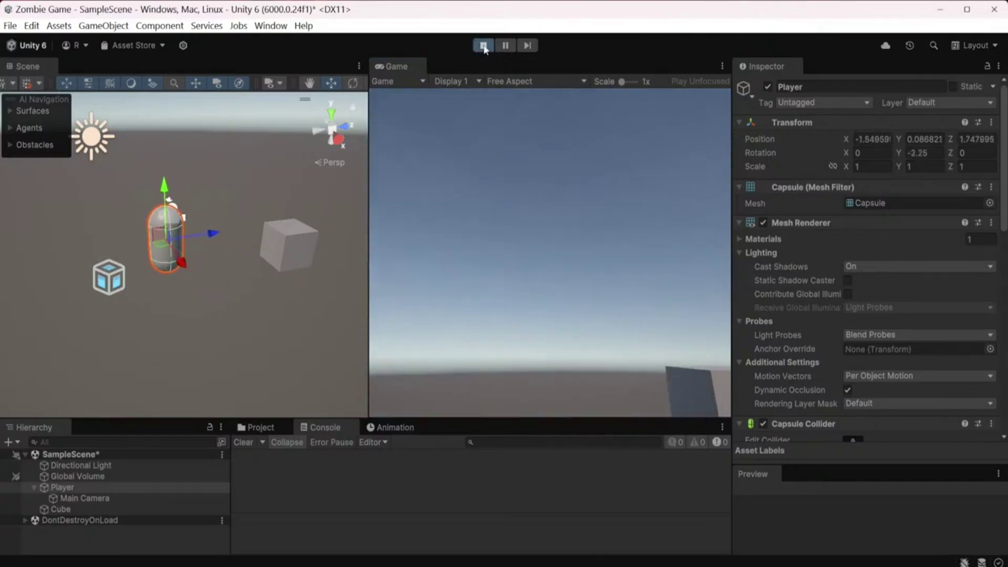
{"action": "left_click", "coordinate": [477, 47]}
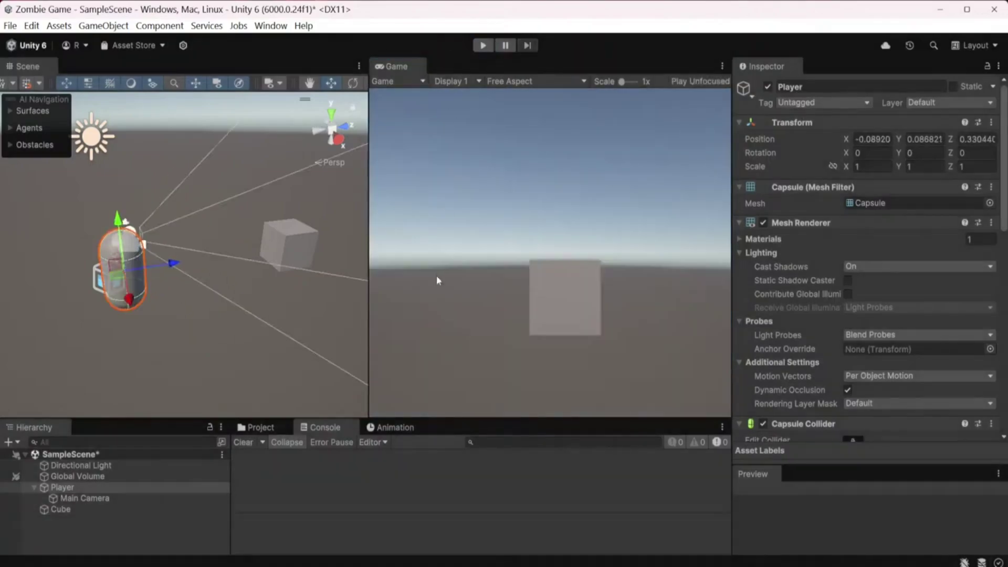
Zoom and pan the Scene view to recentre on the player.
{"action": "scroll", "coordinate": [312, 271], "scroll_direction": "down", "scroll_amount": 1}
{"action": "scroll", "coordinate": [312, 273], "scroll_direction": "down", "scroll_amount": 2}
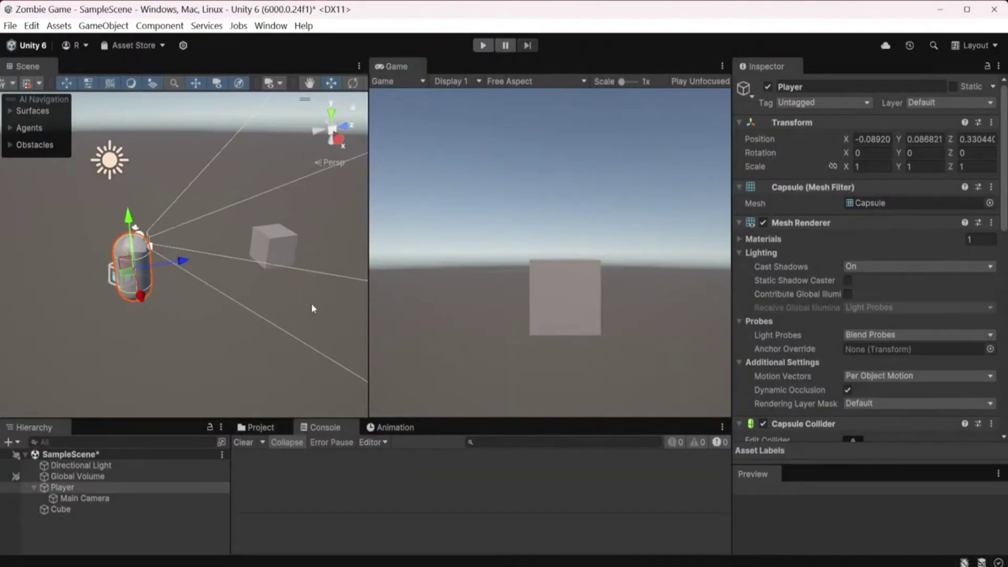
{"action": "scroll", "coordinate": [302, 270], "scroll_direction": "up", "scroll_amount": 2}
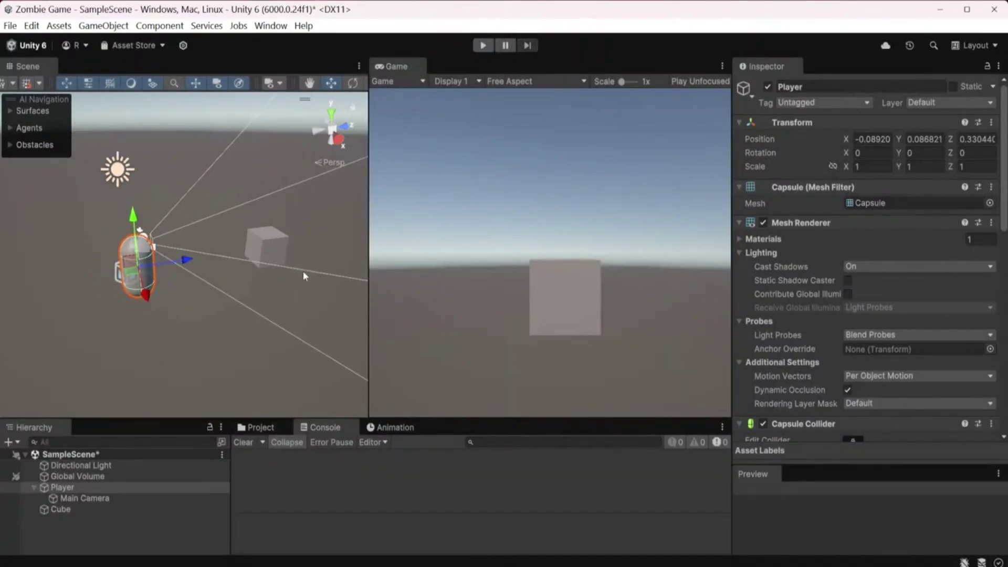
{"action": "middle_click_drag", "start_coordinate": [298, 311], "coordinate": [304, 268]}
{"action": "scroll", "coordinate": [298, 281], "scroll_direction": "down", "scroll_amount": 2}
{"action": "scroll", "coordinate": [299, 285], "scroll_direction": "down", "scroll_amount": 1}
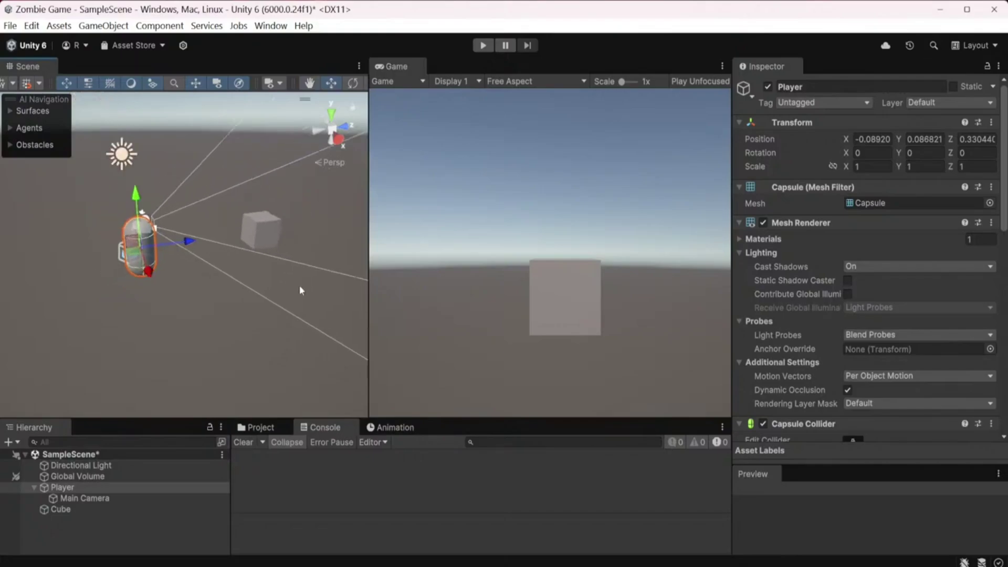
{"action": "scroll", "coordinate": [284, 292], "scroll_direction": "down", "scroll_amount": 1}
{"action": "scroll", "coordinate": [284, 293], "scroll_direction": "down", "scroll_amount": 1}
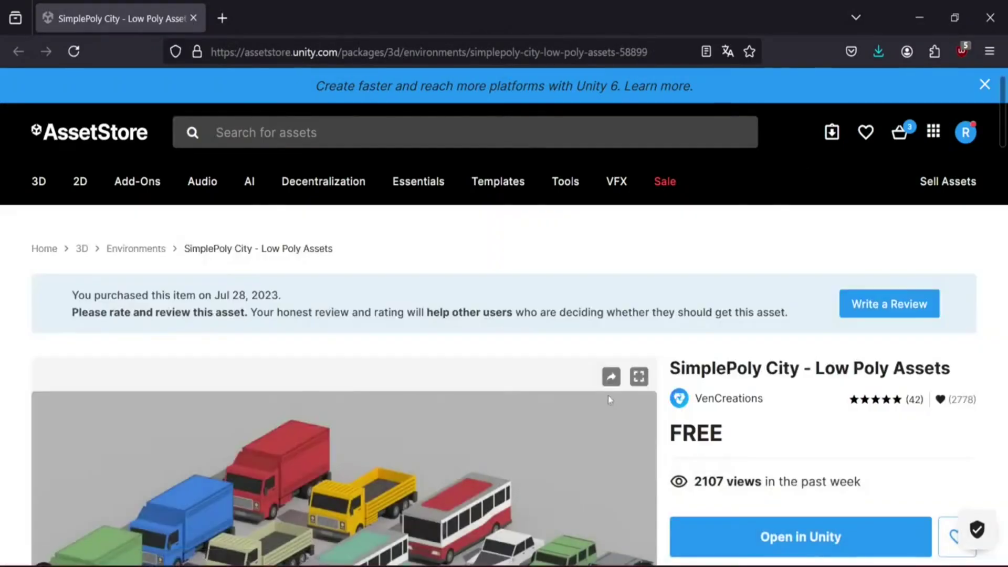
Browse the SimplePoly City store page and its city image, then send the package to Unity via Link öffnen.
{"action": "scroll", "coordinate": [735, 334], "scroll_direction": "down", "scroll_amount": 5}
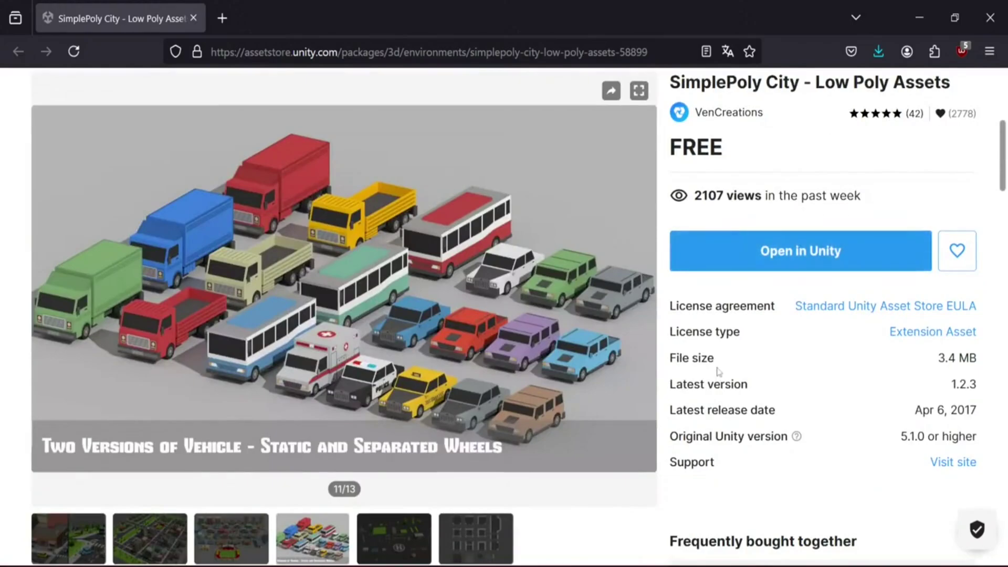
{"action": "scroll", "coordinate": [728, 423], "scroll_direction": "up", "scroll_amount": 2}
{"action": "scroll", "coordinate": [387, 499], "scroll_direction": "down", "scroll_amount": 3}
{"action": "left_click", "coordinate": [156, 444]}
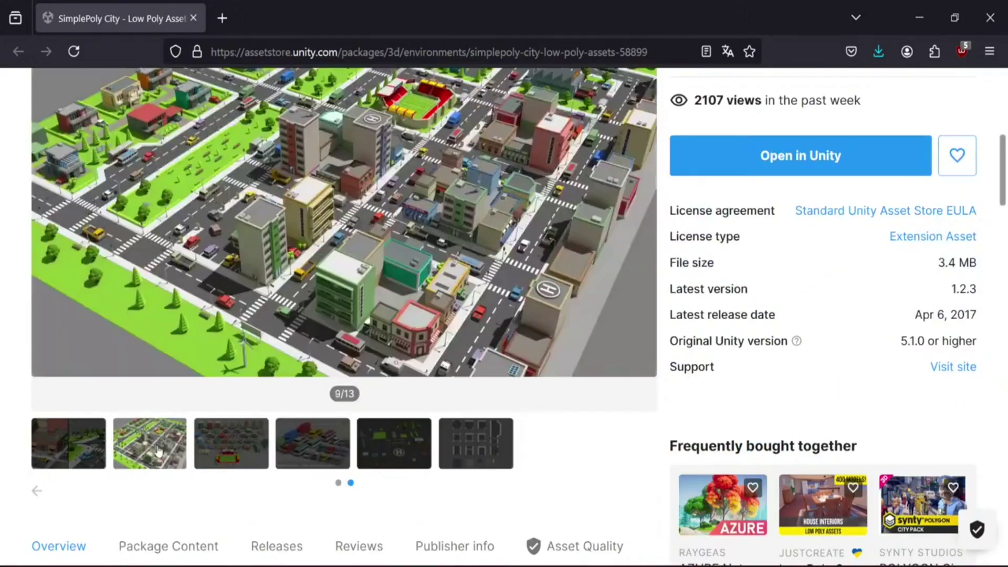
{"action": "scroll", "coordinate": [295, 496], "scroll_direction": "up", "scroll_amount": 1}
{"action": "scroll", "coordinate": [306, 493], "scroll_direction": "up", "scroll_amount": 1}
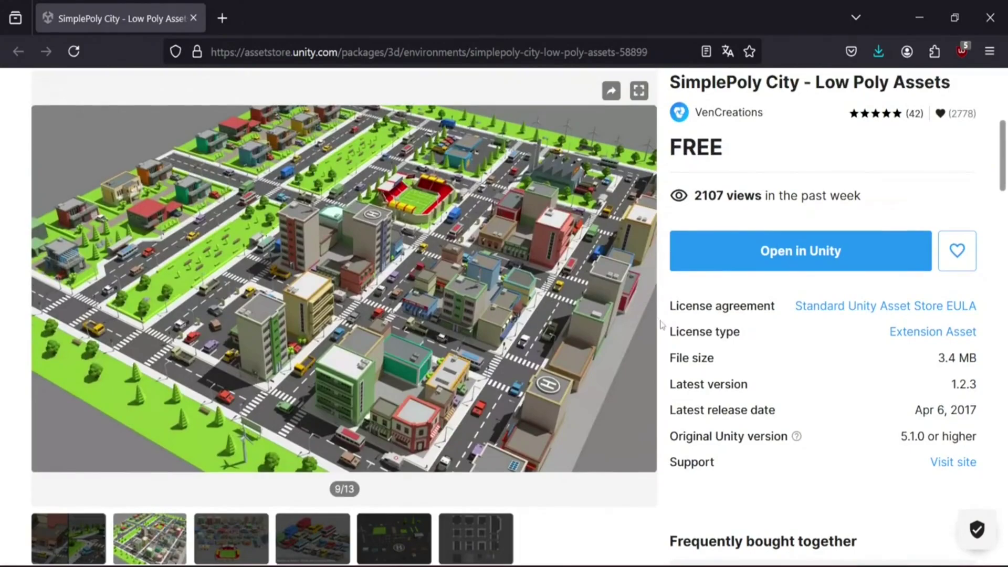
{"action": "left_click", "coordinate": [785, 255]}
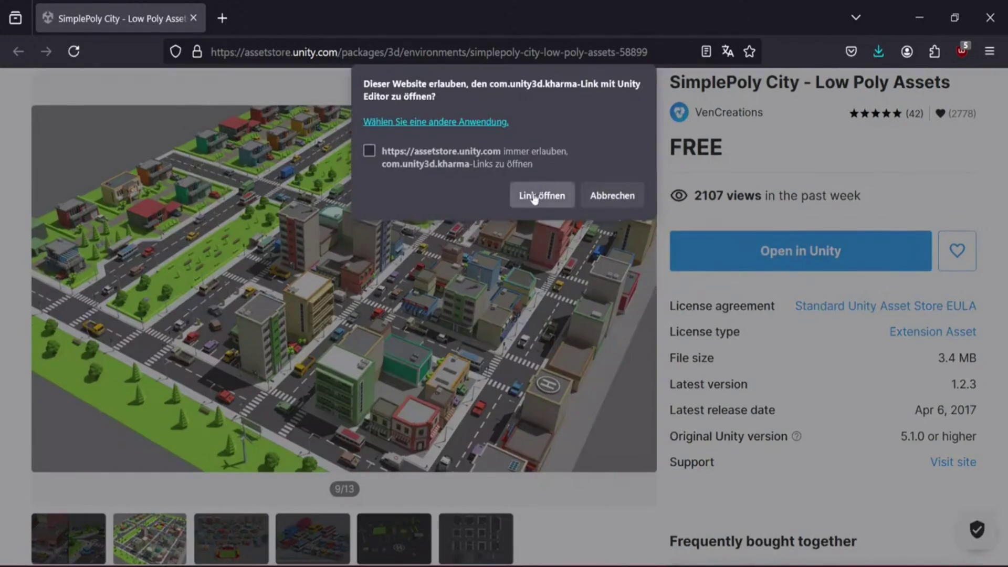
{"action": "left_click", "coordinate": [533, 196]}
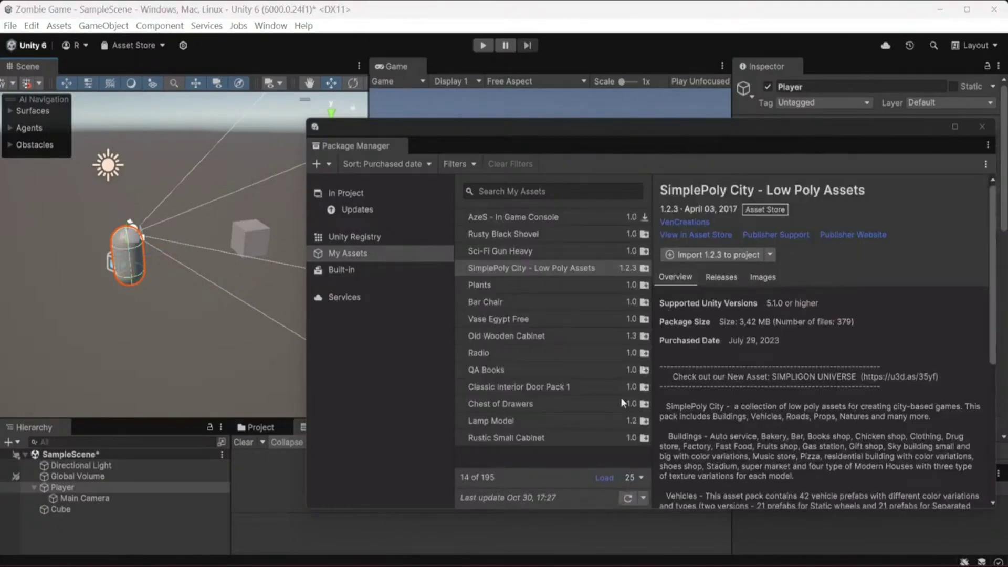
Import all files of SimplePoly City version 1.2.3 from the Package Manager.
{"action": "scroll", "coordinate": [898, 211], "scroll_direction": "down", "scroll_amount": 3}
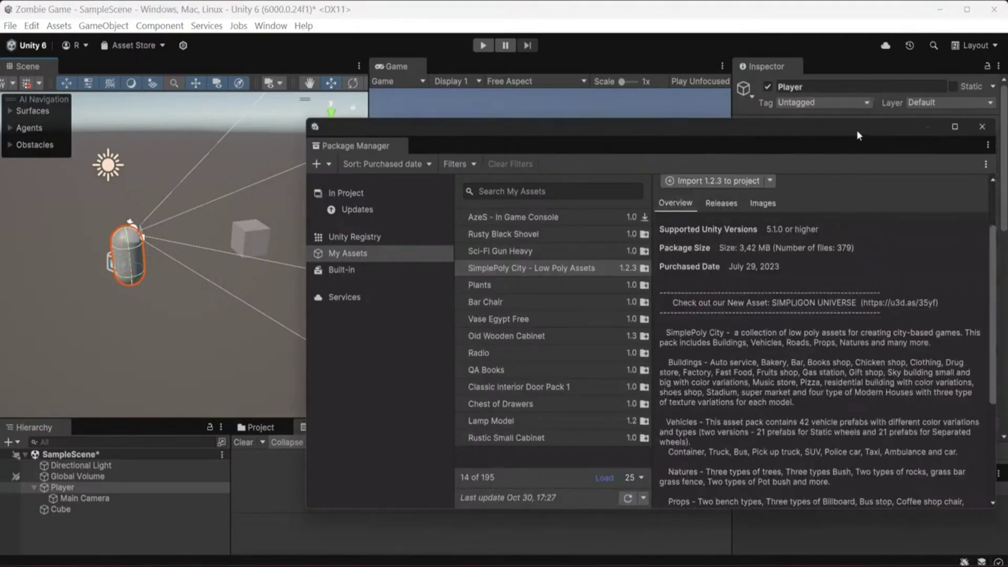
{"action": "left_click_drag", "start_coordinate": [855, 130], "coordinate": [722, 127]}
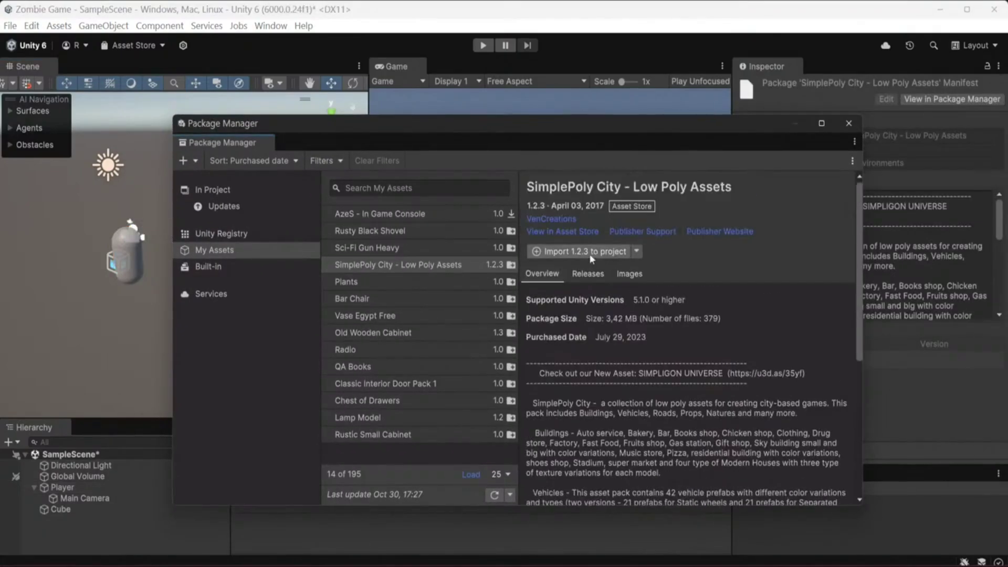
{"action": "left_click", "coordinate": [594, 251]}
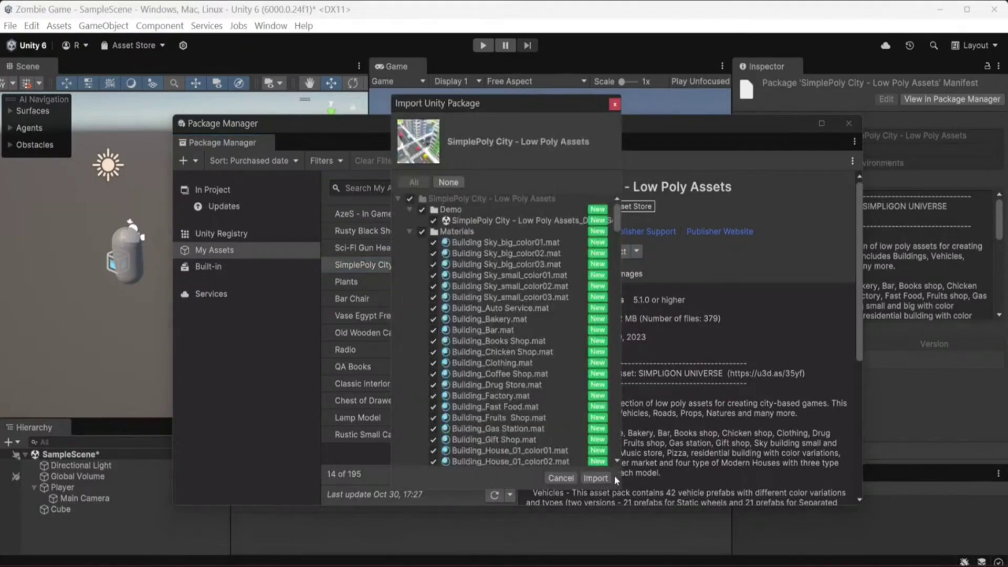
{"action": "left_click", "coordinate": [606, 479]}
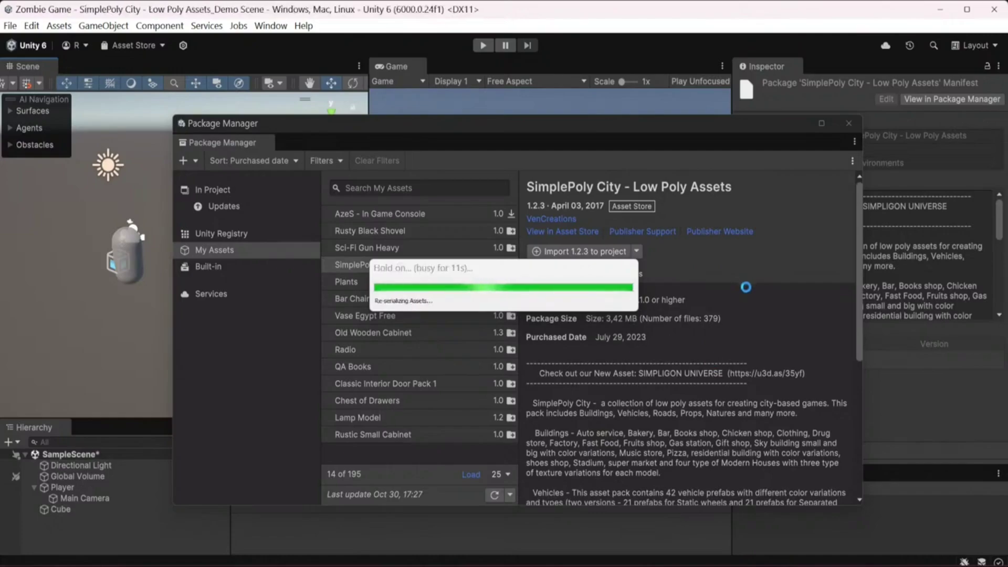
Switch back to the SimplePoly City store page in Firefox, then return to the Package Manager.
{"action": "mouse_move", "coordinate": [609, 565]}
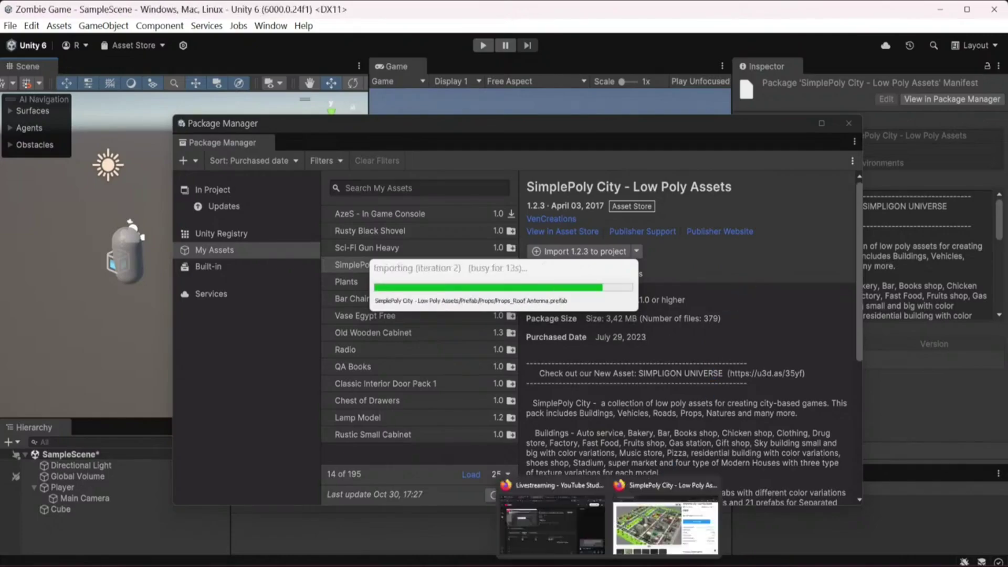
{"action": "left_click", "coordinate": [665, 525]}
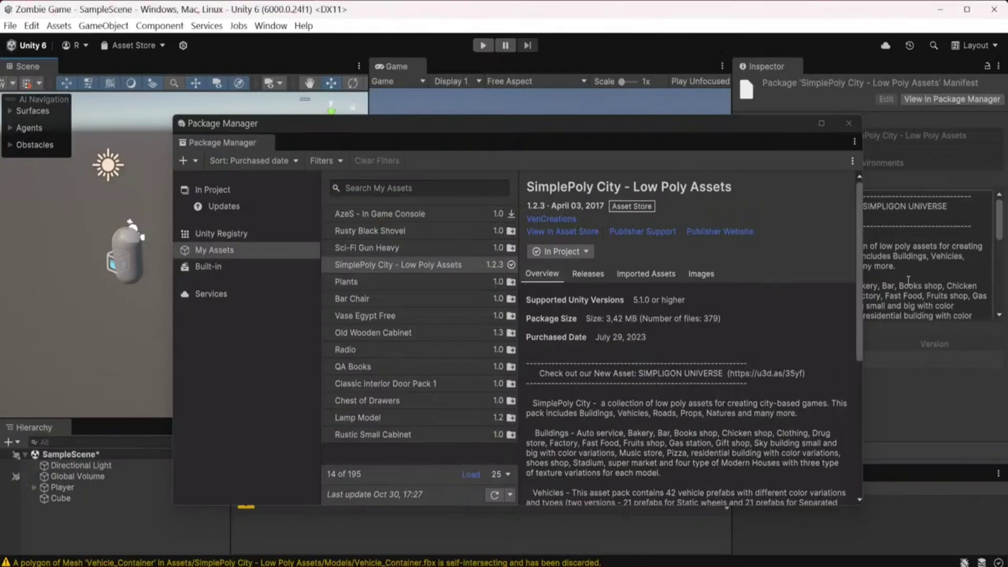
{"action": "left_click", "coordinate": [789, 285]}
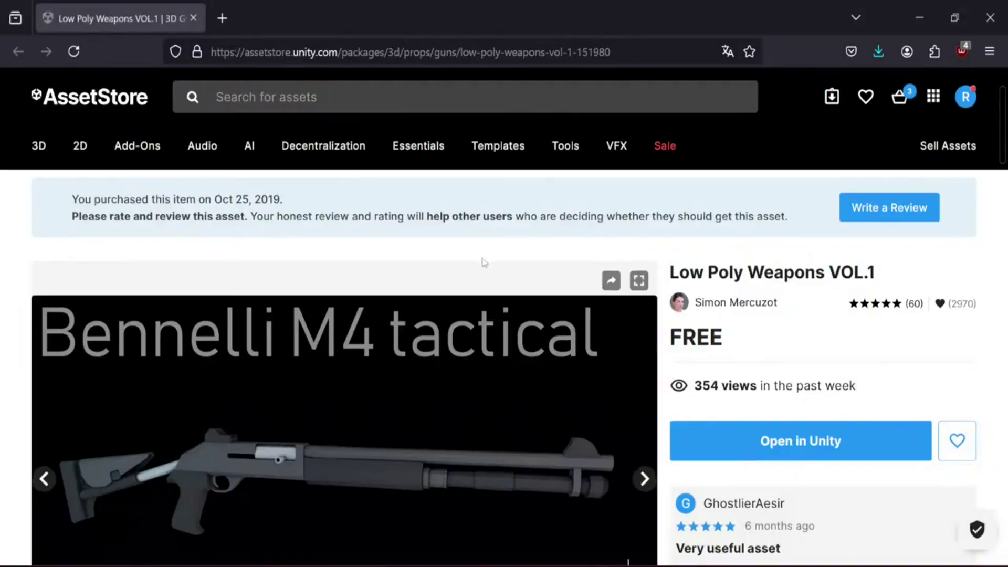
Open the Low Poly Weapons VOL.1 store page in Unity, allowing the browser's link prompt.
{"action": "scroll", "coordinate": [568, 302], "scroll_direction": "down", "scroll_amount": 3}
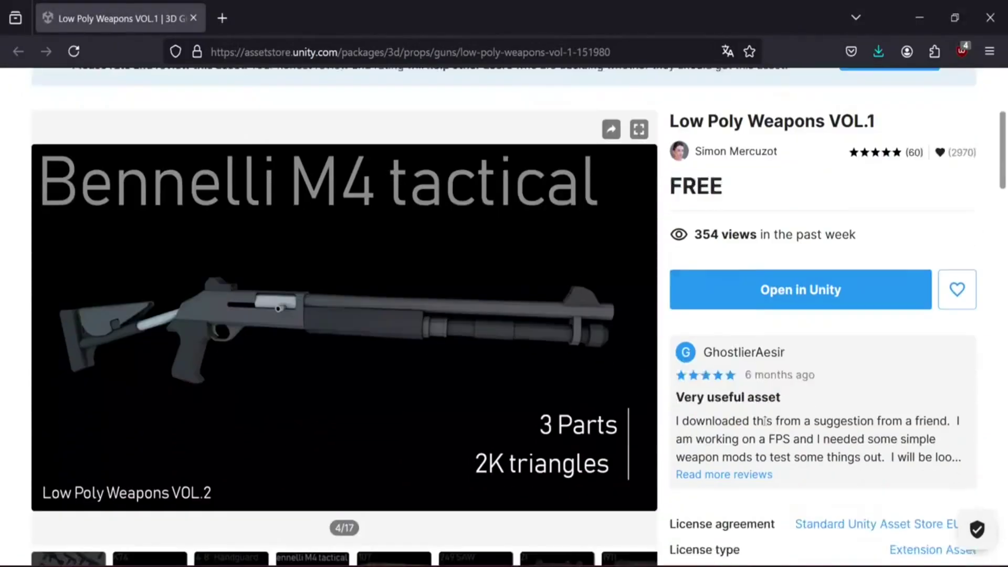
{"action": "scroll", "coordinate": [764, 420], "scroll_direction": "down", "scroll_amount": 1}
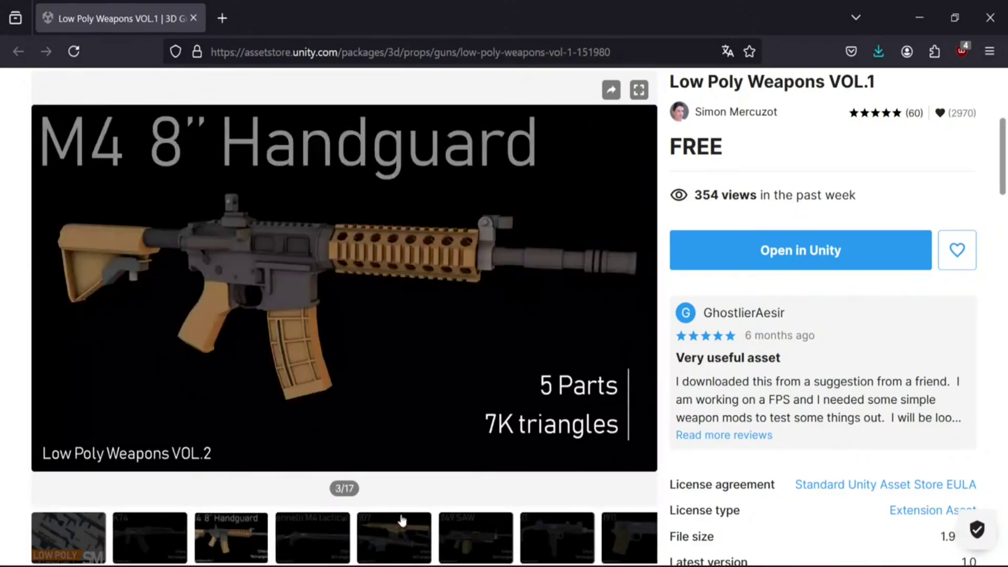
{"action": "scroll", "coordinate": [539, 423], "scroll_direction": "up", "scroll_amount": 2}
{"action": "left_click", "coordinate": [784, 349]}
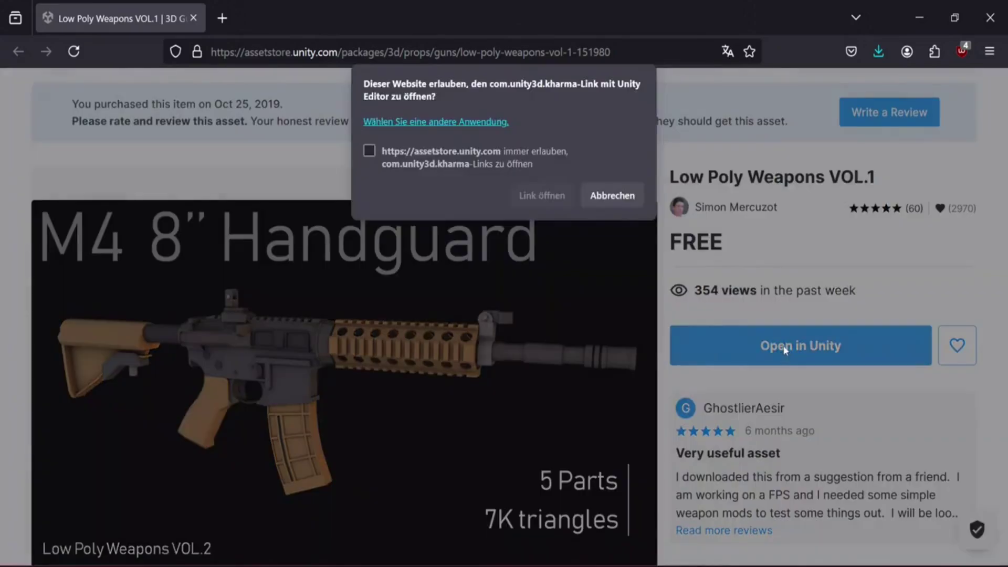
{"action": "left_click", "coordinate": [530, 195]}
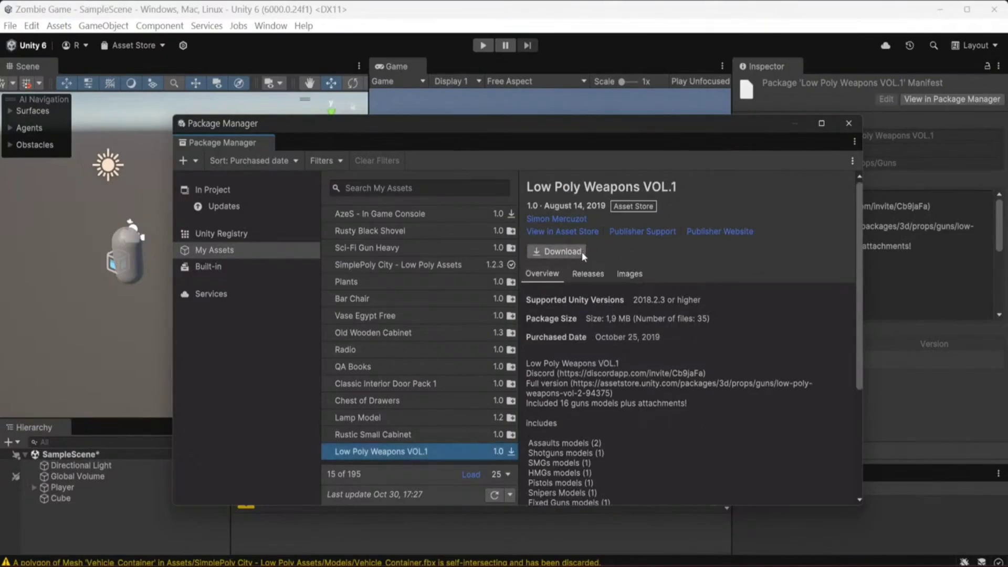
Download Low Poly Weapons VOL.1 and import all of its files.
{"action": "left_click", "coordinate": [557, 253]}
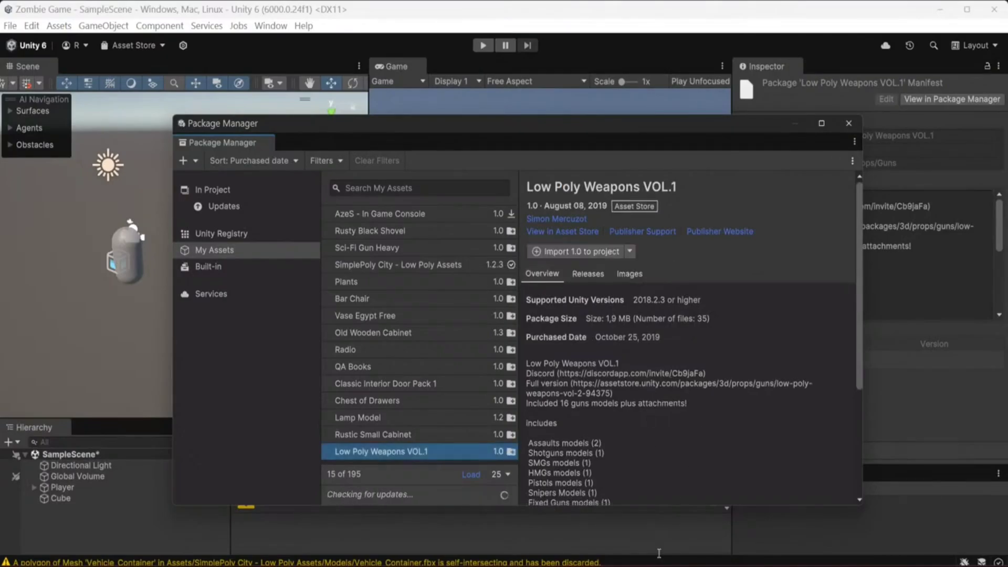
{"action": "left_click", "coordinate": [565, 252]}
{"action": "left_click", "coordinate": [595, 478]}
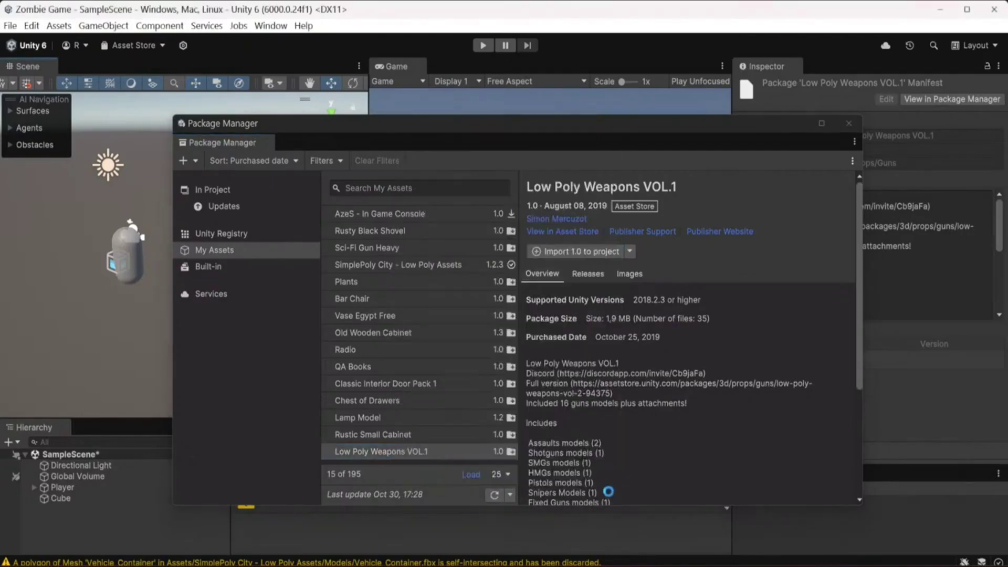
{"action": "left_click", "coordinate": [665, 527]}
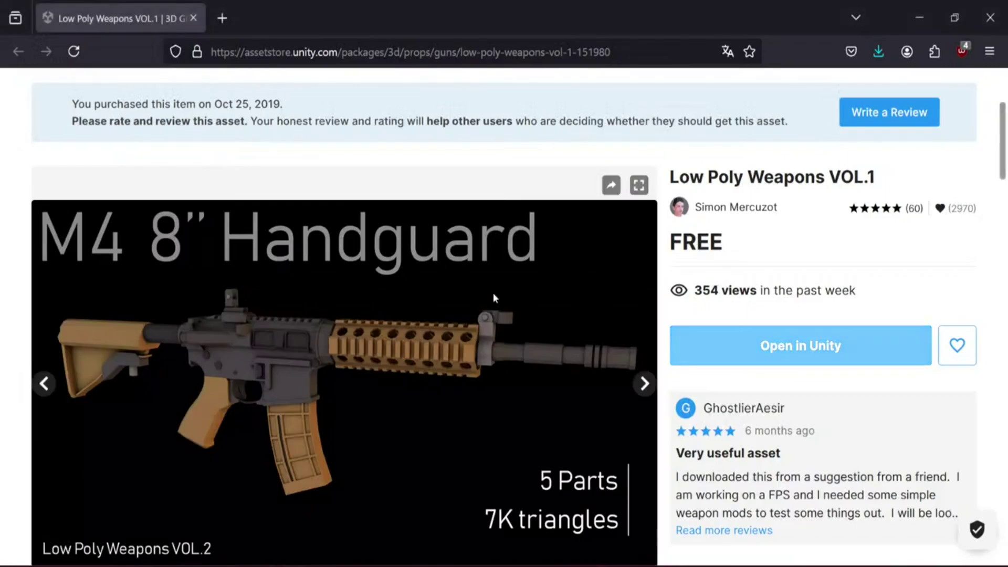
{"action": "left_click_drag", "start_coordinate": [144, 19], "coordinate": [307, 39]}
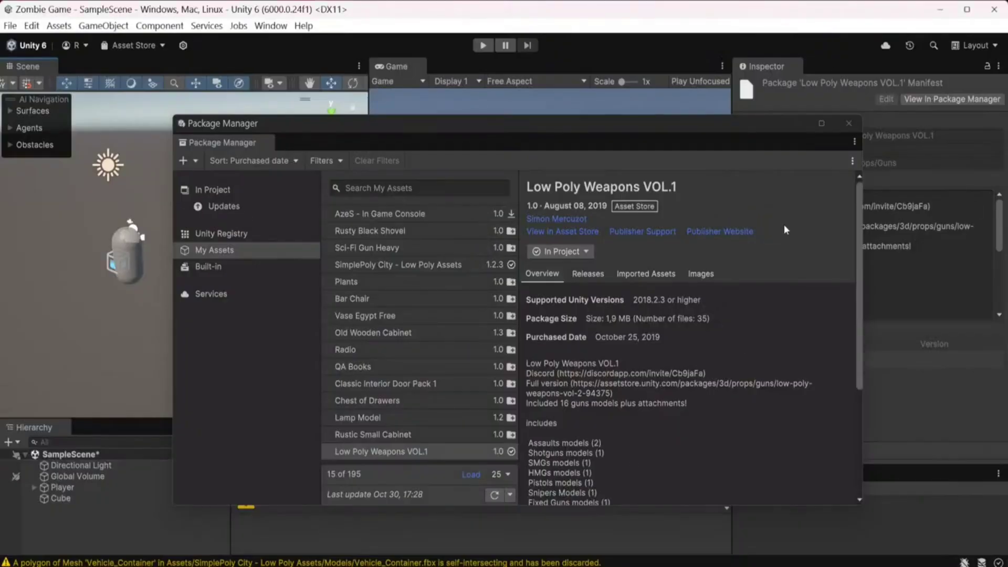
Close the Package Manager and show the project's Assets folders.
{"action": "left_click", "coordinate": [784, 229]}
{"action": "scroll", "coordinate": [656, 315], "scroll_direction": "down", "scroll_amount": 1}
{"action": "scroll", "coordinate": [682, 341], "scroll_direction": "up", "scroll_amount": 1}
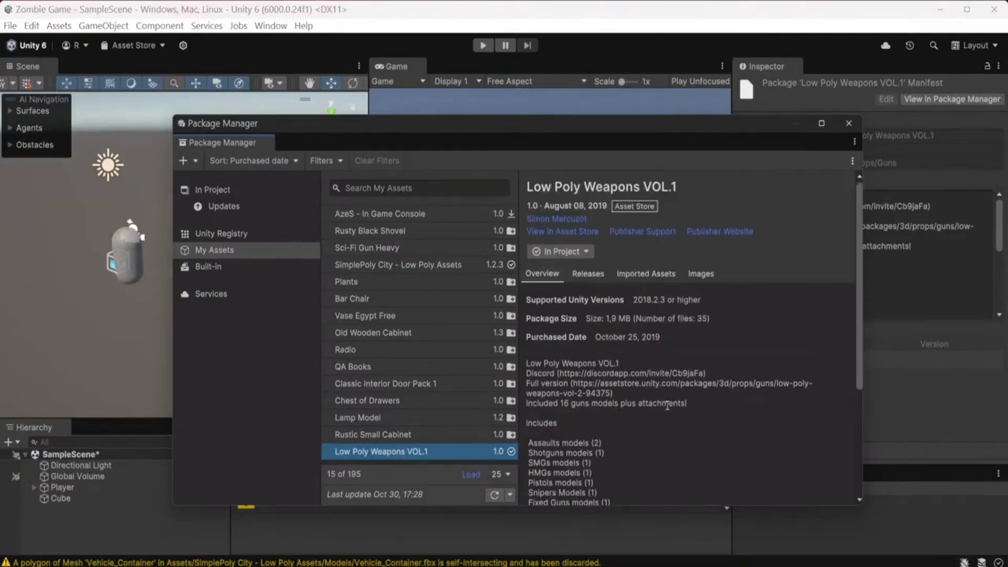
{"action": "scroll", "coordinate": [683, 341], "scroll_direction": "down", "scroll_amount": 4}
{"action": "left_click", "coordinate": [849, 122]}
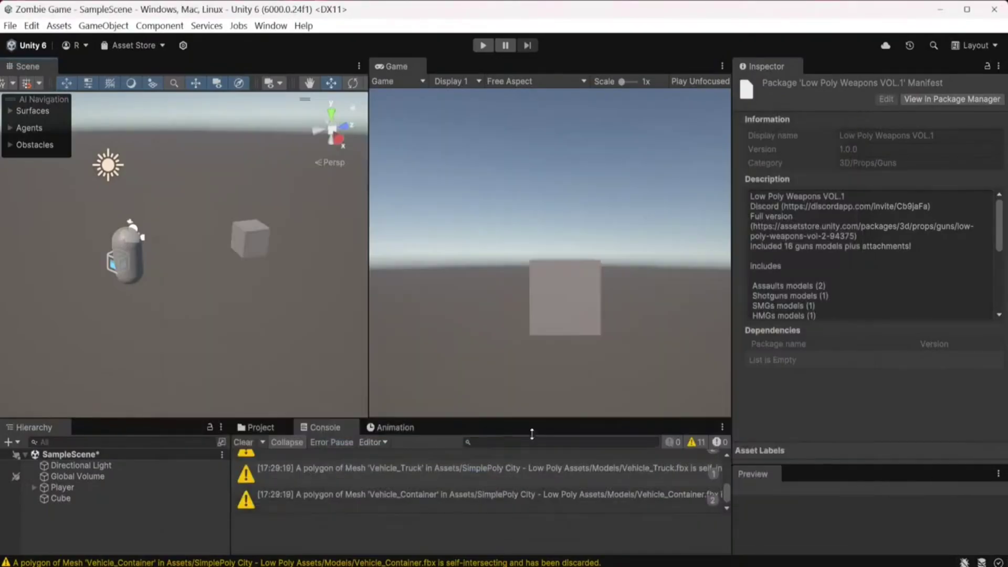
{"action": "left_click", "coordinate": [266, 426]}
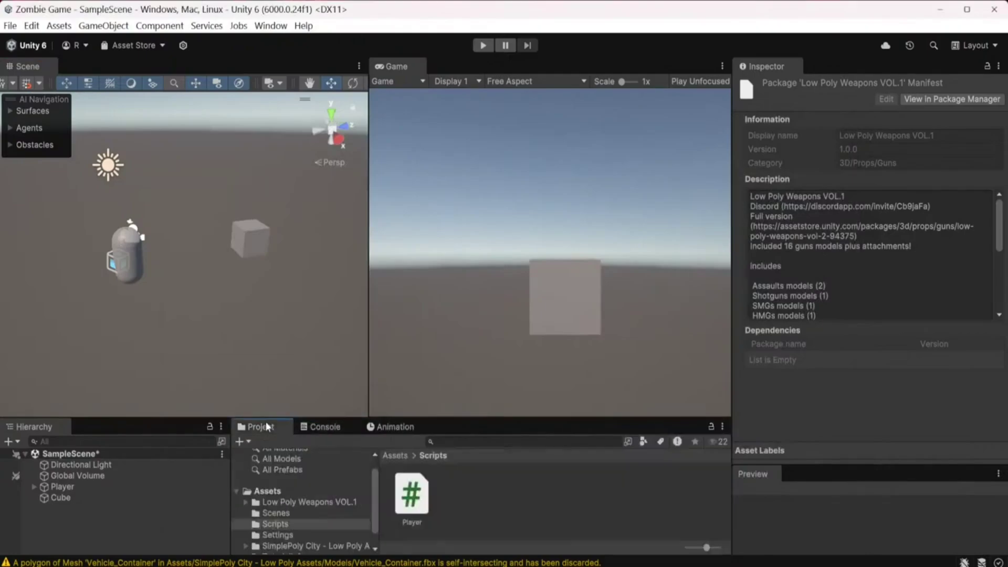
Open the SimplePoly City folder and save the current sample scene via File > Save.
{"action": "scroll", "coordinate": [301, 505], "scroll_direction": "down", "scroll_amount": 2}
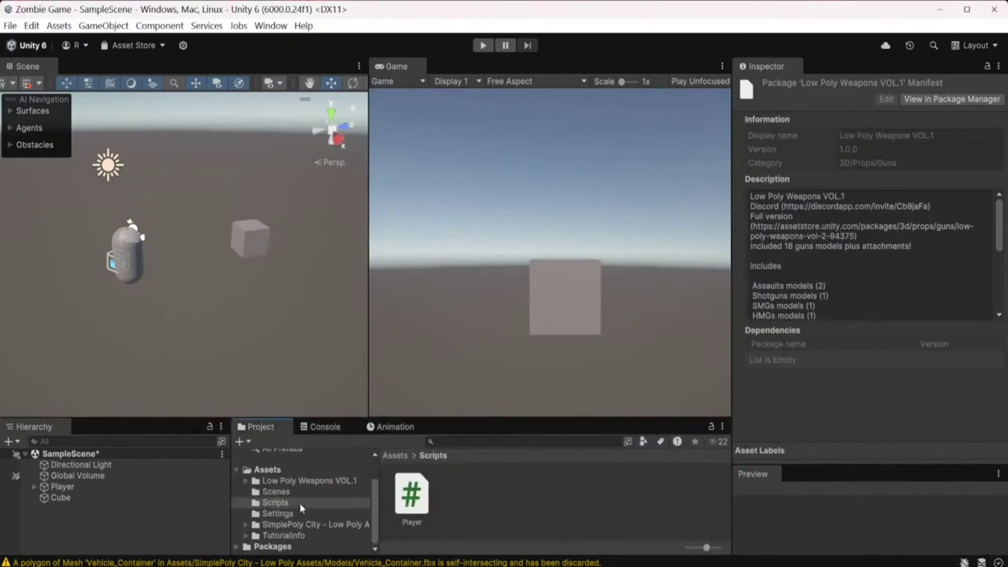
{"action": "left_click", "coordinate": [302, 525]}
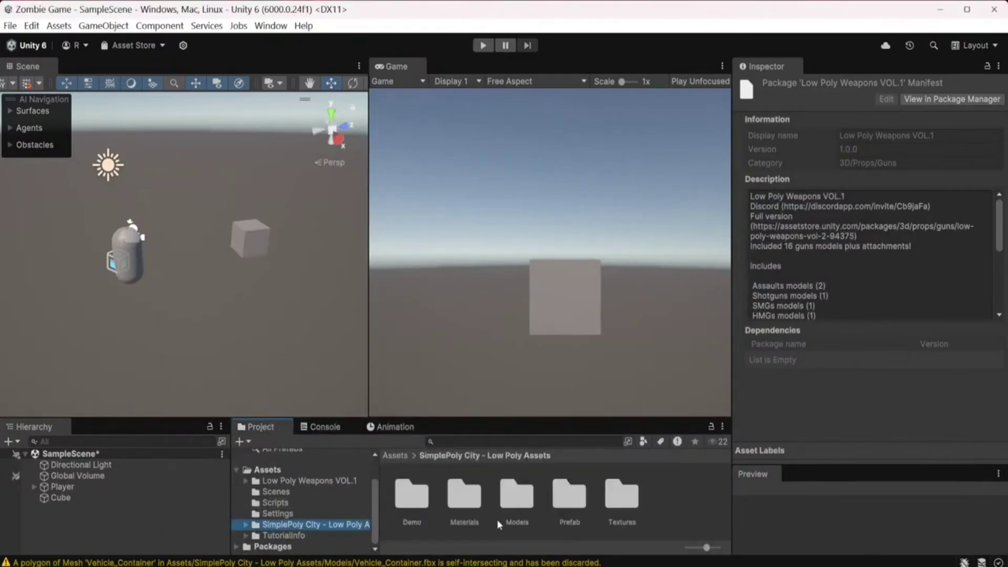
{"action": "left_click", "coordinate": [11, 26]}
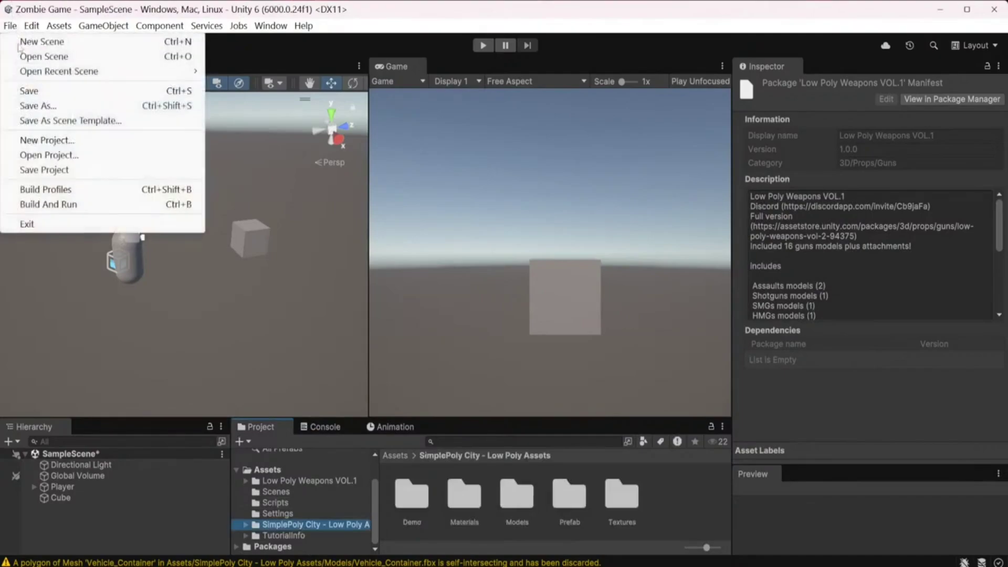
{"action": "left_click", "coordinate": [23, 91]}
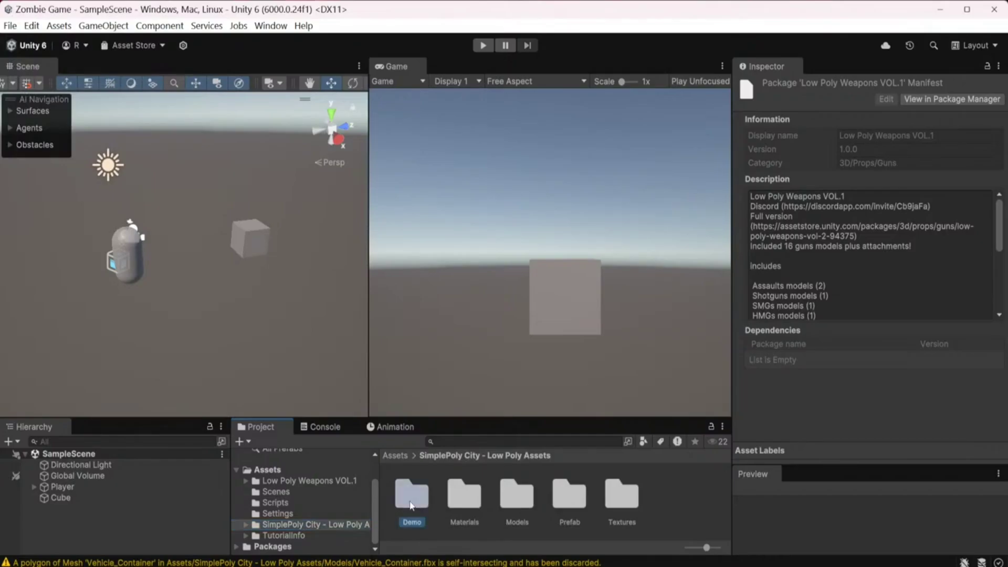
Load the SimplePoly City Demo scene, look over the city, and show its Materials folder.
{"action": "double_click", "coordinate": [410, 496]}
{"action": "double_click", "coordinate": [402, 496]}
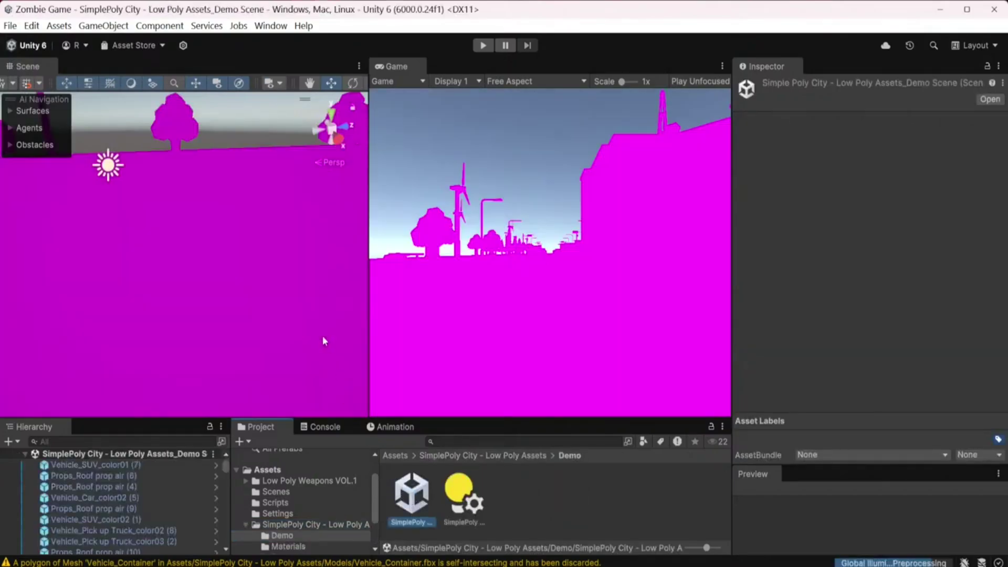
{"action": "right_click_drag", "start_coordinate": [323, 341], "coordinate": [280, 315]}
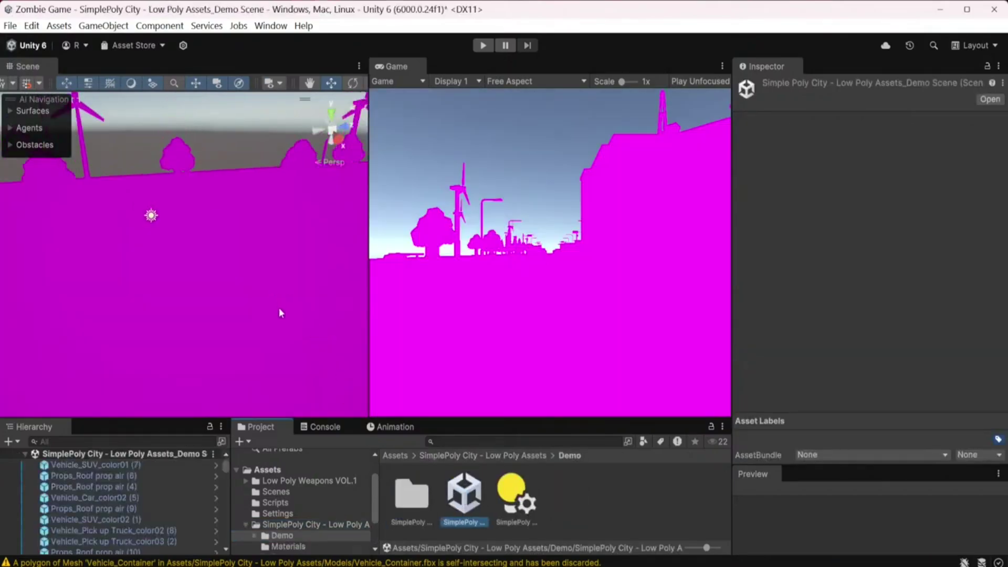
{"action": "scroll", "coordinate": [281, 316], "scroll_direction": "down", "scroll_amount": 5}
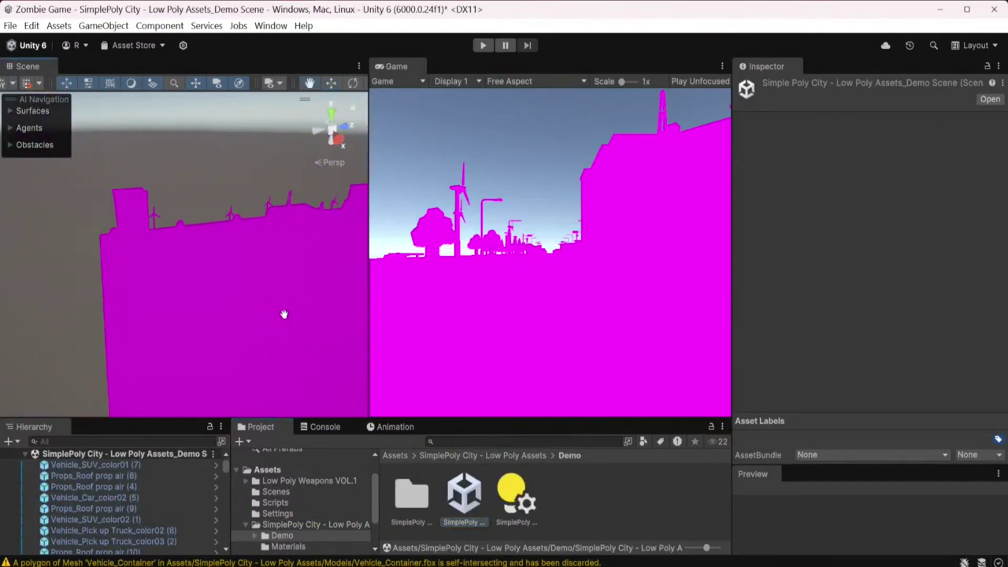
{"action": "left_click", "coordinate": [323, 548]}
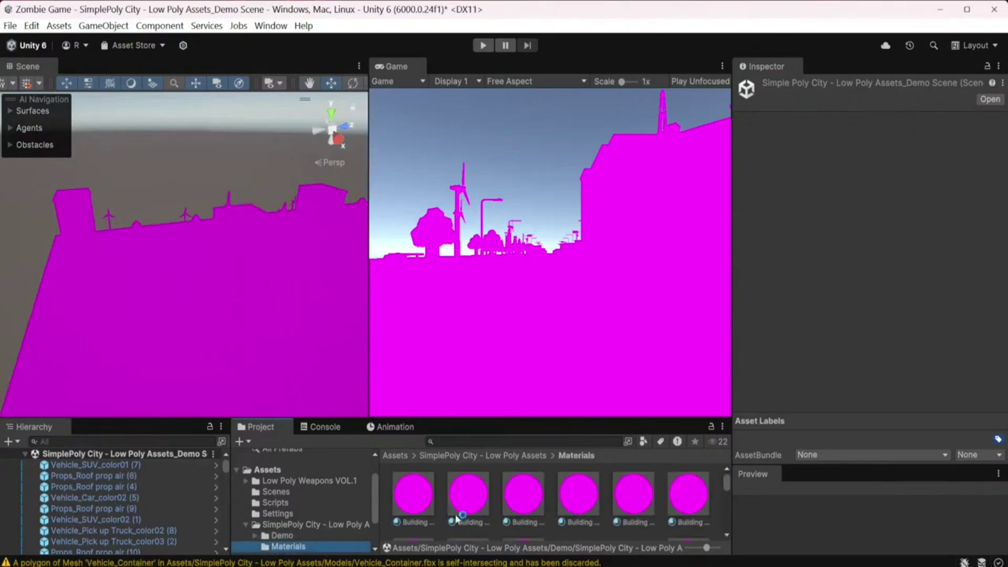
{"action": "scroll", "coordinate": [456, 517], "scroll_direction": "down", "scroll_amount": 5}
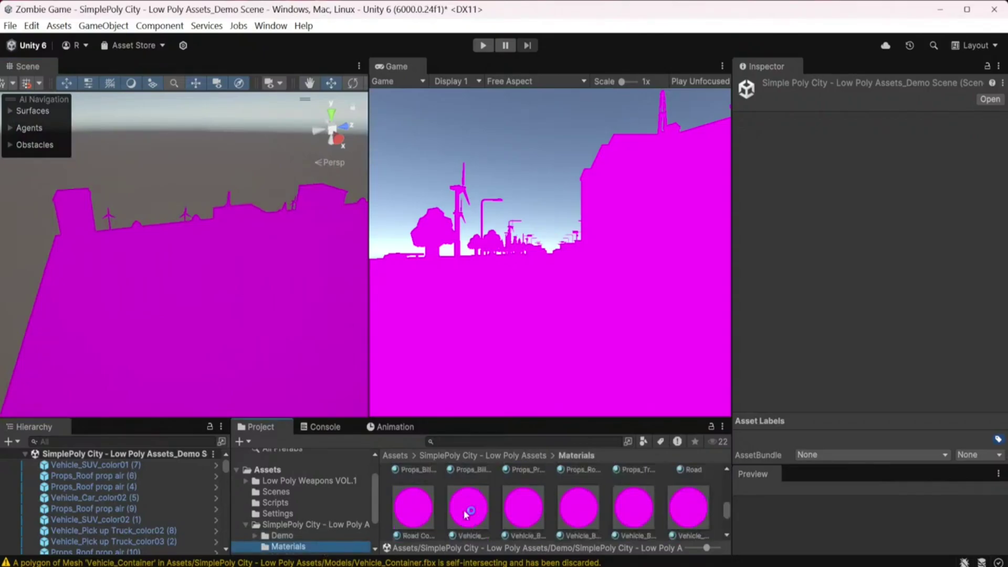
{"action": "scroll", "coordinate": [455, 509], "scroll_direction": "up", "scroll_amount": 3}
Select all 70 SimplePoly City materials and convert them with Edit > Rendering > Materials > Convert Selected Built-in Materials to URP.
{"action": "left_click", "coordinate": [442, 512]}
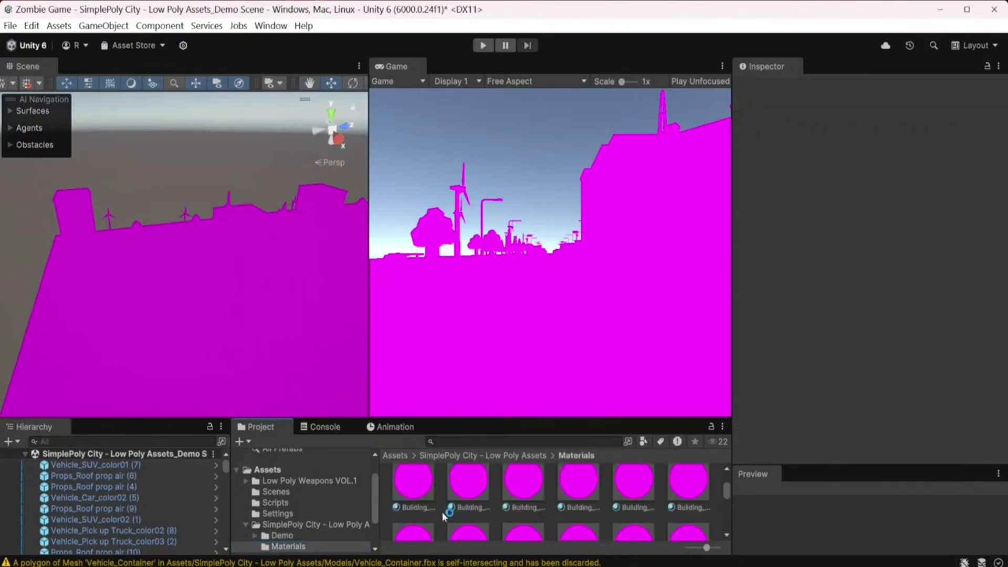
{"action": "key", "text": "ctrl+a"}
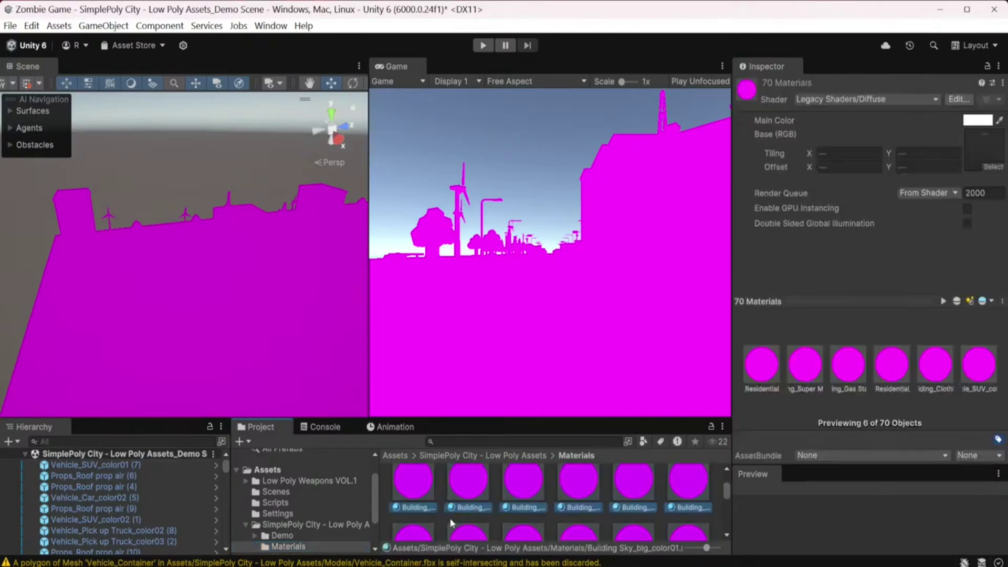
{"action": "scroll", "coordinate": [452, 502], "scroll_direction": "up", "scroll_amount": 1}
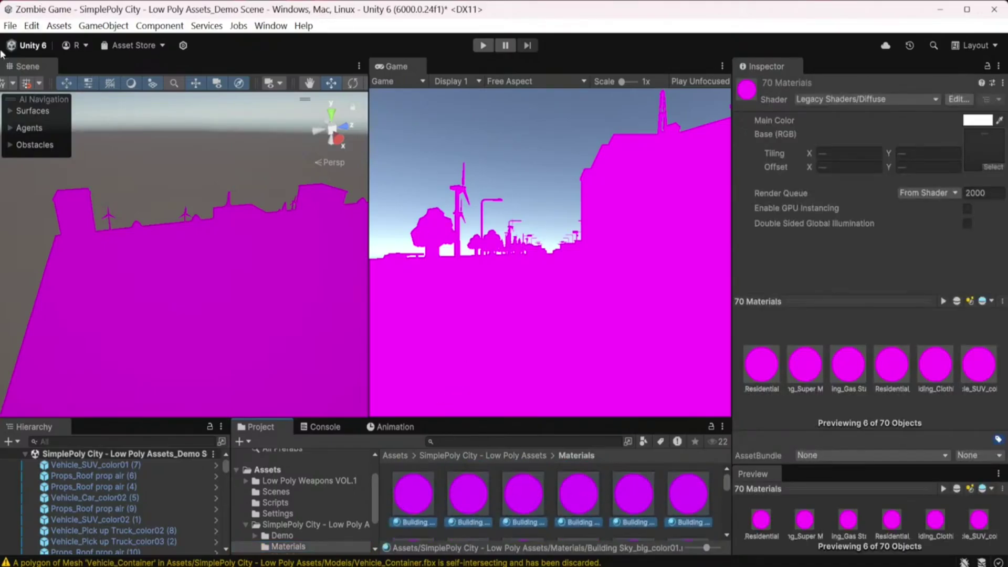
{"action": "left_click", "coordinate": [31, 26]}
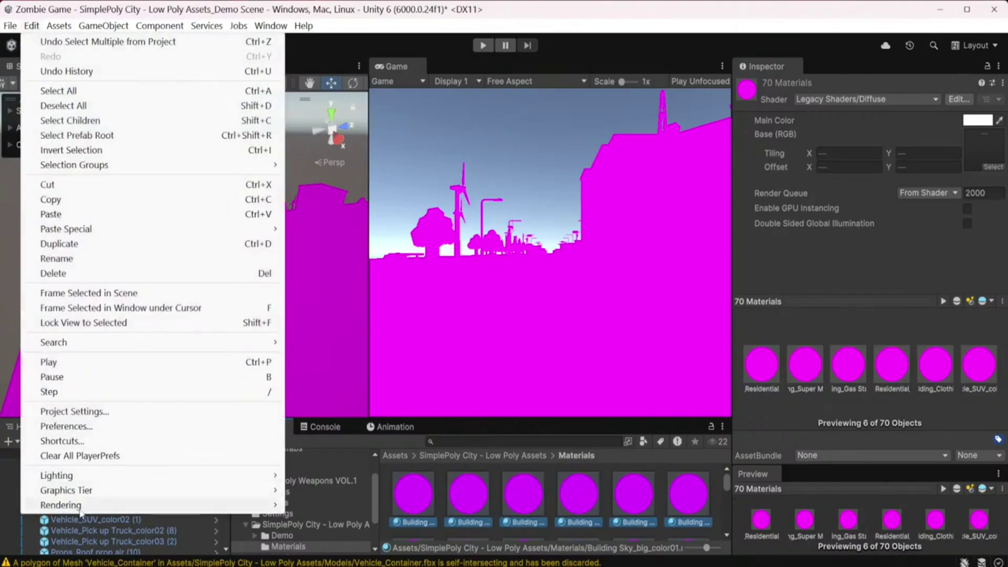
{"action": "mouse_move", "coordinate": [80, 507]}
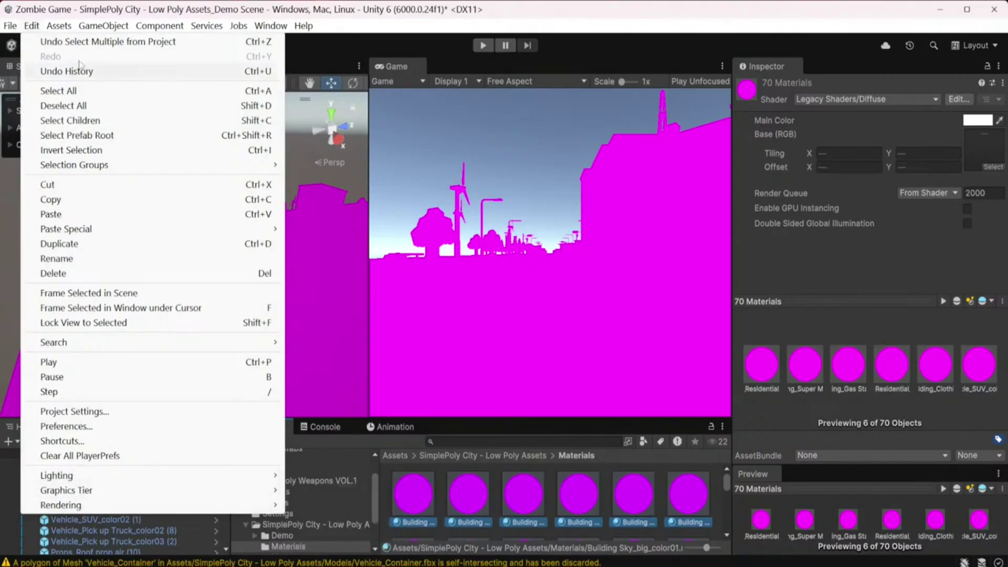
{"action": "mouse_move", "coordinate": [59, 26]}
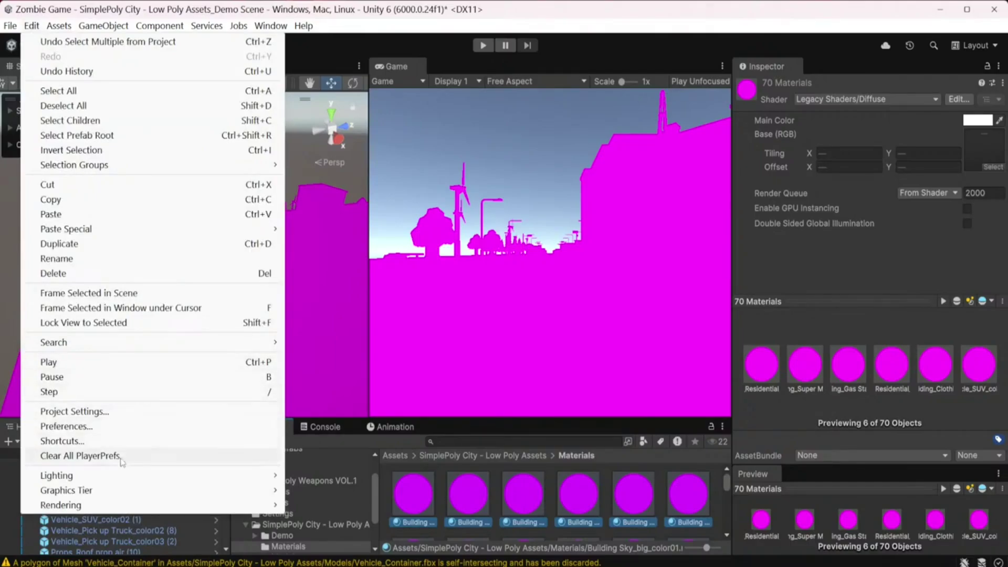
{"action": "mouse_move", "coordinate": [123, 477]}
{"action": "mouse_move", "coordinate": [113, 505]}
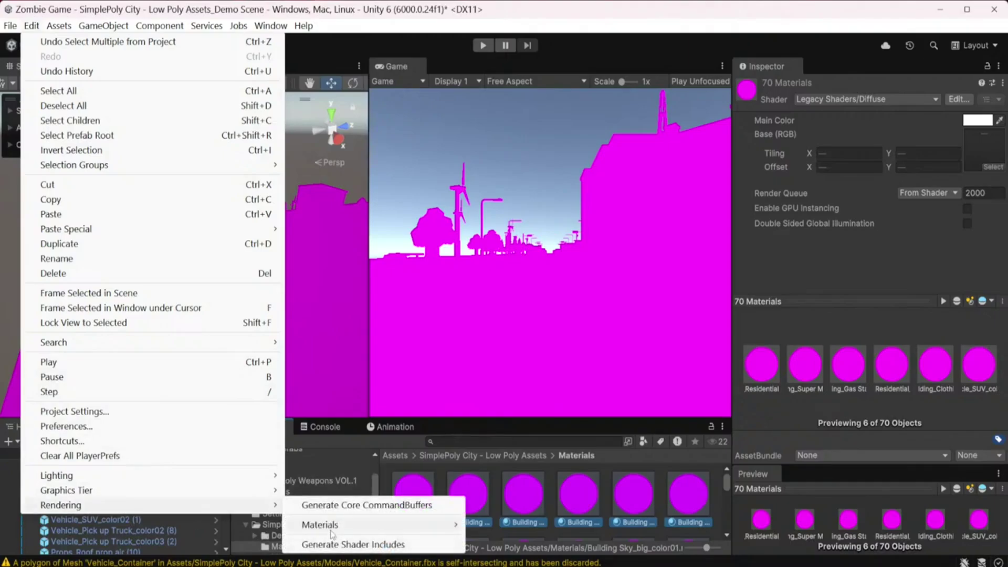
{"action": "mouse_move", "coordinate": [332, 526]}
{"action": "left_click", "coordinate": [503, 525]}
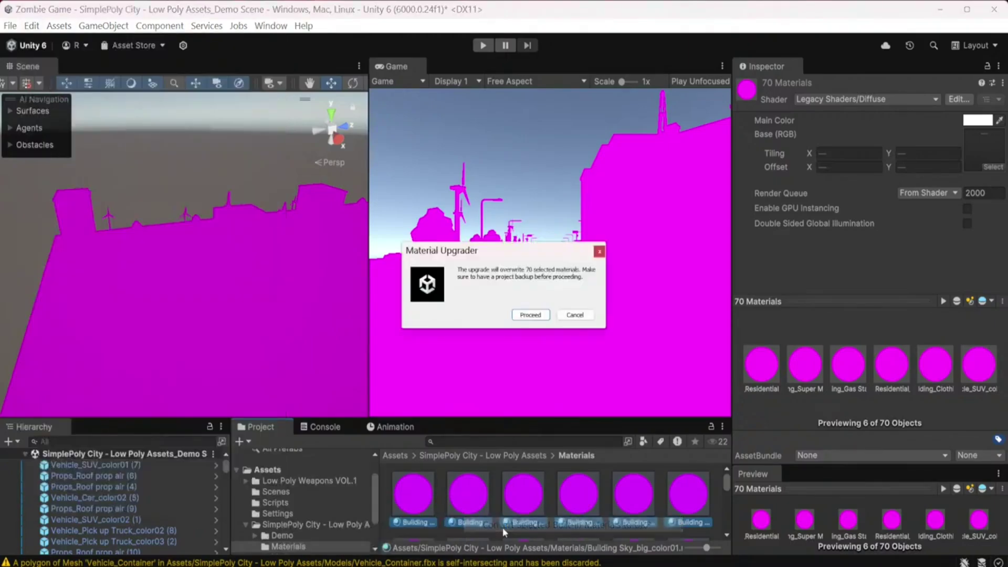
{"action": "left_click", "coordinate": [523, 315]}
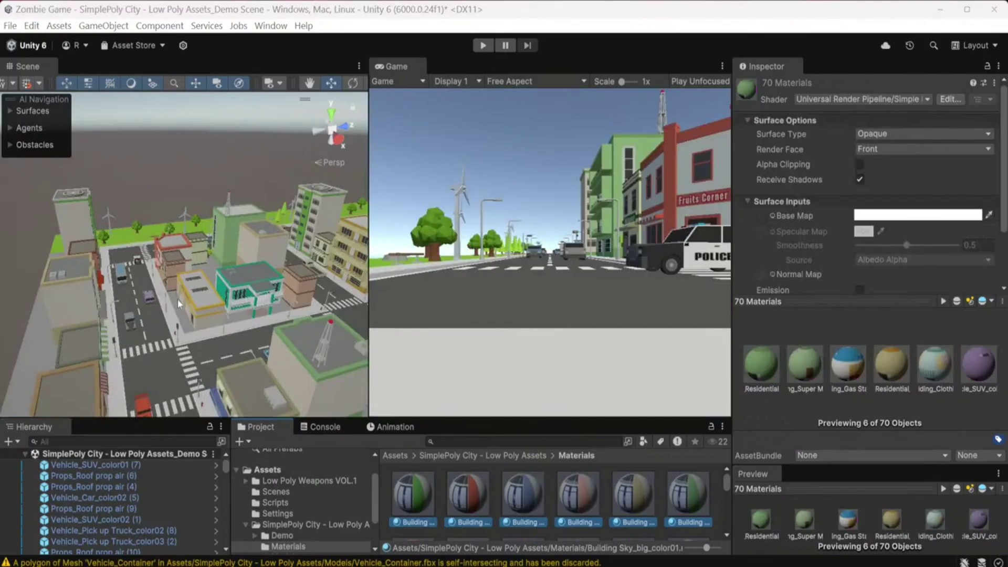
Orbit and zoom the Scene view to survey the full-colour city from another angle.
{"action": "scroll", "coordinate": [165, 325], "scroll_direction": "down", "scroll_amount": 5}
{"action": "scroll", "coordinate": [214, 322], "scroll_direction": "down", "scroll_amount": 3}
{"action": "right_click_drag", "start_coordinate": [215, 323], "coordinate": [301, 312]}
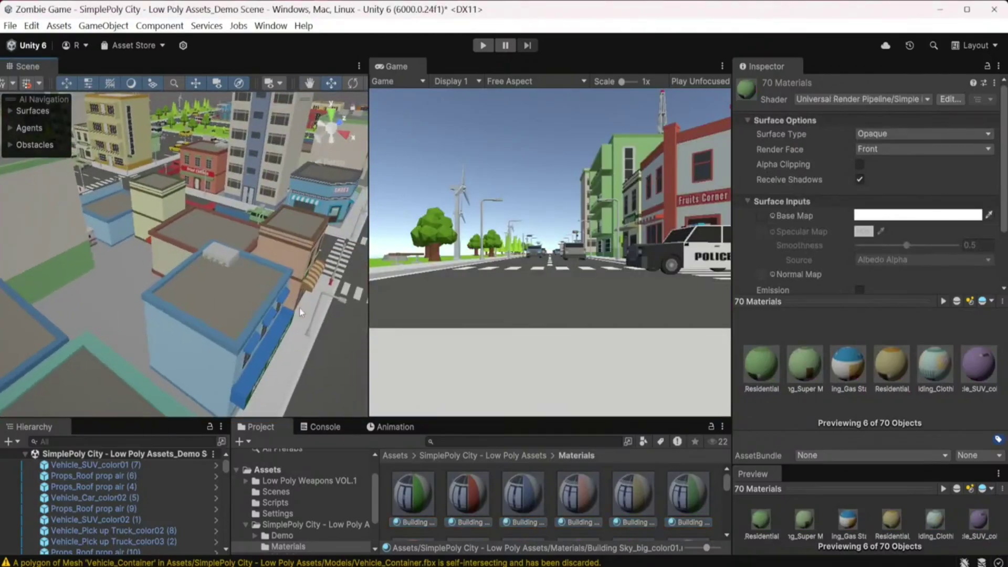
{"action": "scroll", "coordinate": [177, 321], "scroll_direction": "up", "scroll_amount": 4}
{"action": "scroll", "coordinate": [157, 357], "scroll_direction": "up", "scroll_amount": 4}
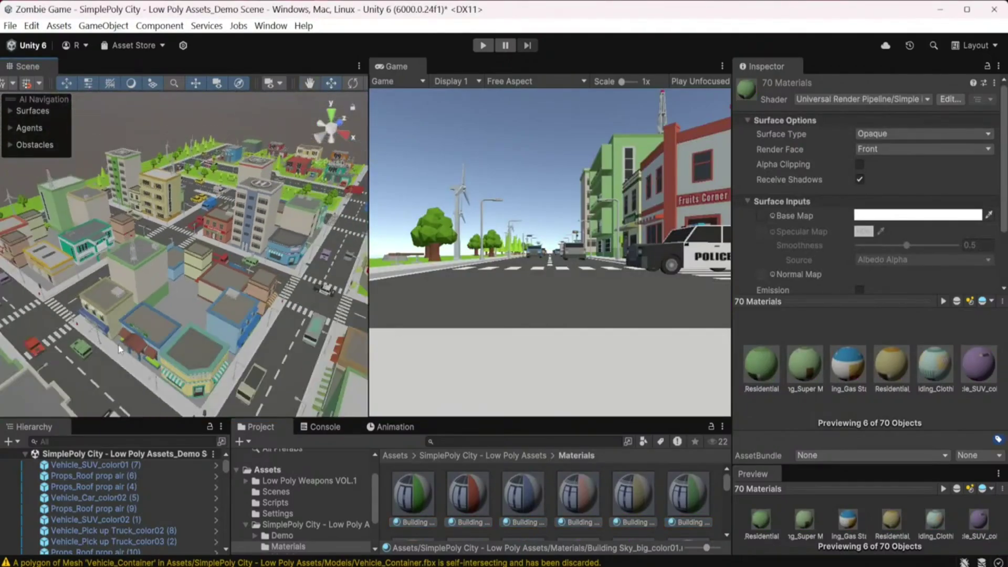
{"action": "scroll", "coordinate": [224, 264], "scroll_direction": "down", "scroll_amount": 5}
{"action": "scroll", "coordinate": [218, 312], "scroll_direction": "up", "scroll_amount": 4}
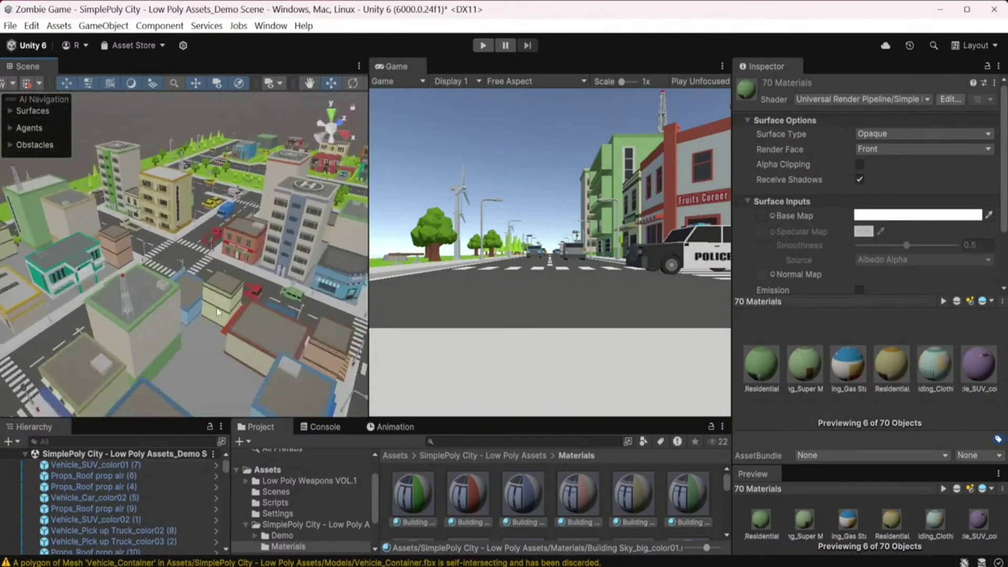
{"action": "scroll", "coordinate": [218, 313], "scroll_direction": "up", "scroll_amount": 5}
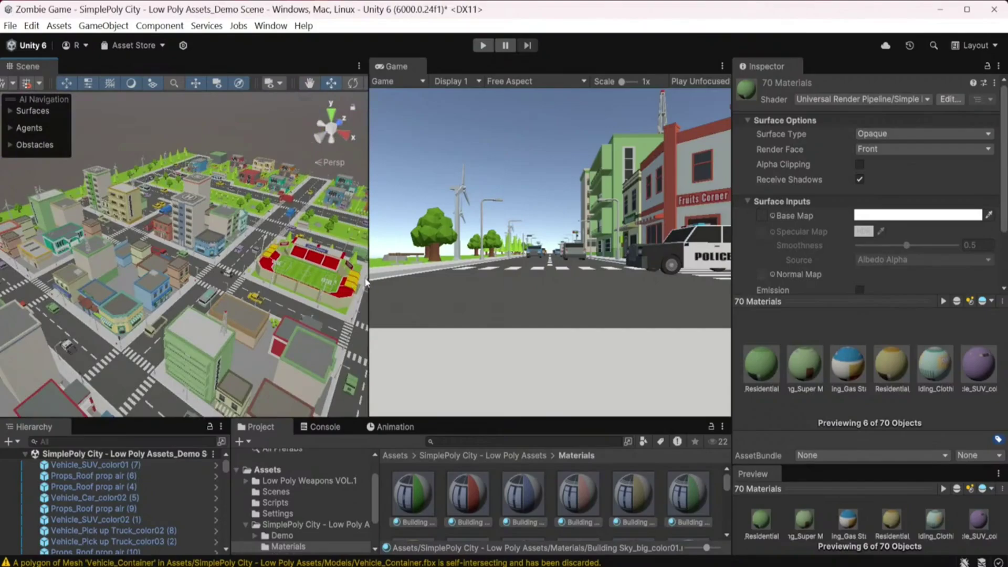
Drag the Scene/Game splitter right to widen the Scene view, then zoom around the city.
{"action": "left_click_drag", "start_coordinate": [369, 278], "coordinate": [540, 294]}
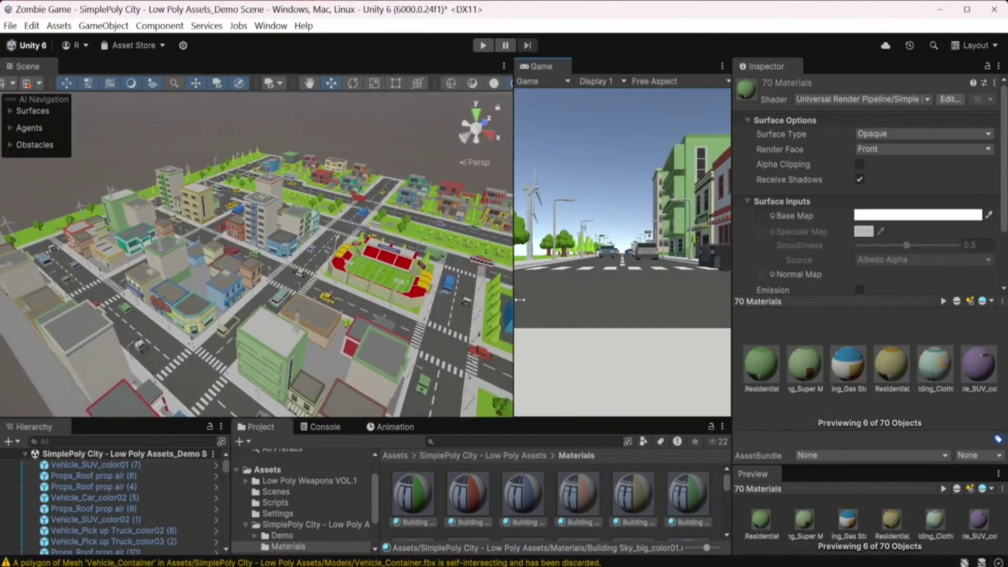
{"action": "scroll", "coordinate": [397, 320], "scroll_direction": "up", "scroll_amount": 3}
{"action": "scroll", "coordinate": [291, 291], "scroll_direction": "up", "scroll_amount": 3}
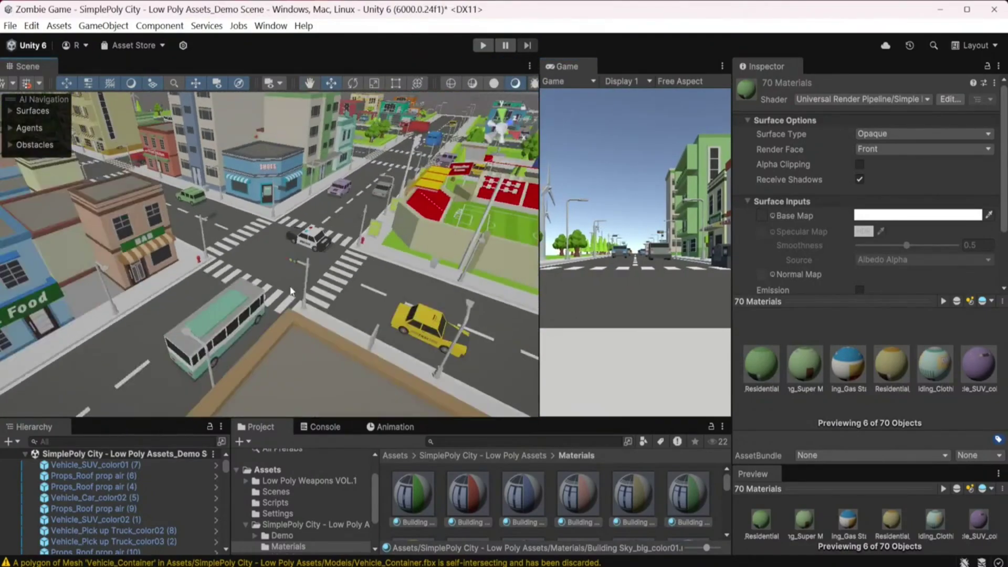
{"action": "scroll", "coordinate": [292, 291], "scroll_direction": "down", "scroll_amount": 6}
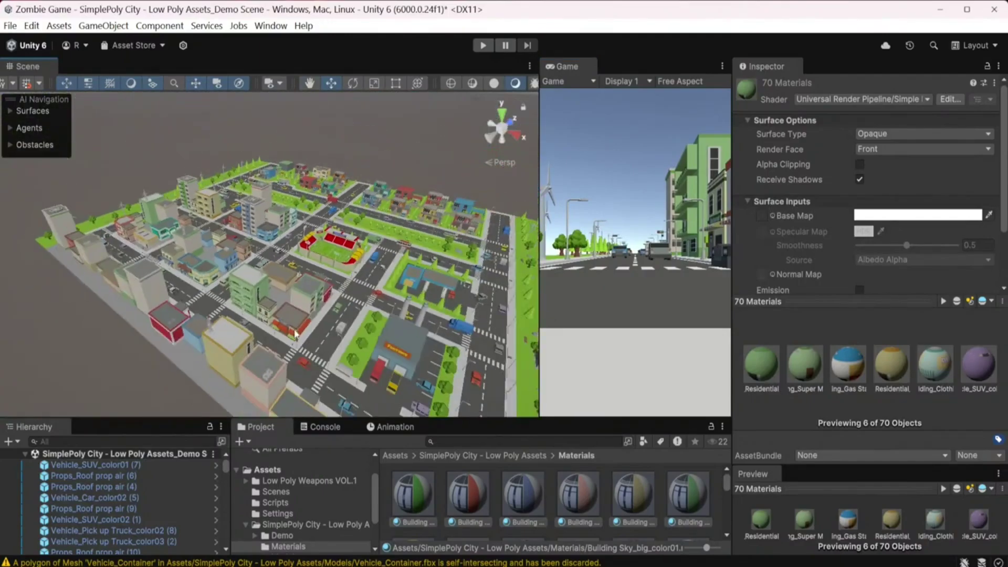
{"action": "scroll", "coordinate": [302, 319], "scroll_direction": "up", "scroll_amount": 3}
{"action": "scroll", "coordinate": [306, 323], "scroll_direction": "up", "scroll_amount": 3}
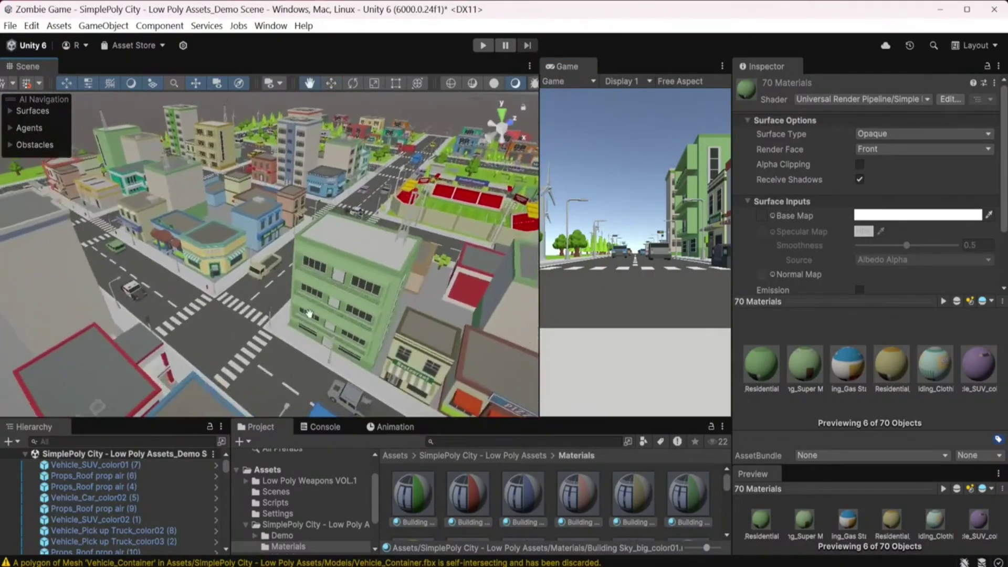
{"action": "scroll", "coordinate": [323, 304], "scroll_direction": "up", "scroll_amount": 5}
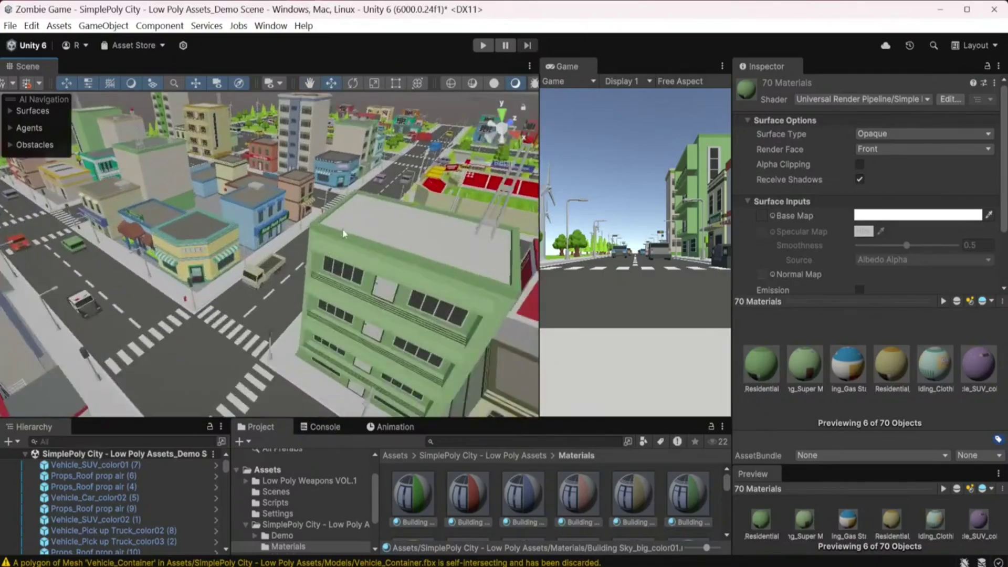
{"action": "scroll", "coordinate": [330, 278], "scroll_direction": "down", "scroll_amount": 3}
{"action": "scroll", "coordinate": [341, 247], "scroll_direction": "up", "scroll_amount": 3}
{"action": "scroll", "coordinate": [341, 247], "scroll_direction": "down", "scroll_amount": 3}
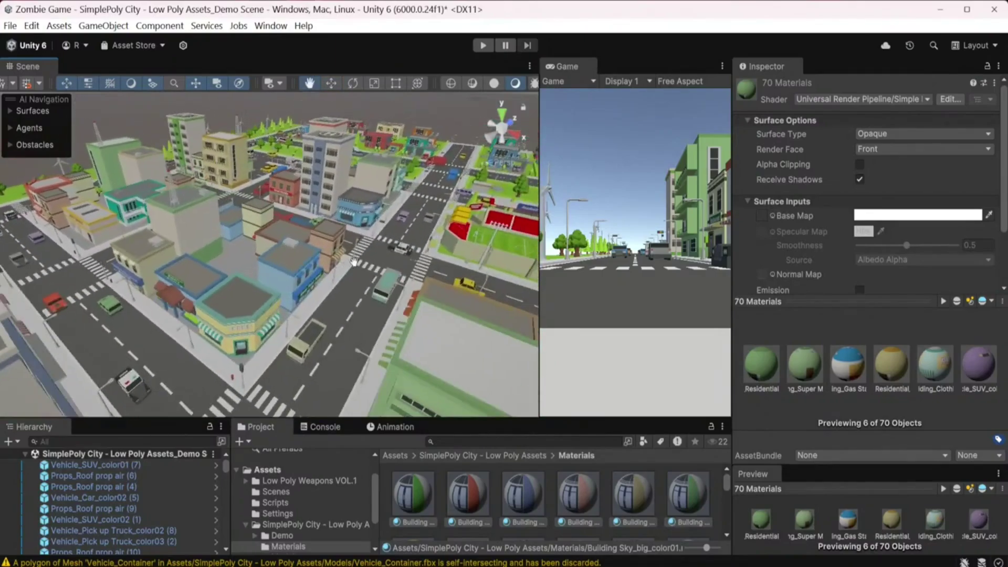
{"action": "scroll", "coordinate": [302, 494], "scroll_direction": "down", "scroll_amount": 3}
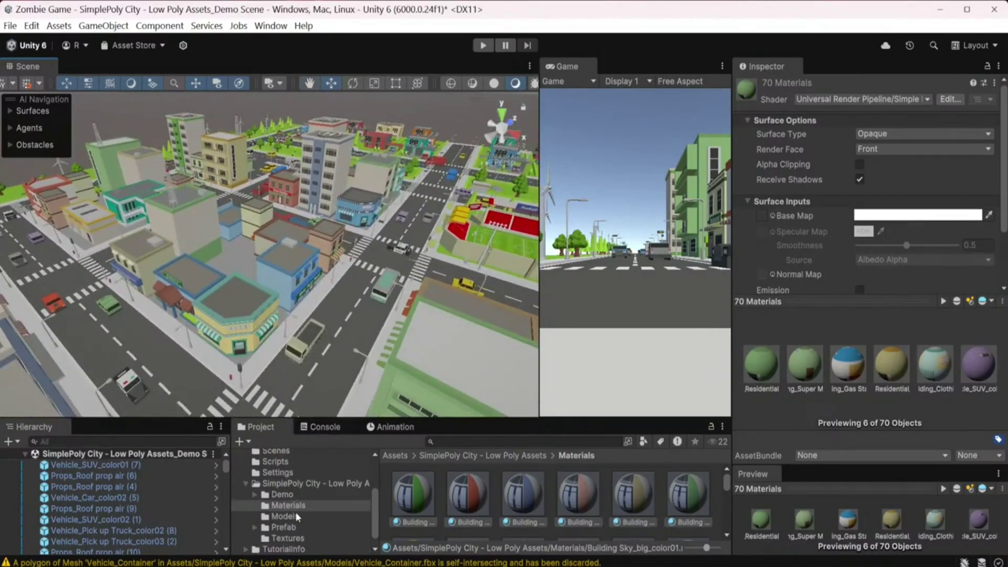
Open the SimplePoly City Prefab/Props folder and browse its magenta prop thumbnails.
{"action": "left_click", "coordinate": [286, 527]}
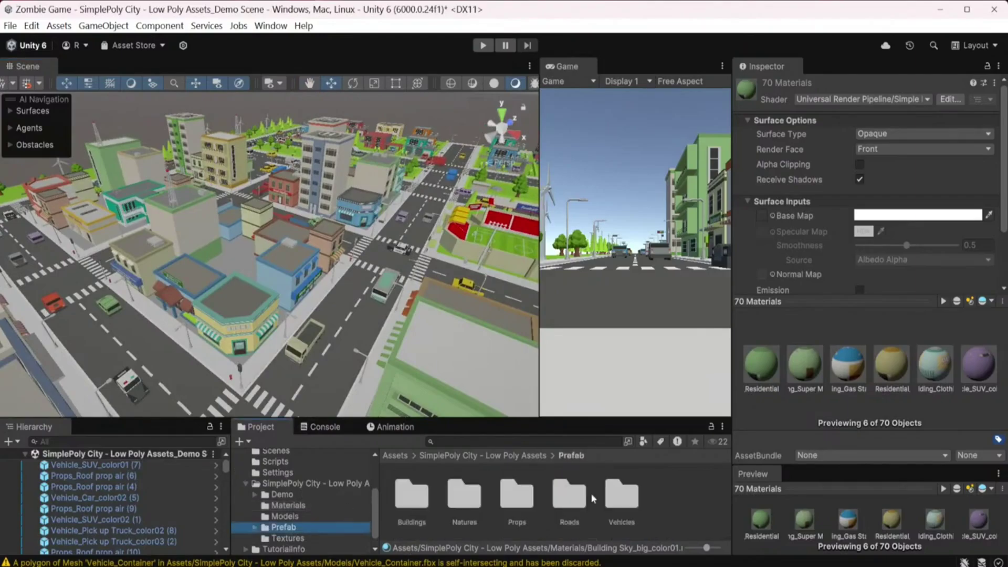
{"action": "double_click", "coordinate": [518, 521]}
{"action": "scroll", "coordinate": [435, 497], "scroll_direction": "down", "scroll_amount": 1}
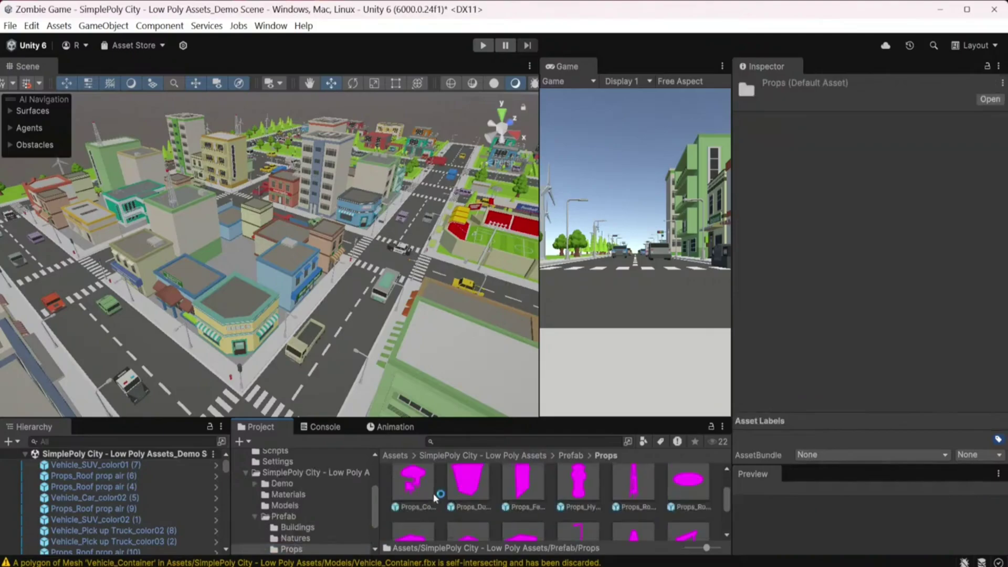
{"action": "scroll", "coordinate": [466, 505], "scroll_direction": "up", "scroll_amount": 1}
{"action": "scroll", "coordinate": [304, 498], "scroll_direction": "up", "scroll_amount": 3}
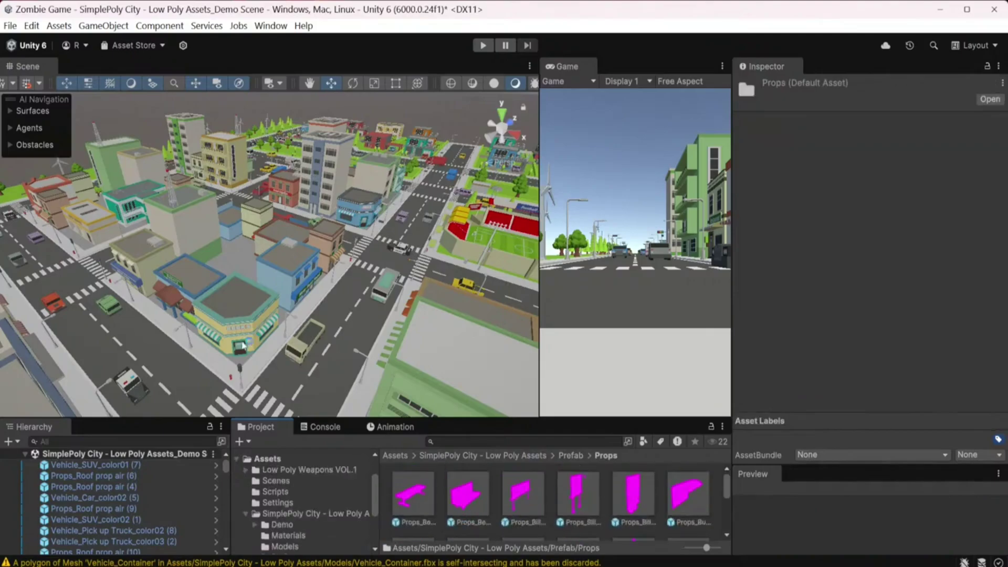
{"action": "scroll", "coordinate": [241, 347], "scroll_direction": "up", "scroll_amount": 10}
{"action": "scroll", "coordinate": [242, 347], "scroll_direction": "down", "scroll_amount": 10}
{"action": "scroll", "coordinate": [245, 347], "scroll_direction": "up", "scroll_amount": 3}
{"action": "scroll", "coordinate": [252, 348], "scroll_direction": "up", "scroll_amount": 2}
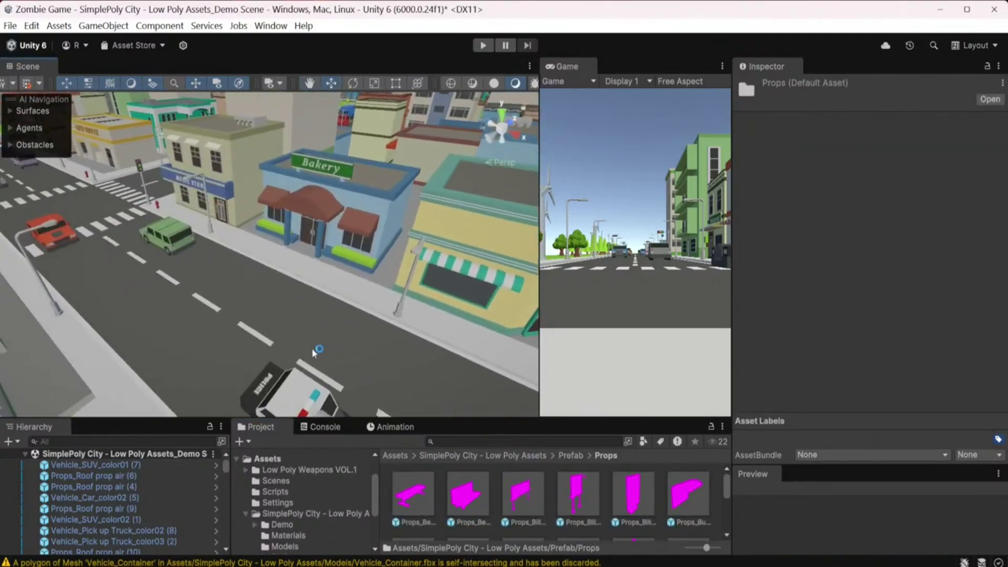
{"action": "scroll", "coordinate": [258, 348], "scroll_direction": "up", "scroll_amount": 2}
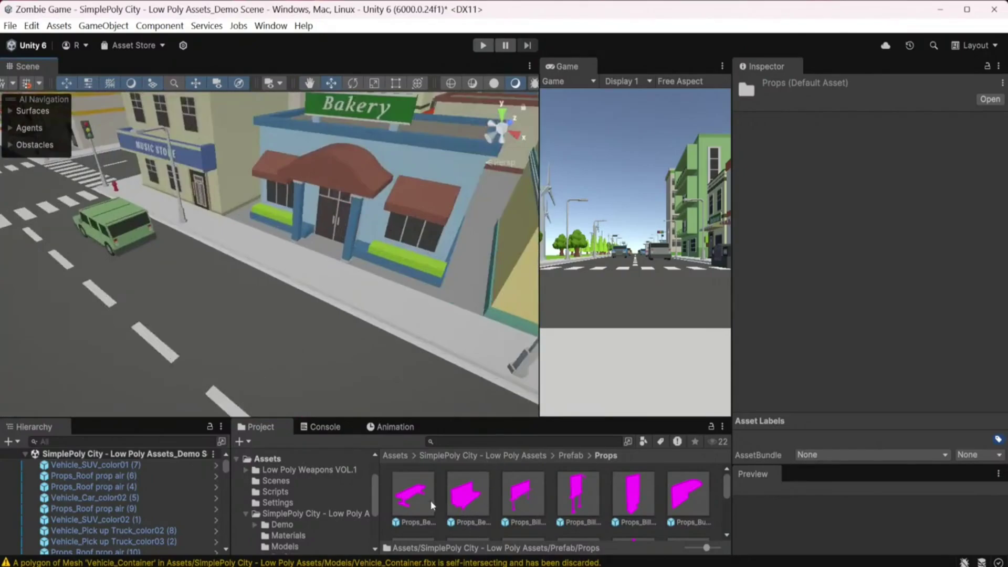
Try placing a billboard prop, then orbit the Scene view to a high, wide city view.
{"action": "mouse_move", "coordinate": [526, 500]}
{"action": "left_mouse_down"}
{"action": "mouse_move", "coordinate": [247, 319]}
{"action": "mouse_move", "coordinate": [513, 499]}
{"action": "left_mouse_up"}
{"action": "scroll", "coordinate": [512, 499], "scroll_direction": "down", "scroll_amount": 1}
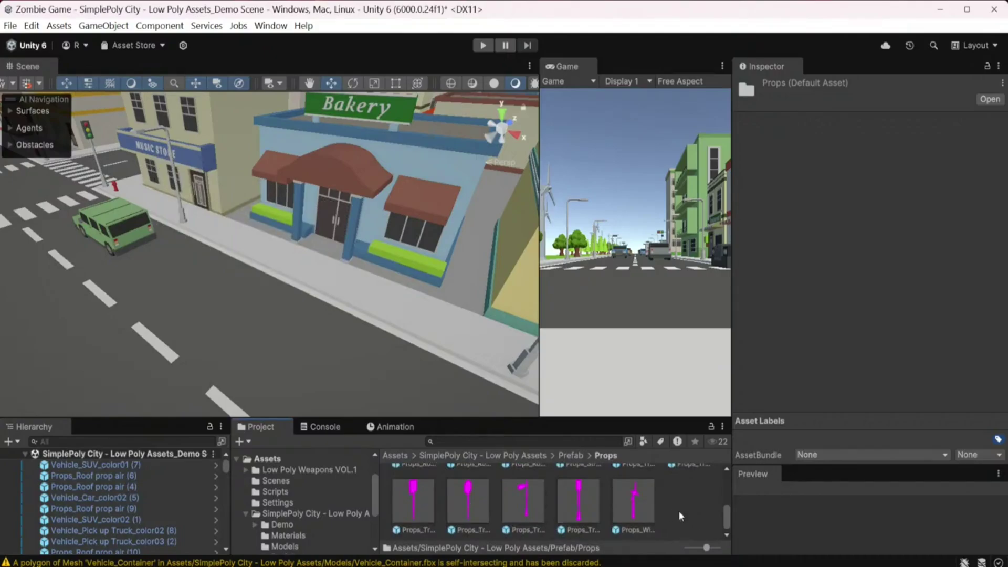
{"action": "scroll", "coordinate": [666, 524], "scroll_direction": "up", "scroll_amount": 1}
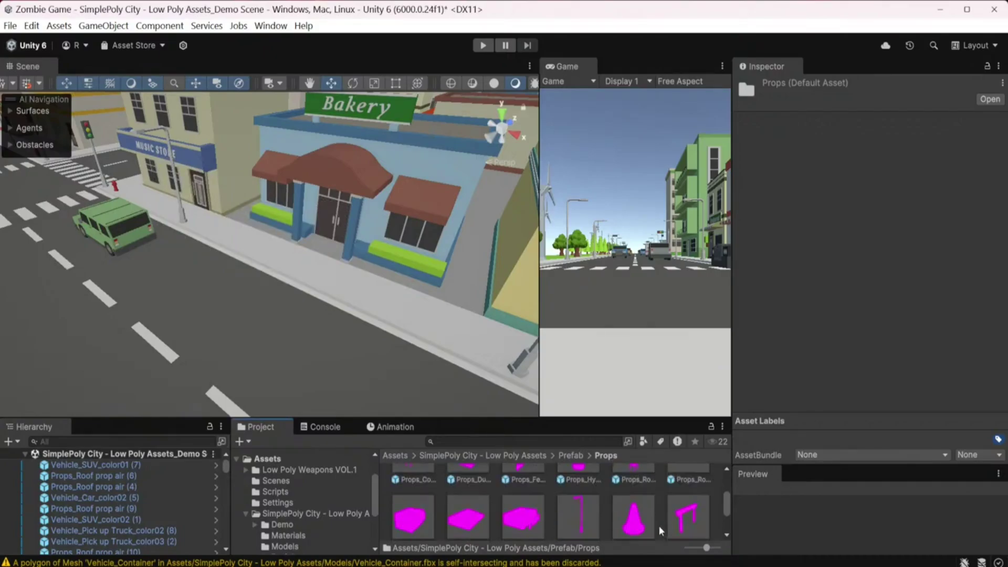
{"action": "scroll", "coordinate": [414, 305], "scroll_direction": "down", "scroll_amount": 5}
{"action": "mouse_move", "coordinate": [291, 244]}
{"action": "left_mouse_down", "text": "alt"}
{"action": "mouse_move", "coordinate": [319, 310]}
{"action": "mouse_move", "coordinate": [610, 296]}
{"action": "left_mouse_up", "text": "alt"}
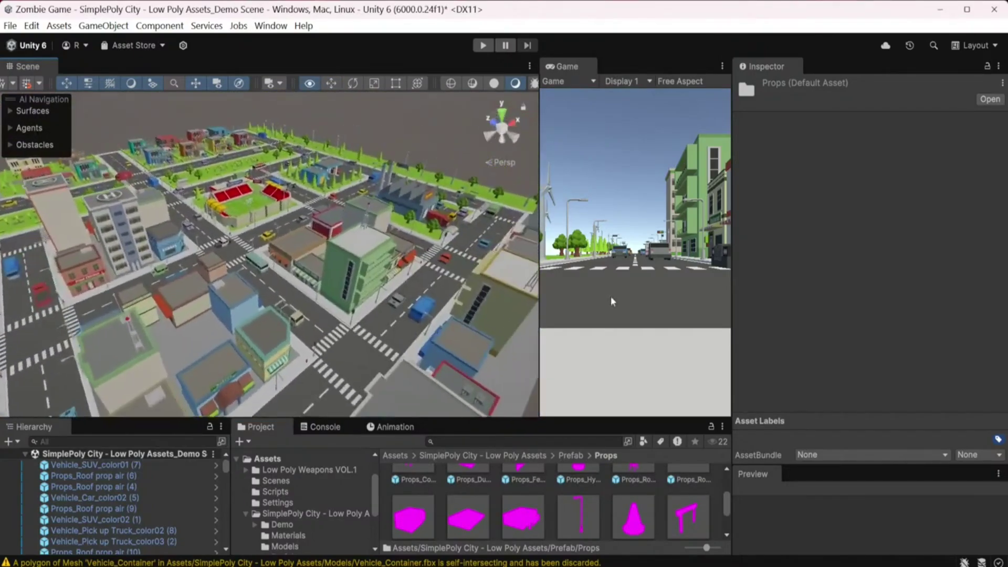
{"action": "scroll", "coordinate": [321, 511], "scroll_direction": "up", "scroll_amount": 2}
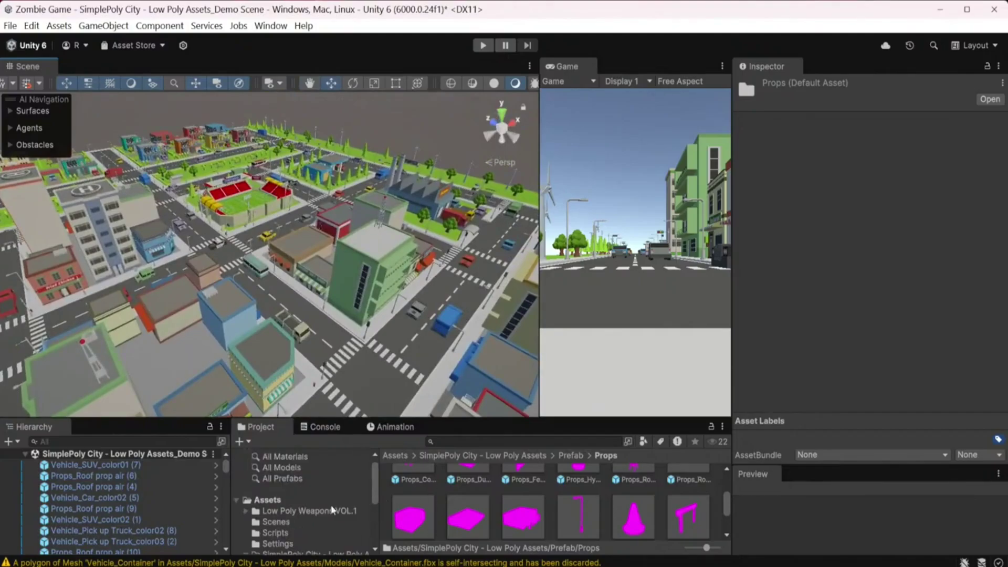
{"action": "scroll", "coordinate": [332, 511], "scroll_direction": "down", "scroll_amount": 2}
{"action": "scroll", "coordinate": [332, 511], "scroll_direction": "down", "scroll_amount": 2}
{"action": "scroll", "coordinate": [303, 478], "scroll_direction": "up", "scroll_amount": 2}
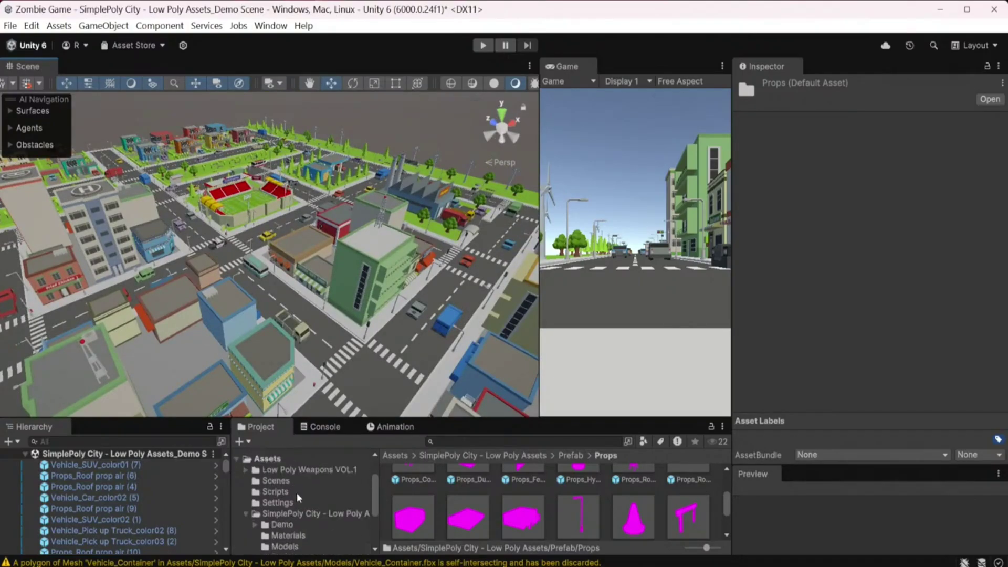
Save the city scene, open Assets/Scenes/SampleScene, and show the Assets root folder.
{"action": "left_click", "coordinate": [245, 514]}
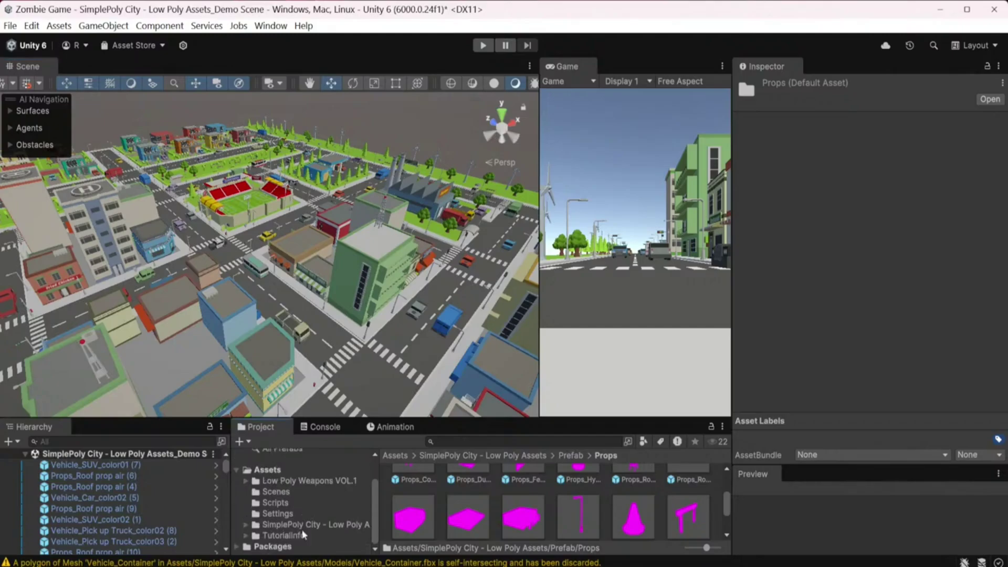
{"action": "left_click", "coordinate": [301, 494]}
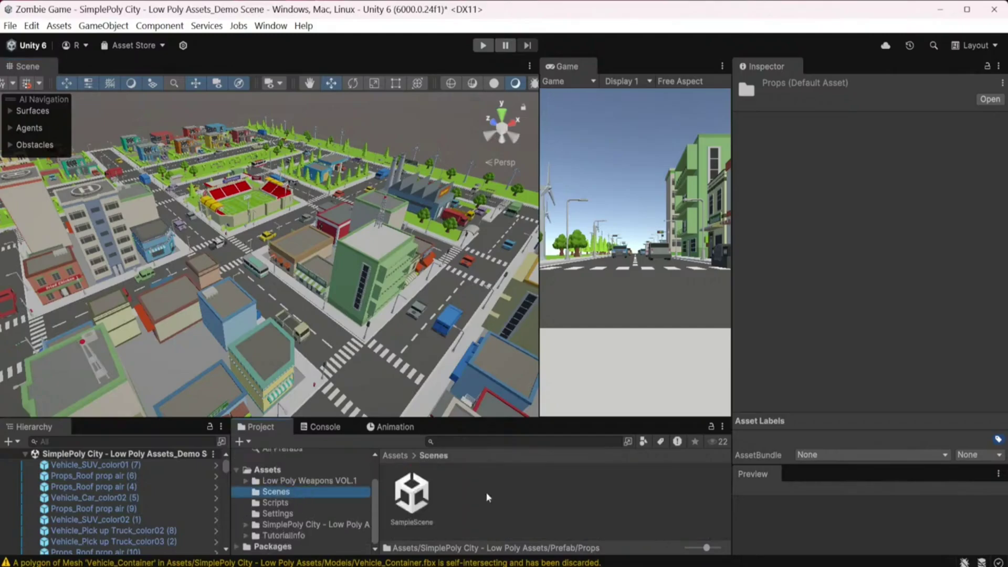
{"action": "left_click", "coordinate": [419, 503]}
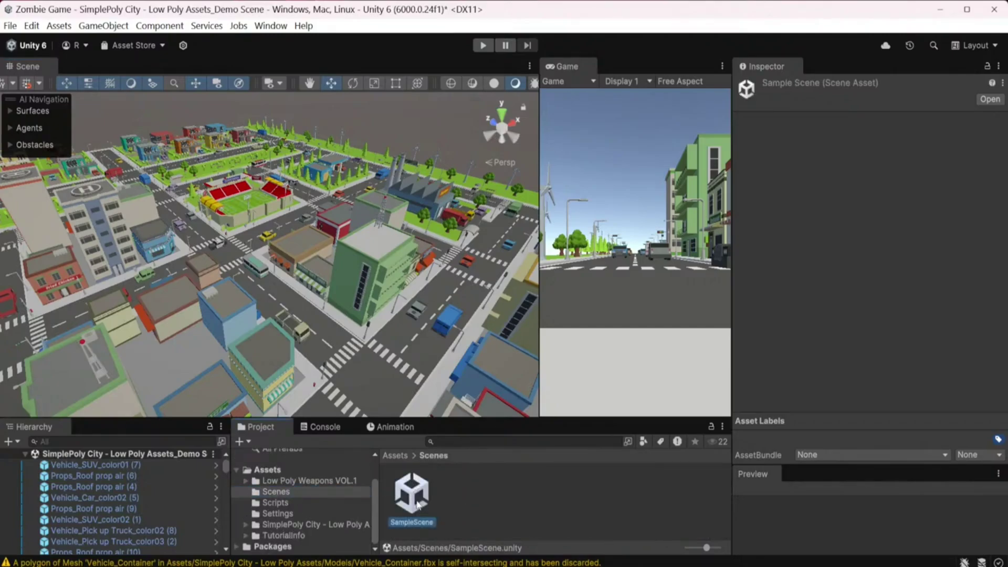
{"action": "double_click", "coordinate": [419, 504]}
{"action": "left_click", "coordinate": [488, 316]}
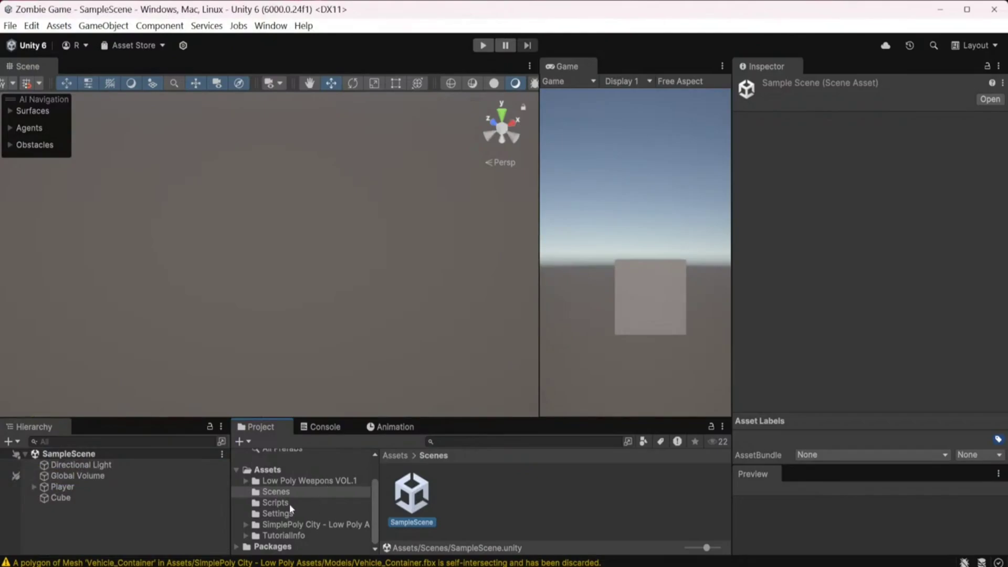
{"action": "left_click", "coordinate": [291, 468]}
Create an Assets/prefabs folder and drag Player into it to make a Player prefab.
{"action": "scroll", "coordinate": [559, 524], "scroll_direction": "down", "scroll_amount": 2}
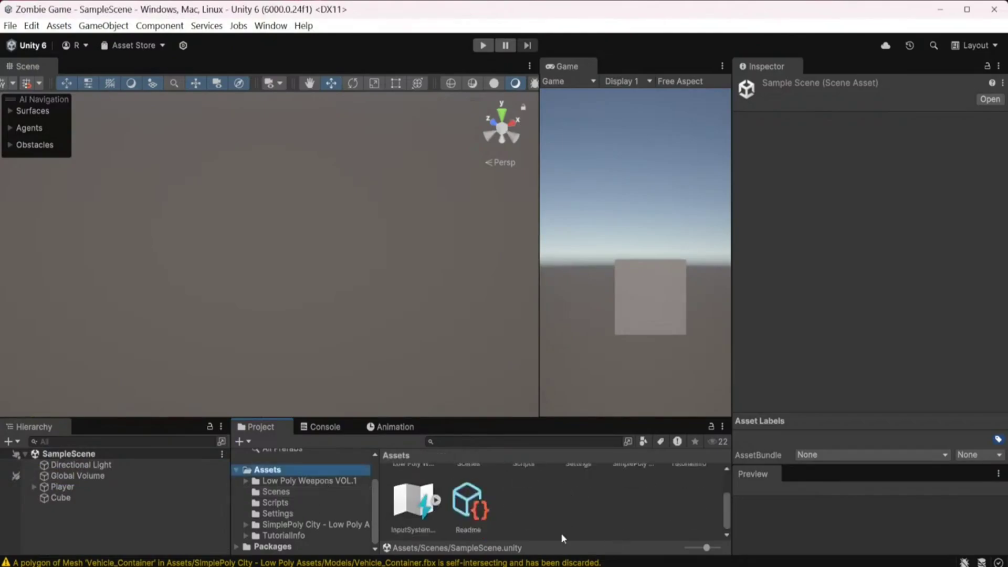
{"action": "right_click", "coordinate": [555, 513]}
{"action": "mouse_move", "coordinate": [598, 145]}
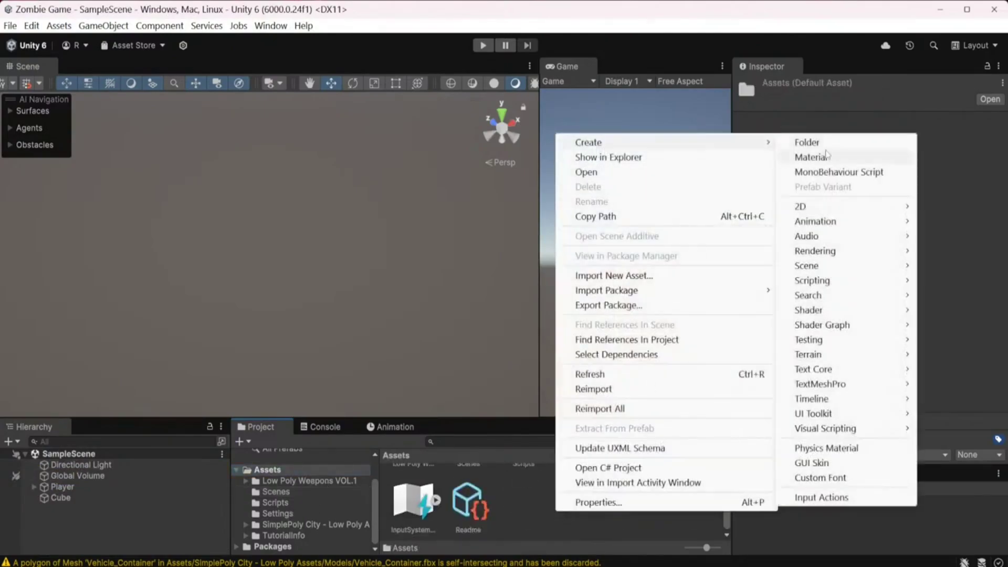
{"action": "left_click", "coordinate": [800, 140]}
{"action": "type", "text": "prefab"}
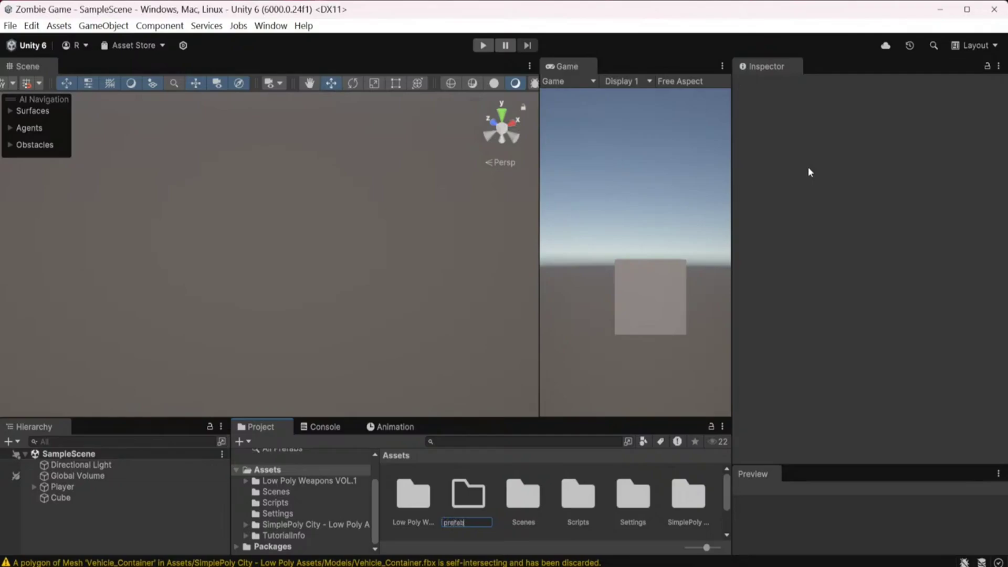
{"action": "key", "text": "Return"}
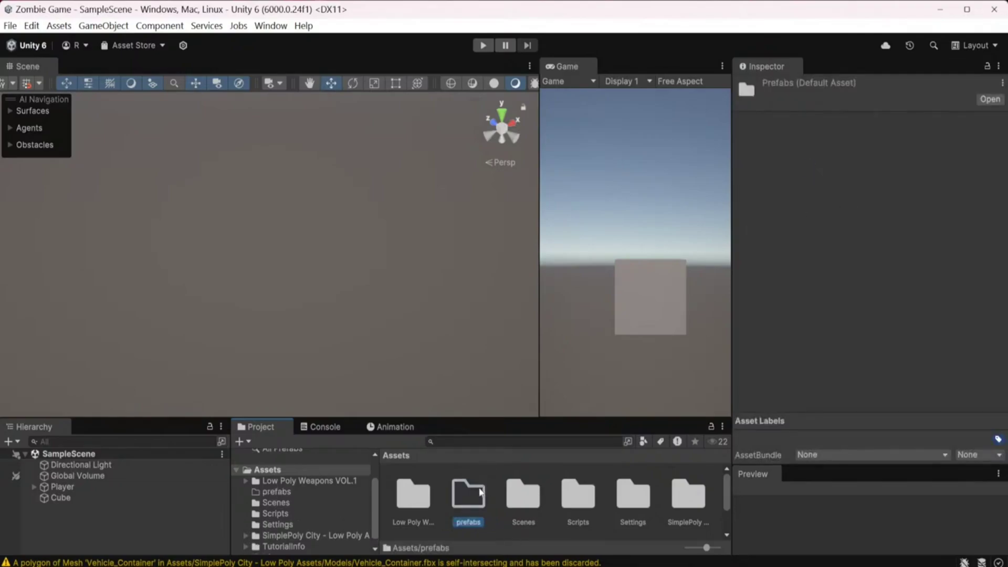
{"action": "double_click", "coordinate": [480, 491]}
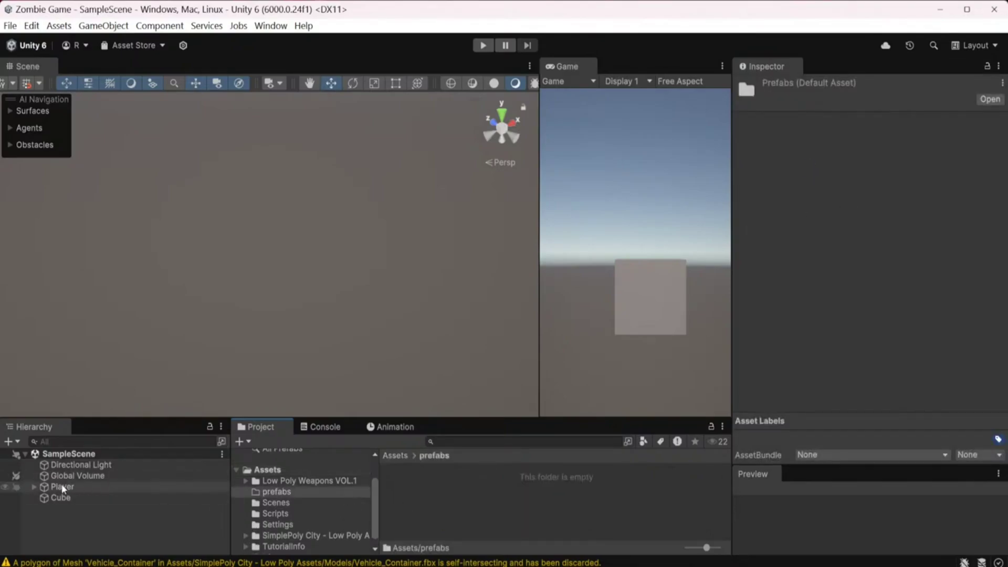
{"action": "left_click_drag", "start_coordinate": [62, 489], "coordinate": [425, 498]}
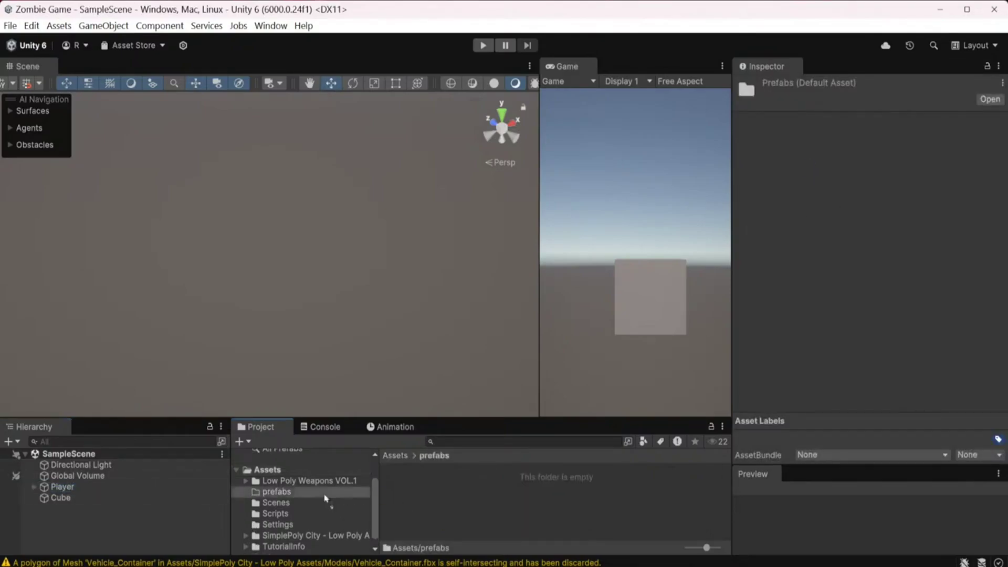
{"action": "left_click", "coordinate": [486, 497]}
Expand SimplePoly City in the Project tree and show its Demo folder contents.
{"action": "scroll", "coordinate": [313, 525], "scroll_direction": "down", "scroll_amount": 1}
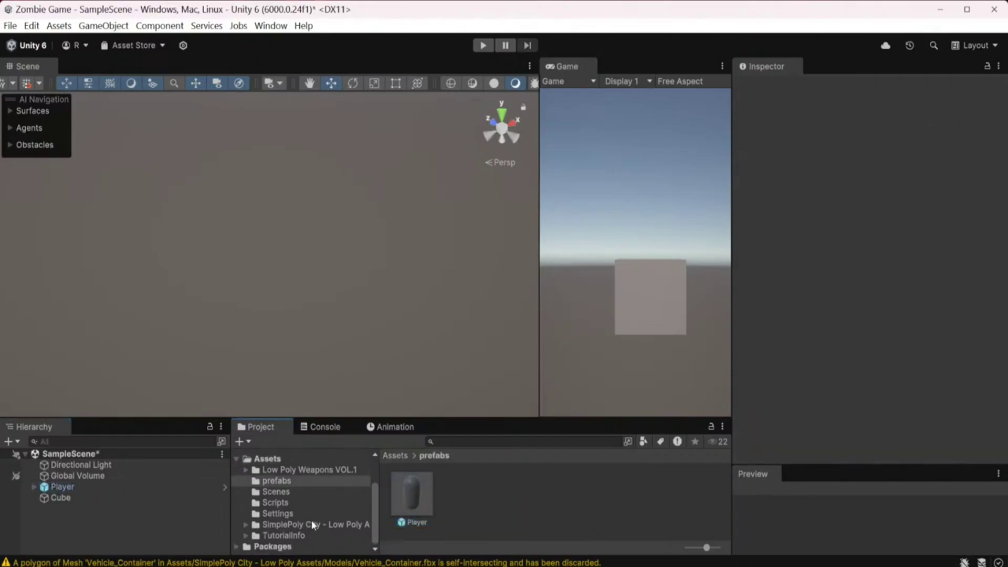
{"action": "left_click", "coordinate": [244, 525]}
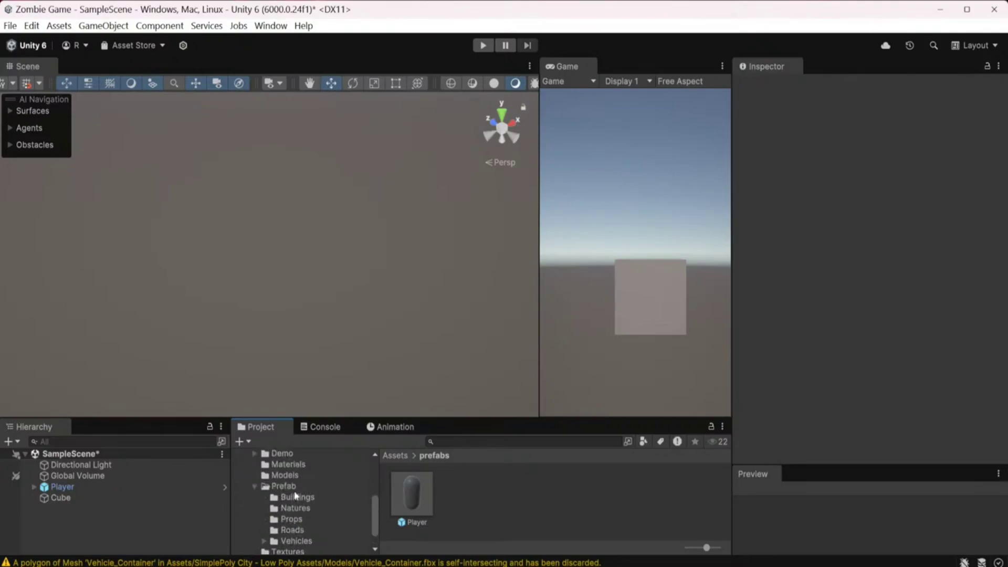
{"action": "scroll", "coordinate": [294, 499], "scroll_direction": "up", "scroll_amount": 3}
{"action": "left_click", "coordinate": [289, 496]}
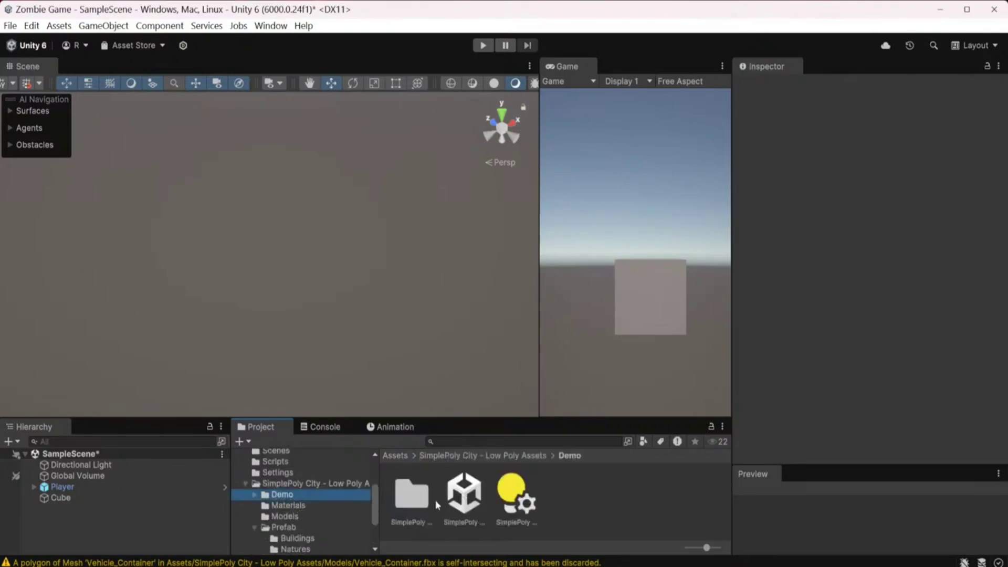
Open the SimplePoly City demo scene, saving SampleScene's changes first.
{"action": "double_click", "coordinate": [465, 497]}
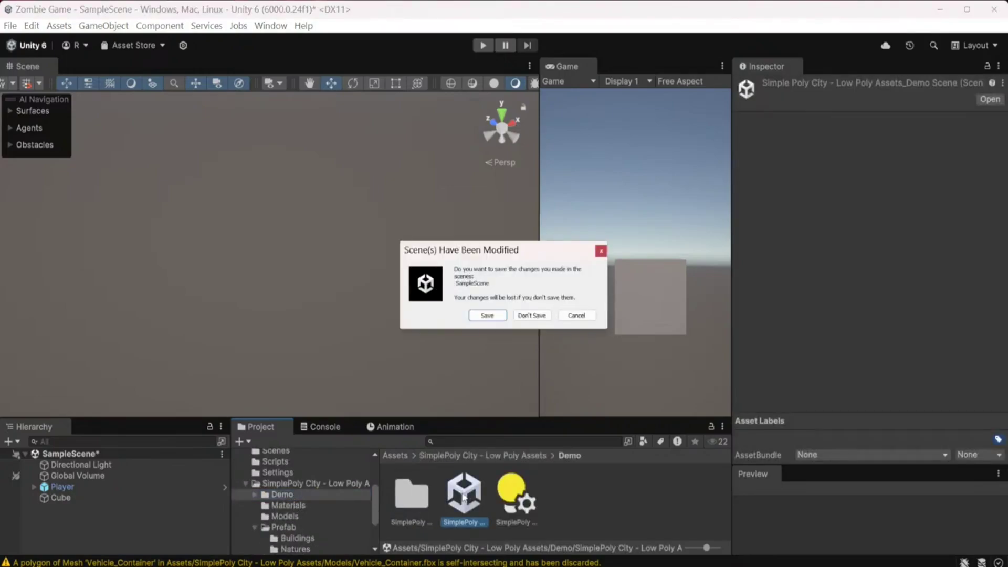
{"action": "left_click", "coordinate": [478, 319]}
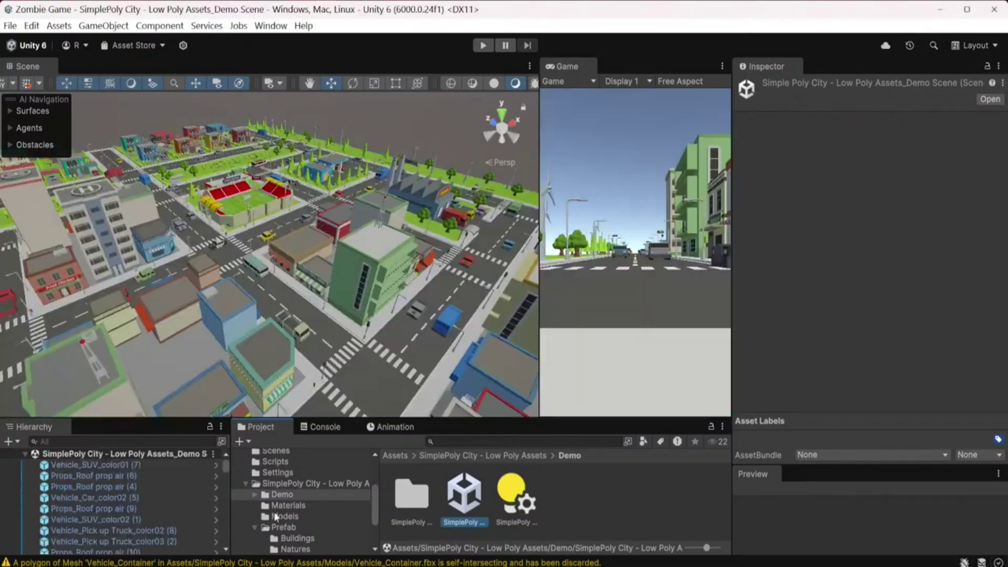
{"action": "scroll", "coordinate": [278, 504], "scroll_direction": "up", "scroll_amount": 2}
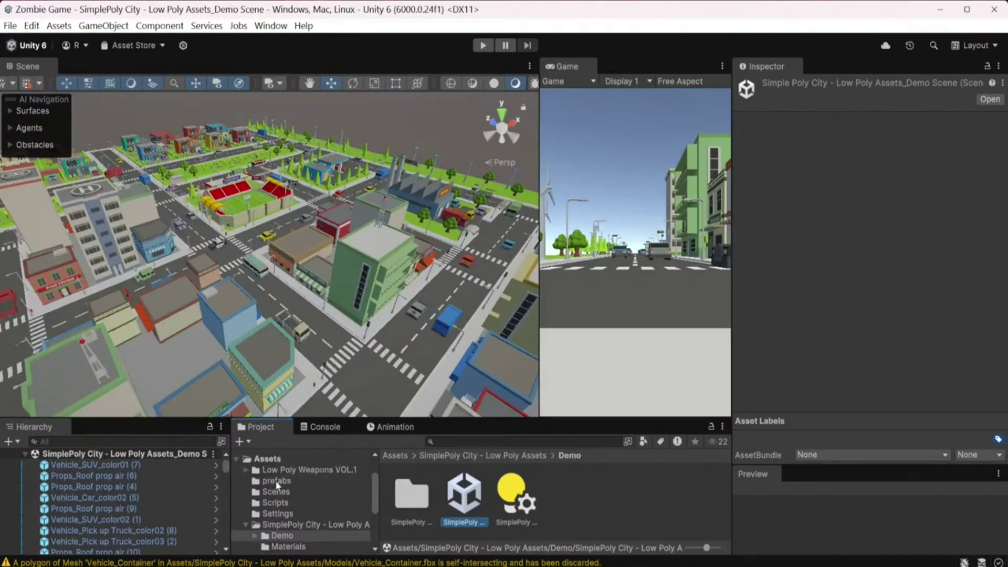
Show the prefabs folder with the Player prefab and zoom in on the street.
{"action": "left_click", "coordinate": [277, 484]}
{"action": "scroll", "coordinate": [203, 209], "scroll_direction": "down", "scroll_amount": 2}
{"action": "scroll", "coordinate": [222, 306], "scroll_direction": "down", "scroll_amount": 2}
{"action": "scroll", "coordinate": [200, 318], "scroll_direction": "down", "scroll_amount": 2}
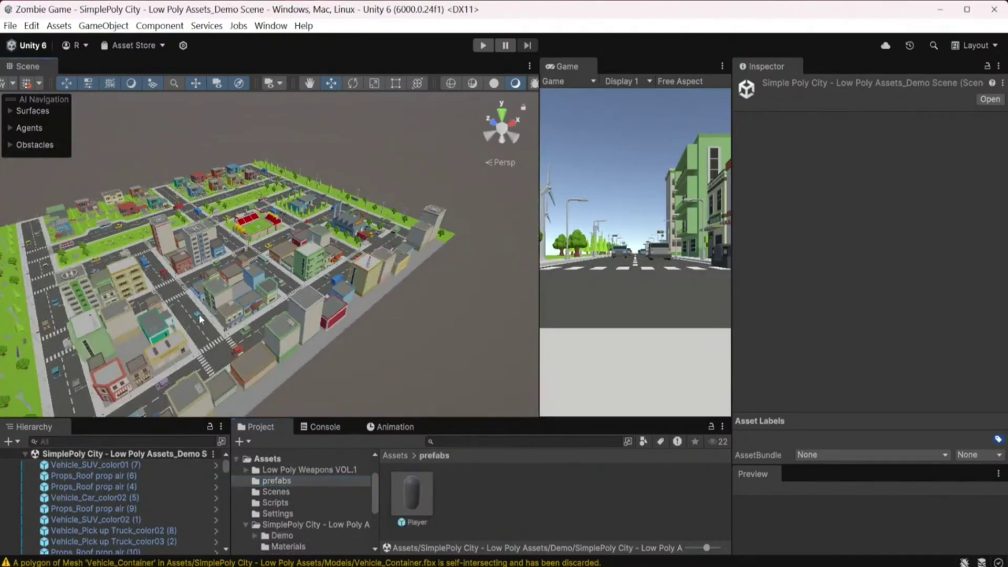
{"action": "scroll", "coordinate": [200, 318], "scroll_direction": "up", "scroll_amount": 2}
{"action": "scroll", "coordinate": [266, 325], "scroll_direction": "up", "scroll_amount": 3}
{"action": "scroll", "coordinate": [315, 330], "scroll_direction": "up", "scroll_amount": 3}
{"action": "scroll", "coordinate": [364, 338], "scroll_direction": "up", "scroll_amount": 5}
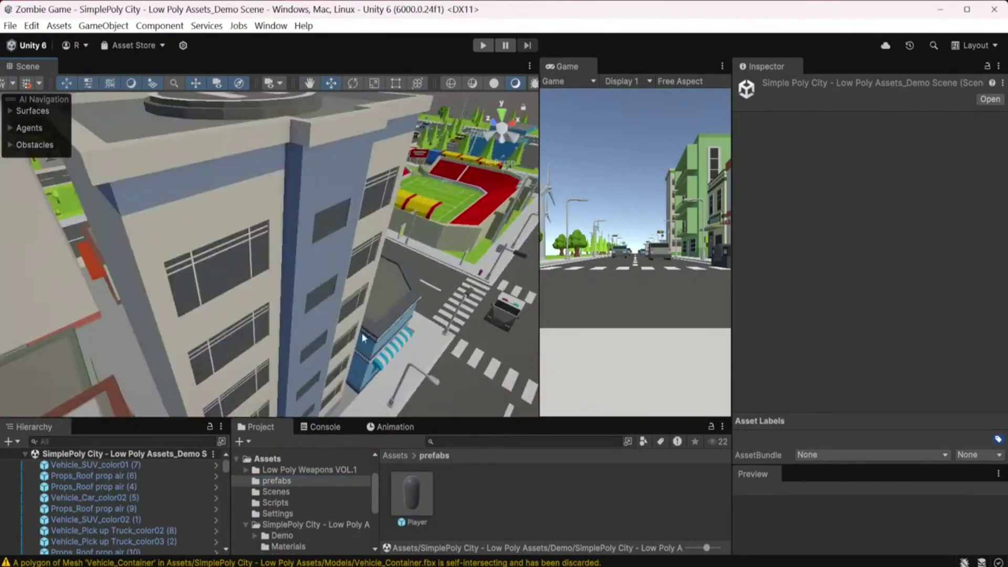
{"action": "scroll", "coordinate": [364, 338], "scroll_direction": "up", "scroll_amount": 3}
{"action": "scroll", "coordinate": [288, 316], "scroll_direction": "up", "scroll_amount": 3}
{"action": "scroll", "coordinate": [243, 364], "scroll_direction": "up", "scroll_amount": 3}
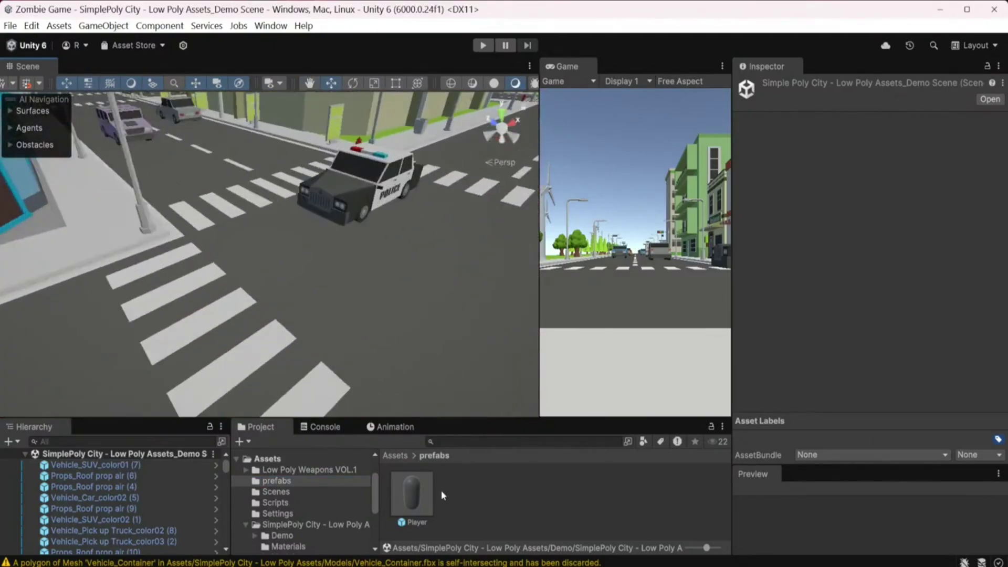
Place the Player prefab near the crosswalk, raise it to Y 0.68, and widen the Game view.
{"action": "left_click_drag", "start_coordinate": [413, 498], "coordinate": [344, 315]}
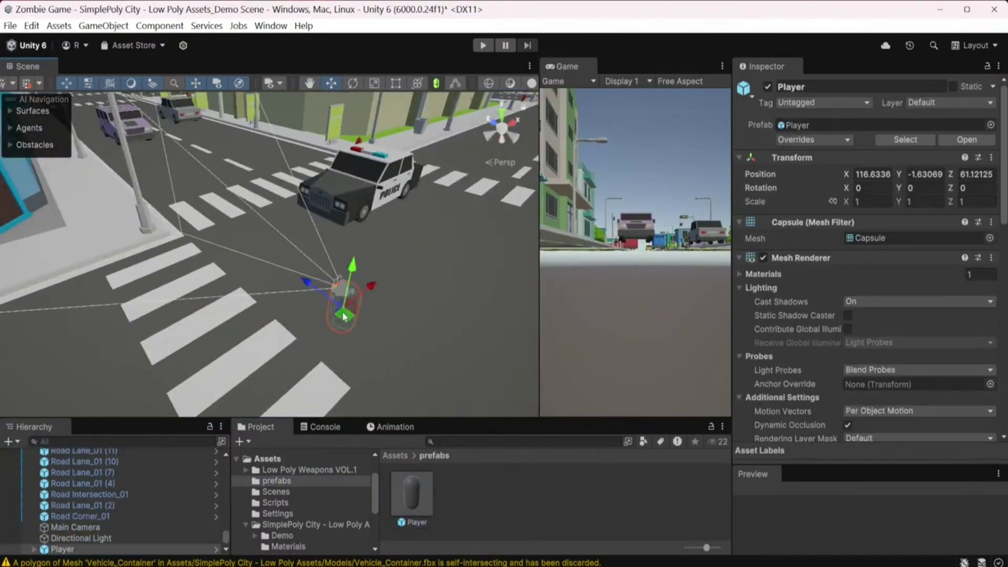
{"action": "mouse_move", "coordinate": [350, 275]}
{"action": "left_mouse_down"}
{"action": "mouse_move", "coordinate": [355, 204]}
{"action": "mouse_move", "coordinate": [355, 215]}
{"action": "left_mouse_up"}
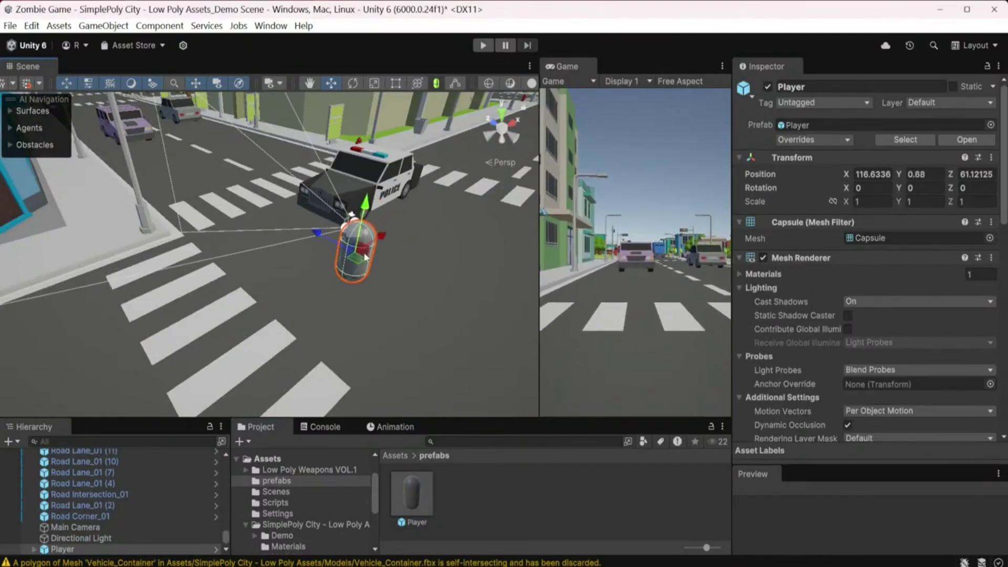
{"action": "left_click_drag", "start_coordinate": [536, 237], "coordinate": [492, 307]}
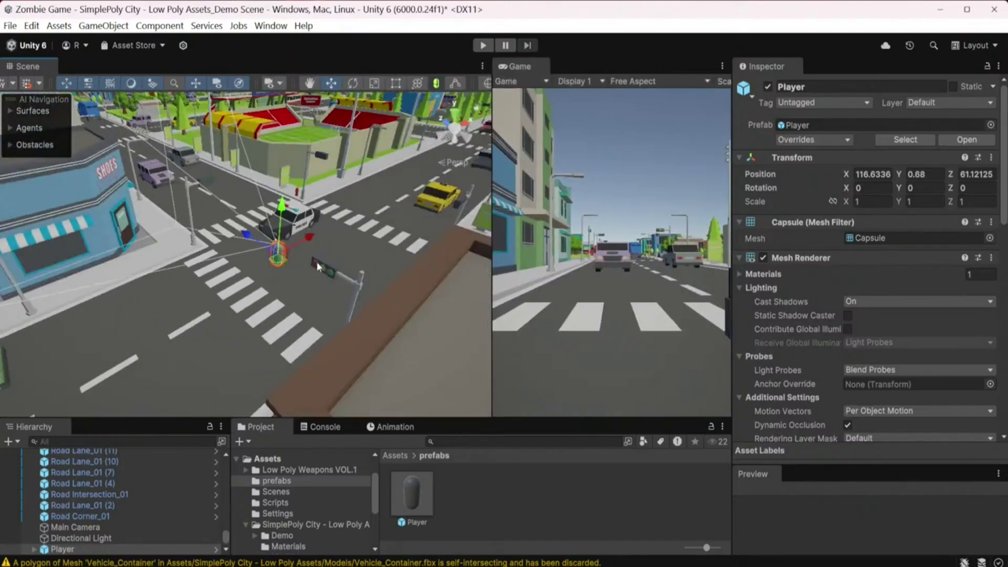
Pan and orbit the Scene view to a street-level look down the road.
{"action": "scroll", "coordinate": [317, 261], "scroll_direction": "down", "scroll_amount": 10}
{"action": "scroll", "coordinate": [280, 319], "scroll_direction": "up", "scroll_amount": 3}
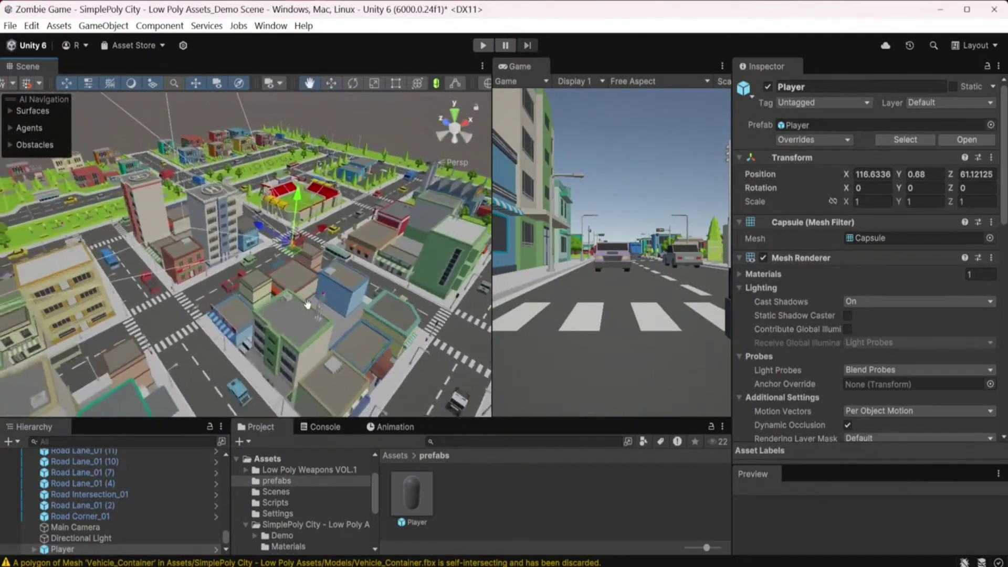
{"action": "scroll", "coordinate": [273, 319], "scroll_direction": "up", "scroll_amount": 3}
{"action": "scroll", "coordinate": [267, 320], "scroll_direction": "up", "scroll_amount": 3}
{"action": "scroll", "coordinate": [260, 321], "scroll_direction": "up", "scroll_amount": 2}
{"action": "scroll", "coordinate": [260, 321], "scroll_direction": "up", "scroll_amount": 5}
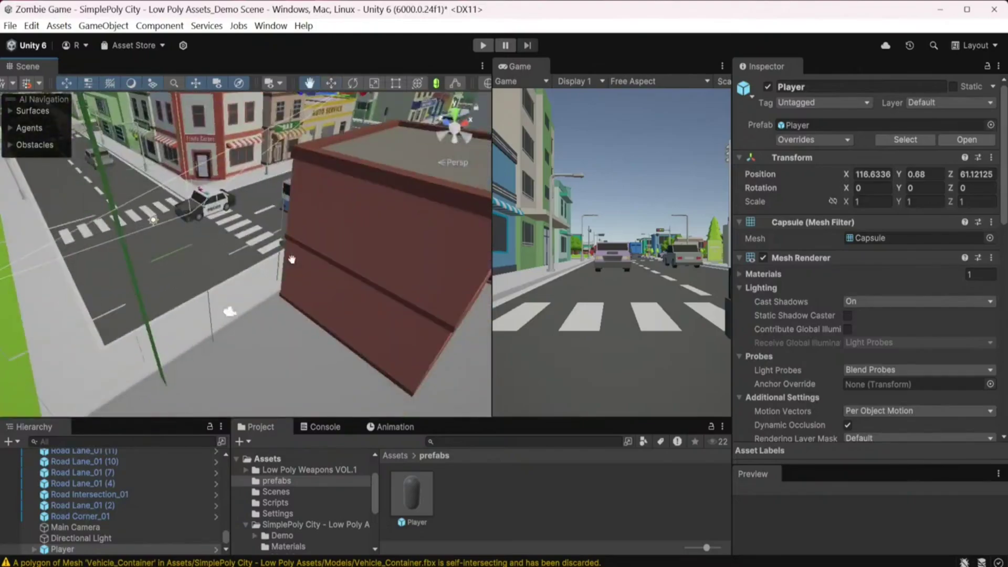
{"action": "scroll", "coordinate": [260, 321], "scroll_direction": "down", "scroll_amount": 5}
{"action": "middle_click_drag", "start_coordinate": [251, 279], "coordinate": [264, 303]}
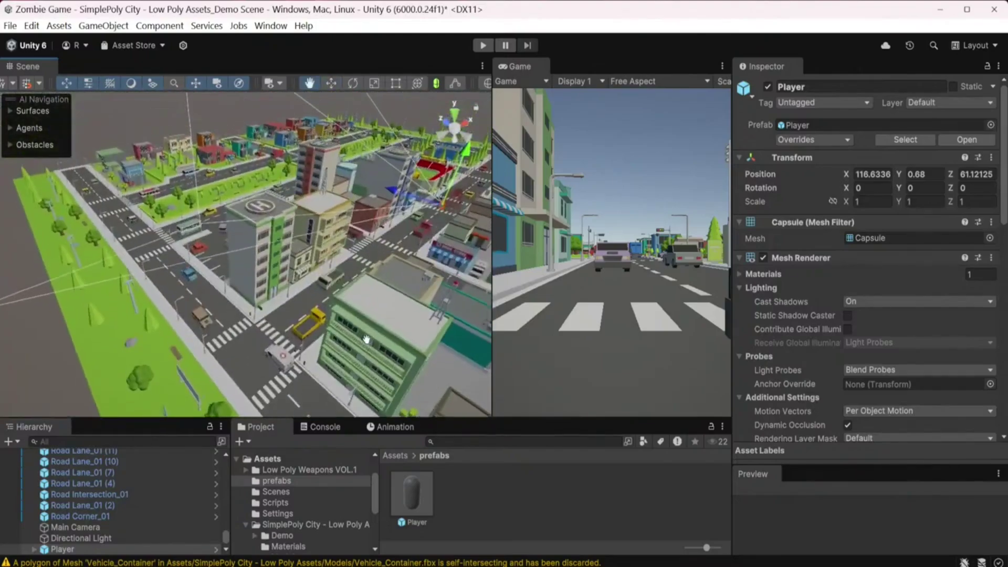
{"action": "scroll", "coordinate": [261, 310], "scroll_direction": "up", "scroll_amount": 3}
{"action": "scroll", "coordinate": [260, 313], "scroll_direction": "up", "scroll_amount": 3}
{"action": "scroll", "coordinate": [258, 316], "scroll_direction": "up", "scroll_amount": 3}
{"action": "mouse_move", "coordinate": [259, 316]}
{"action": "left_mouse_down", "text": "alt"}
{"action": "mouse_move", "coordinate": [239, 223]}
{"action": "mouse_move", "coordinate": [539, 277]}
{"action": "mouse_move", "coordinate": [364, 321]}
{"action": "left_mouse_up", "text": "alt"}
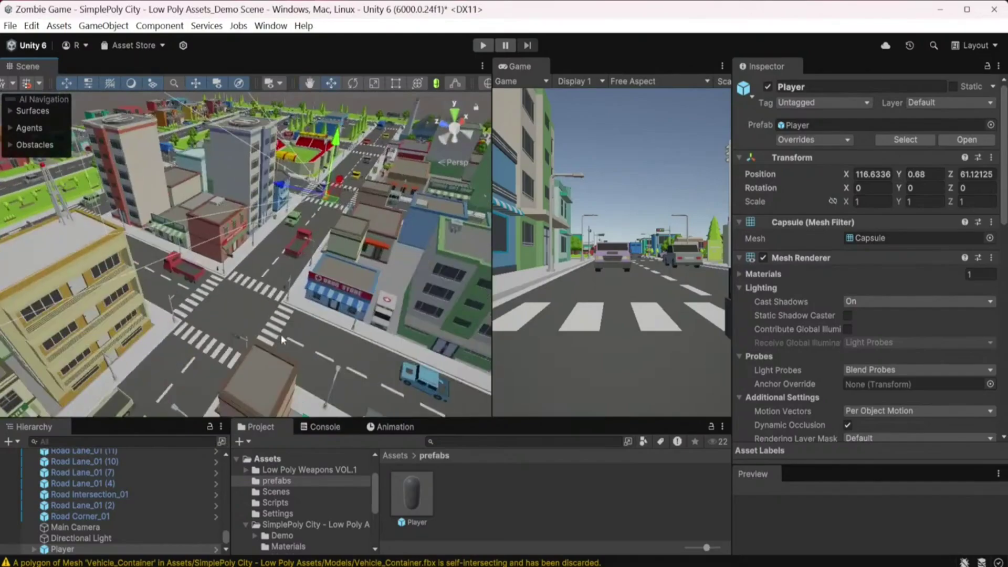
{"action": "scroll", "coordinate": [222, 345], "scroll_direction": "up", "scroll_amount": 10}
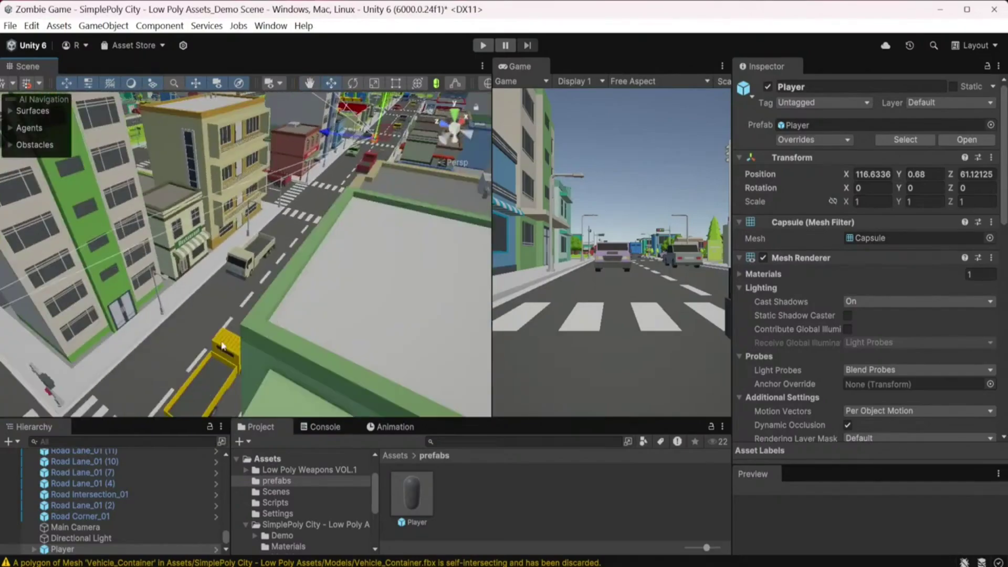
{"action": "left_click_drag", "start_coordinate": [222, 345], "coordinate": [388, 271], "text": "alt"}
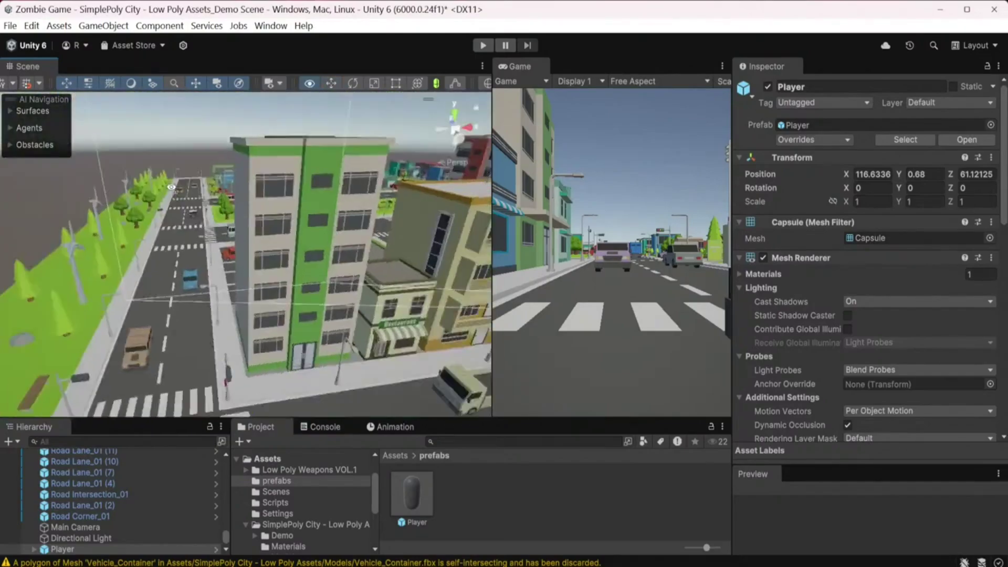
{"action": "scroll", "coordinate": [388, 271], "scroll_direction": "down", "scroll_amount": 3}
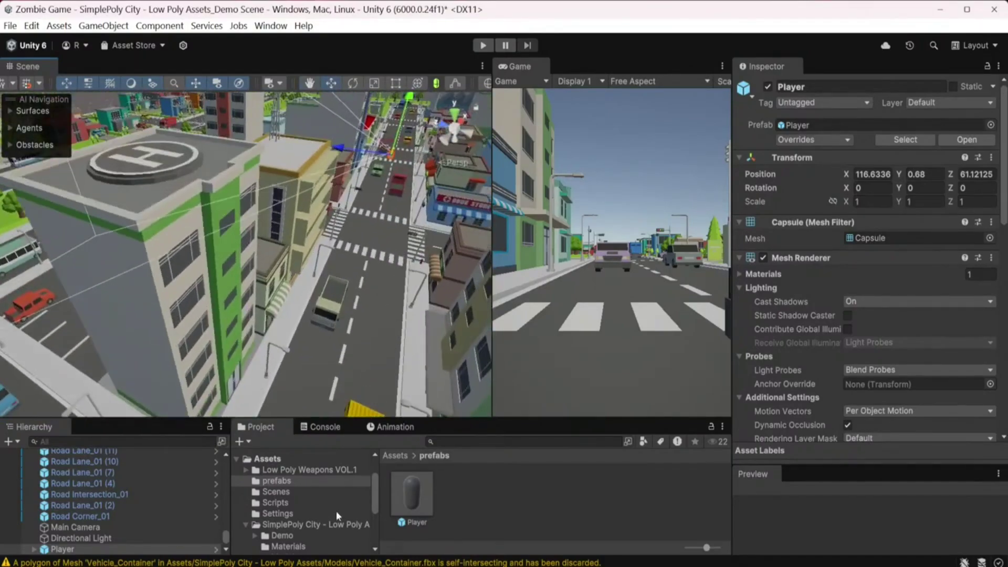
{"action": "scroll", "coordinate": [337, 510], "scroll_direction": "down", "scroll_amount": 2}
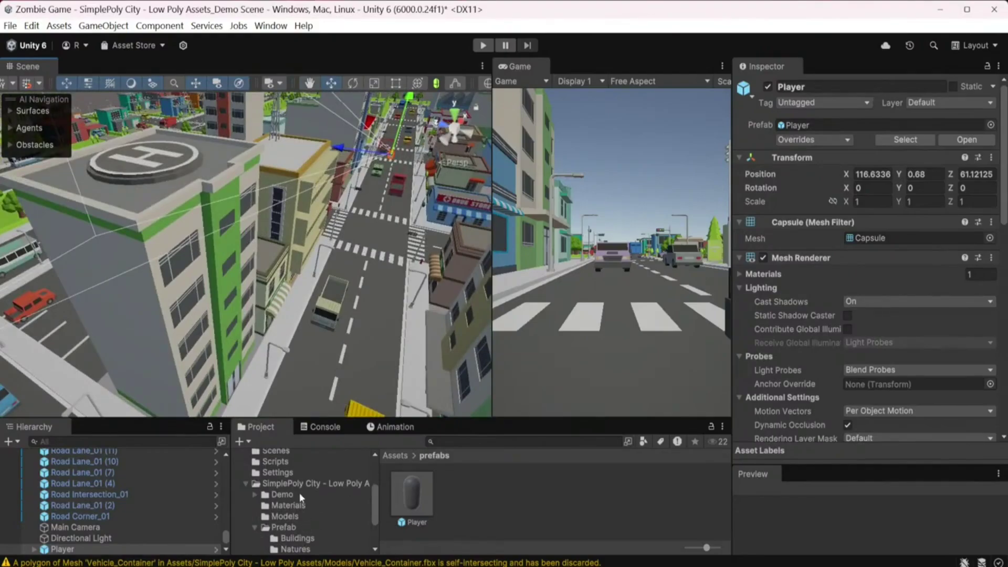
Show the SimplePoly City Props prefabs and scroll the grid past items like the traffic cone.
{"action": "scroll", "coordinate": [310, 503], "scroll_direction": "down", "scroll_amount": 2}
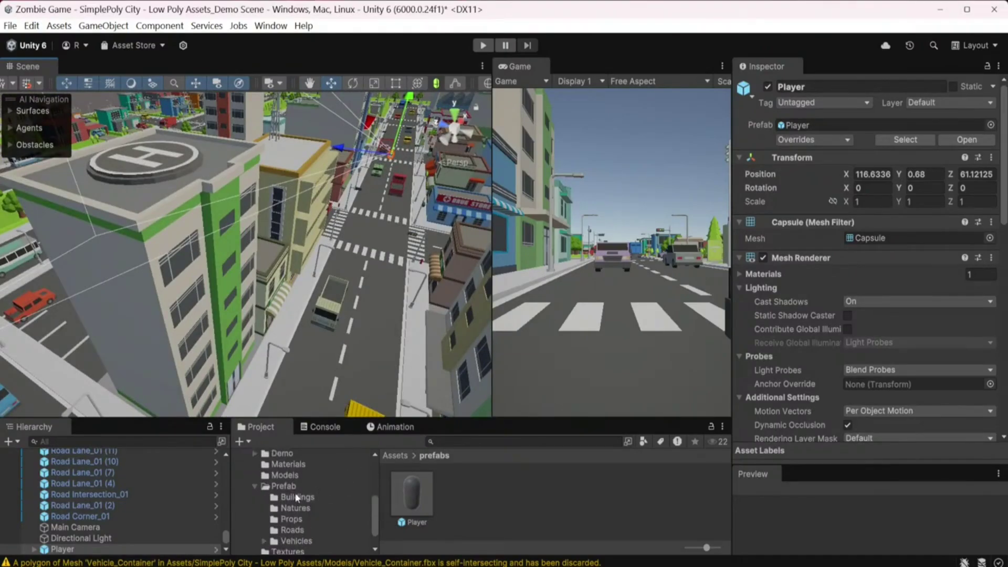
{"action": "left_click", "coordinate": [297, 519]}
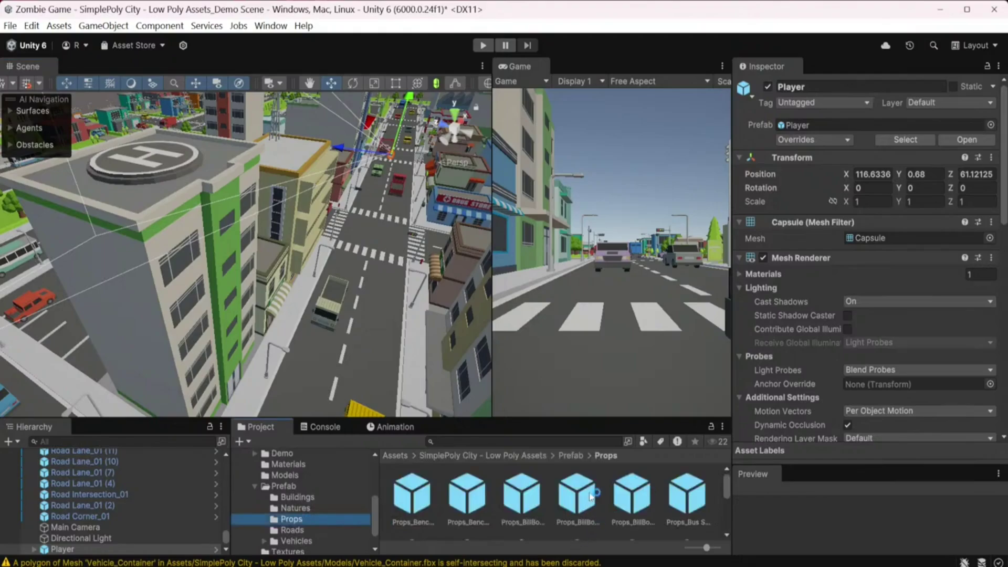
{"action": "scroll", "coordinate": [603, 511], "scroll_direction": "down", "scroll_amount": 2}
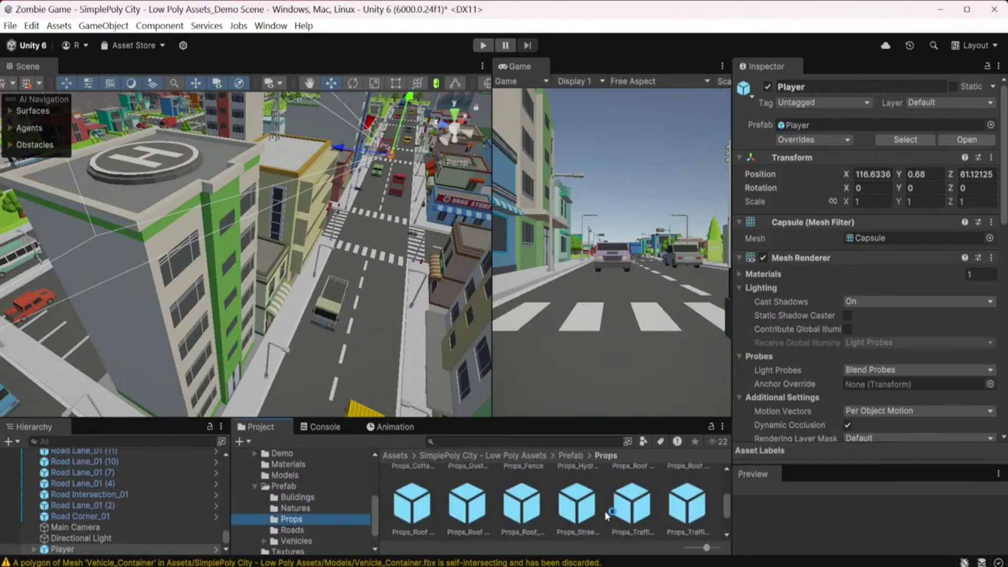
{"action": "scroll", "coordinate": [604, 512], "scroll_direction": "down", "scroll_amount": 3}
{"action": "left_click", "coordinate": [665, 509]}
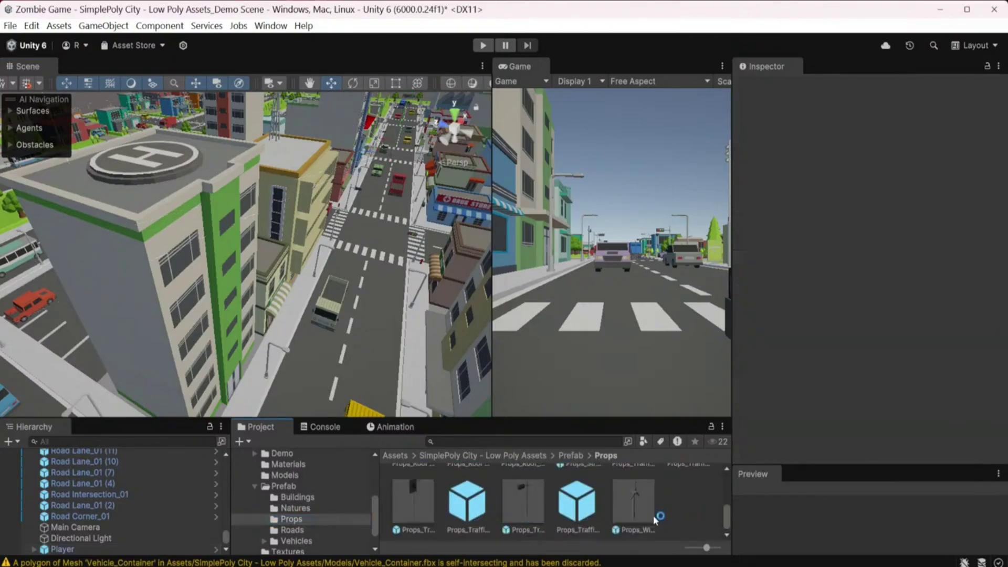
{"action": "scroll", "coordinate": [667, 514], "scroll_direction": "up", "scroll_amount": 1}
{"action": "scroll", "coordinate": [662, 517], "scroll_direction": "down", "scroll_amount": 1}
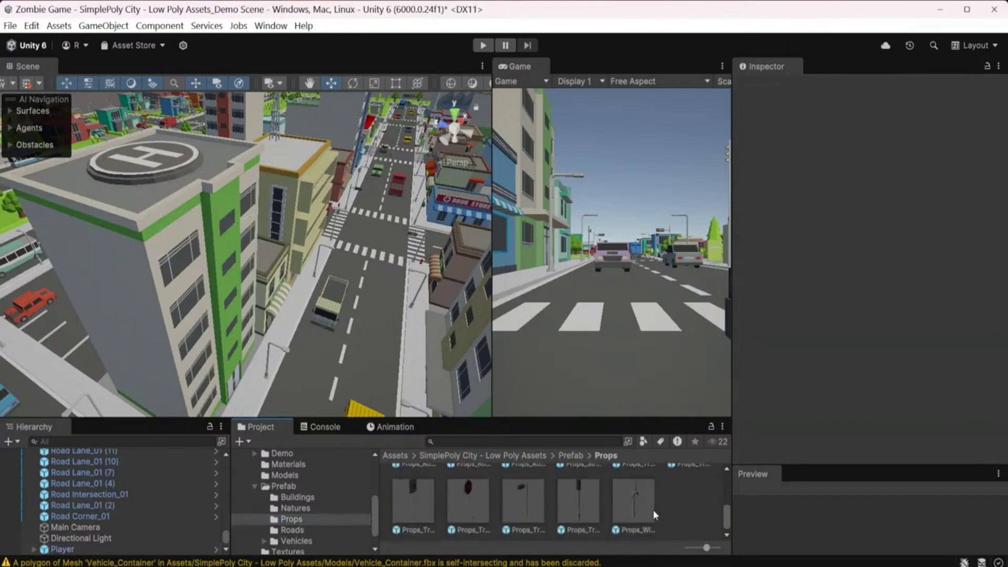
{"action": "scroll", "coordinate": [658, 513], "scroll_direction": "up", "scroll_amount": 1}
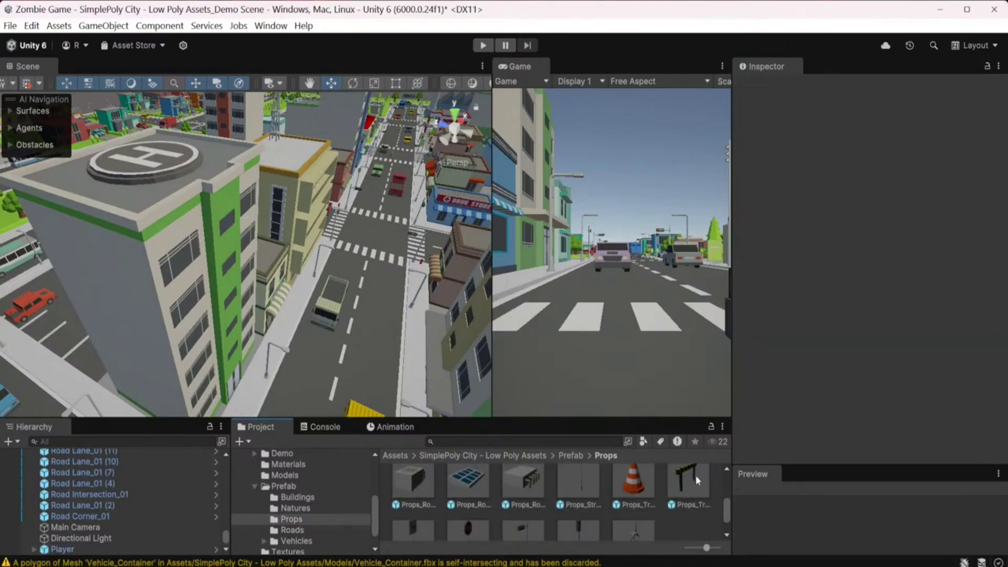
{"action": "scroll", "coordinate": [697, 480], "scroll_direction": "up", "scroll_amount": 1}
Drag the Traffic Control Barrier Fence prefab into the scene and settle it onto the road.
{"action": "left_click_drag", "start_coordinate": [687, 501], "coordinate": [367, 336]}
{"action": "scroll", "coordinate": [365, 351], "scroll_direction": "down", "scroll_amount": 3}
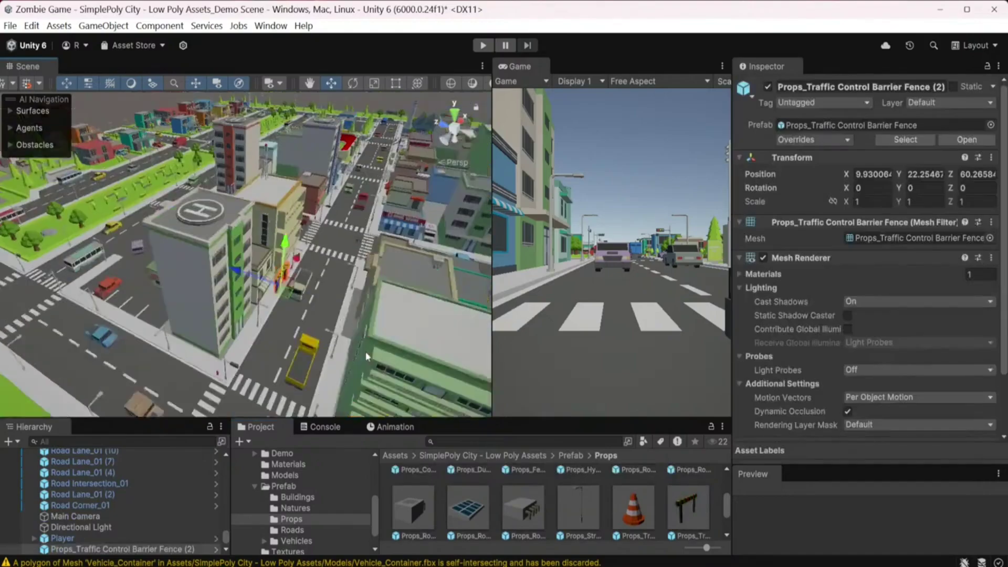
{"action": "middle_click_drag", "start_coordinate": [366, 353], "coordinate": [365, 361]}
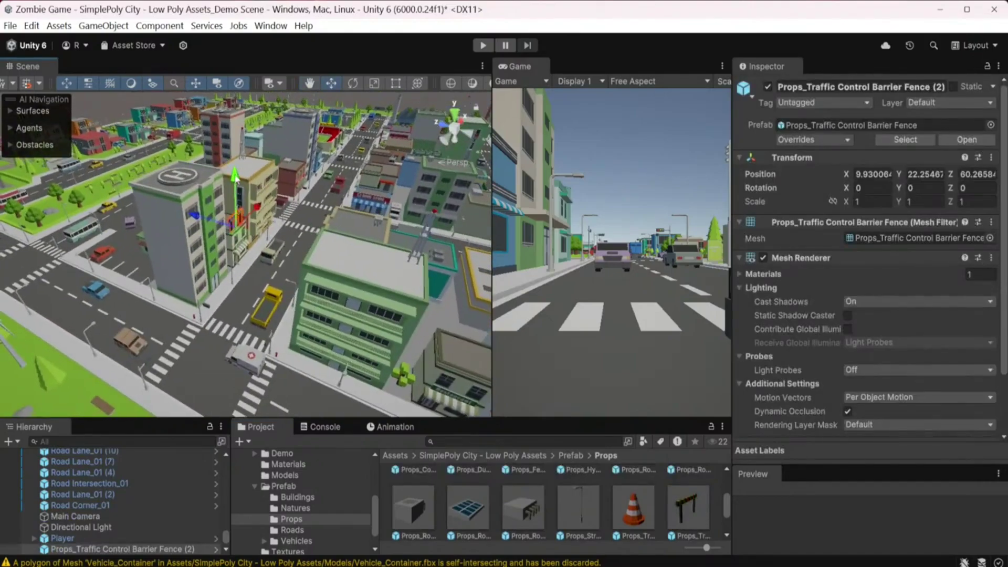
{"action": "left_click_drag", "start_coordinate": [236, 179], "coordinate": [254, 280]}
{"action": "left_click_drag", "start_coordinate": [253, 317], "coordinate": [248, 287]}
{"action": "scroll", "coordinate": [257, 310], "scroll_direction": "up", "scroll_amount": 5}
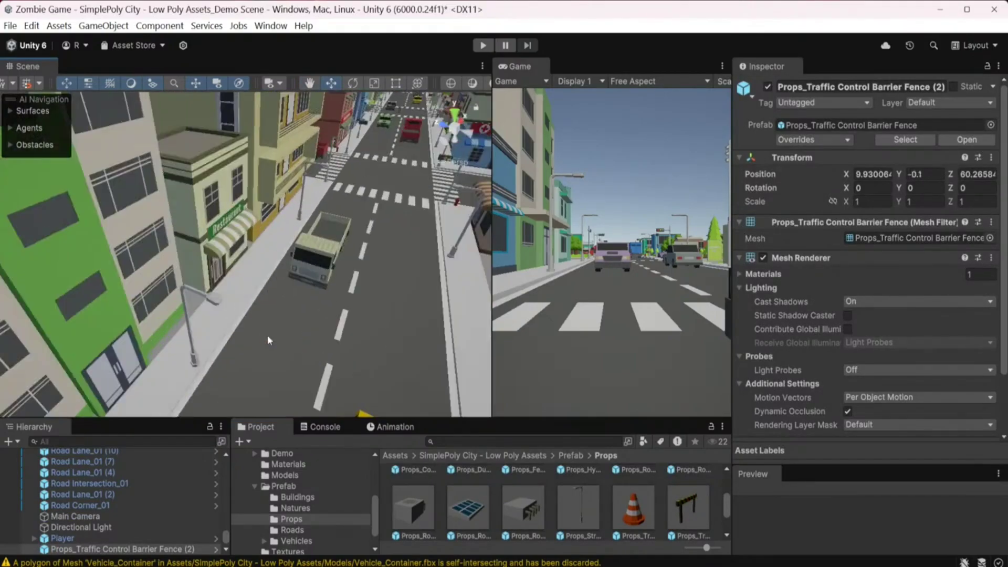
{"action": "scroll", "coordinate": [270, 346], "scroll_direction": "up", "scroll_amount": 3}
{"action": "scroll", "coordinate": [277, 338], "scroll_direction": "up", "scroll_amount": 2}
{"action": "scroll", "coordinate": [265, 344], "scroll_direction": "up", "scroll_amount": 5}
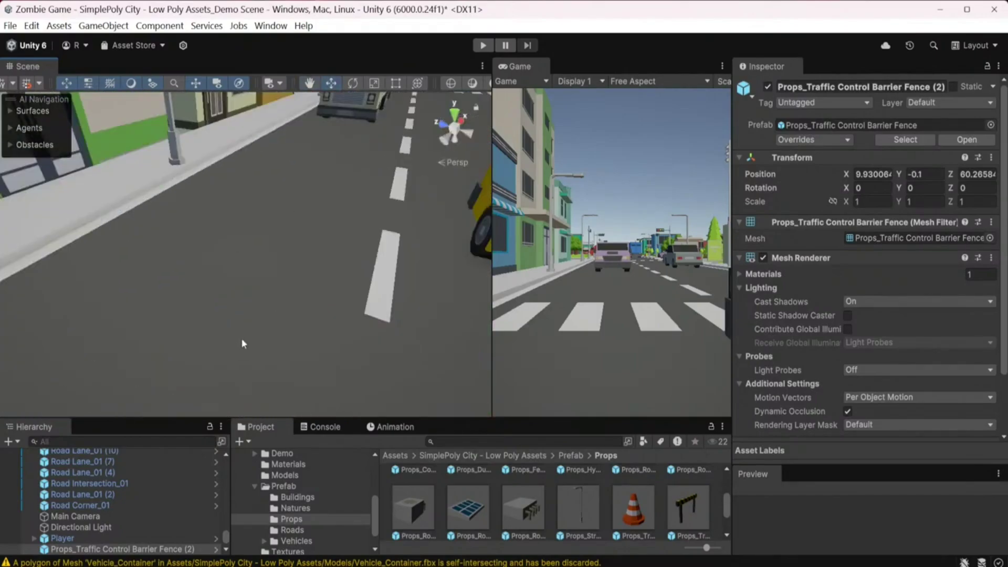
{"action": "scroll", "coordinate": [252, 348], "scroll_direction": "up", "scroll_amount": 3}
{"action": "scroll", "coordinate": [249, 349], "scroll_direction": "down", "scroll_amount": 5}
{"action": "scroll", "coordinate": [252, 331], "scroll_direction": "down", "scroll_amount": 3}
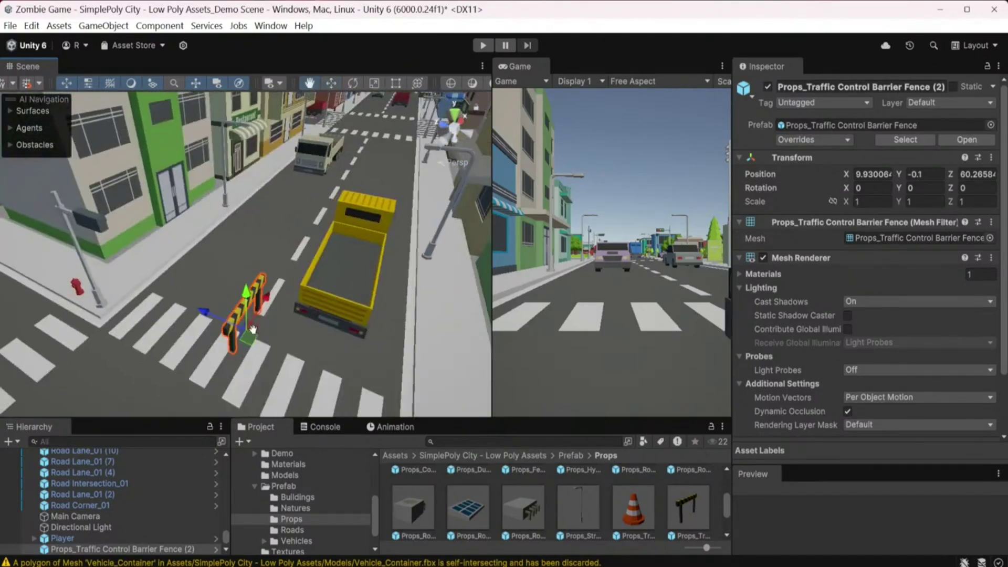
Rotate the fence to Y 87.458 and move it onto the sidewalk by the lamp post.
{"action": "key", "text": "e"}
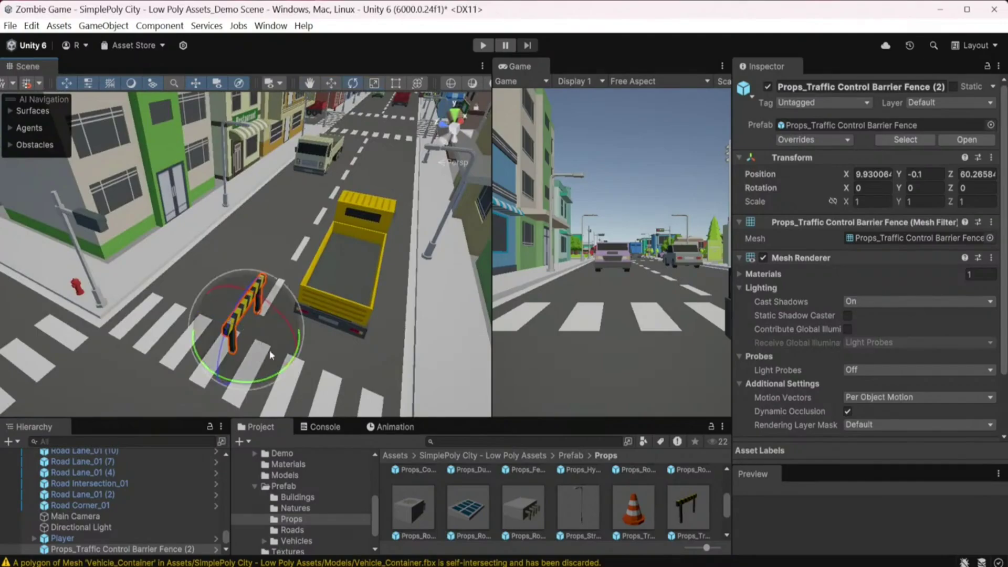
{"action": "mouse_move", "coordinate": [269, 349]}
{"action": "left_mouse_down"}
{"action": "mouse_move", "coordinate": [146, 387]}
{"action": "mouse_move", "coordinate": [213, 323]}
{"action": "left_mouse_up"}
{"action": "middle_click_drag", "start_coordinate": [213, 323], "coordinate": [225, 307]}
{"action": "mouse_move", "coordinate": [225, 307]}
{"action": "left_mouse_down", "text": "alt"}
{"action": "mouse_move", "coordinate": [308, 245]}
{"action": "mouse_move", "coordinate": [325, 253]}
{"action": "mouse_move", "coordinate": [309, 213]}
{"action": "left_mouse_up", "text": "alt"}
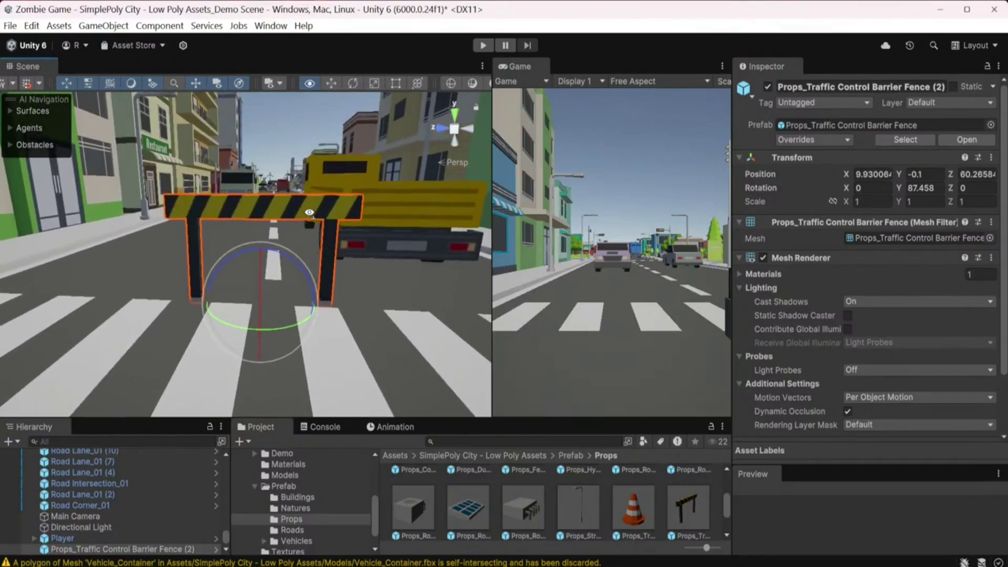
{"action": "left_click_drag", "start_coordinate": [309, 212], "coordinate": [329, 231], "text": "alt"}
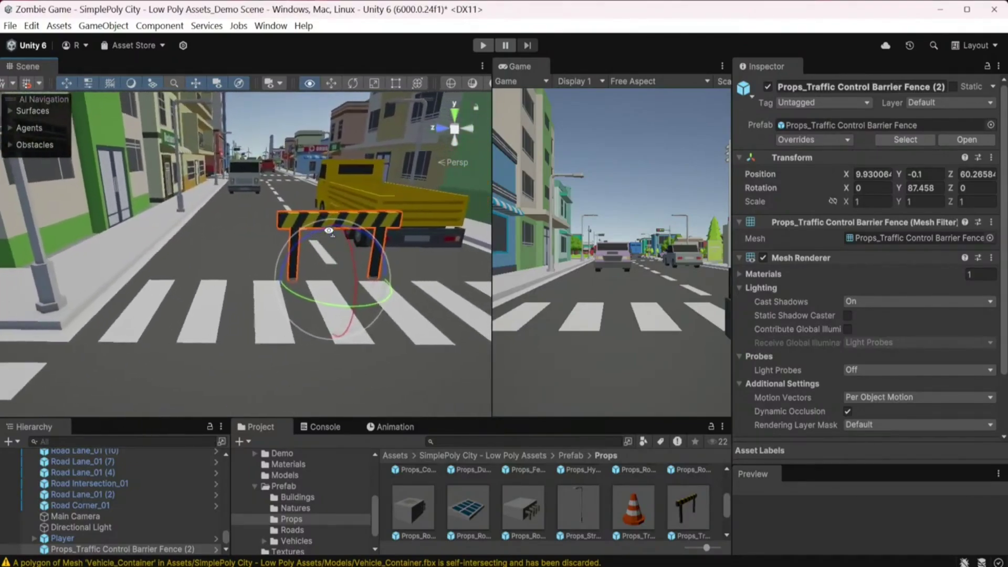
{"action": "mouse_move", "coordinate": [329, 231]}
{"action": "left_mouse_down", "text": "alt"}
{"action": "mouse_move", "coordinate": [375, 304]}
{"action": "mouse_move", "coordinate": [194, 322]}
{"action": "left_mouse_up", "text": "alt"}
{"action": "key", "text": "w"}
{"action": "middle_click_drag", "start_coordinate": [194, 322], "coordinate": [156, 310]}
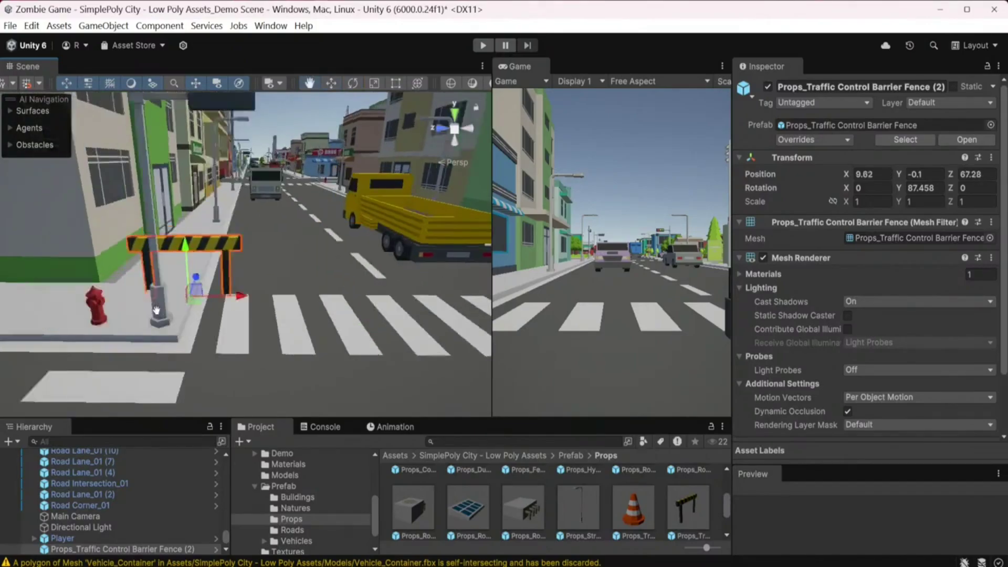
{"action": "mouse_move", "coordinate": [156, 309]}
{"action": "left_mouse_down", "text": "alt"}
{"action": "mouse_move", "coordinate": [336, 382]}
{"action": "mouse_move", "coordinate": [263, 361]}
{"action": "left_mouse_up", "text": "alt"}
{"action": "left_click_drag", "start_coordinate": [232, 330], "coordinate": [212, 332]}
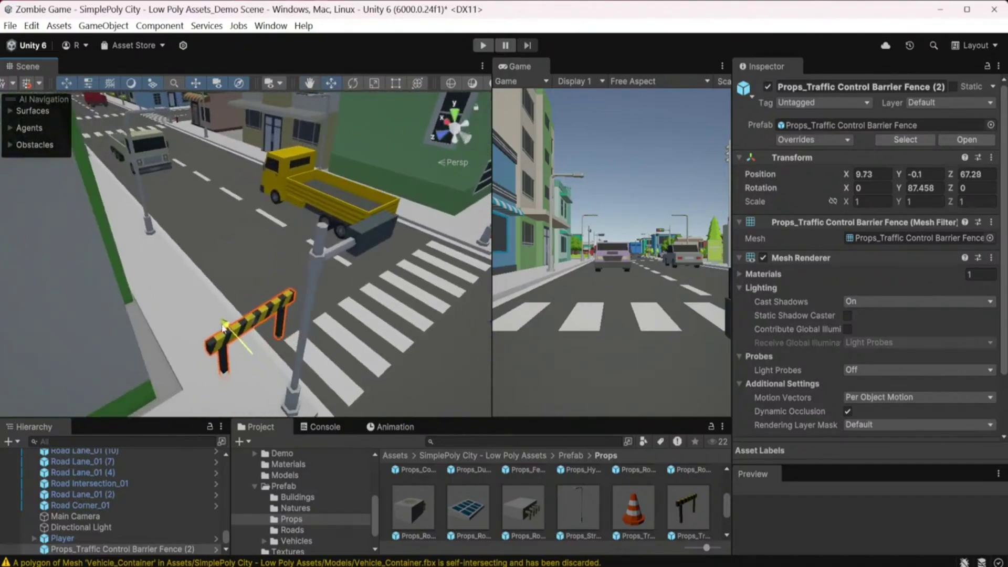
{"action": "mouse_move", "coordinate": [281, 329]}
{"action": "left_mouse_down"}
{"action": "mouse_move", "coordinate": [244, 344]}
{"action": "mouse_move", "coordinate": [247, 332]}
{"action": "left_mouse_up"}
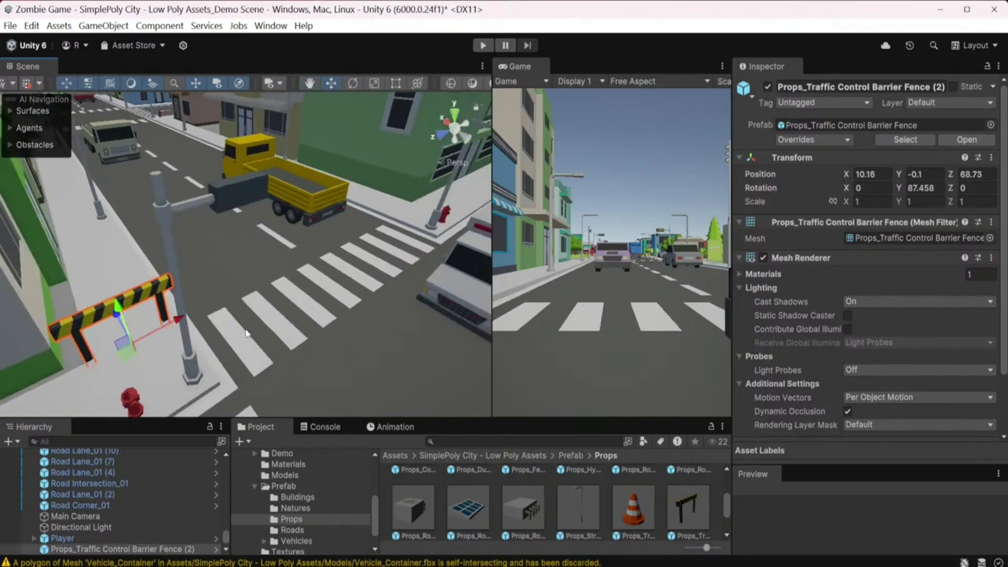
Duplicate the fence repeatedly and line the copies across the street toward the building.
{"action": "key", "text": "ctrl+d"}
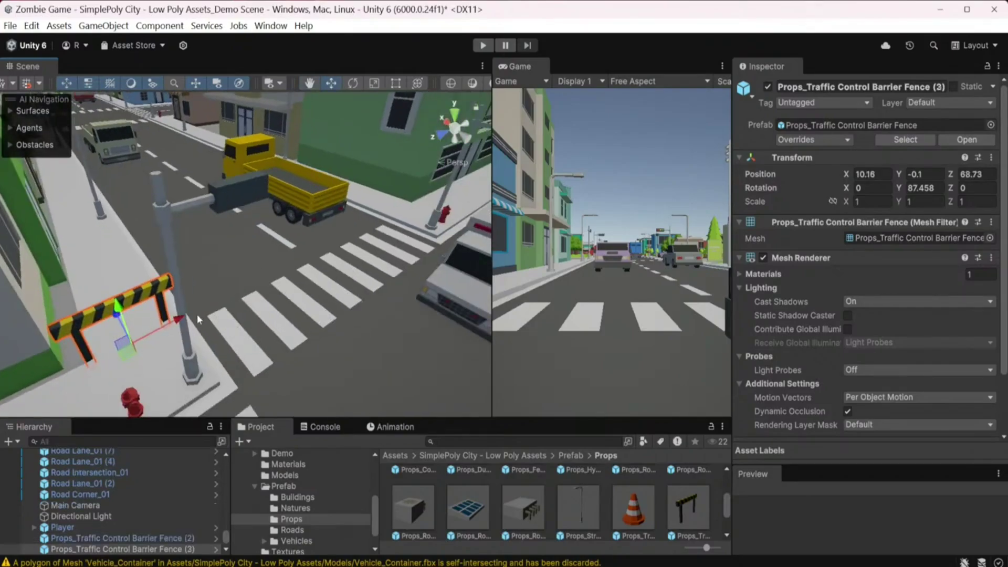
{"action": "left_click_drag", "start_coordinate": [171, 320], "coordinate": [331, 253]}
{"action": "left_click", "coordinate": [151, 295]}
{"action": "key", "text": "ctrl+d"}
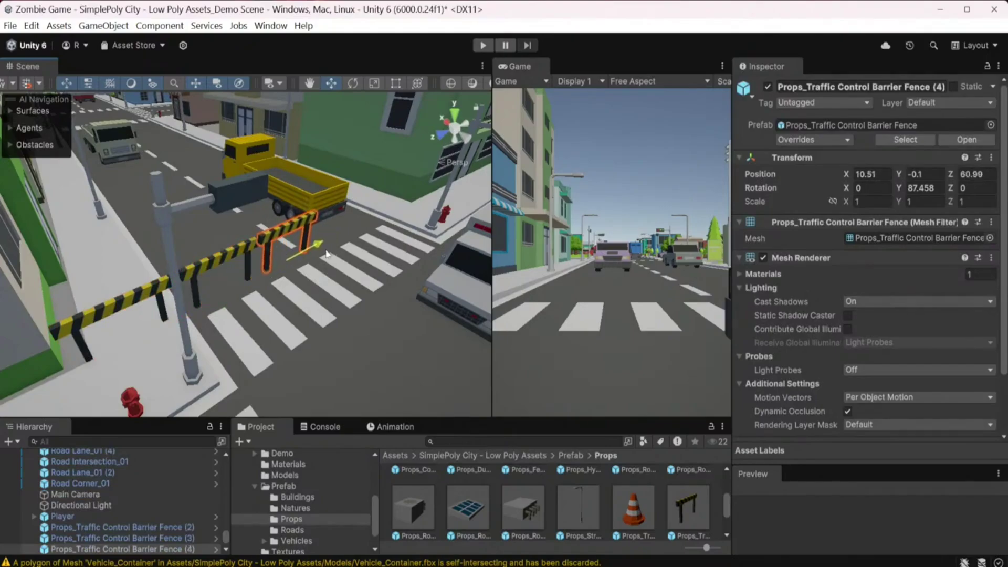
{"action": "key", "text": "ctrl+d"}
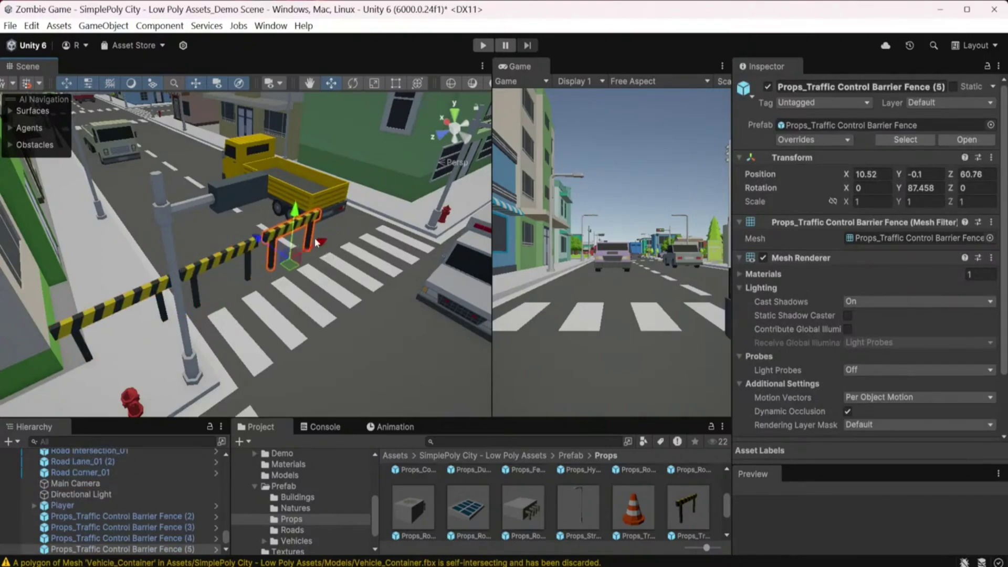
{"action": "left_click_drag", "start_coordinate": [321, 244], "coordinate": [357, 215]}
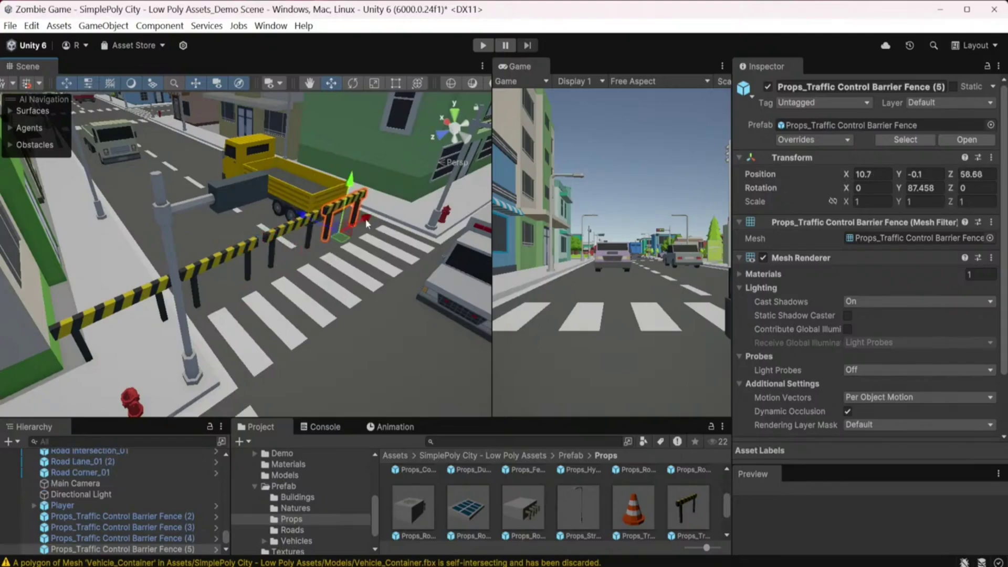
{"action": "mouse_move", "coordinate": [357, 215]}
{"action": "middle_mouse_down"}
{"action": "mouse_move", "coordinate": [306, 238]}
{"action": "mouse_move", "coordinate": [344, 236]}
{"action": "middle_mouse_up"}
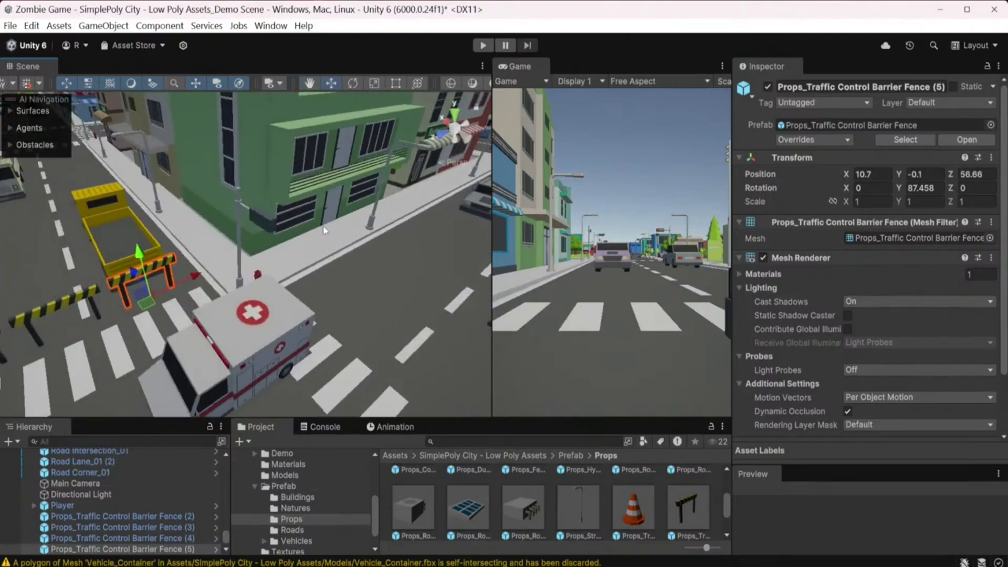
{"action": "key", "text": "ctrl+d"}
{"action": "left_click_drag", "start_coordinate": [199, 276], "coordinate": [250, 252]}
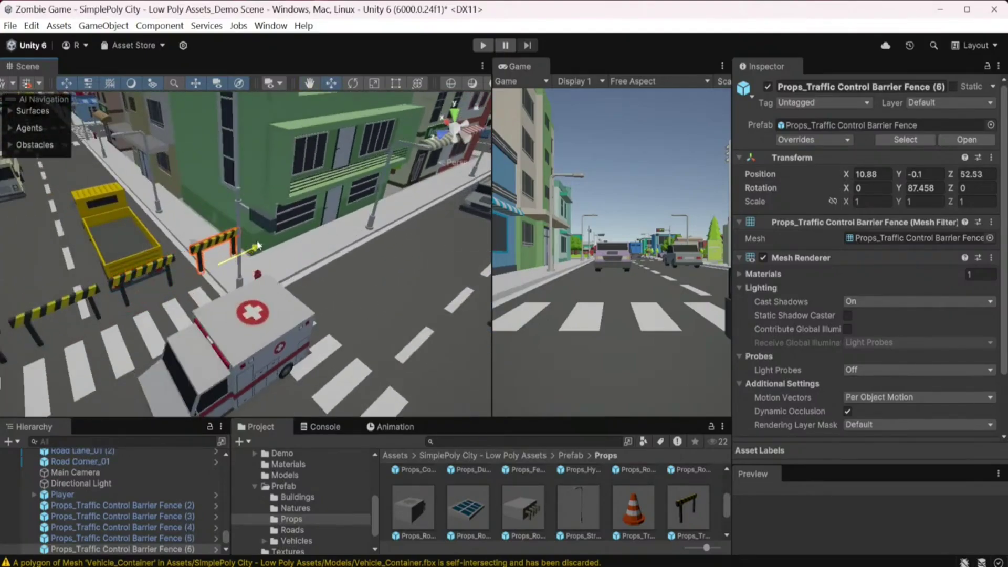
{"action": "scroll", "coordinate": [250, 252], "scroll_direction": "down", "scroll_amount": 2}
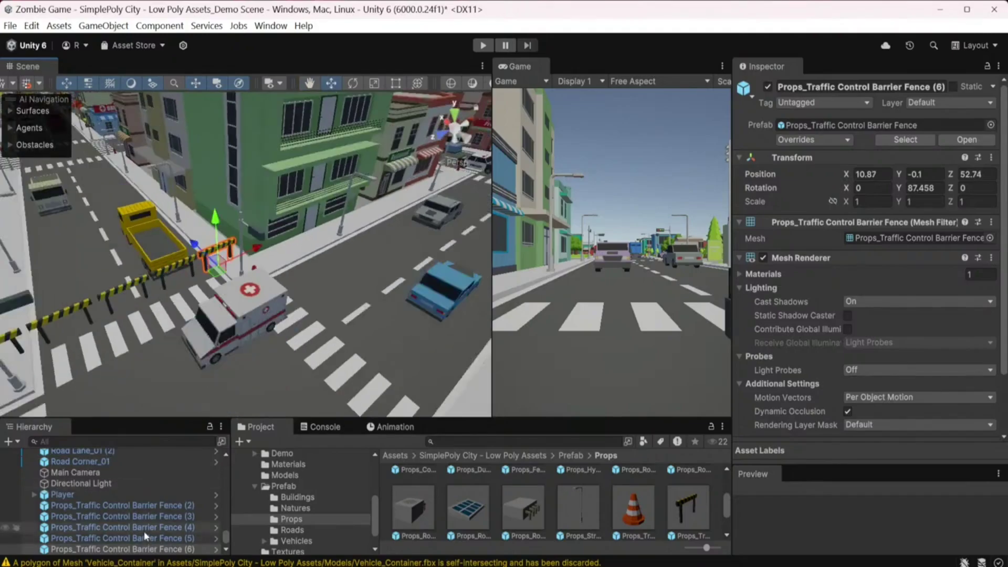
Create an empty object named Border1 in the Hierarchy.
{"action": "left_click", "coordinate": [18, 442]}
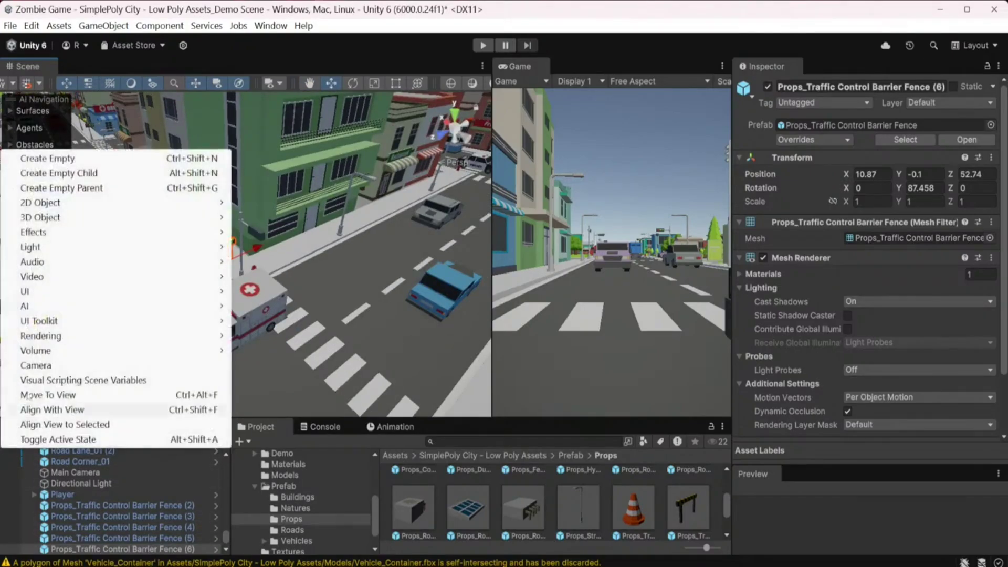
{"action": "left_click", "coordinate": [58, 159]}
{"action": "type", "text": "Border1"}
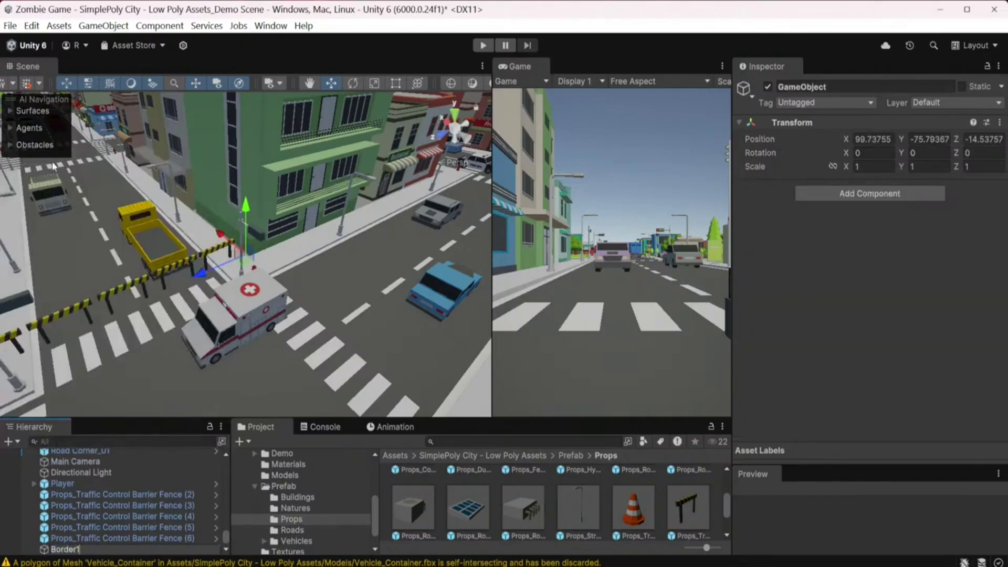
{"action": "key", "text": "Return"}
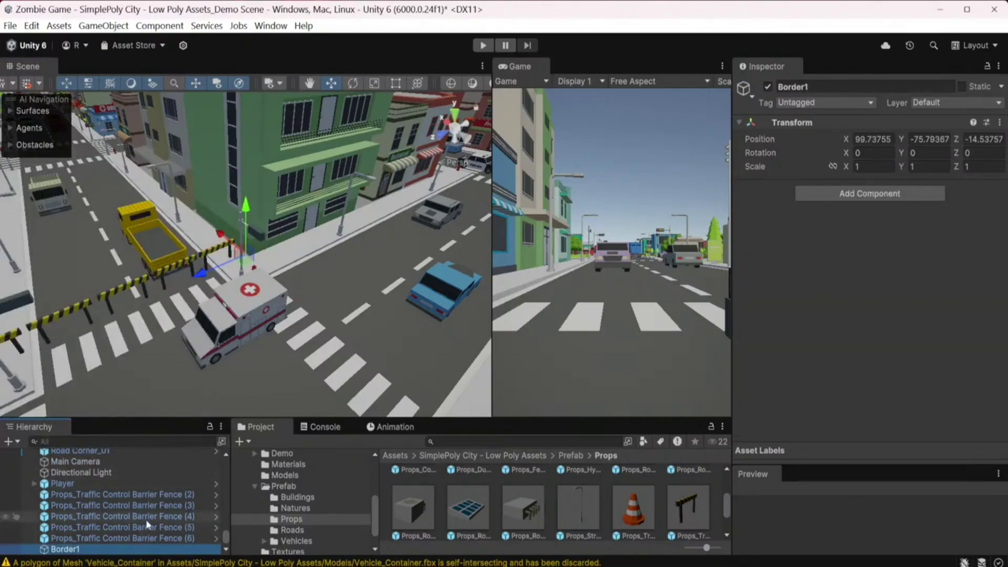
Nest fences (2)–(6) under Border1 and frame it, then undo the nesting.
{"action": "left_click", "coordinate": [144, 494]}
{"action": "left_click", "coordinate": [120, 538], "text": "shift"}
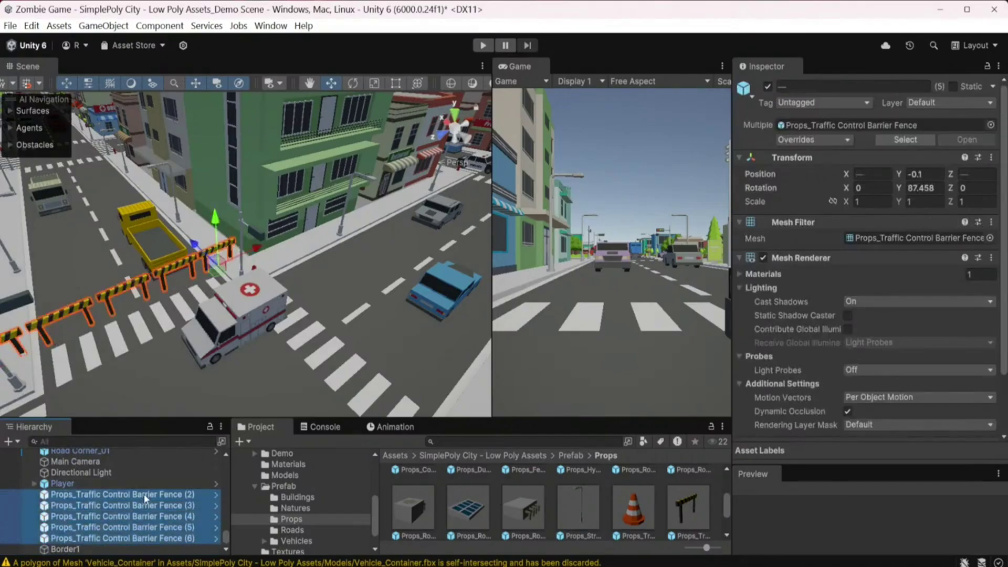
{"action": "left_click_drag", "start_coordinate": [144, 494], "coordinate": [73, 549]}
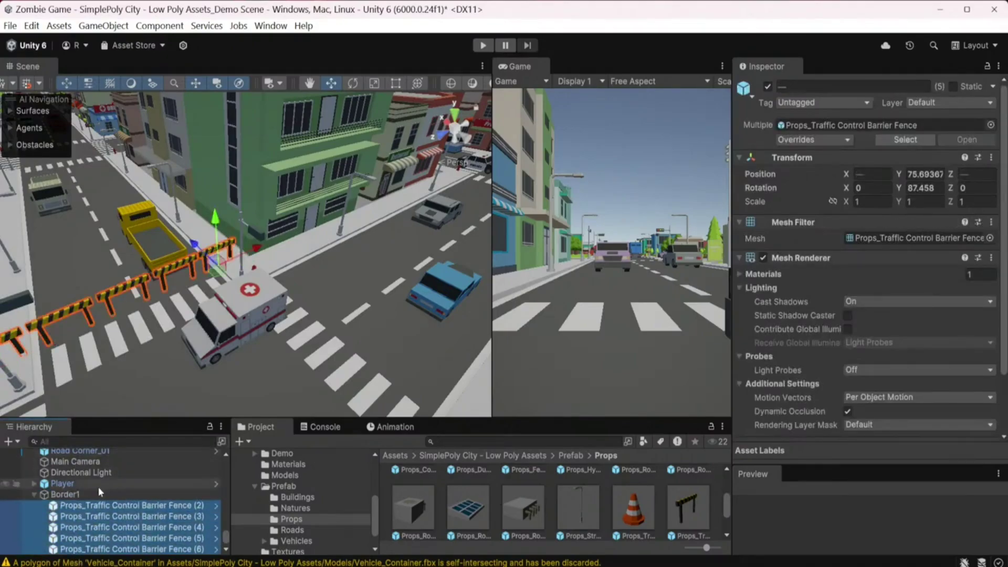
{"action": "left_click", "coordinate": [95, 494]}
{"action": "key", "text": "f"}
{"action": "left_click_drag", "start_coordinate": [221, 278], "coordinate": [229, 302], "text": "alt"}
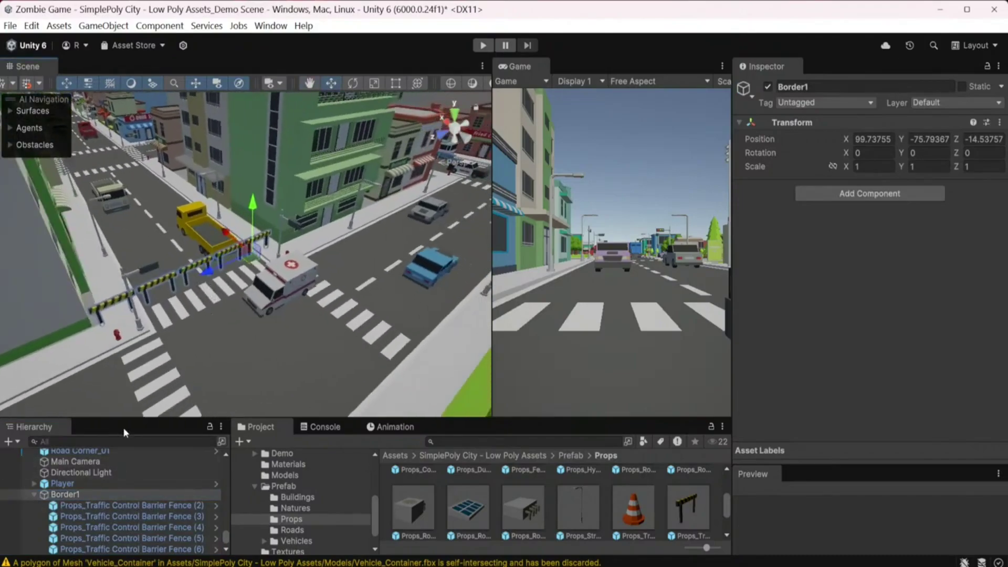
{"action": "key", "text": "ctrl+z"}
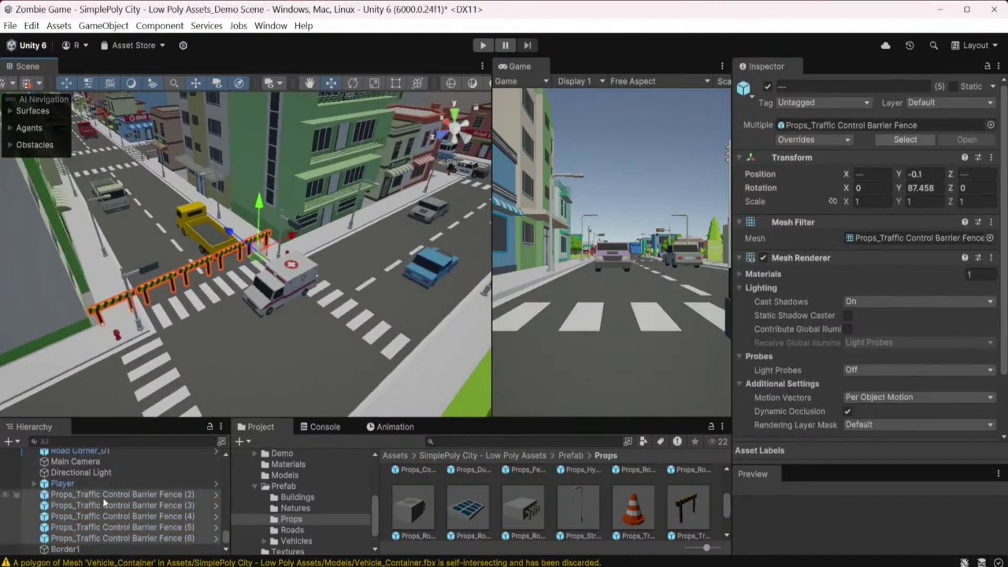
Move Border1 to fence (2)'s location by parenting it there, zeroing its position, then unparenting.
{"action": "left_click", "coordinate": [99, 547]}
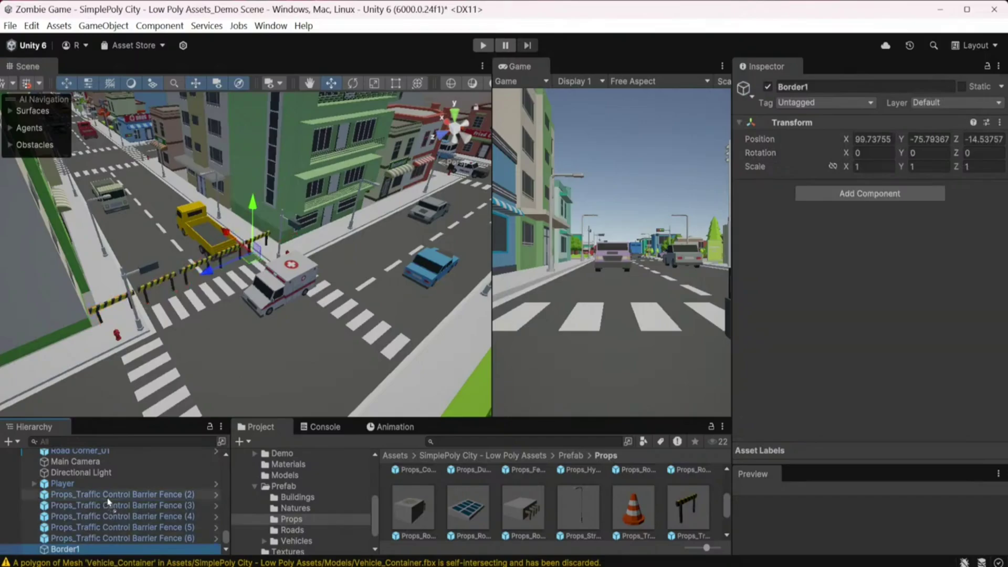
{"action": "left_click_drag", "start_coordinate": [108, 502], "coordinate": [117, 502]}
{"action": "left_click", "coordinate": [884, 139]}
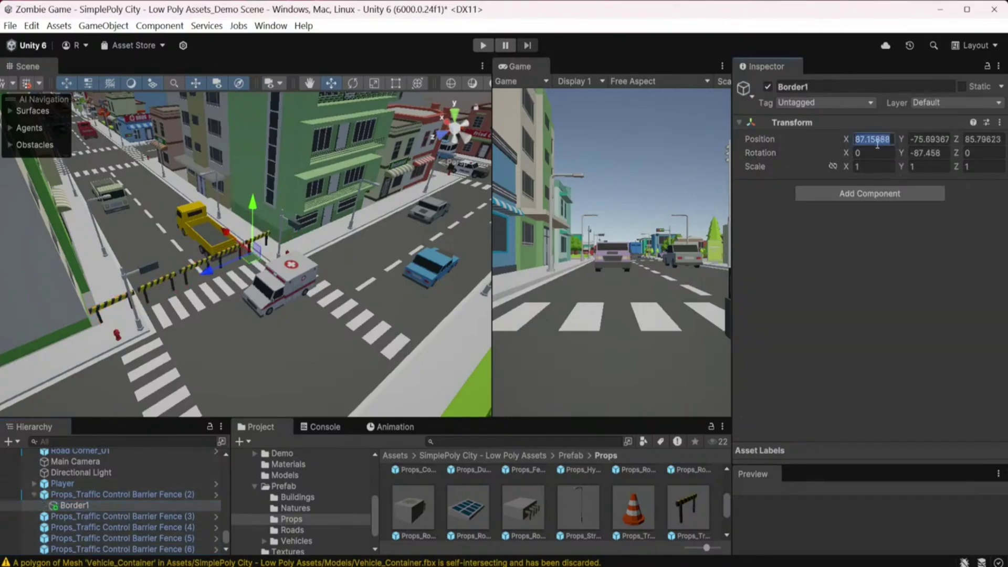
{"action": "type", "text": "0"}
{"action": "left_click", "coordinate": [947, 139]}
{"action": "type", "text": "00"}
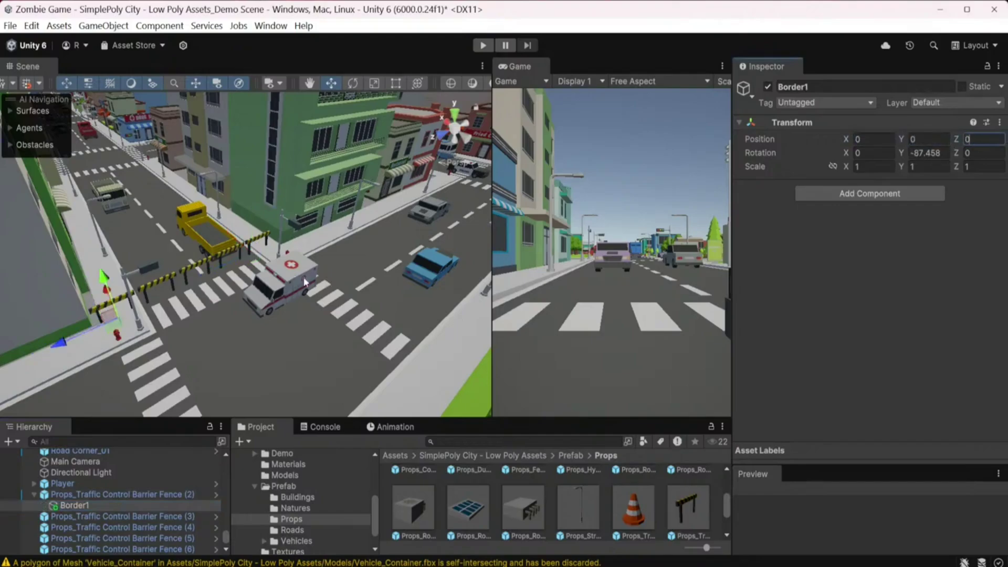
{"action": "type", "text": "f"}
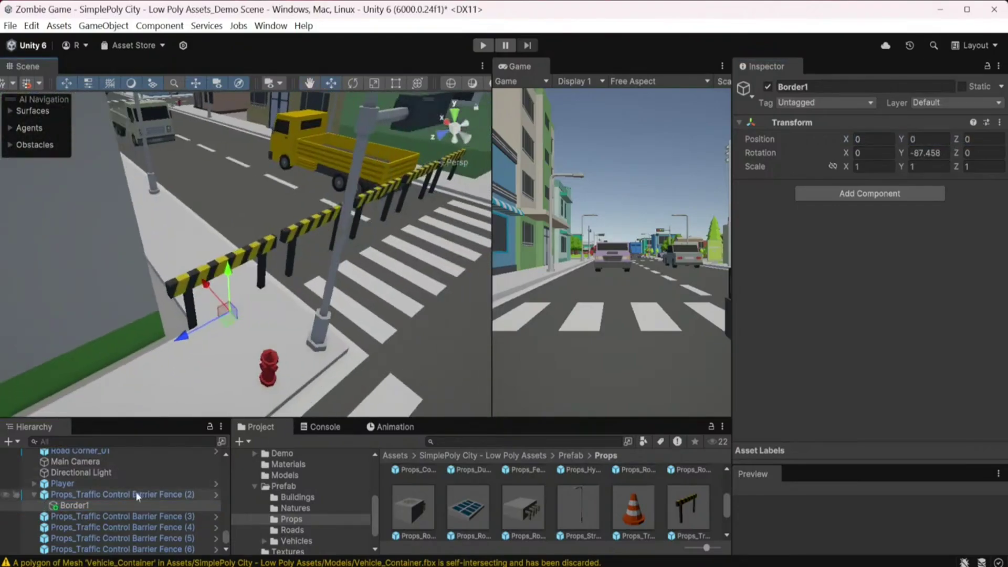
{"action": "left_click_drag", "start_coordinate": [91, 506], "coordinate": [118, 489]}
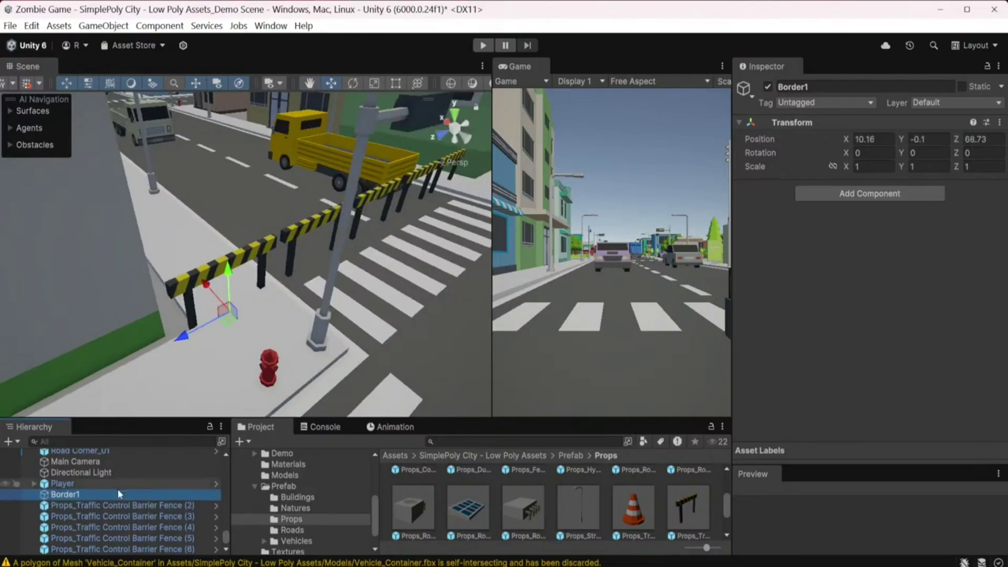
Nest barrier fences (2) through (6) under Border1 and nudge the group slightly along Z.
{"action": "left_click", "coordinate": [120, 508]}
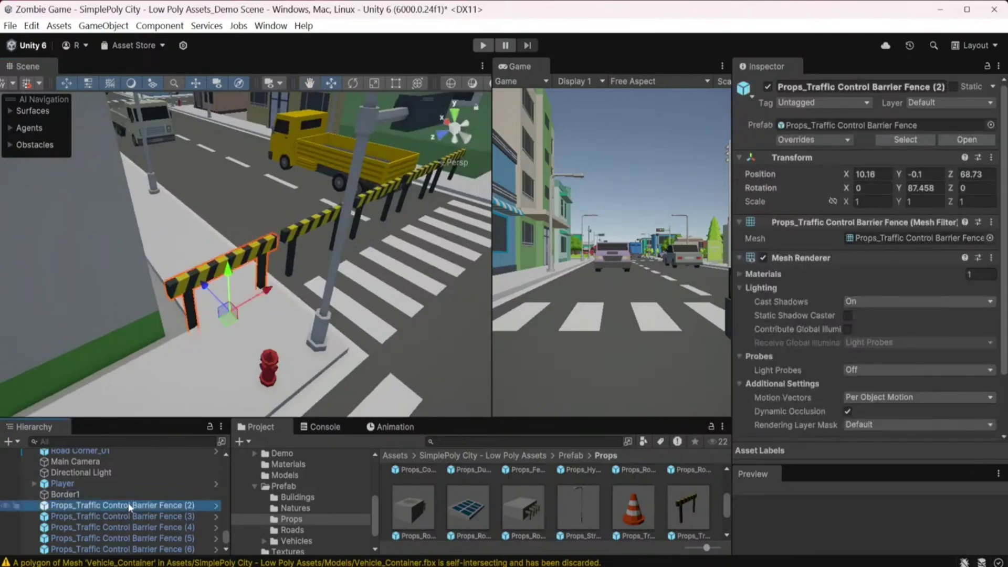
{"action": "left_click", "coordinate": [131, 549], "text": "shift"}
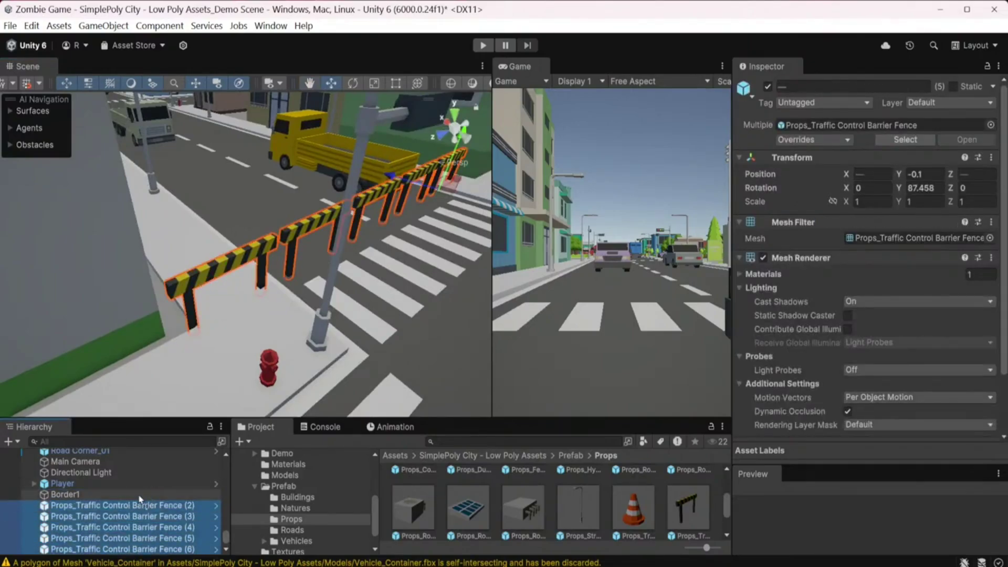
{"action": "left_click_drag", "start_coordinate": [140, 499], "coordinate": [138, 495]}
{"action": "left_click", "coordinate": [138, 496]}
{"action": "left_click_drag", "start_coordinate": [192, 340], "coordinate": [193, 337]}
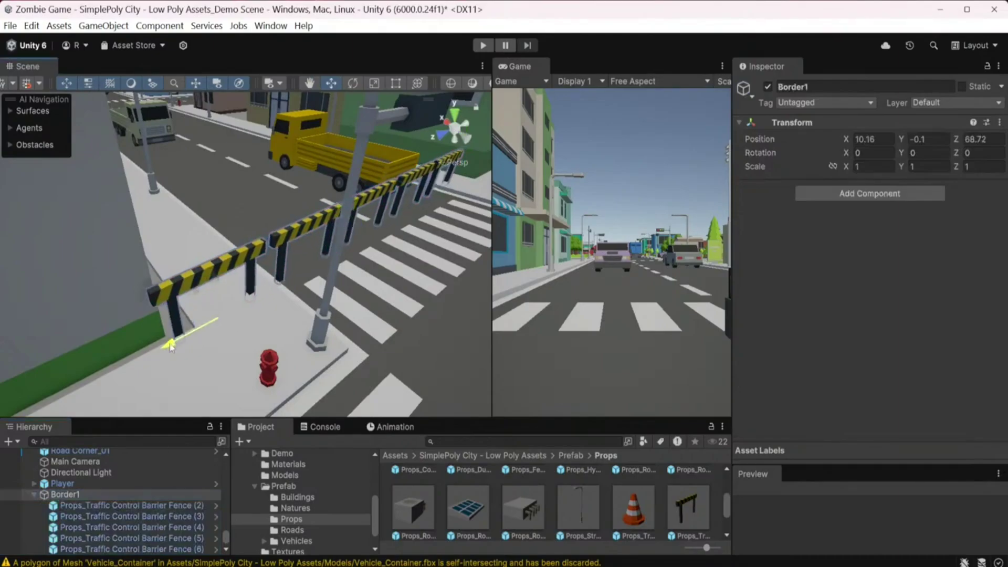
Add a Box Collider to Border1 centred at (0, 2.43, -7.47) with size 1 × 4.79 × 23.13.
{"action": "left_click", "coordinate": [851, 193]}
{"action": "type", "text": "b"}
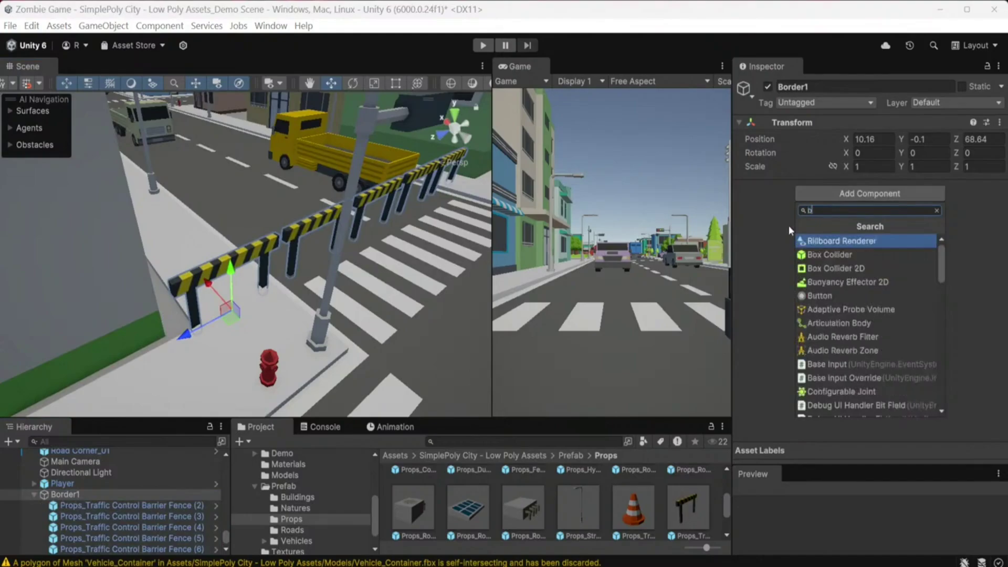
{"action": "type", "text": "ox"}
{"action": "key", "text": "Return"}
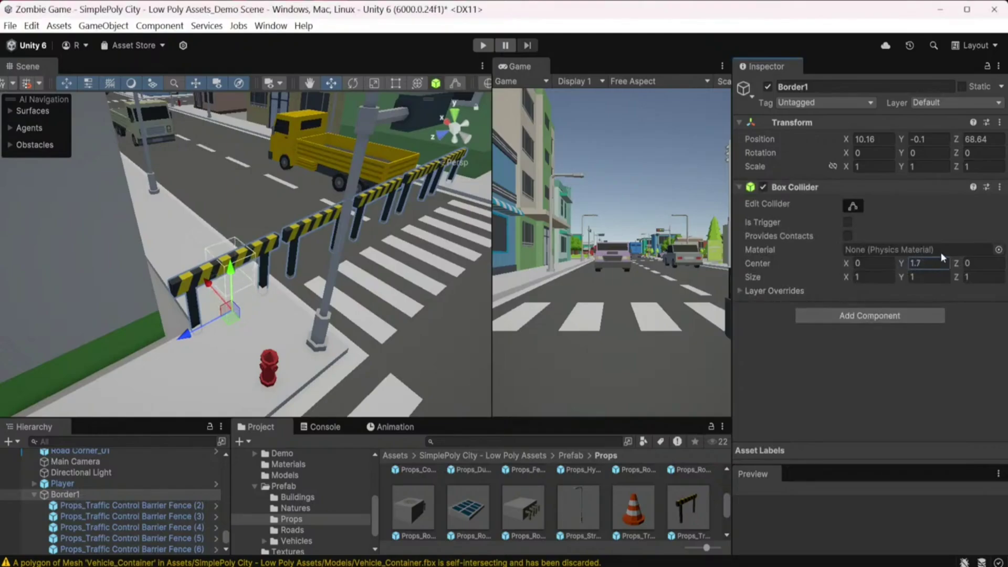
{"action": "key", "text": "BackSpace"}
{"action": "type", "text": "53"}
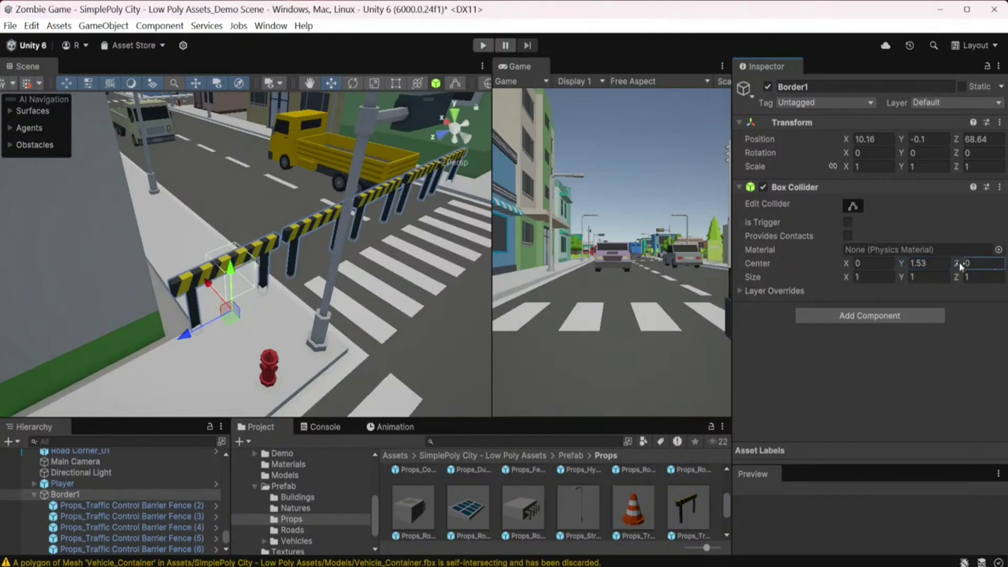
{"action": "left_click_drag", "start_coordinate": [960, 266], "coordinate": [830, 273]}
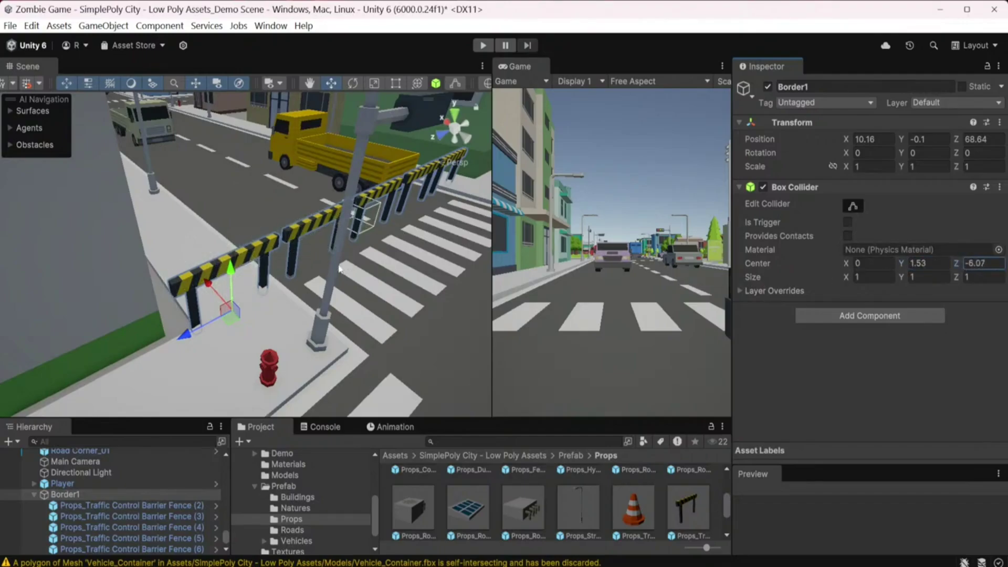
{"action": "right_click_drag", "start_coordinate": [339, 269], "coordinate": [239, 278]}
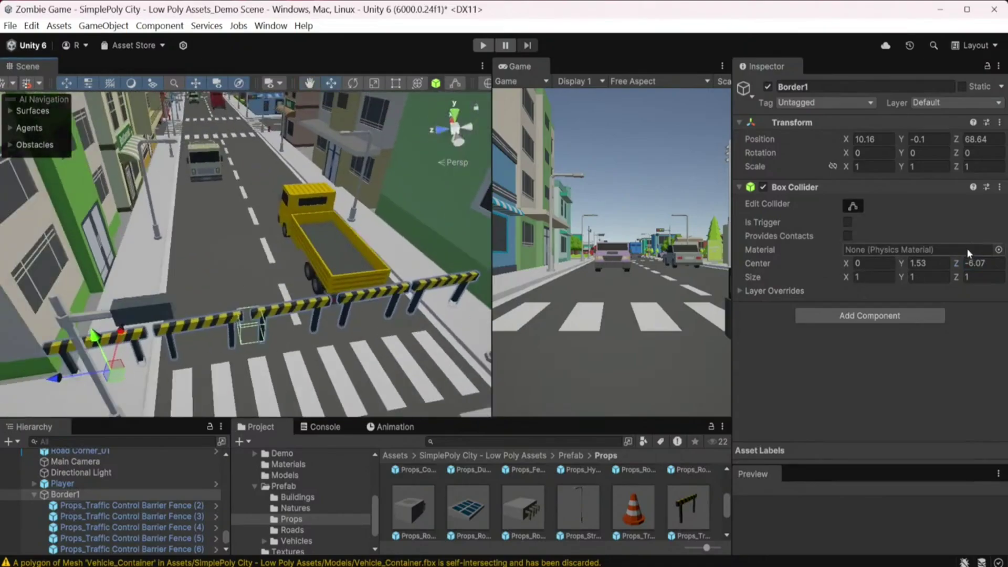
{"action": "mouse_move", "coordinate": [947, 268]}
{"action": "left_mouse_down"}
{"action": "mouse_move", "coordinate": [94, 329]}
{"action": "mouse_move", "coordinate": [118, 322]}
{"action": "left_mouse_up"}
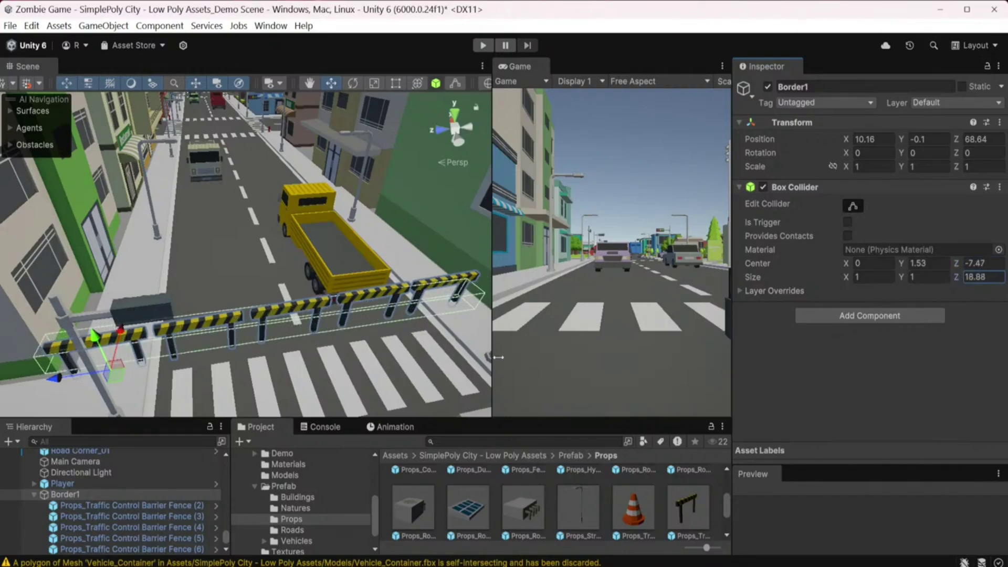
{"action": "left_click_drag", "start_coordinate": [900, 281], "coordinate": [951, 282]}
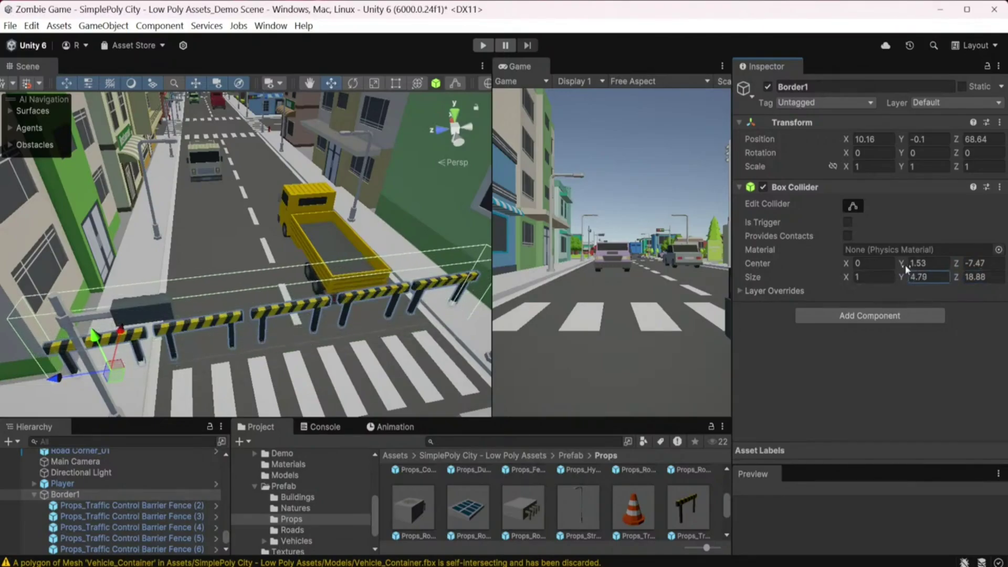
{"action": "left_click_drag", "start_coordinate": [903, 266], "coordinate": [934, 263]}
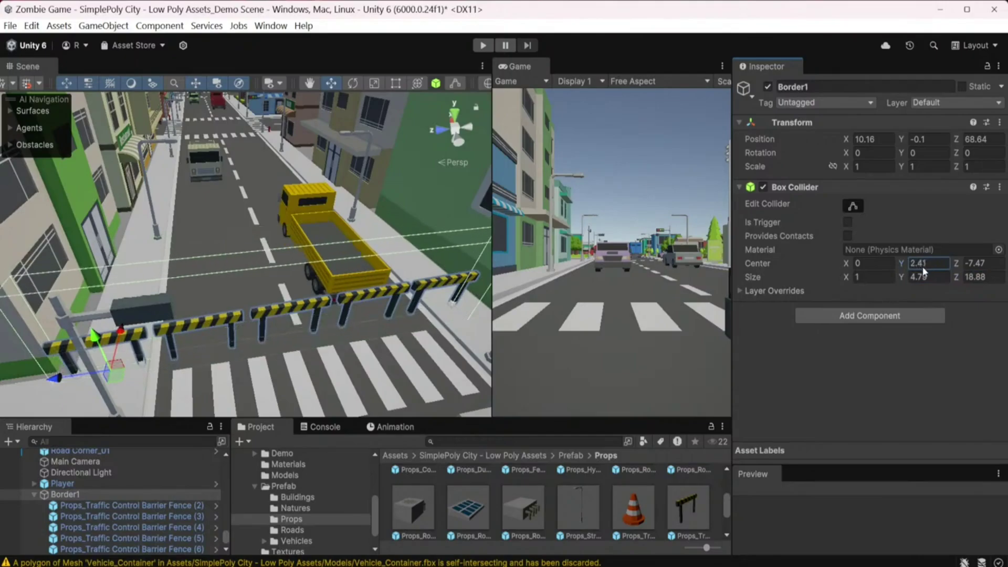
{"action": "right_click_drag", "start_coordinate": [433, 301], "coordinate": [375, 311]}
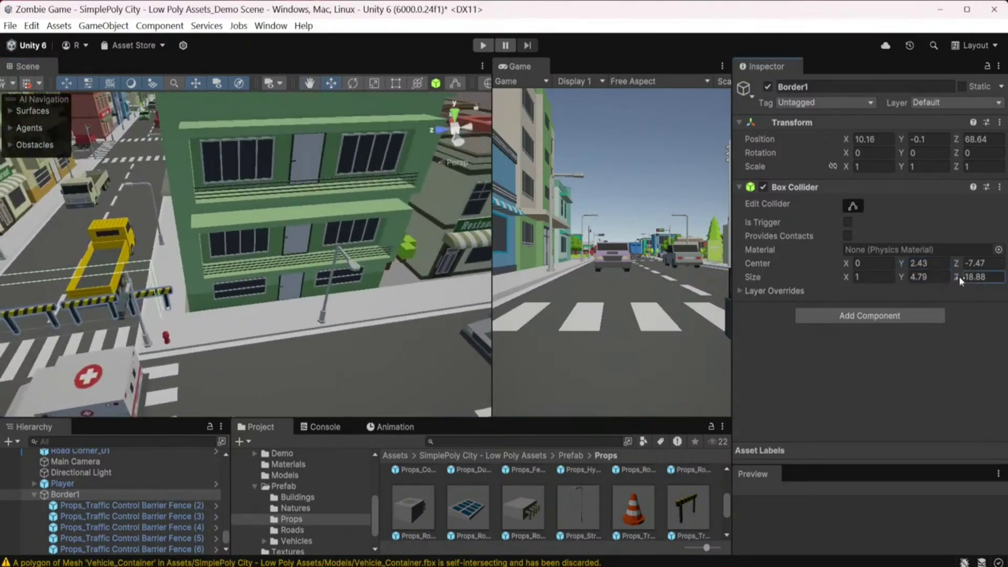
{"action": "key", "text": "f"}
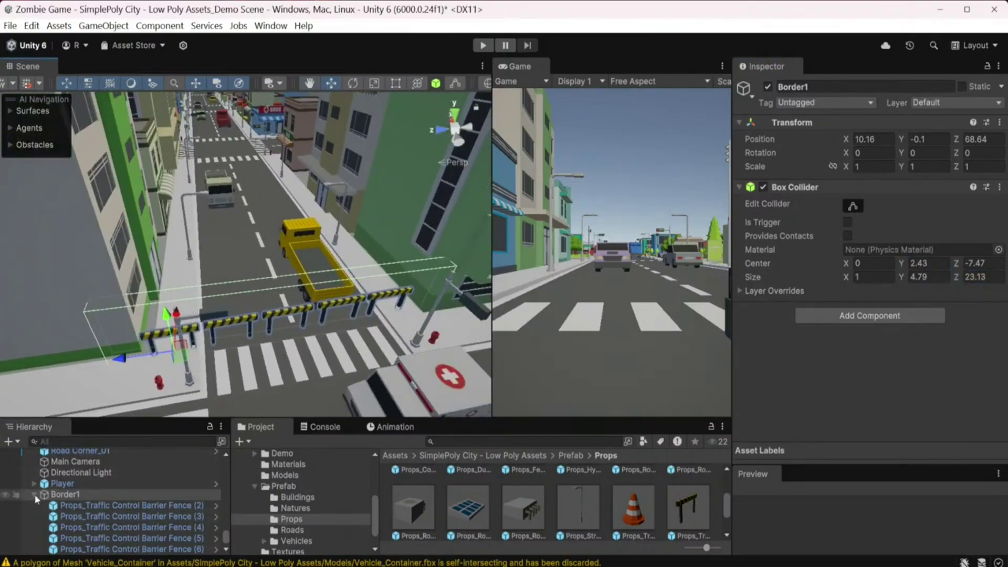
Duplicate the Border1 barrier group and move the copy, Border1 (1), far along X.
{"action": "left_click", "coordinate": [35, 494]}
{"action": "scroll", "coordinate": [153, 235], "scroll_direction": "down", "scroll_amount": 5}
{"action": "middle_click_drag", "start_coordinate": [156, 245], "coordinate": [158, 257]}
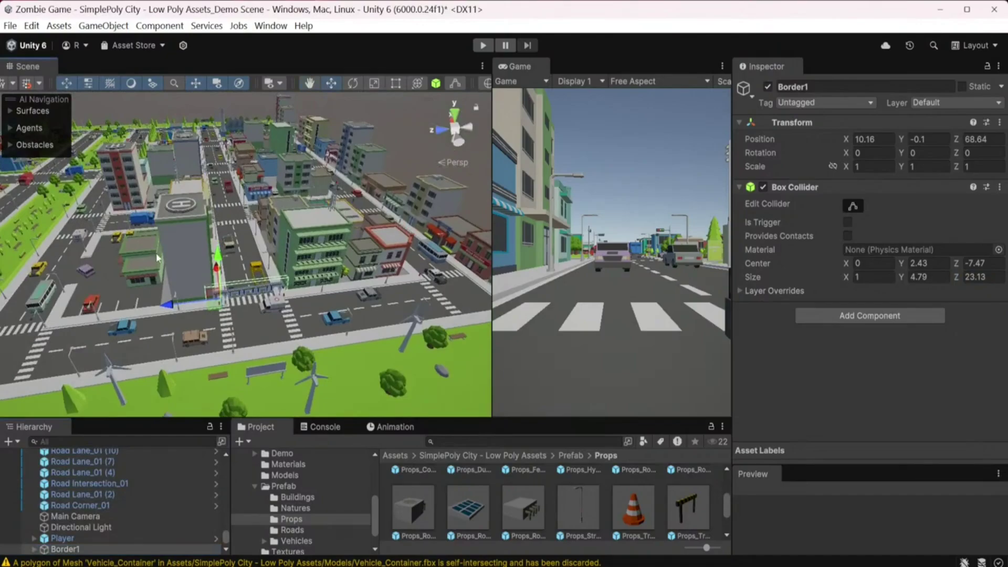
{"action": "key", "text": "ctrl+d"}
{"action": "scroll", "coordinate": [155, 262], "scroll_direction": "down", "scroll_amount": 2}
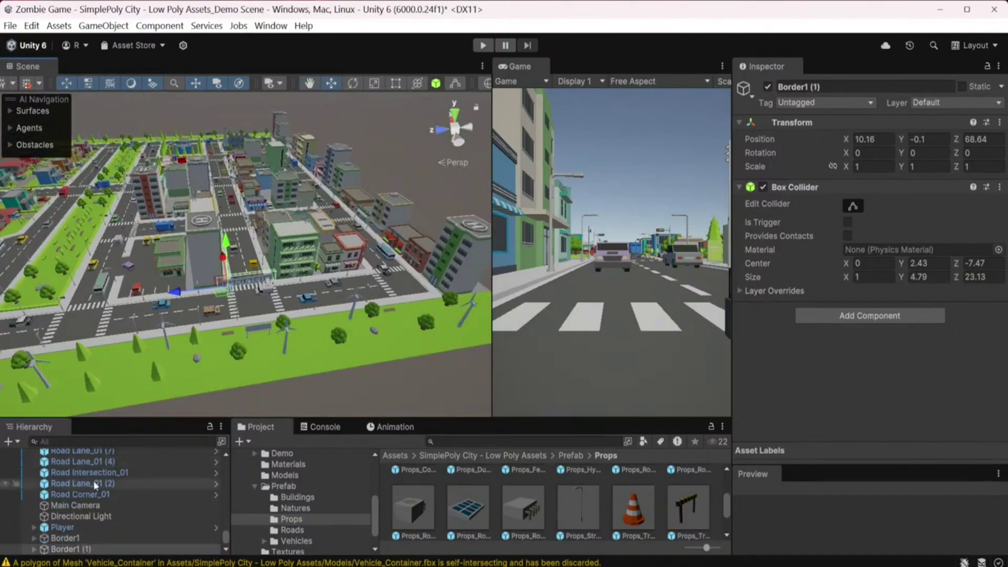
{"action": "left_click_drag", "start_coordinate": [133, 355], "coordinate": [257, 329], "text": "alt"}
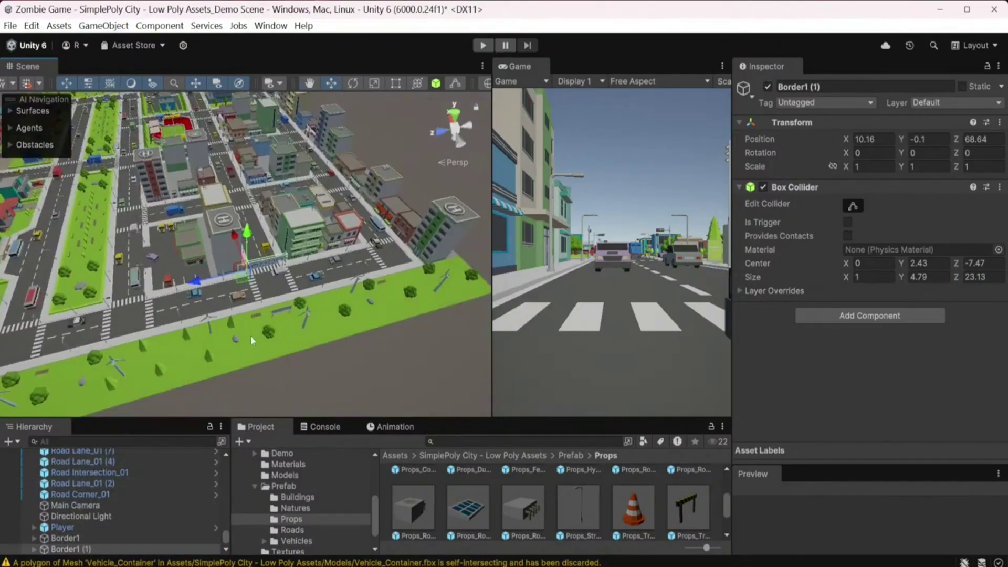
{"action": "scroll", "coordinate": [251, 335], "scroll_direction": "up", "scroll_amount": 5}
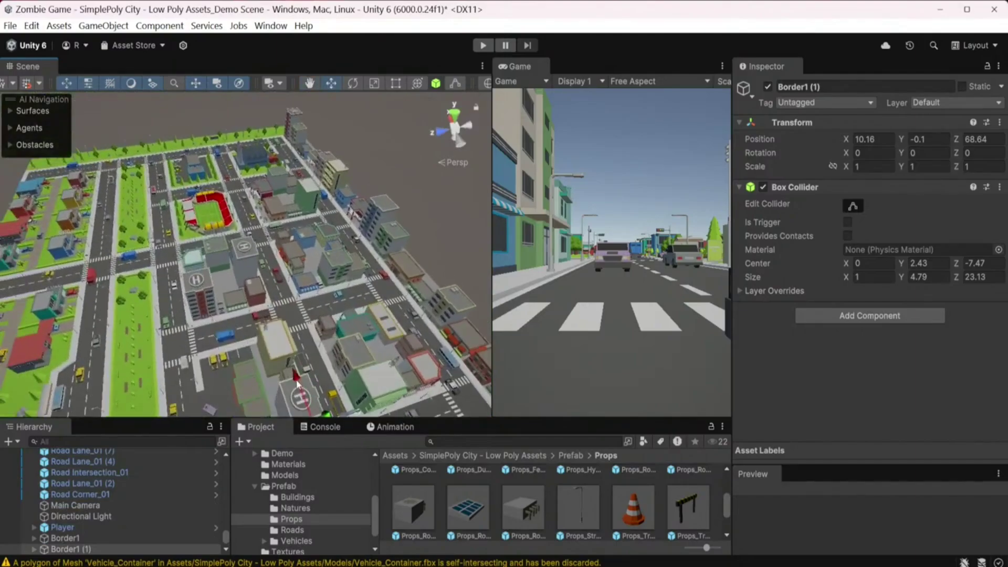
{"action": "left_click_drag", "start_coordinate": [297, 383], "coordinate": [216, 154]}
{"action": "key", "text": "f"}
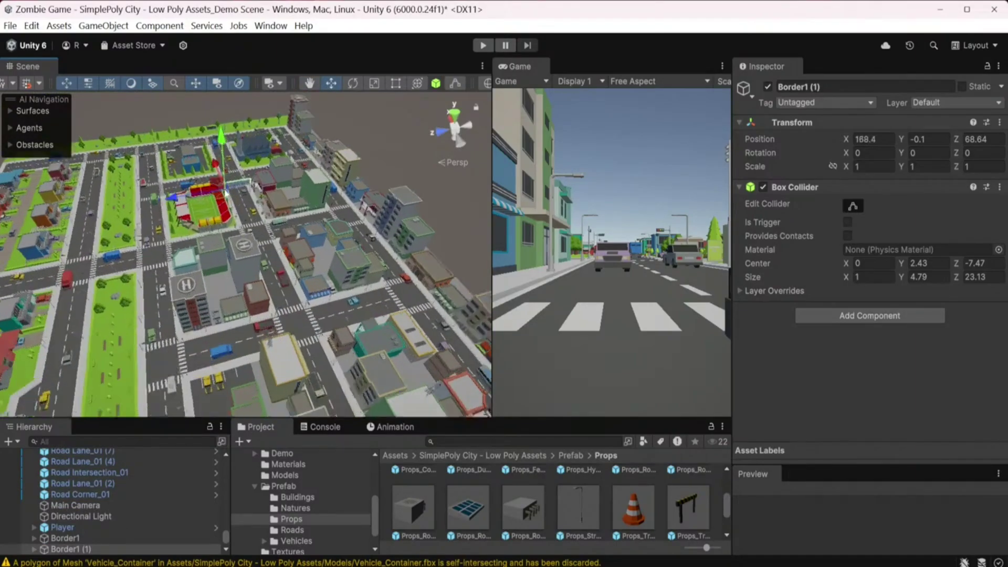
{"action": "scroll", "coordinate": [235, 272], "scroll_direction": "up", "scroll_amount": 5}
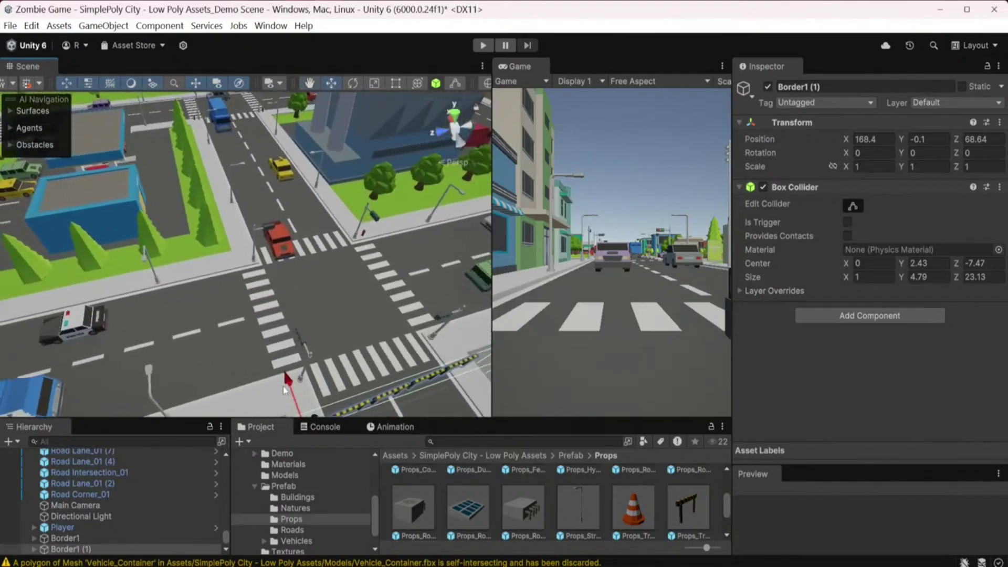
{"action": "left_click_drag", "start_coordinate": [283, 385], "coordinate": [195, 138]}
{"action": "key", "text": "f"}
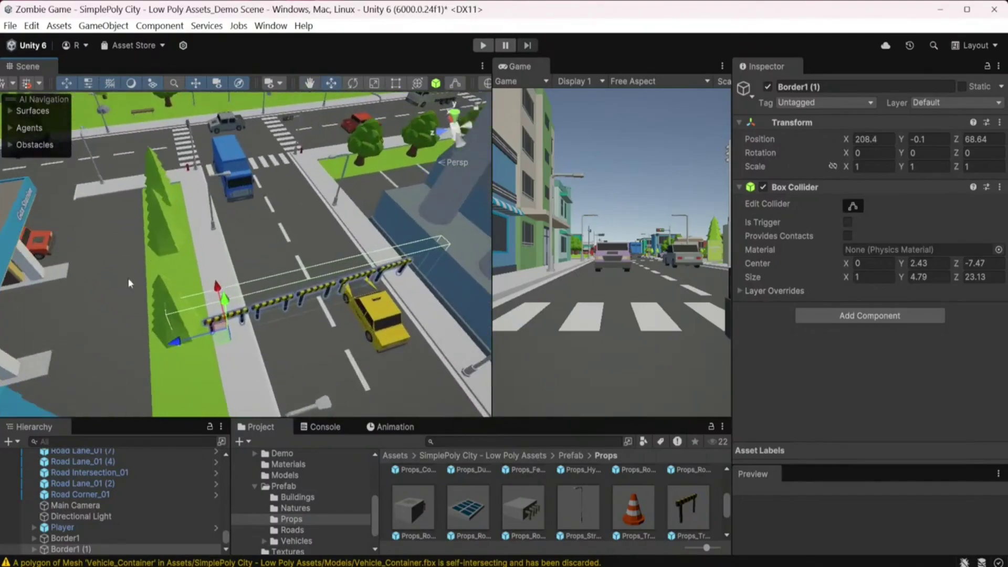
Nudge Border1 (1) back slightly along X to sit at 201.42, -0.1, 68.84.
{"action": "middle_click_drag", "start_coordinate": [159, 313], "coordinate": [211, 240]}
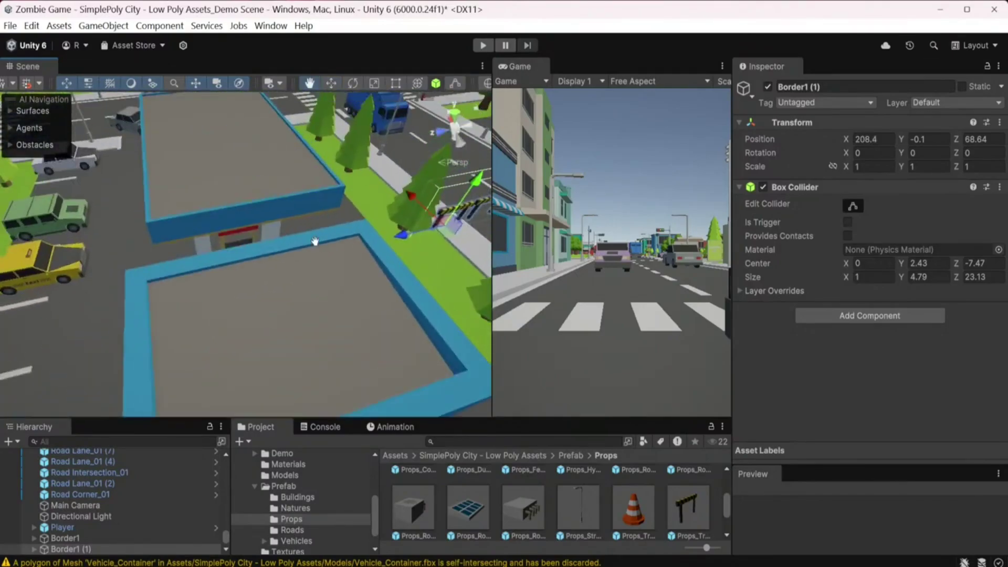
{"action": "scroll", "coordinate": [207, 251], "scroll_direction": "down", "scroll_amount": 2}
{"action": "scroll", "coordinate": [247, 273], "scroll_direction": "down", "scroll_amount": 2}
{"action": "scroll", "coordinate": [240, 297], "scroll_direction": "down", "scroll_amount": 2}
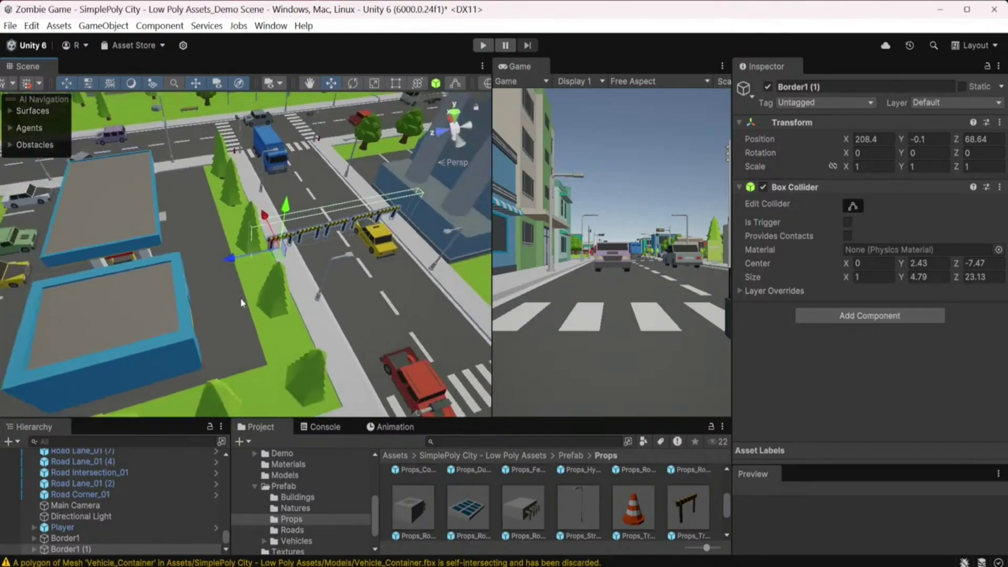
{"action": "scroll", "coordinate": [249, 295], "scroll_direction": "down", "scroll_amount": 2}
{"action": "scroll", "coordinate": [249, 295], "scroll_direction": "down", "scroll_amount": 2}
{"action": "scroll", "coordinate": [237, 299], "scroll_direction": "up", "scroll_amount": 3}
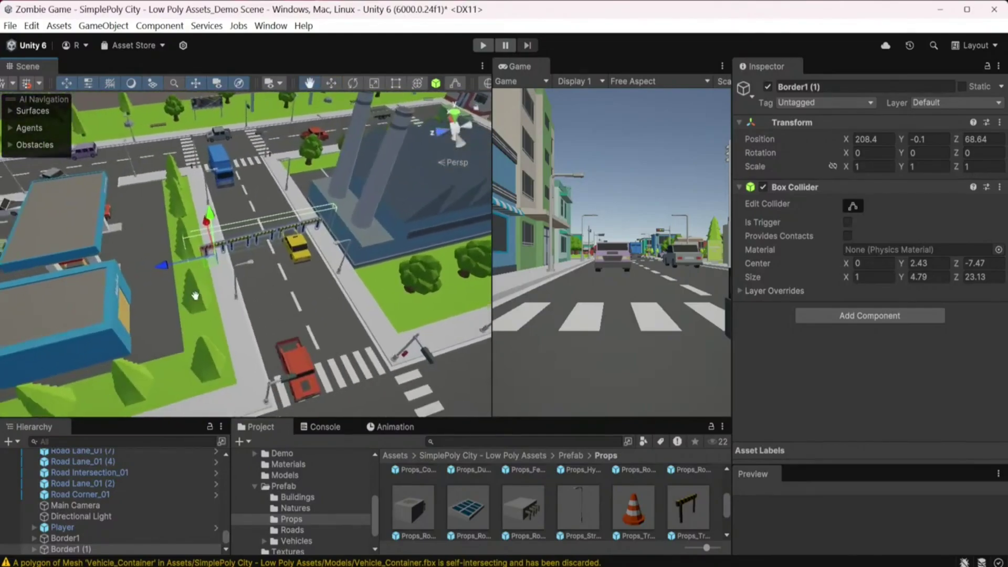
{"action": "middle_click_drag", "start_coordinate": [236, 299], "coordinate": [224, 305]}
{"action": "left_click_drag", "start_coordinate": [235, 229], "coordinate": [252, 268]}
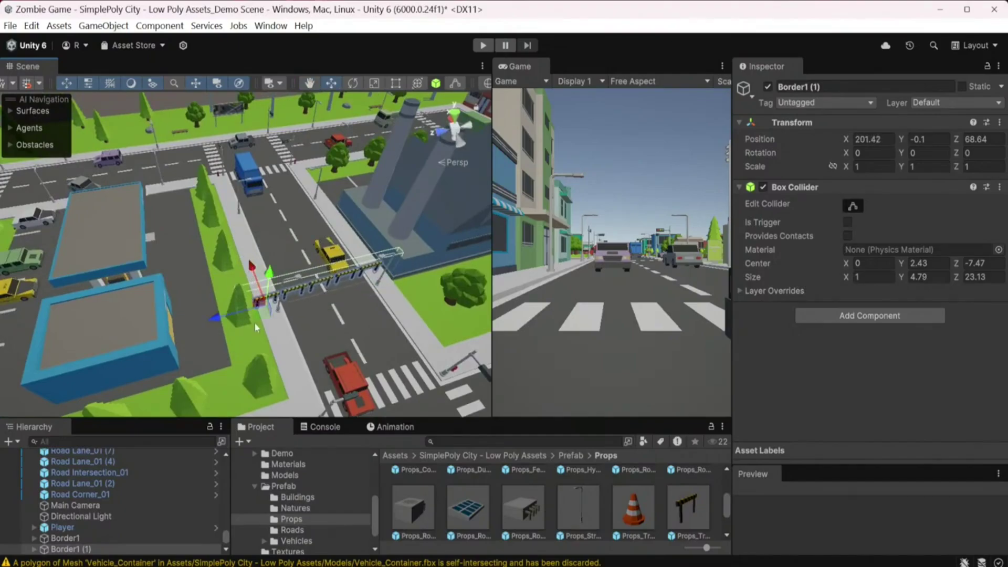
Extend Border1 (1) with duplicated fence pieces slid into place along the barrier.
{"action": "left_click", "coordinate": [35, 550]}
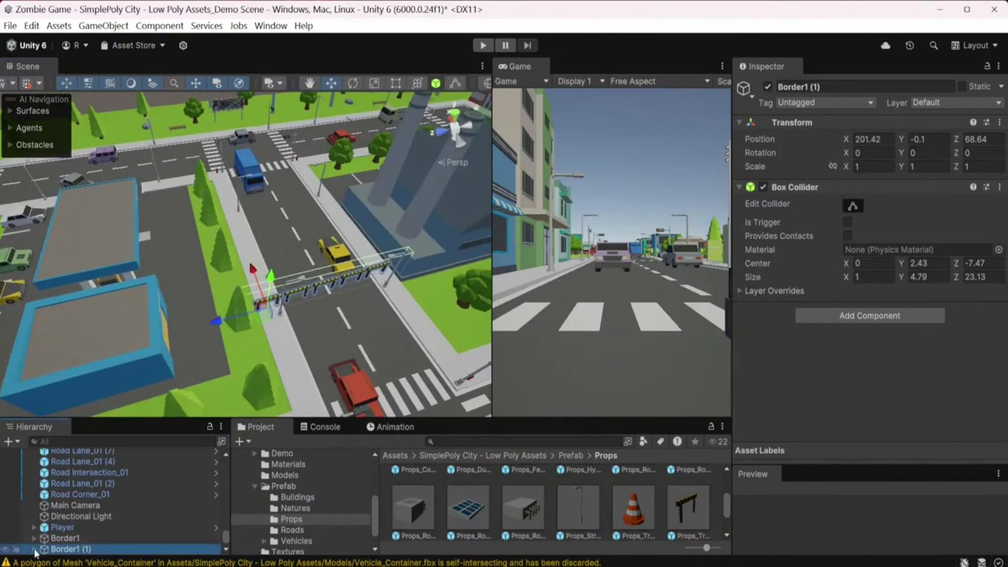
{"action": "left_click", "coordinate": [34, 549]}
{"action": "left_click", "coordinate": [95, 549]}
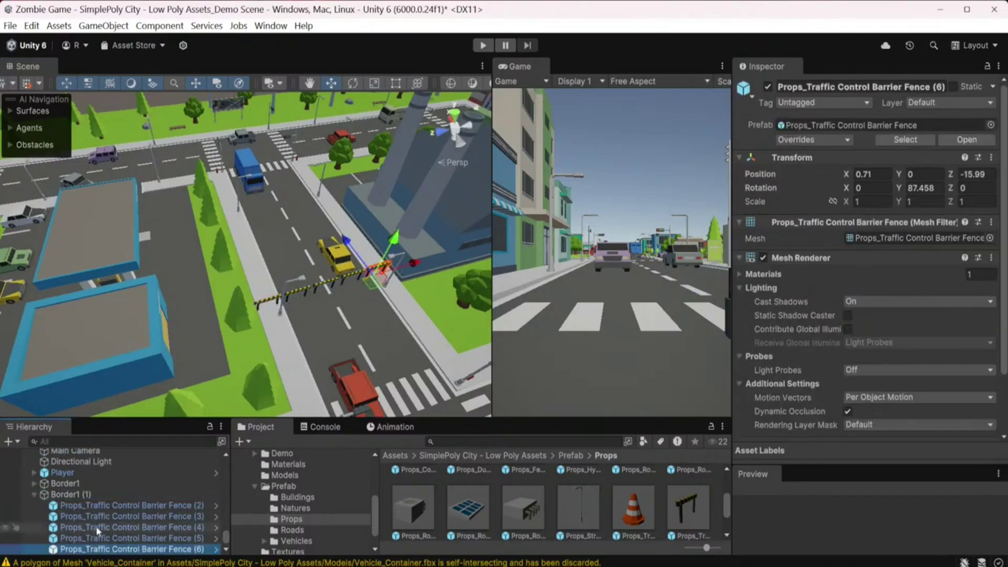
{"action": "left_click", "coordinate": [101, 509]}
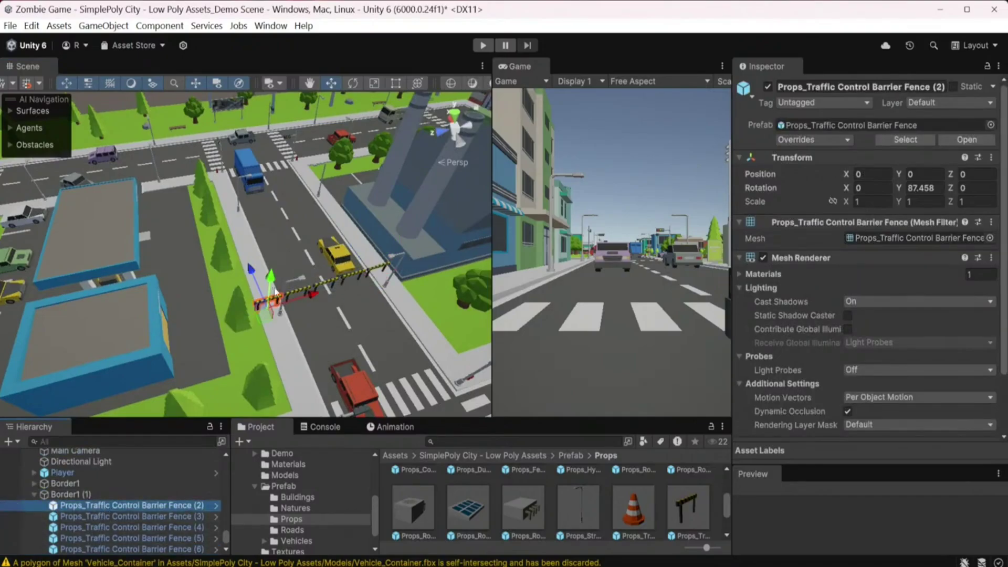
{"action": "key", "text": "ctrl+d"}
{"action": "left_click_drag", "start_coordinate": [319, 305], "coordinate": [281, 304]}
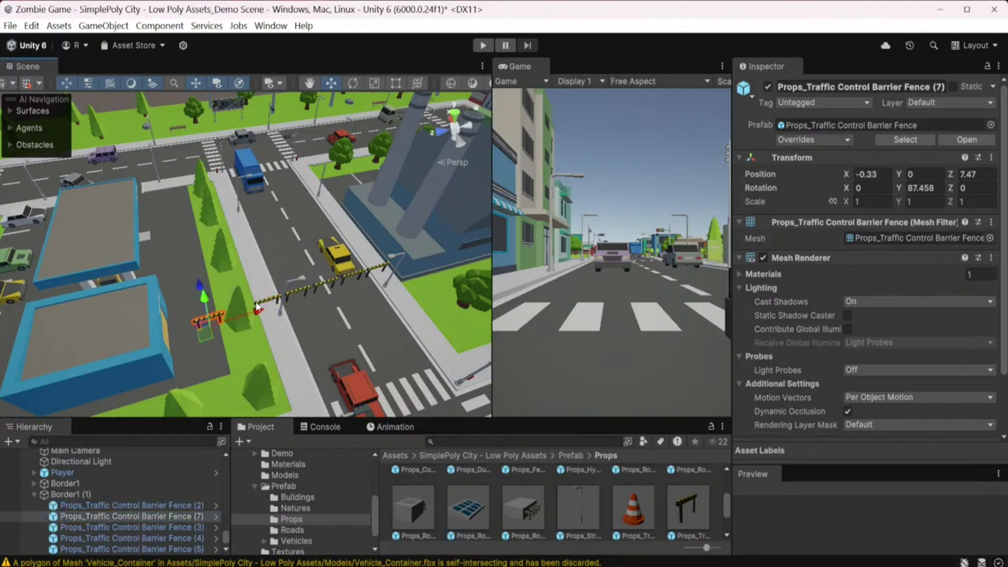
{"action": "key", "text": "ctrl+d"}
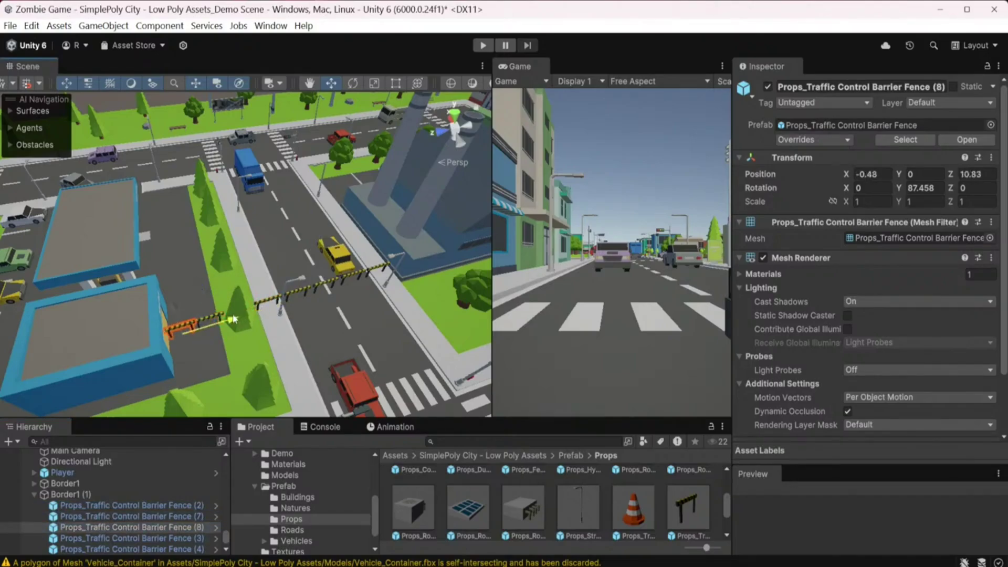
{"action": "left_click", "coordinate": [225, 319]}
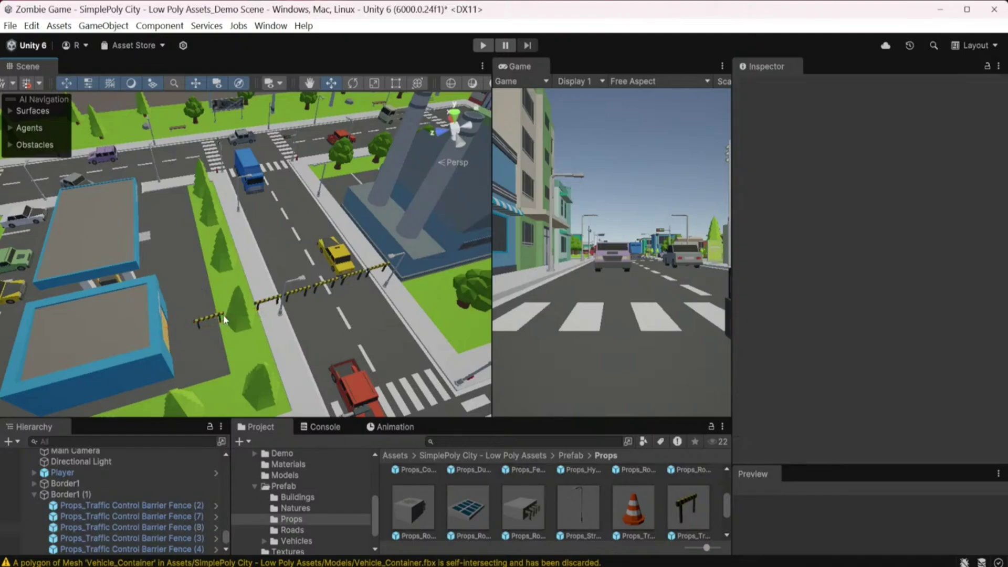
{"action": "scroll", "coordinate": [127, 519], "scroll_direction": "down", "scroll_amount": 1}
{"action": "left_click", "coordinate": [149, 507]}
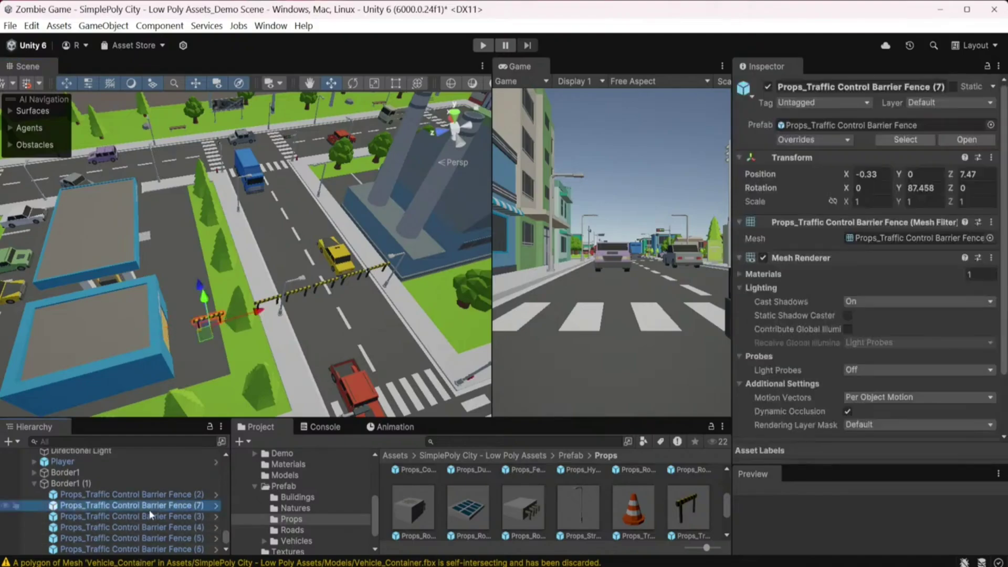
{"action": "left_click_drag", "start_coordinate": [257, 319], "coordinate": [243, 314]}
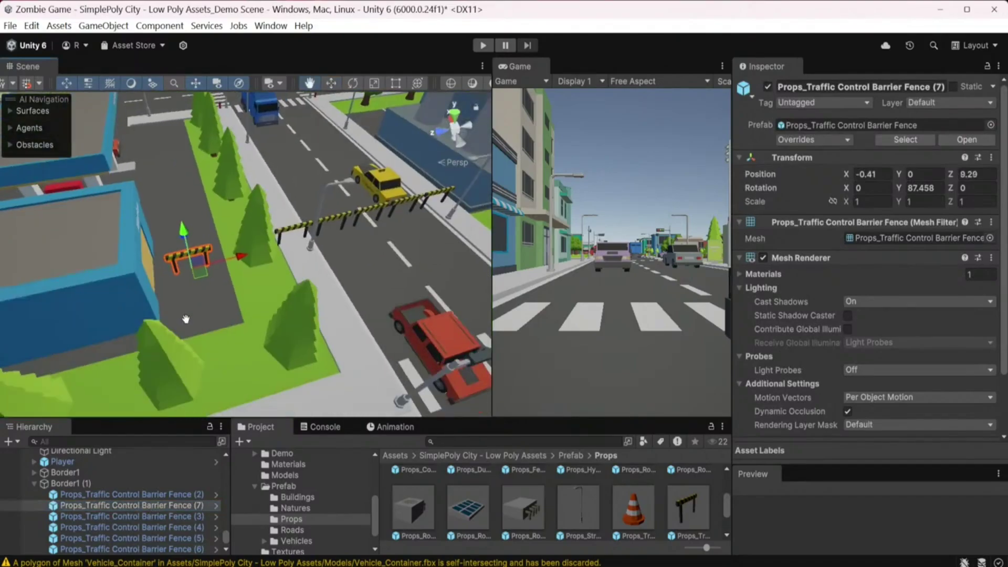
Lengthen Border1 (1)'s box collider to a Z size of 41.2.
{"action": "left_click", "coordinate": [98, 484]}
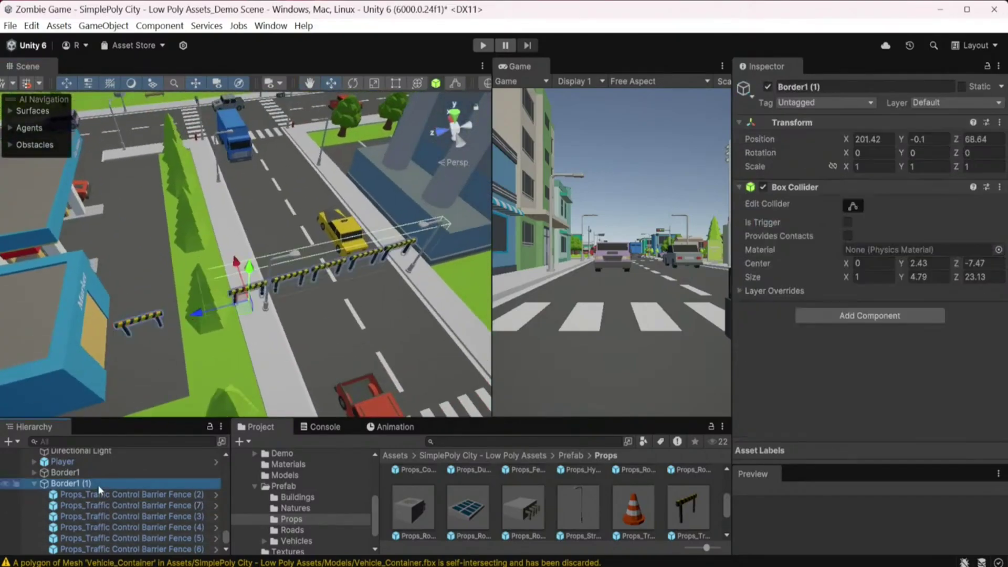
{"action": "left_click", "coordinate": [969, 277]}
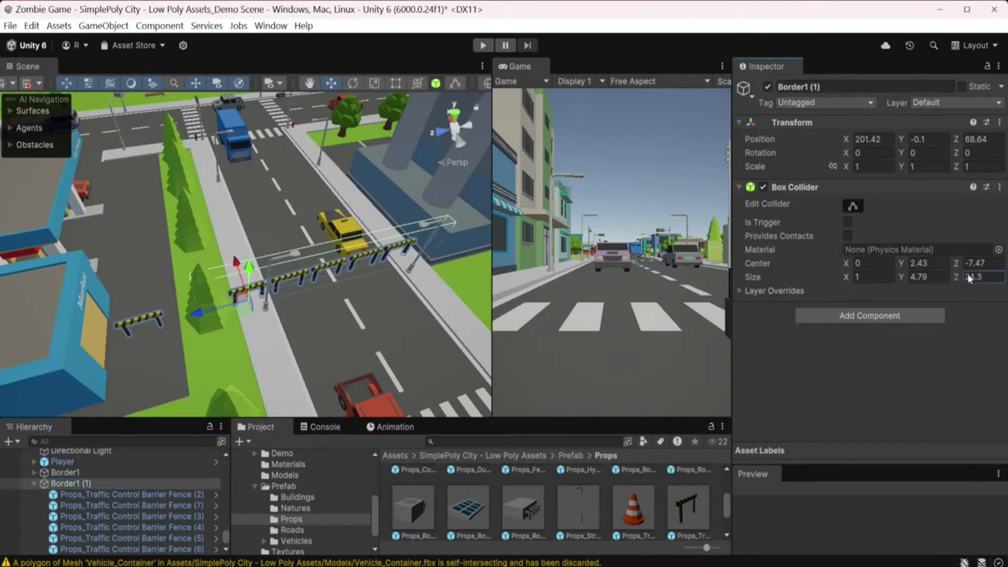
{"action": "type", "text": "31.741.2"}
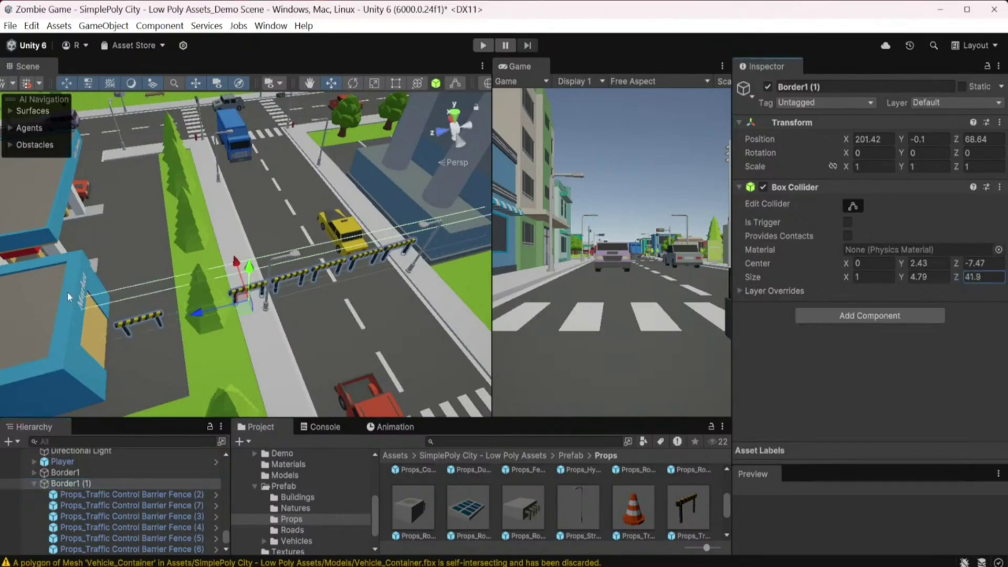
{"action": "mouse_move", "coordinate": [214, 273]}
{"action": "left_mouse_down", "text": "alt"}
{"action": "mouse_move", "coordinate": [373, 330]}
{"action": "mouse_move", "coordinate": [162, 370]}
{"action": "mouse_move", "coordinate": [180, 336]}
{"action": "left_mouse_up", "text": "alt"}
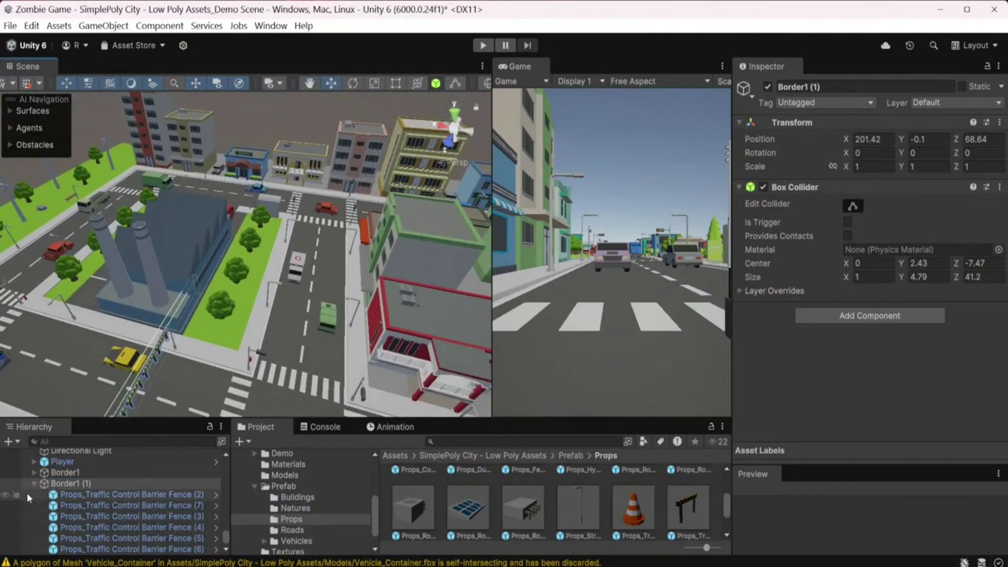
Duplicate Border1 (1) as Border1 (2) and move it across another road to 208.33, -0.16, 8.88.
{"action": "key", "text": "ctrl+d"}
{"action": "scroll", "coordinate": [180, 287], "scroll_direction": "down", "scroll_amount": 3}
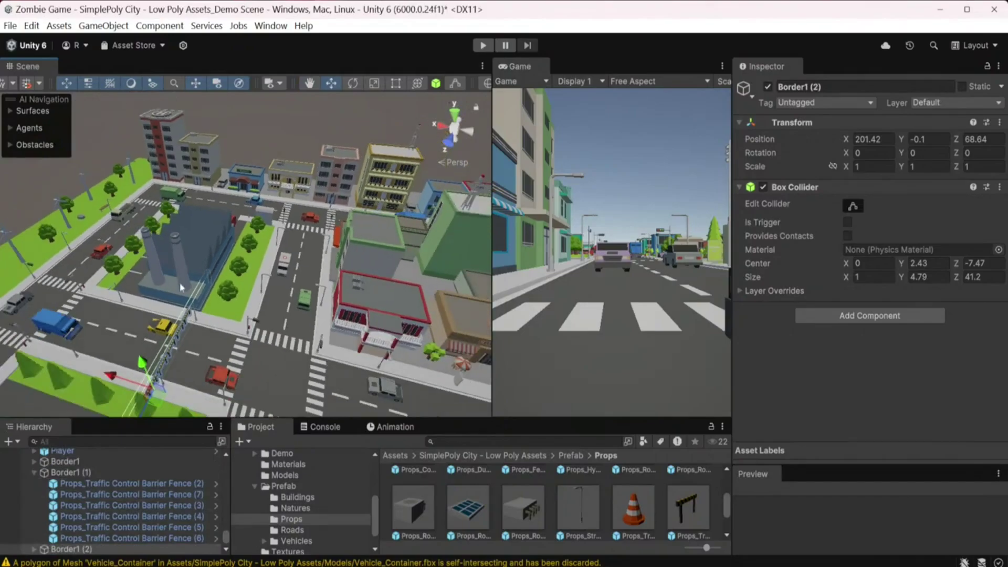
{"action": "mouse_move", "coordinate": [150, 373]}
{"action": "left_mouse_down", "text": "alt"}
{"action": "mouse_move", "coordinate": [148, 412]}
{"action": "mouse_move", "coordinate": [212, 226]}
{"action": "left_mouse_up", "text": "alt"}
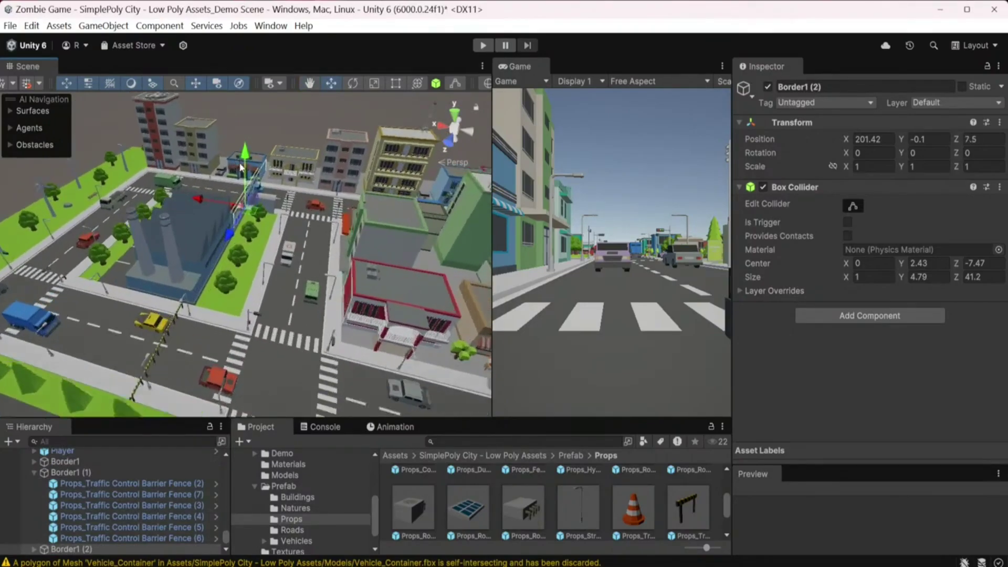
{"action": "scroll", "coordinate": [113, 279], "scroll_direction": "up", "scroll_amount": 5}
{"action": "scroll", "coordinate": [113, 280], "scroll_direction": "up", "scroll_amount": 5}
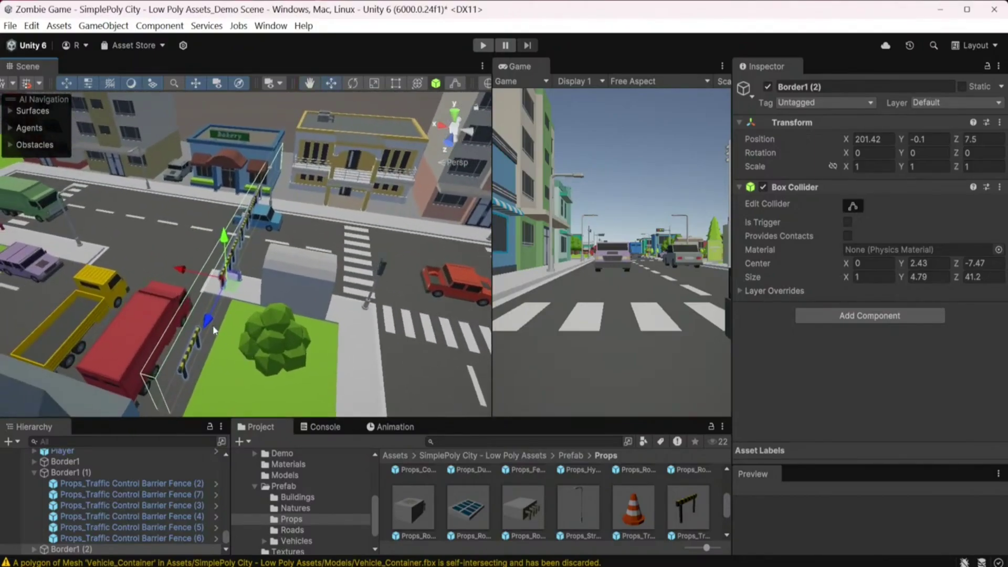
{"action": "left_click_drag", "start_coordinate": [214, 330], "coordinate": [203, 336]}
{"action": "middle_click_drag", "start_coordinate": [203, 336], "coordinate": [265, 351]}
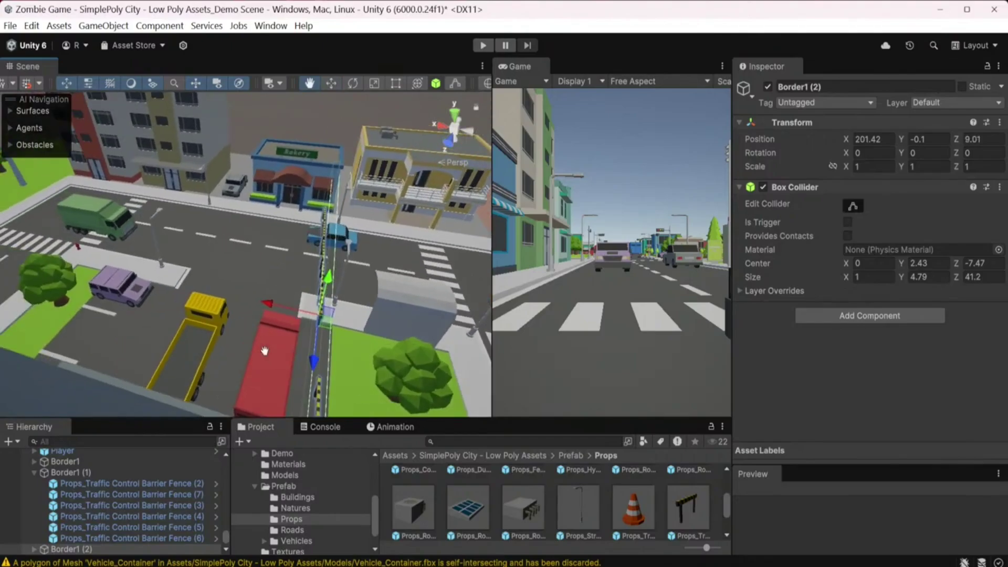
{"action": "mouse_move", "coordinate": [270, 307]}
{"action": "left_mouse_down"}
{"action": "mouse_move", "coordinate": [208, 292]}
{"action": "mouse_move", "coordinate": [307, 277]}
{"action": "left_mouse_up"}
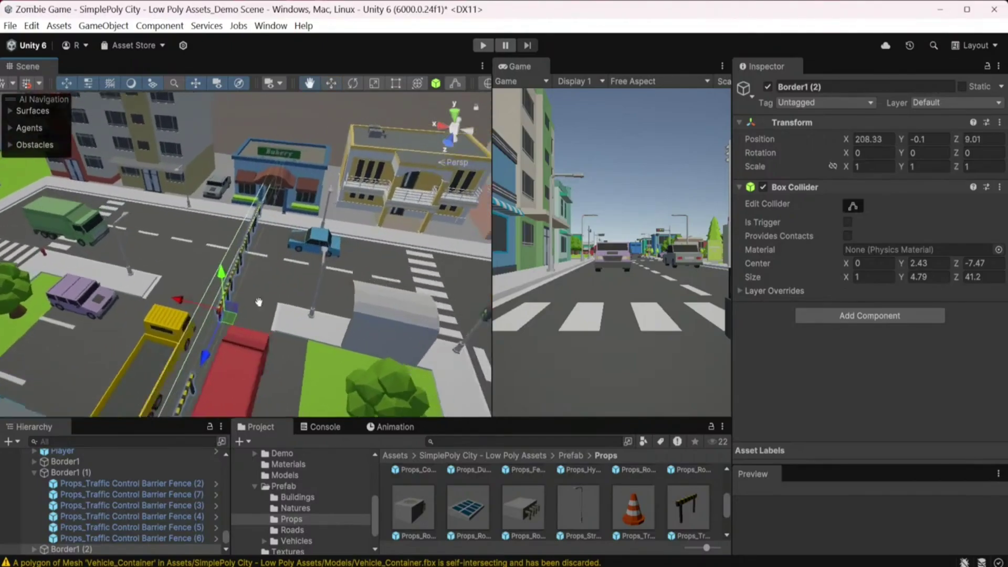
{"action": "middle_click_drag", "start_coordinate": [307, 277], "coordinate": [339, 336]}
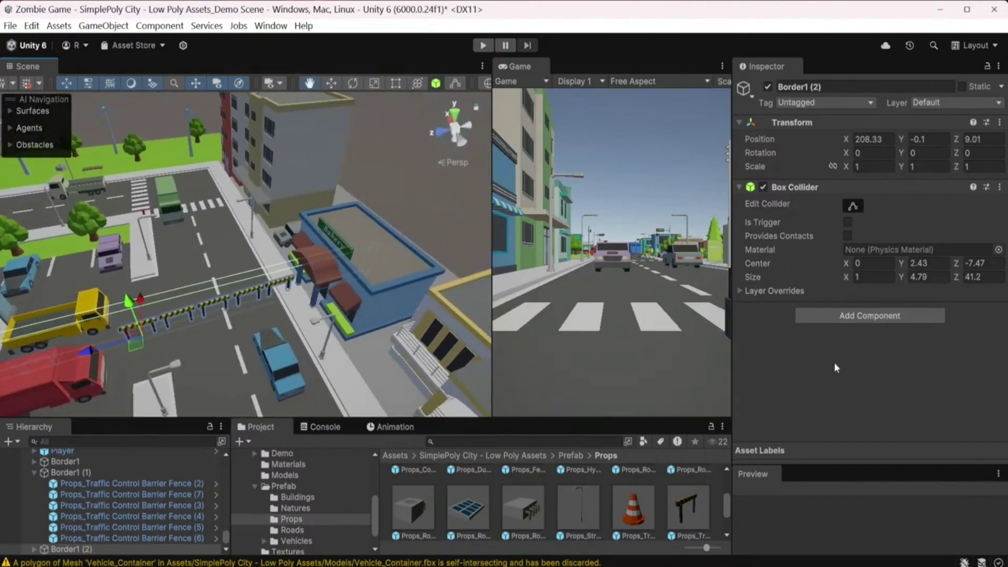
{"action": "left_click_drag", "start_coordinate": [321, 329], "coordinate": [320, 328]}
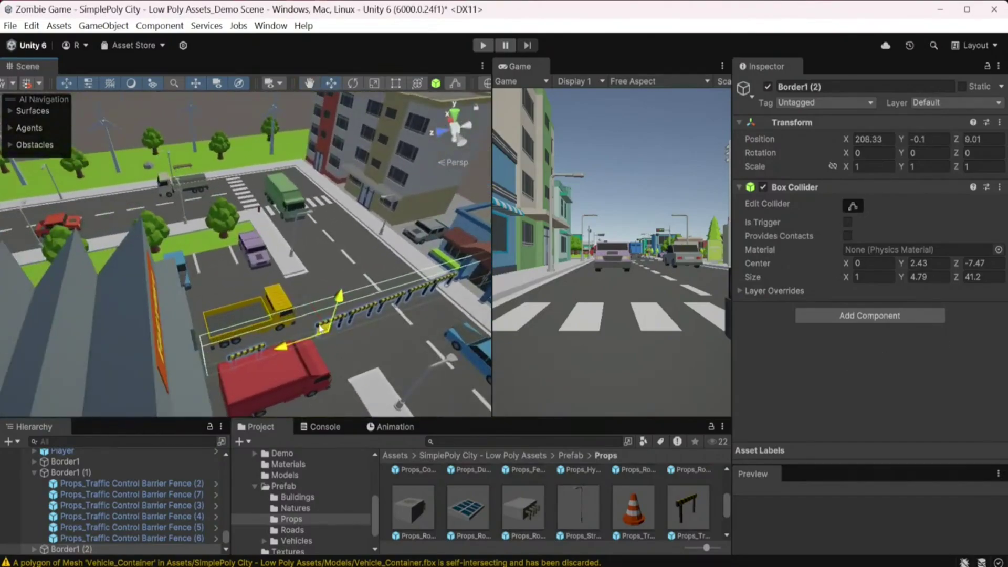
Extend Border1 (2) by duplicating its end fence piece toward the yellow truck.
{"action": "left_click", "coordinate": [333, 318]}
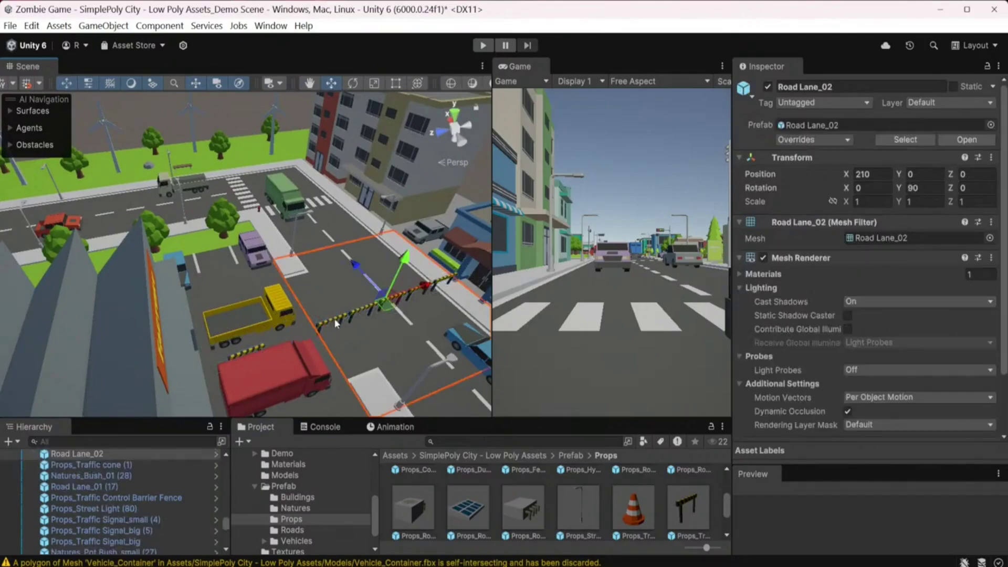
{"action": "left_click", "coordinate": [337, 322]}
{"action": "key", "text": "ctrl+d"}
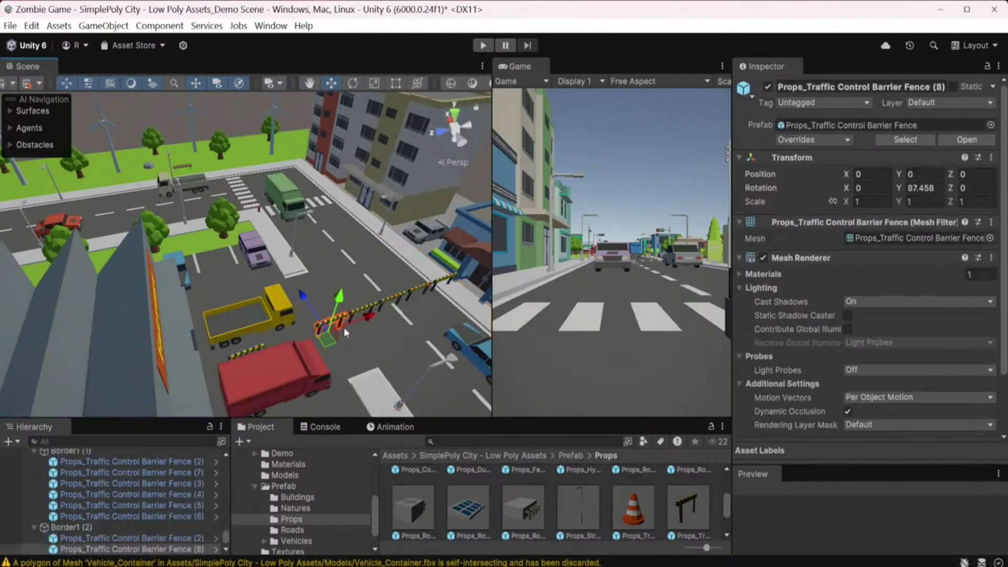
{"action": "left_click_drag", "start_coordinate": [373, 317], "coordinate": [326, 314]}
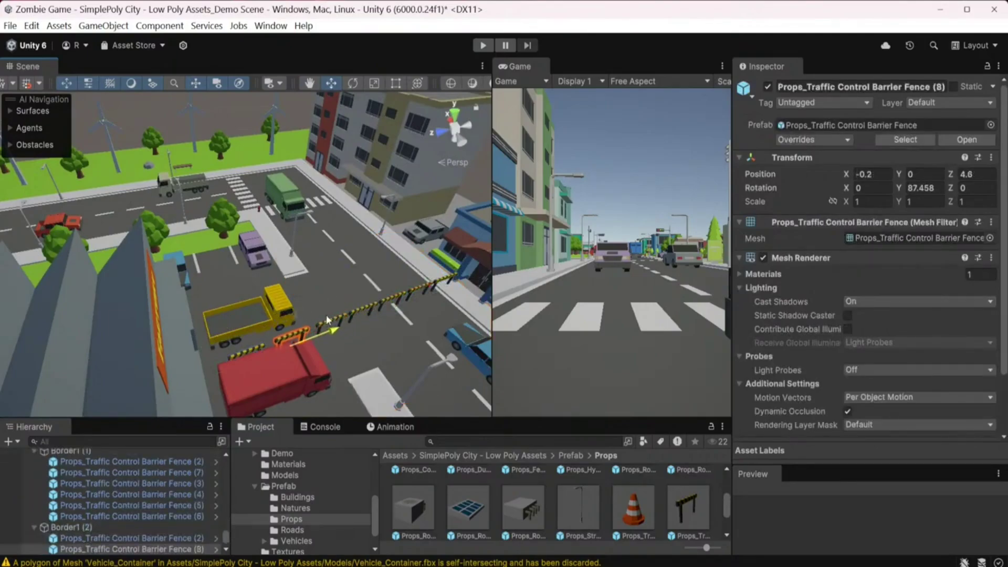
Lengthen Border1 (2)'s box collider to a Z size of 49.
{"action": "left_click", "coordinate": [82, 527]}
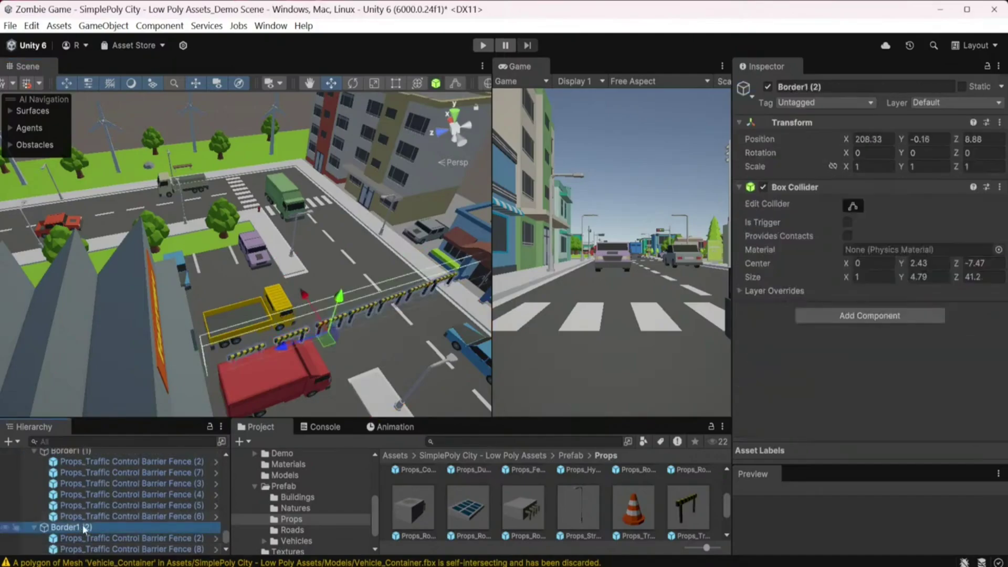
{"action": "left_click_drag", "start_coordinate": [952, 277], "coordinate": [963, 275]}
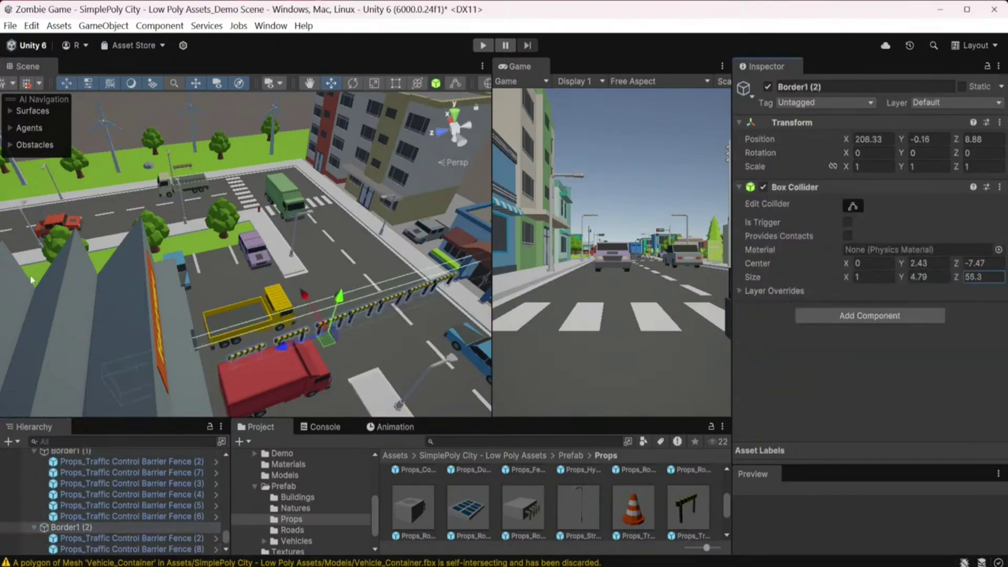
{"action": "scroll", "coordinate": [362, 403], "scroll_direction": "down", "scroll_amount": 10}
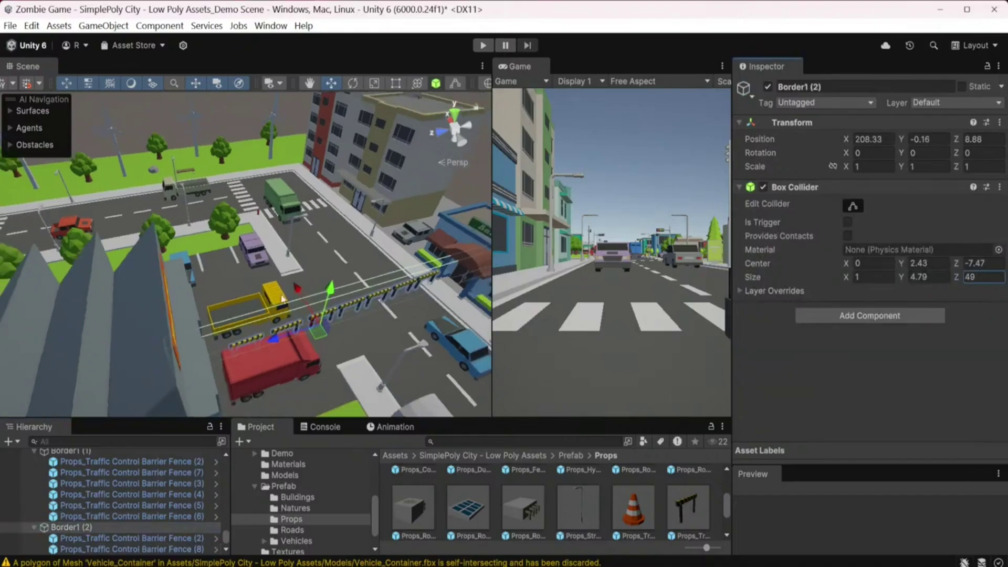
{"action": "scroll", "coordinate": [323, 325], "scroll_direction": "down", "scroll_amount": 8}
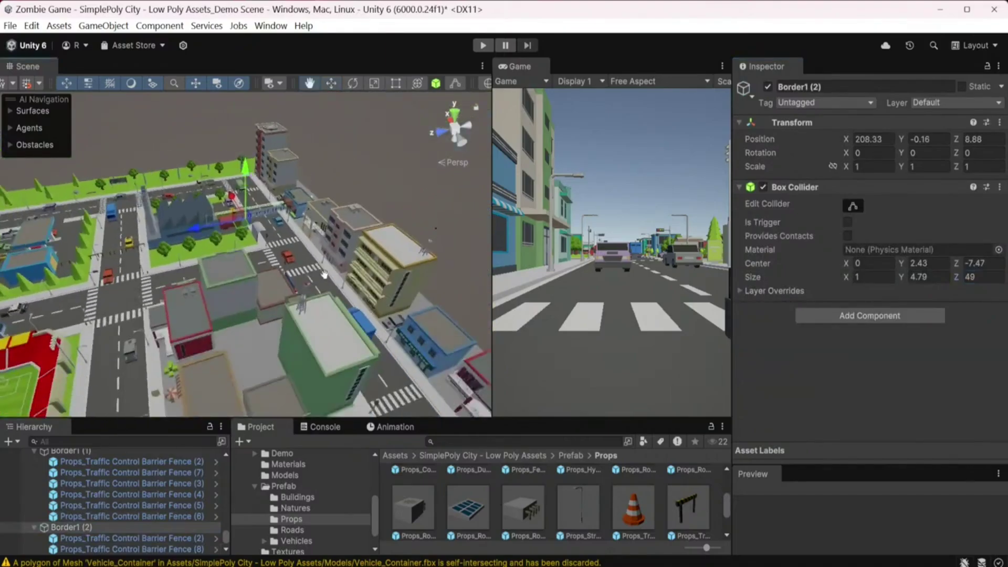
{"action": "left_click_drag", "start_coordinate": [238, 303], "coordinate": [213, 247], "text": "alt"}
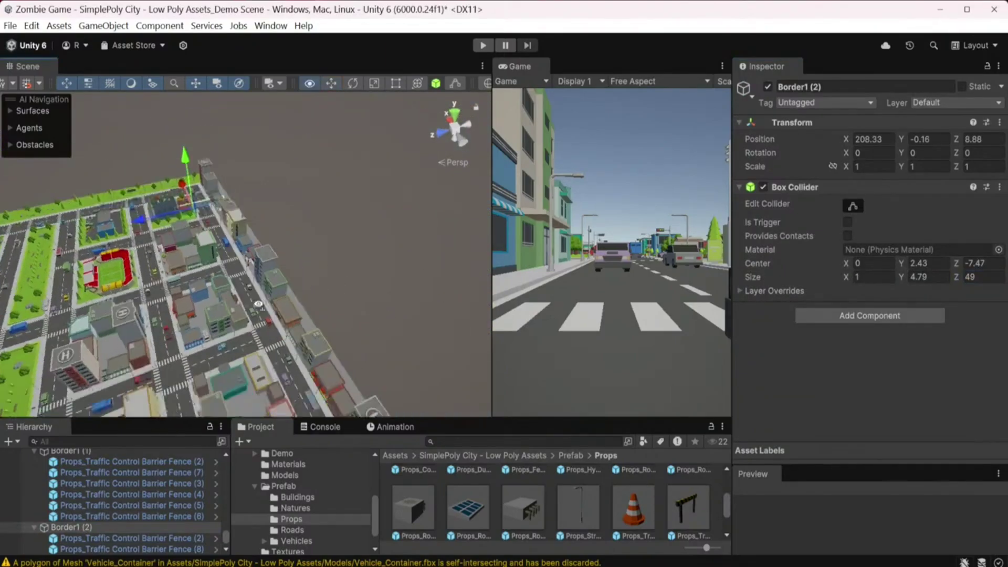
Duplicate Border1 (2) as Border1 (3) and slide it onto another street at 11.29, -0.16, 7.85.
{"action": "key", "text": "ctrl+d"}
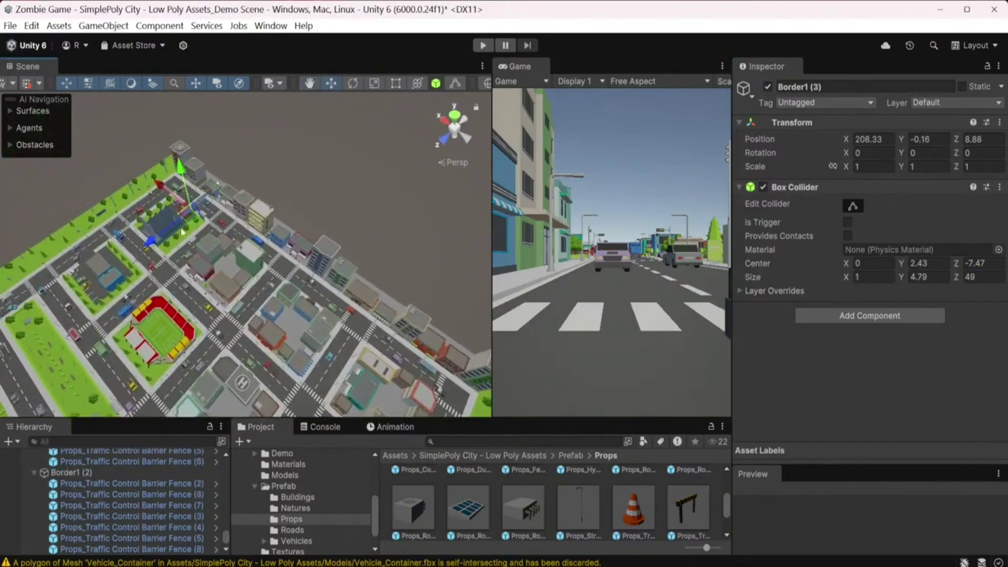
{"action": "left_click_drag", "start_coordinate": [156, 190], "coordinate": [409, 328]}
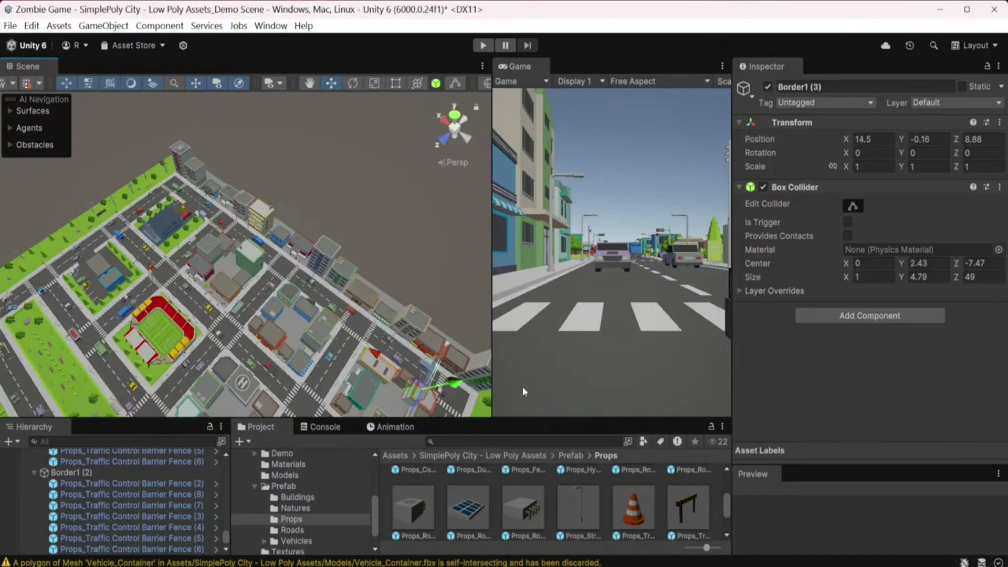
{"action": "key", "text": "f"}
{"action": "scroll", "coordinate": [209, 236], "scroll_direction": "down", "scroll_amount": 5}
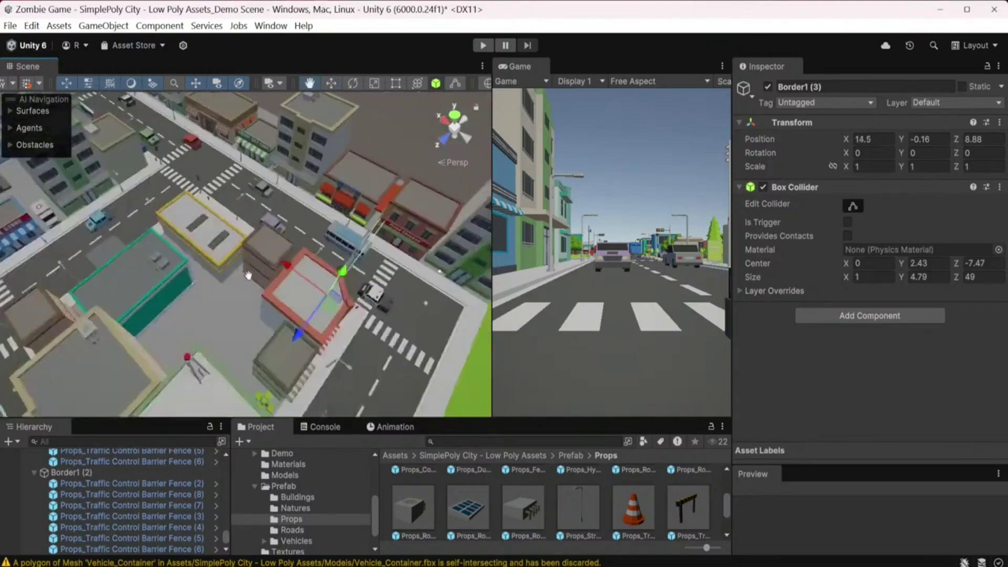
{"action": "middle_click_drag", "start_coordinate": [210, 236], "coordinate": [244, 257]}
{"action": "mouse_move", "coordinate": [244, 257]}
{"action": "right_mouse_down"}
{"action": "mouse_move", "coordinate": [138, 265]}
{"action": "mouse_move", "coordinate": [115, 293]}
{"action": "right_mouse_up"}
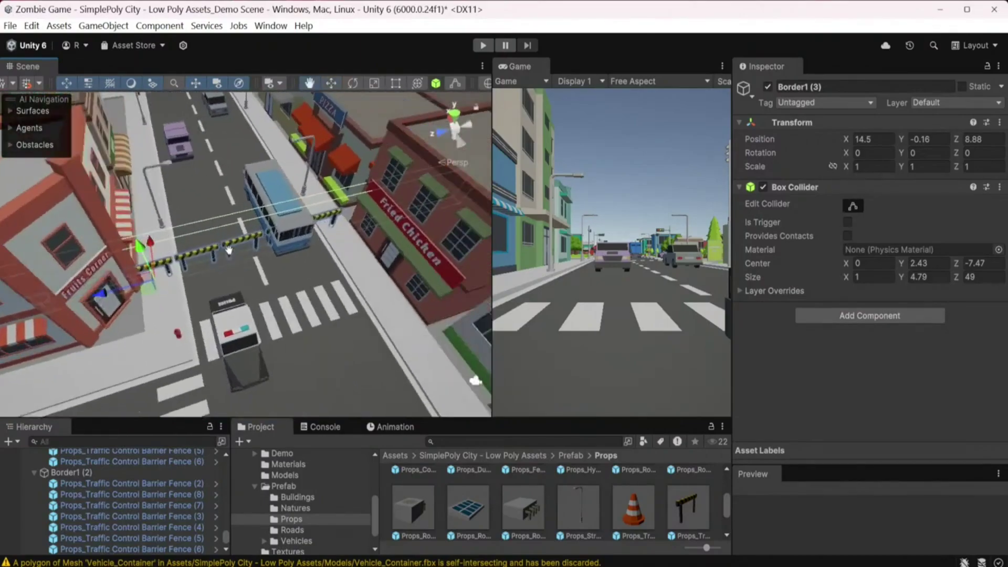
{"action": "left_click_drag", "start_coordinate": [133, 301], "coordinate": [135, 336]}
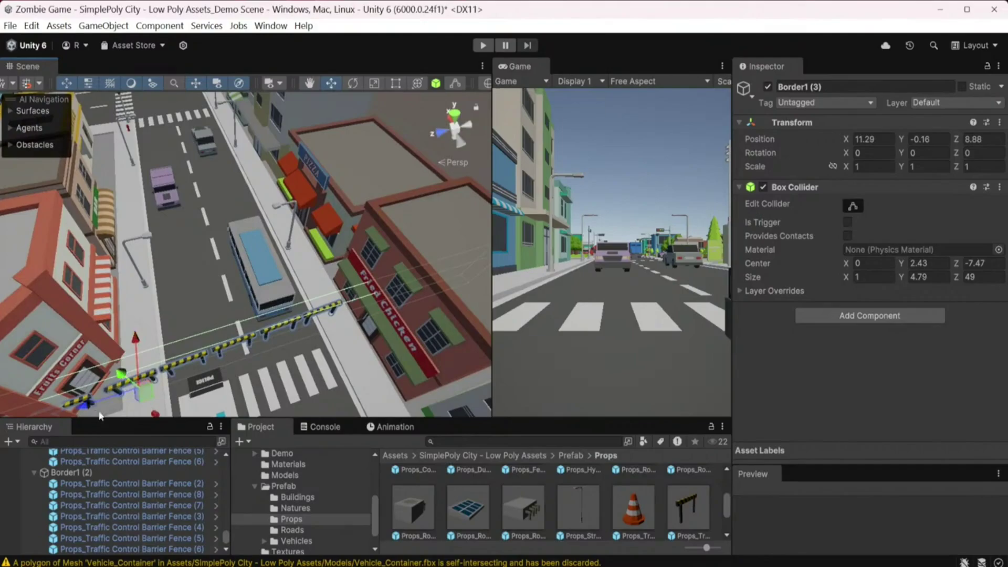
{"action": "left_click_drag", "start_coordinate": [84, 407], "coordinate": [98, 399]}
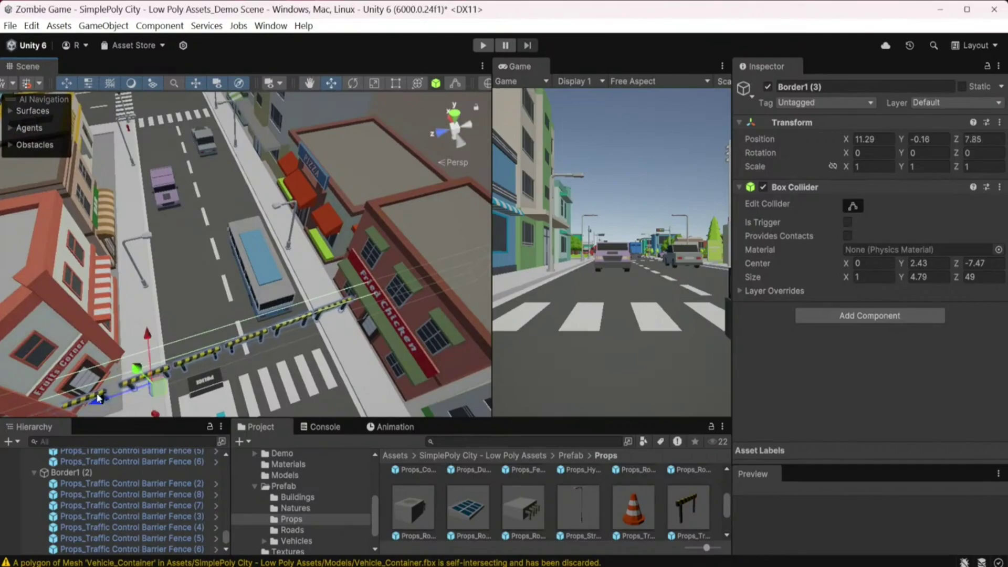
Select the Border1 (3) group and view its 70.9-long collider area from above.
{"action": "left_click", "coordinate": [99, 399]}
{"action": "left_click", "coordinate": [90, 395]}
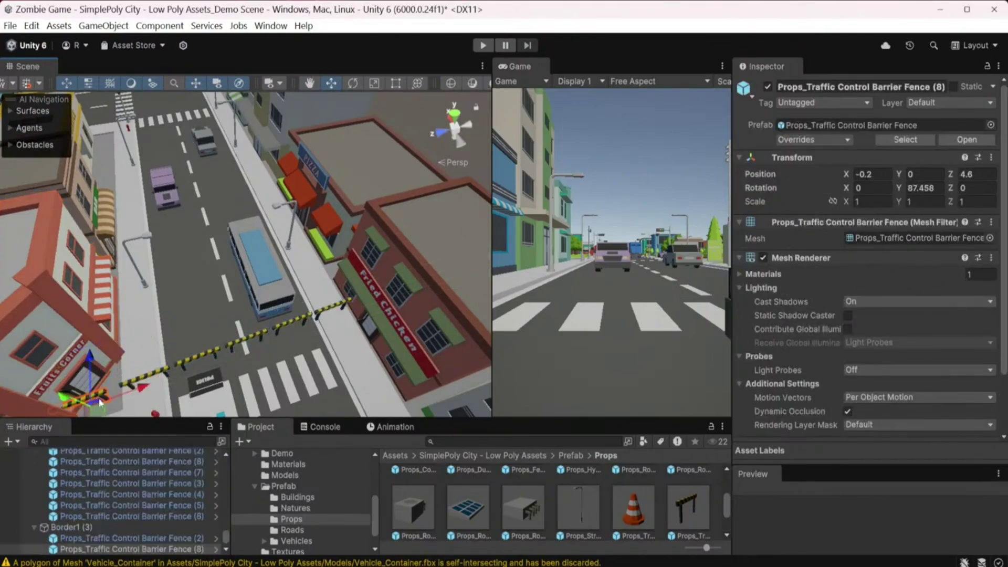
{"action": "scroll", "coordinate": [136, 336], "scroll_direction": "down", "scroll_amount": 5}
{"action": "mouse_move", "coordinate": [137, 336]}
{"action": "middle_mouse_down"}
{"action": "mouse_move", "coordinate": [180, 331]}
{"action": "mouse_move", "coordinate": [140, 318]}
{"action": "middle_mouse_up"}
{"action": "left_click", "coordinate": [102, 524]}
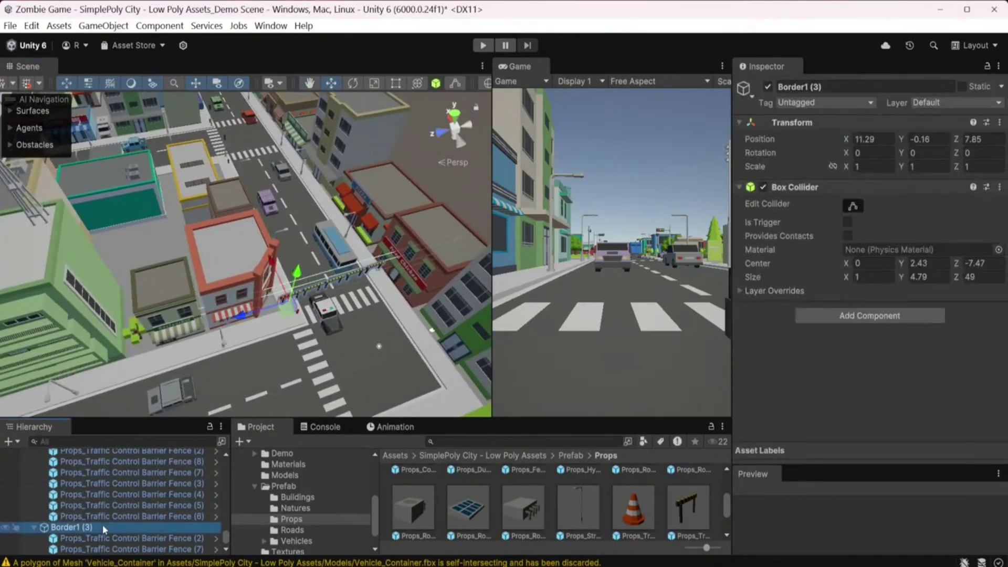
{"action": "right_click_drag", "start_coordinate": [236, 315], "coordinate": [281, 270]}
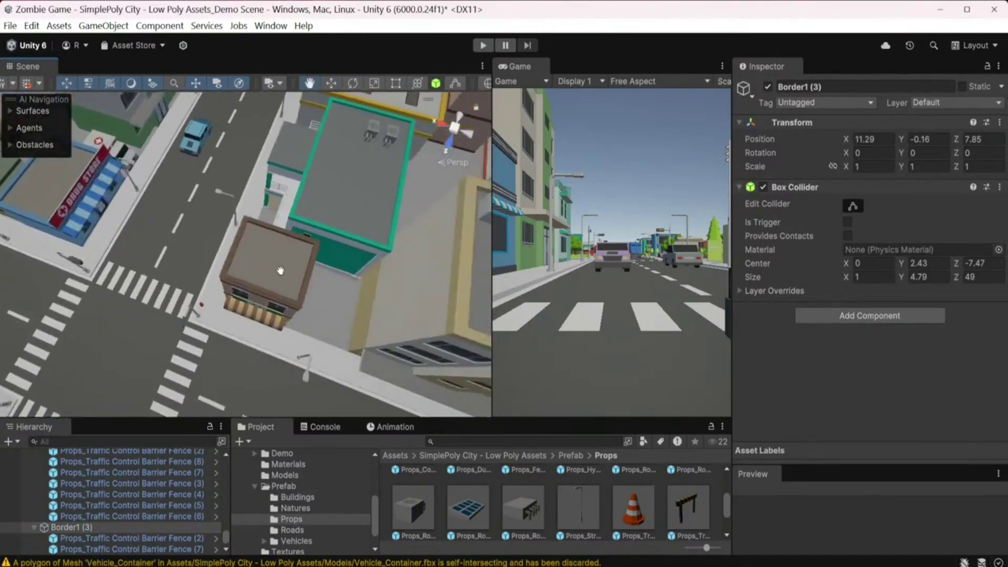
{"action": "middle_click_drag", "start_coordinate": [280, 270], "coordinate": [181, 287]}
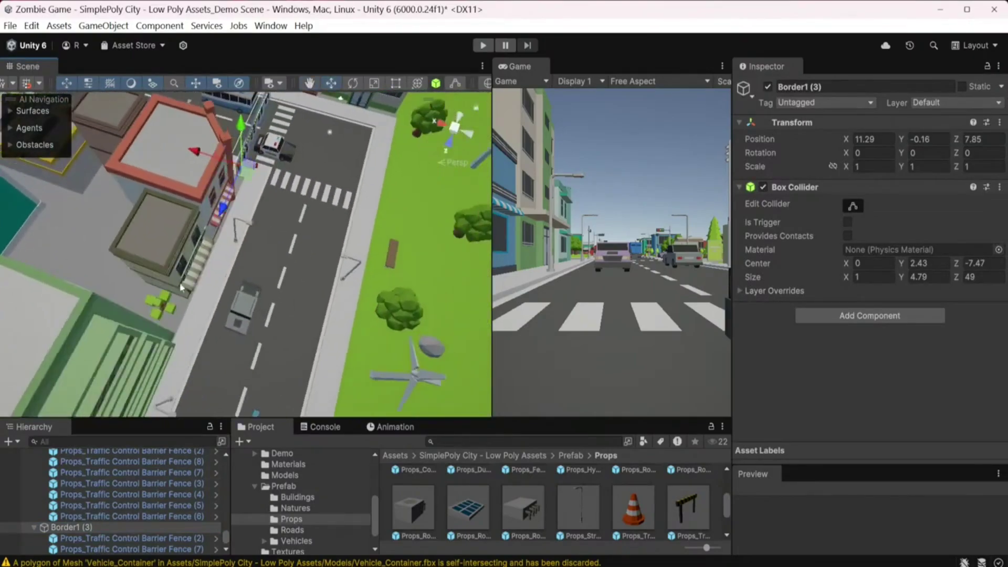
{"action": "mouse_move", "coordinate": [181, 287]}
{"action": "right_mouse_down"}
{"action": "mouse_move", "coordinate": [261, 239]}
{"action": "mouse_move", "coordinate": [227, 250]}
{"action": "right_mouse_up"}
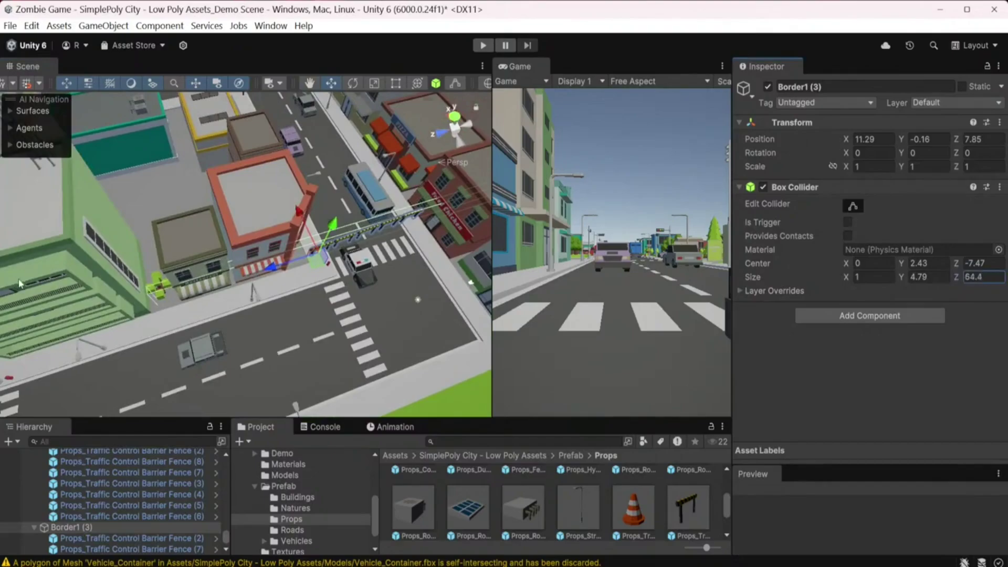
{"action": "mouse_move", "coordinate": [390, 219]}
{"action": "right_mouse_down"}
{"action": "mouse_move", "coordinate": [374, 241]}
{"action": "mouse_move", "coordinate": [286, 292]}
{"action": "right_mouse_up"}
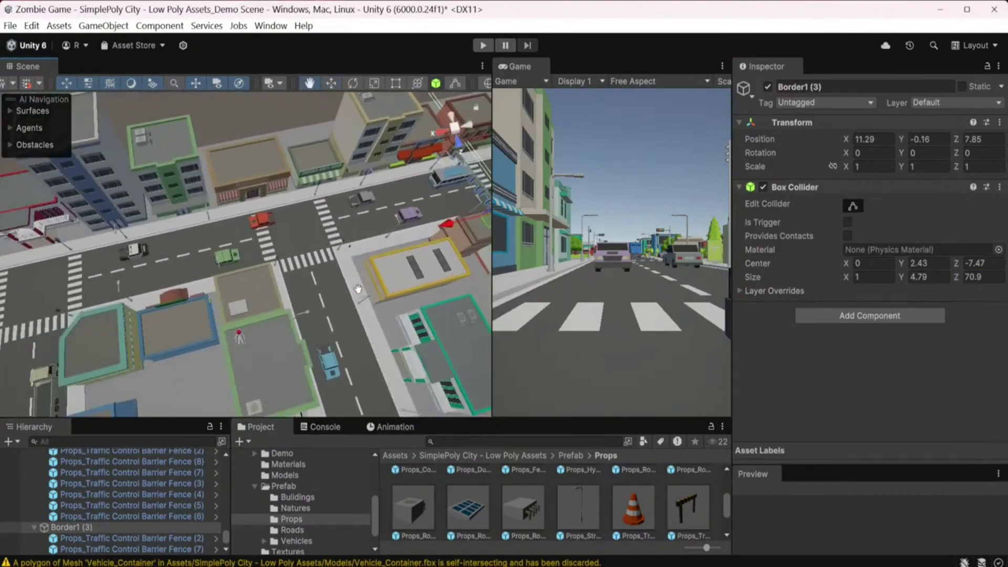
{"action": "right_click_drag", "start_coordinate": [286, 291], "coordinate": [221, 336]}
{"action": "scroll", "coordinate": [105, 520], "scroll_direction": "down", "scroll_amount": 2}
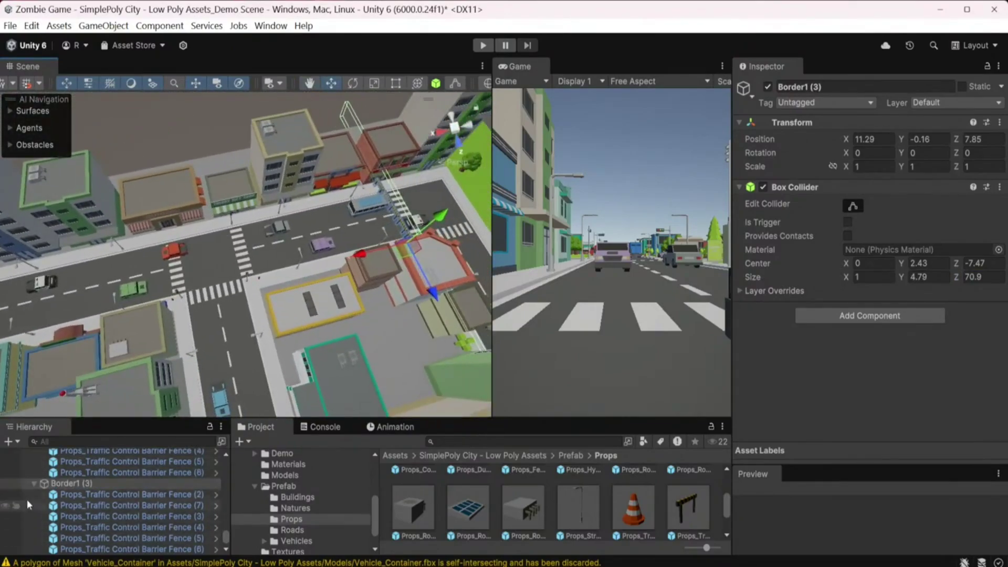
Collapse the border groups and create an empty object named inBorder.
{"action": "left_click", "coordinate": [33, 483]}
{"action": "left_click", "coordinate": [34, 469]}
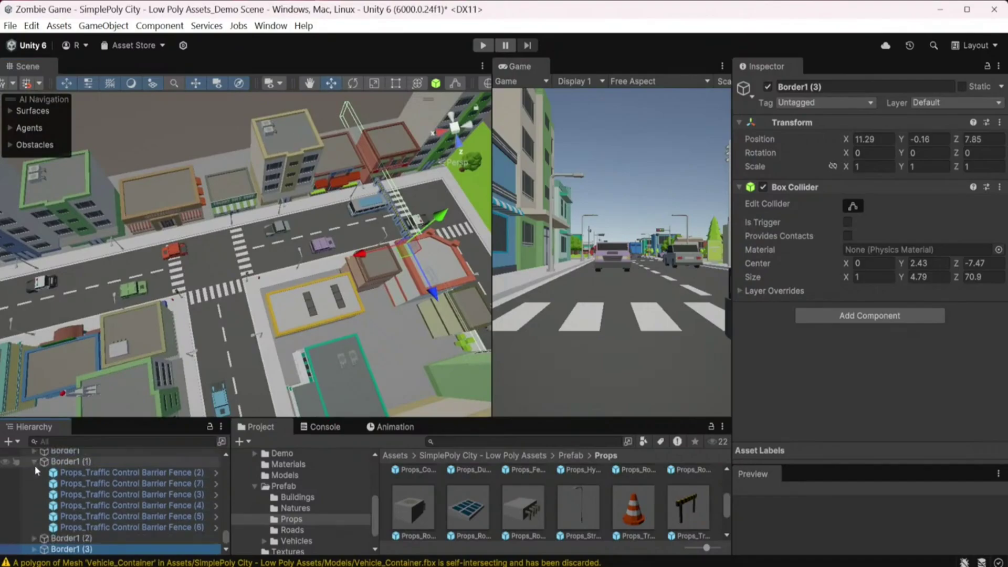
{"action": "left_click", "coordinate": [34, 462]}
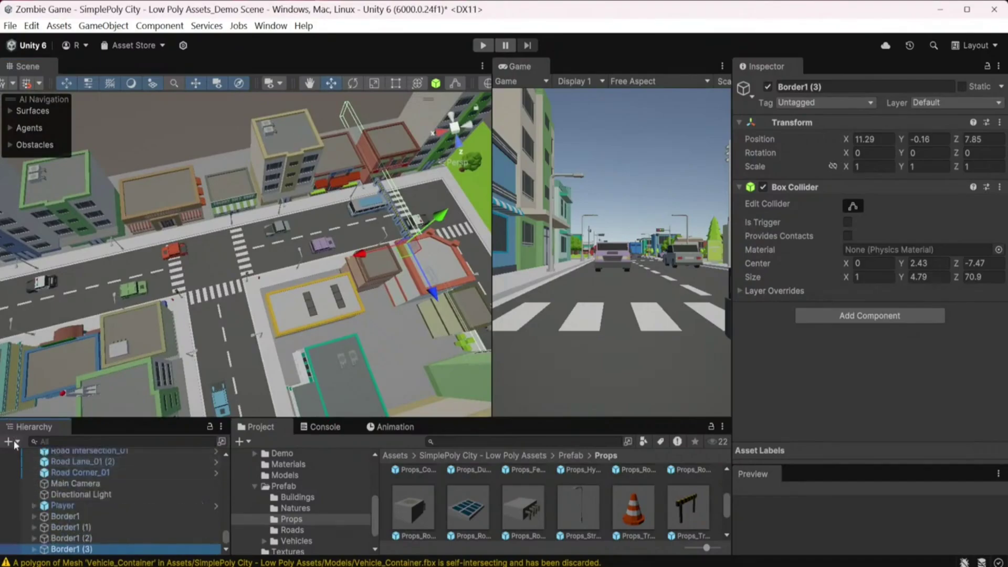
{"action": "left_click", "coordinate": [14, 441]}
{"action": "left_click", "coordinate": [18, 444]}
{"action": "left_click", "coordinate": [16, 442]}
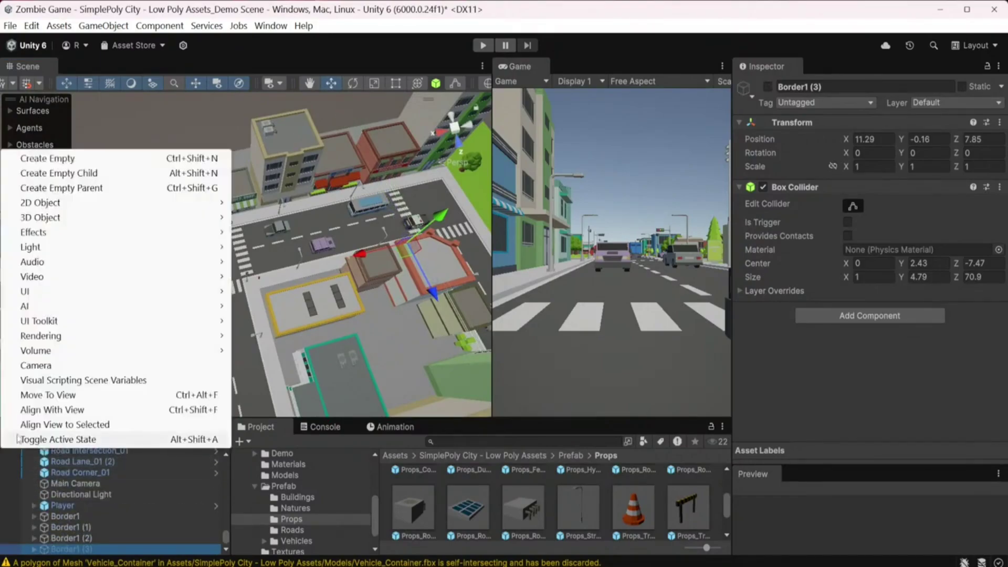
{"action": "left_click", "coordinate": [38, 159]}
{"action": "type", "text": "InBord"}
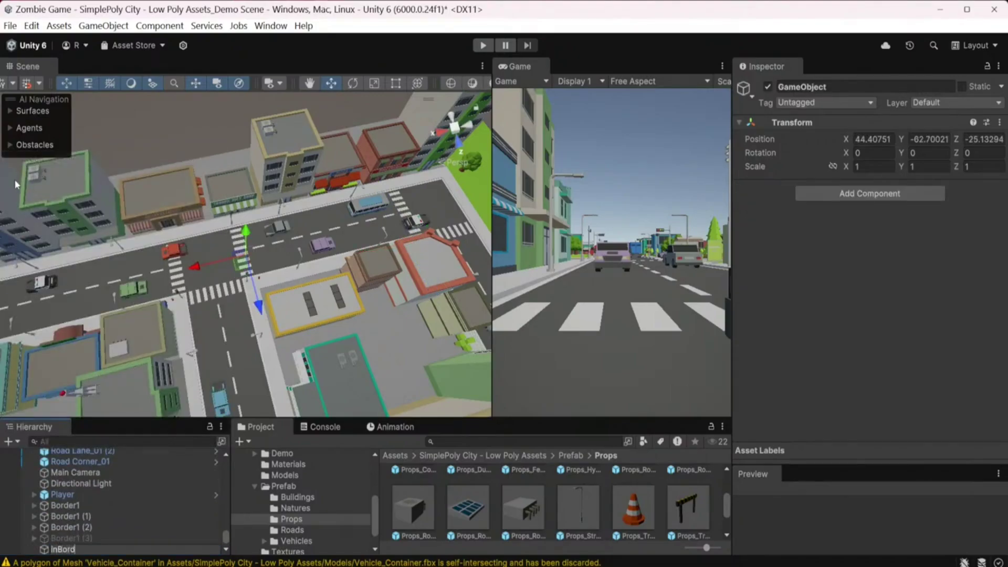
{"action": "type", "text": "er"}
{"action": "key", "text": "Return"}
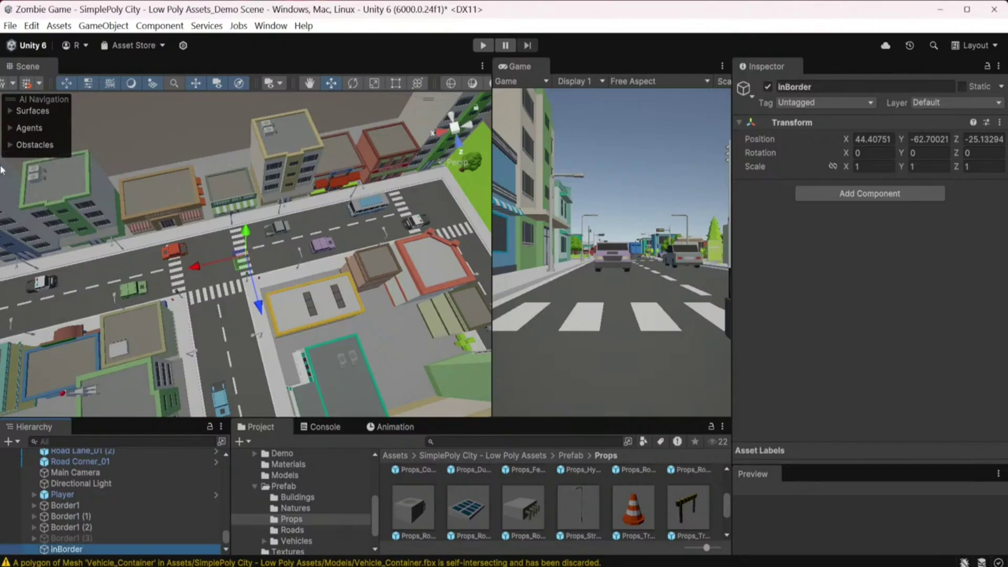
Re-enable Border1 (3), then move inBorder onto the street beside the gift shop.
{"action": "left_click", "coordinate": [87, 536]}
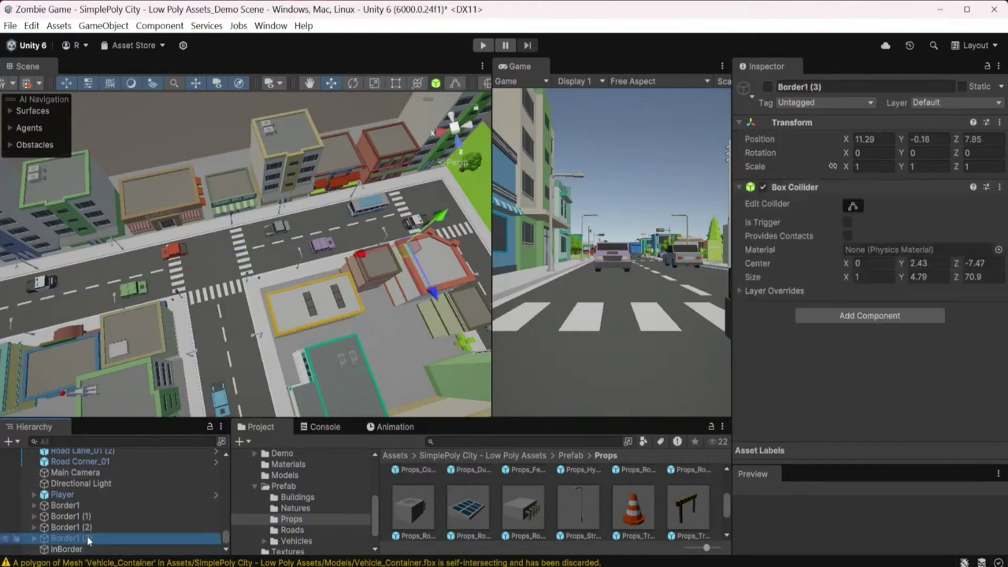
{"action": "left_click", "coordinate": [768, 86]}
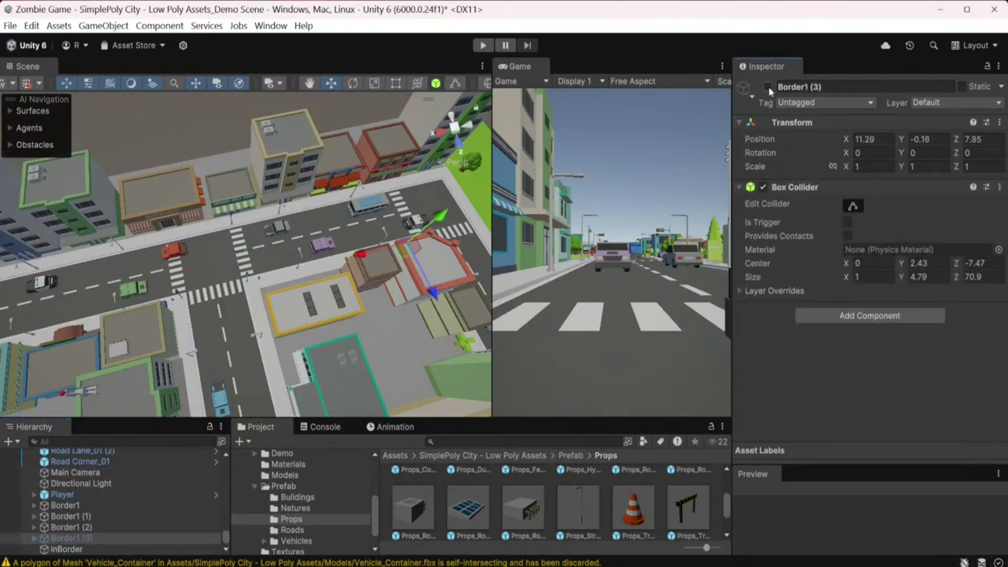
{"action": "left_click", "coordinate": [66, 549]}
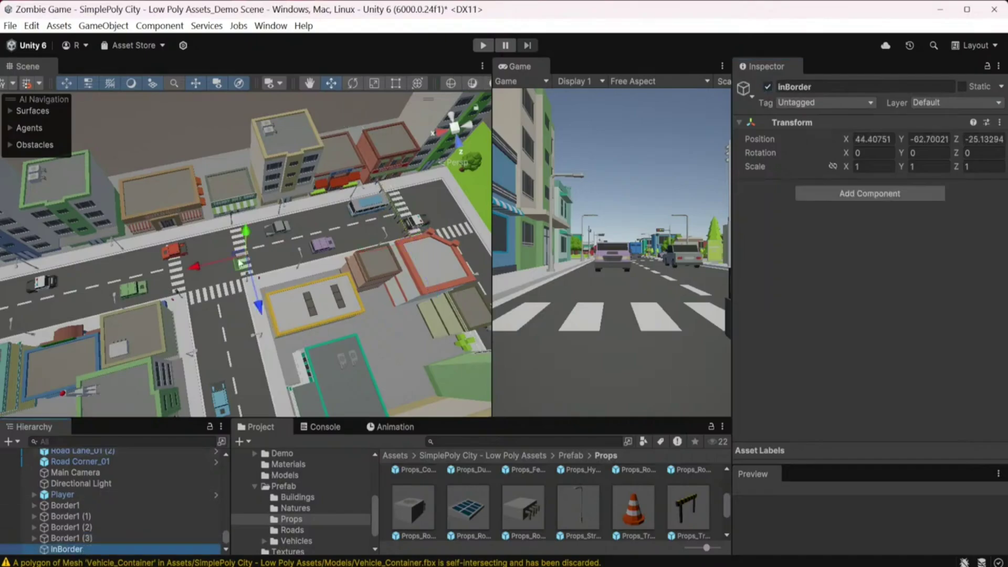
{"action": "key", "text": "f"}
{"action": "mouse_move", "coordinate": [219, 286]}
{"action": "left_mouse_down", "text": "alt"}
{"action": "mouse_move", "coordinate": [257, 304]}
{"action": "mouse_move", "coordinate": [236, 115]}
{"action": "left_mouse_up", "text": "alt"}
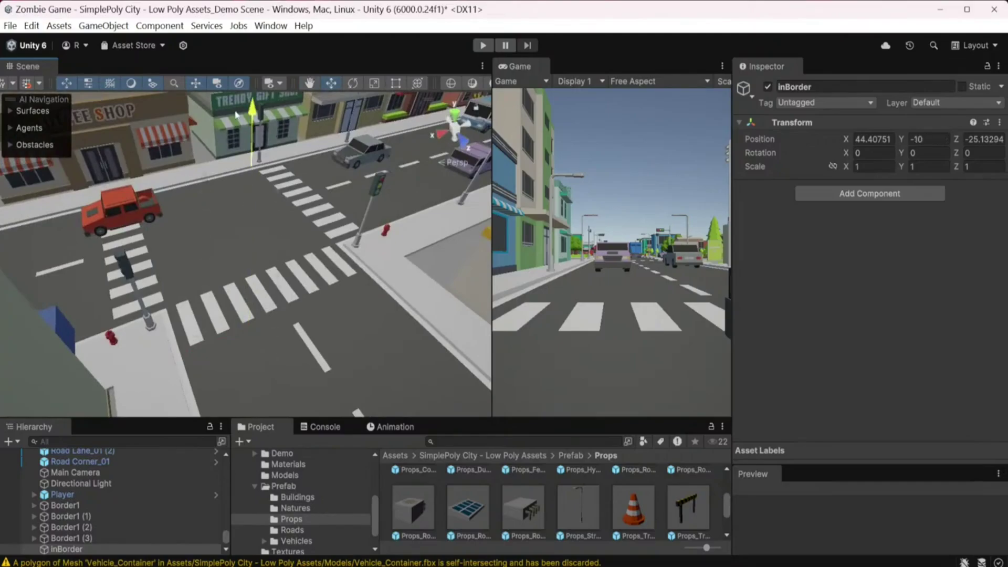
{"action": "left_click_drag", "start_coordinate": [249, 177], "coordinate": [238, 219], "text": "alt"}
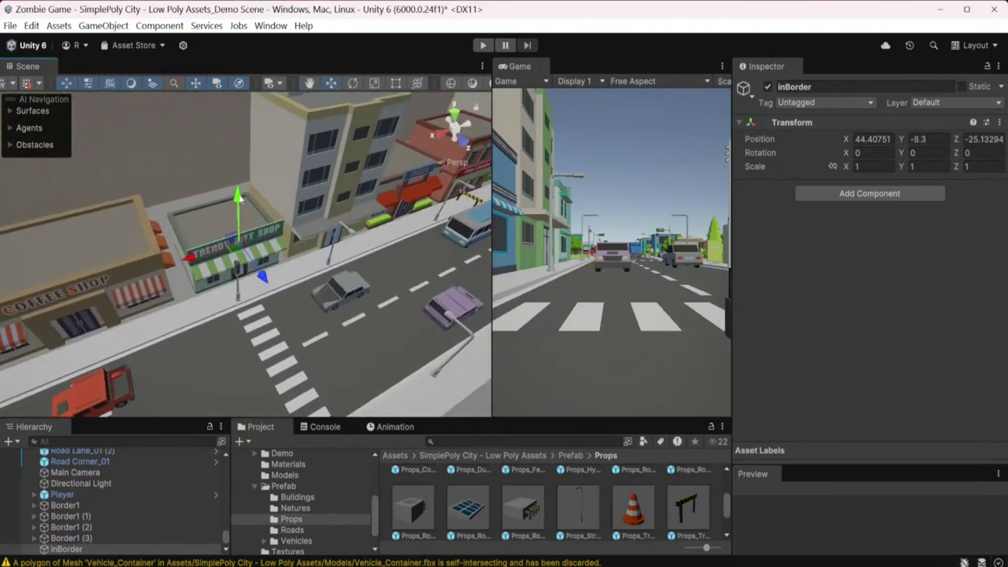
{"action": "left_click_drag", "start_coordinate": [265, 233], "coordinate": [317, 303]}
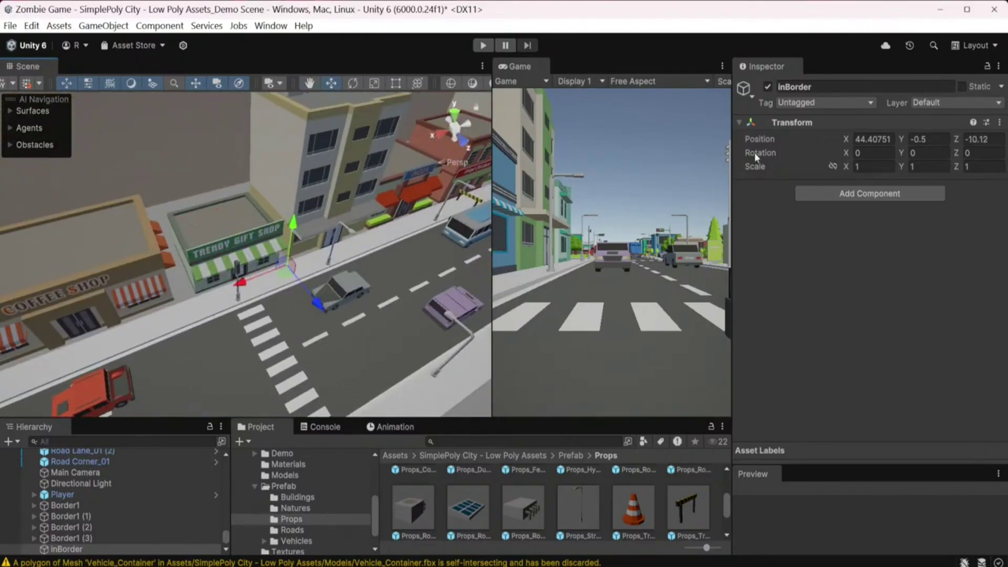
Add a Box Collider to inBorder, then raise it and slide it along X.
{"action": "left_click", "coordinate": [844, 194]}
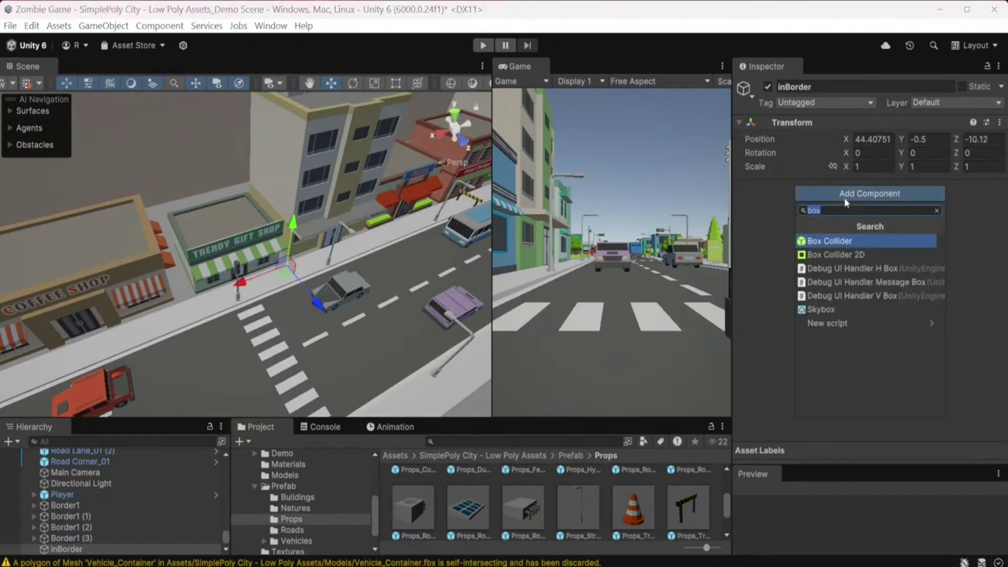
{"action": "left_click", "coordinate": [840, 242]}
{"action": "scroll", "coordinate": [311, 249], "scroll_direction": "up", "scroll_amount": 4}
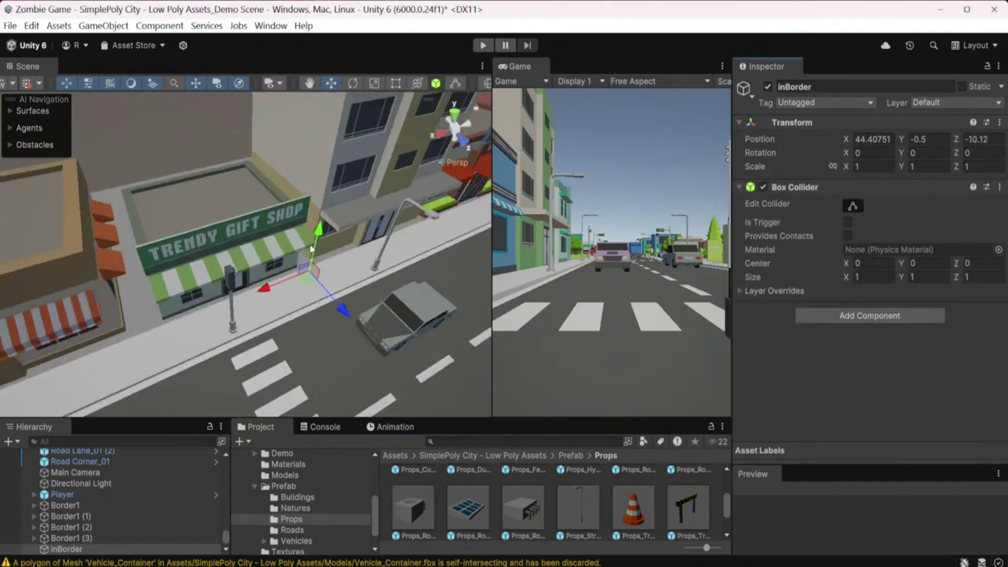
{"action": "mouse_move", "coordinate": [320, 231]}
{"action": "left_mouse_down"}
{"action": "mouse_move", "coordinate": [322, 142]}
{"action": "mouse_move", "coordinate": [304, 218]}
{"action": "left_mouse_up"}
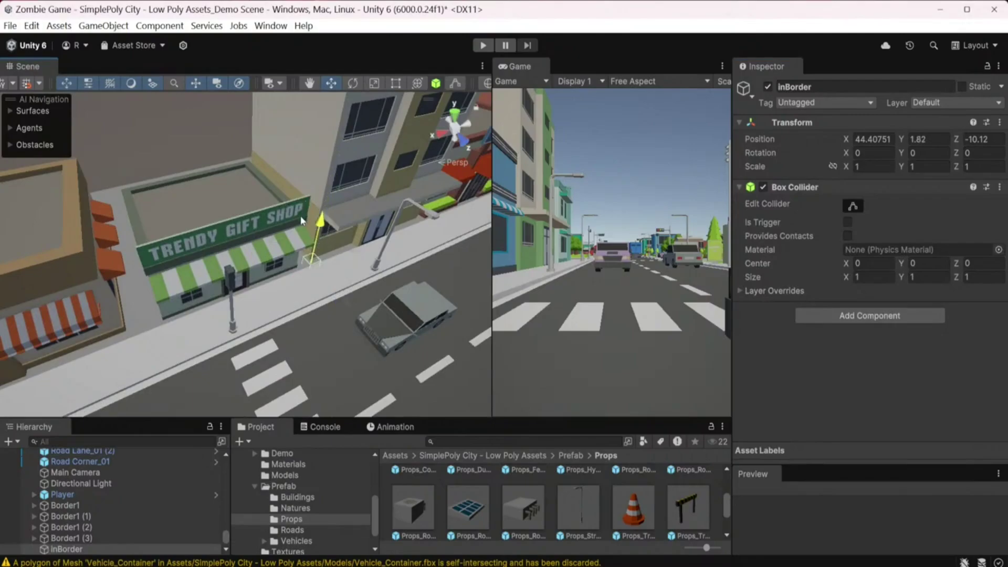
{"action": "scroll", "coordinate": [304, 220], "scroll_direction": "down", "scroll_amount": 3}
{"action": "scroll", "coordinate": [304, 220], "scroll_direction": "down", "scroll_amount": 5}
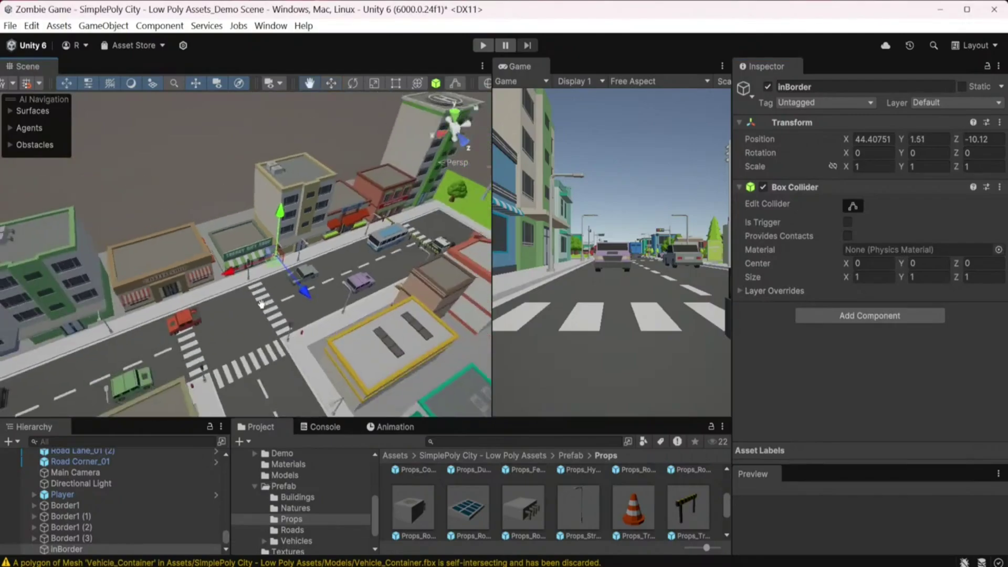
{"action": "left_click_drag", "start_coordinate": [246, 275], "coordinate": [208, 275]}
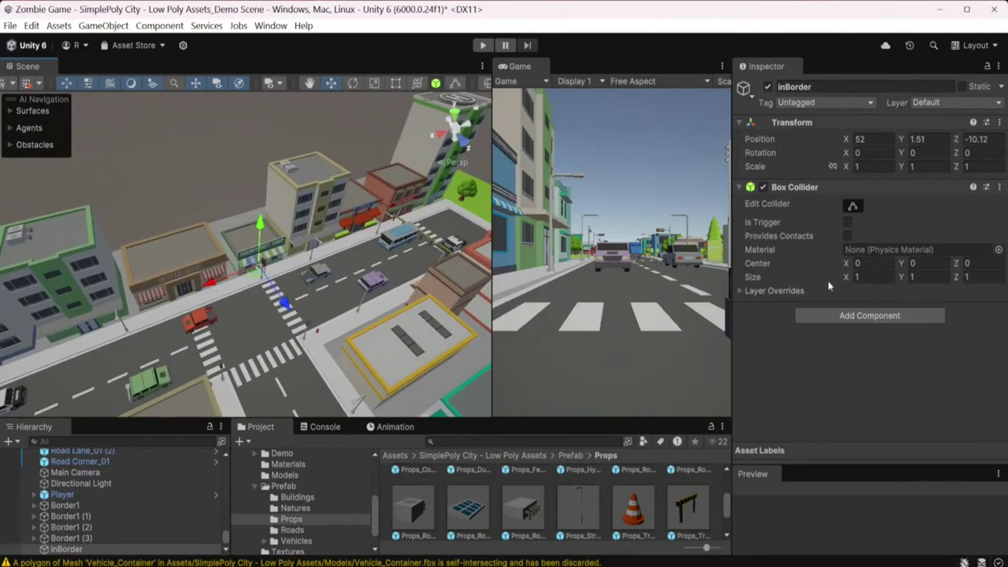
Stretch the collider along the road and move inBorder further along the street.
{"action": "left_click_drag", "start_coordinate": [845, 281], "coordinate": [181, 303]}
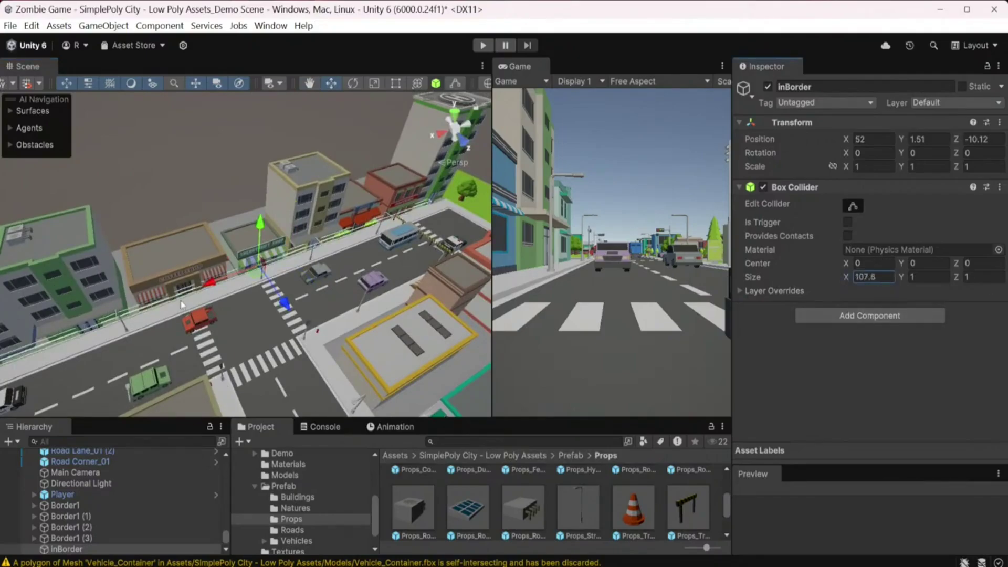
{"action": "scroll", "coordinate": [104, 322], "scroll_direction": "down", "scroll_amount": 2}
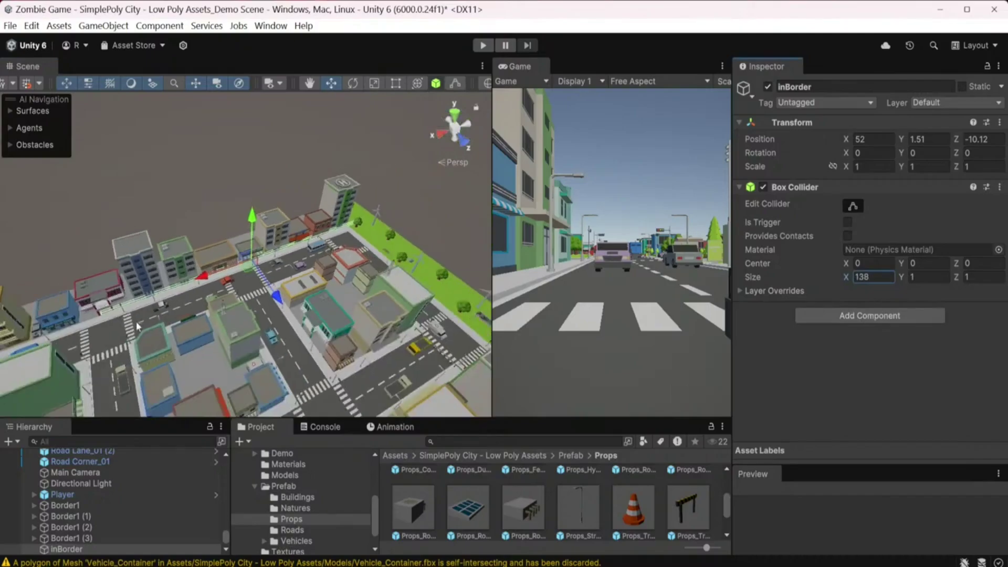
{"action": "scroll", "coordinate": [104, 322], "scroll_direction": "down", "scroll_amount": 6}
{"action": "type", "text": "193.5"}
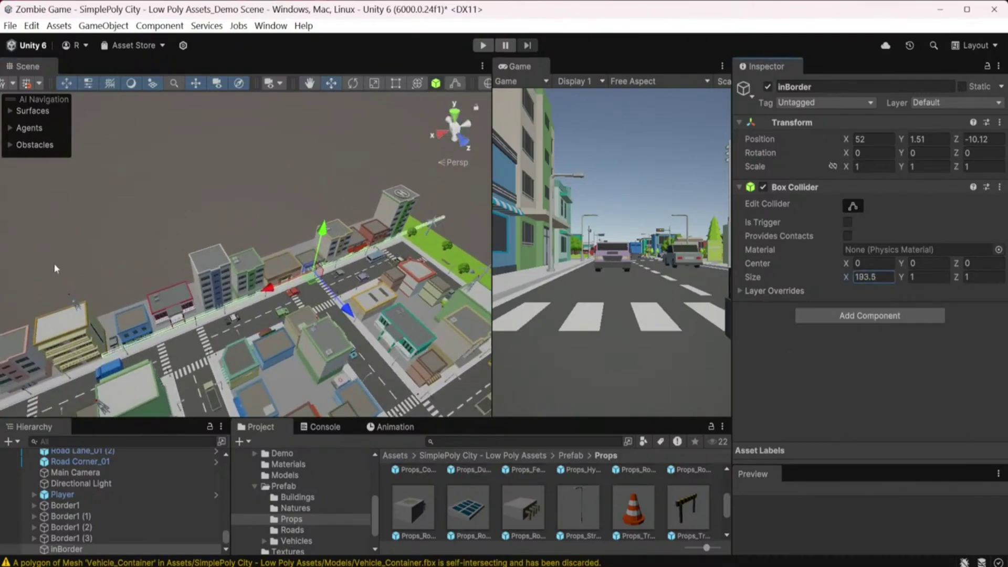
{"action": "type", "text": "6"}
{"action": "scroll", "coordinate": [195, 334], "scroll_direction": "down", "scroll_amount": 3}
{"action": "left_click_drag", "start_coordinate": [229, 322], "coordinate": [188, 297], "text": "alt"}
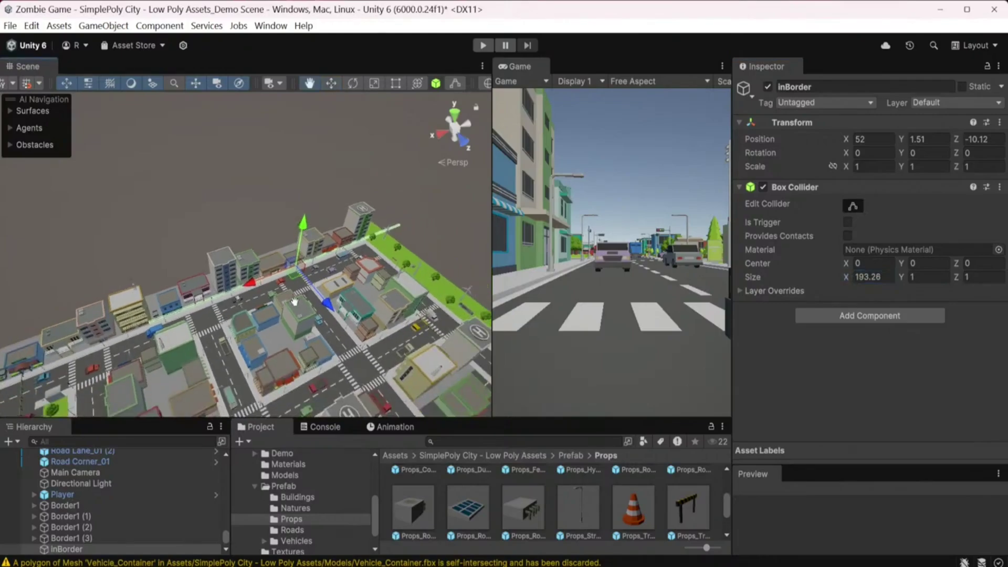
{"action": "left_click_drag", "start_coordinate": [255, 283], "coordinate": [167, 313]}
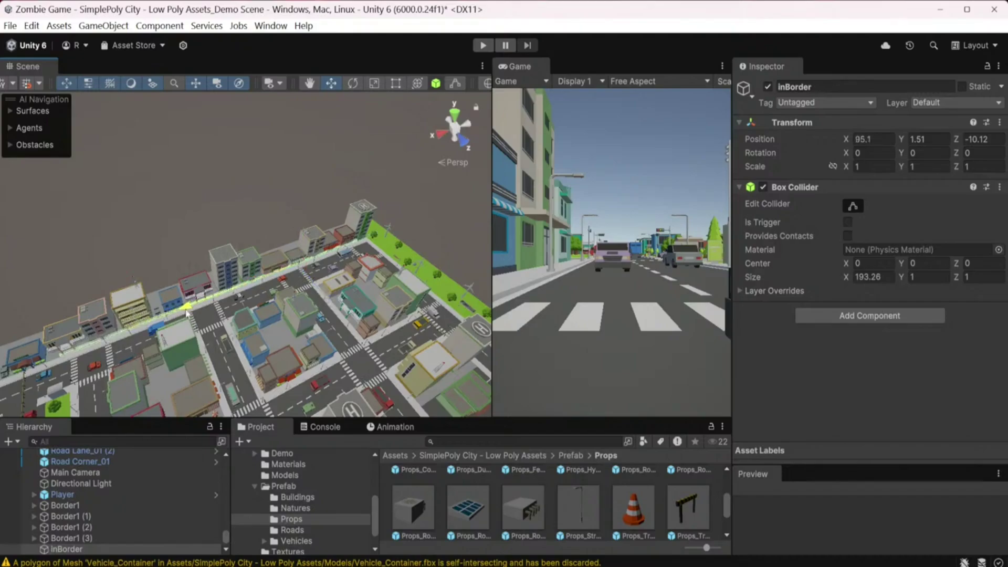
Set inBorder's collider size to X 226 and Y 25.3.
{"action": "left_click", "coordinate": [850, 277]}
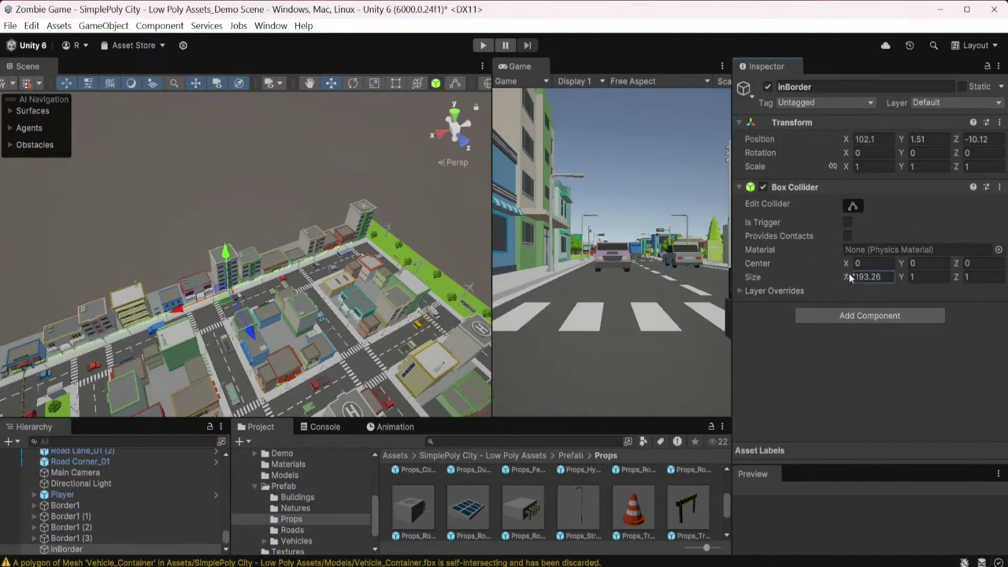
{"action": "key", "text": "BackSpace"}
{"action": "key", "text": "BackSpace"}
{"action": "left_click", "coordinate": [913, 277]}
{"action": "type", "text": "11.8"}
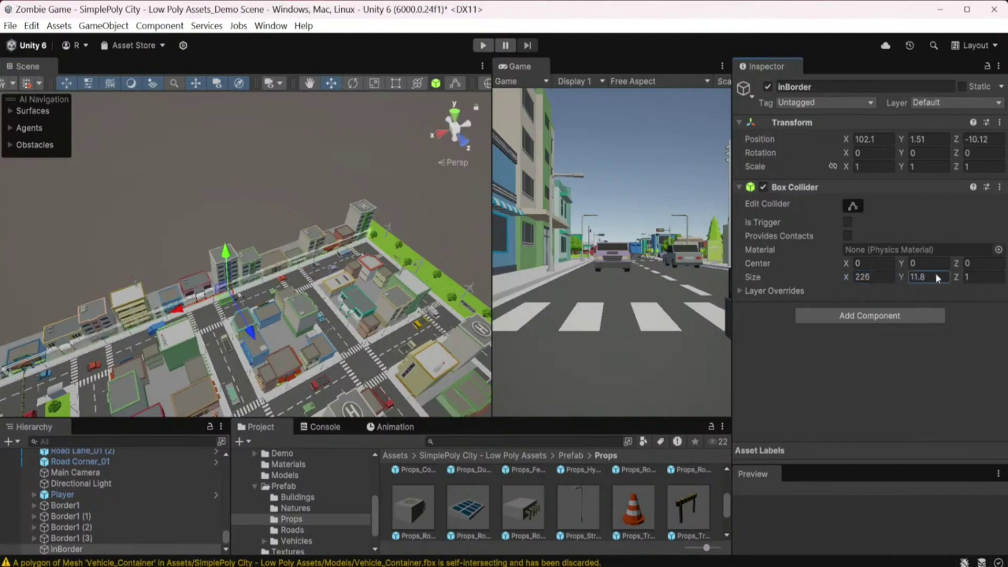
{"action": "key", "text": "BackSpace"}
{"action": "key", "text": "BackSpace"}
{"action": "key", "text": "BackSpace"}
{"action": "type", "text": "25.3"}
{"action": "middle_click_drag", "start_coordinate": [378, 367], "coordinate": [379, 246]}
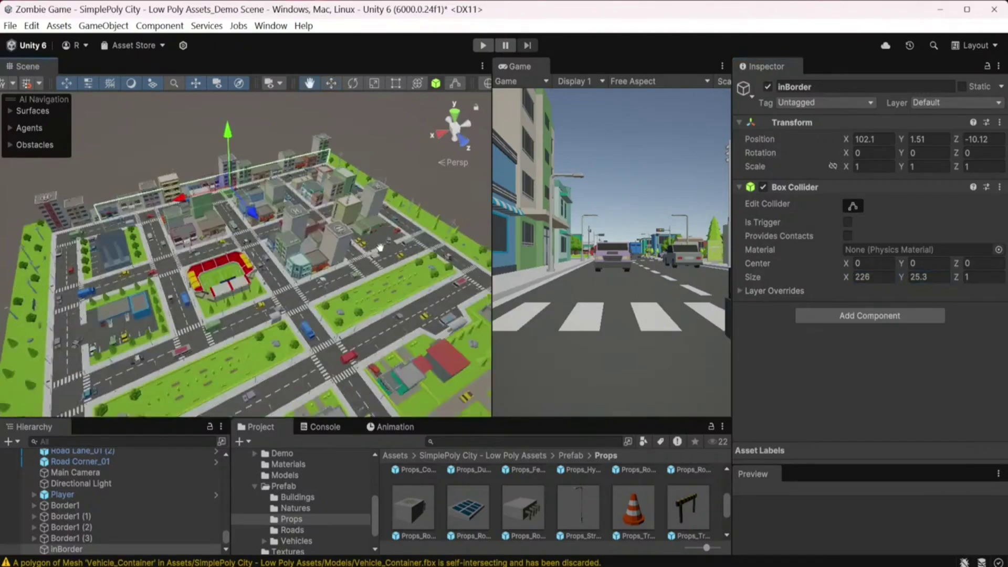
{"action": "scroll", "coordinate": [215, 277], "scroll_direction": "up", "scroll_amount": 5}
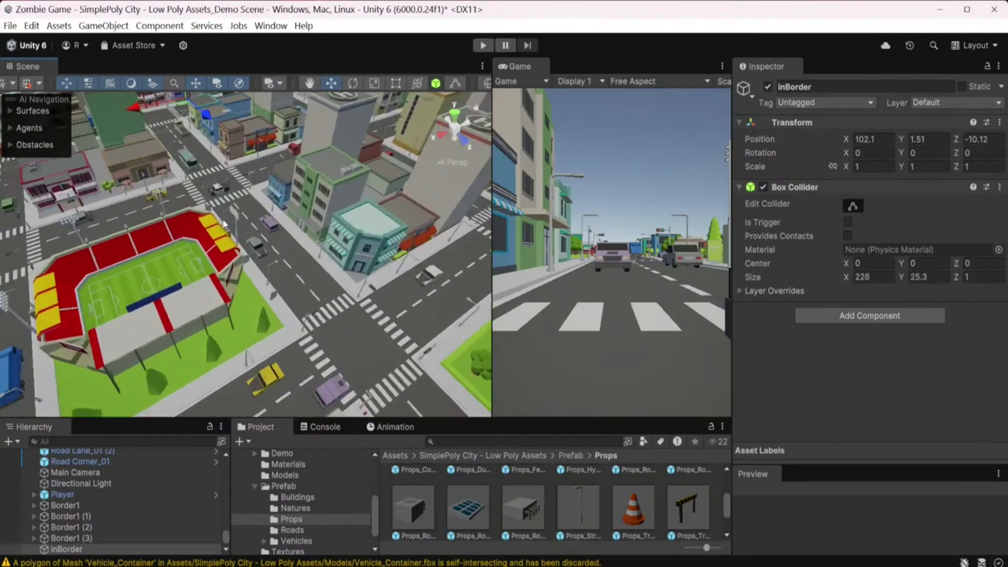
{"action": "scroll", "coordinate": [227, 227], "scroll_direction": "down", "scroll_amount": 2}
{"action": "scroll", "coordinate": [213, 218], "scroll_direction": "down", "scroll_amount": 1}
{"action": "scroll", "coordinate": [236, 292], "scroll_direction": "down", "scroll_amount": 1}
{"action": "scroll", "coordinate": [236, 293], "scroll_direction": "up", "scroll_amount": 2}
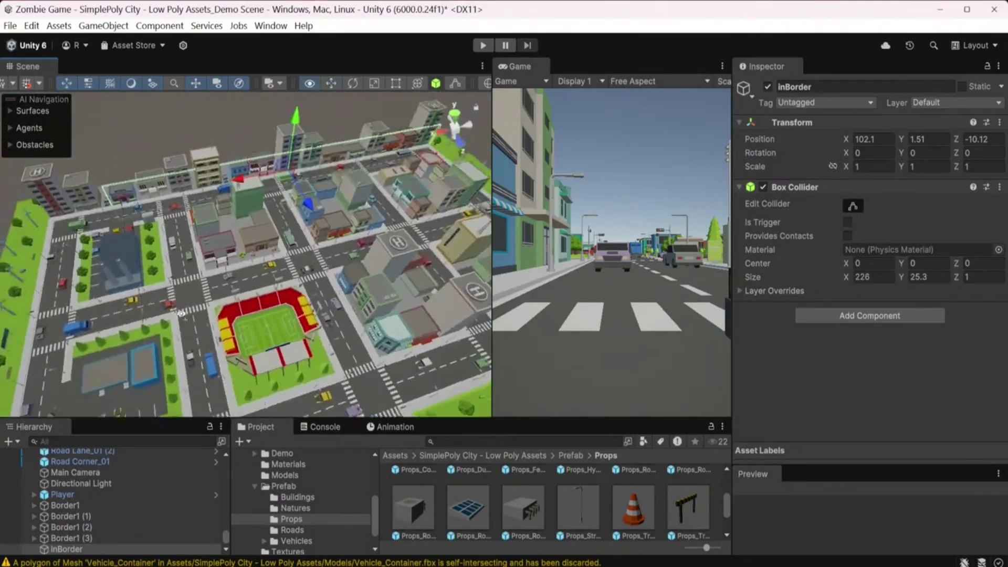
{"action": "scroll", "coordinate": [221, 290], "scroll_direction": "up", "scroll_amount": 2}
{"action": "scroll", "coordinate": [205, 288], "scroll_direction": "up", "scroll_amount": 1}
{"action": "scroll", "coordinate": [187, 286], "scroll_direction": "up", "scroll_amount": 1}
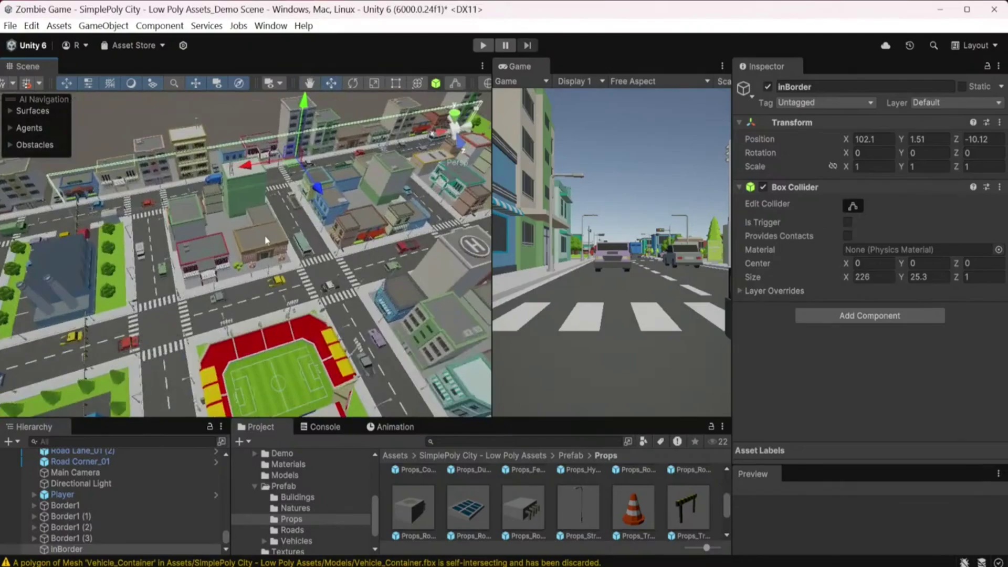
{"action": "scroll", "coordinate": [266, 240], "scroll_direction": "down", "scroll_amount": 2}
{"action": "scroll", "coordinate": [221, 263], "scroll_direction": "down", "scroll_amount": 1}
{"action": "scroll", "coordinate": [200, 277], "scroll_direction": "up", "scroll_amount": 4}
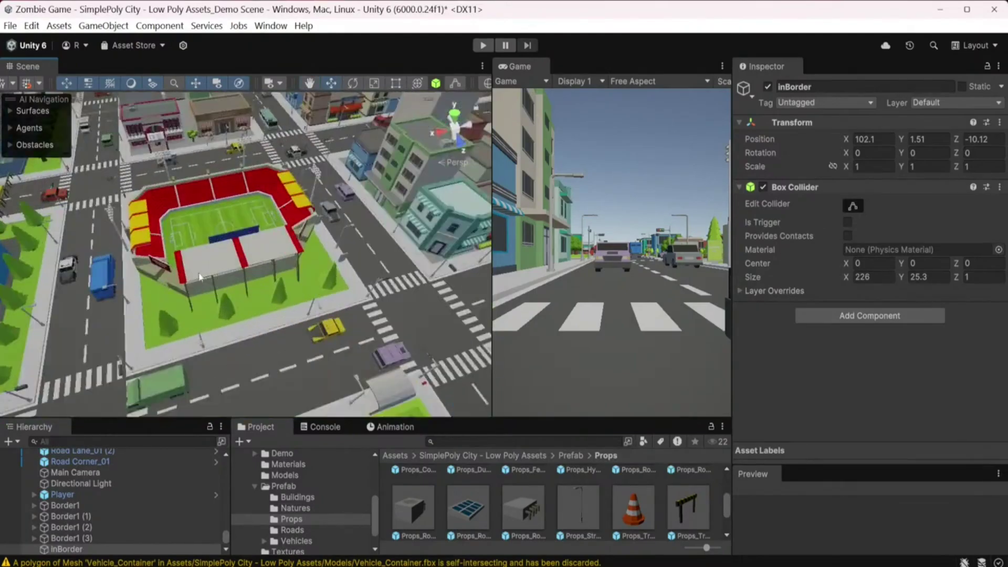
{"action": "key", "text": "Up"}
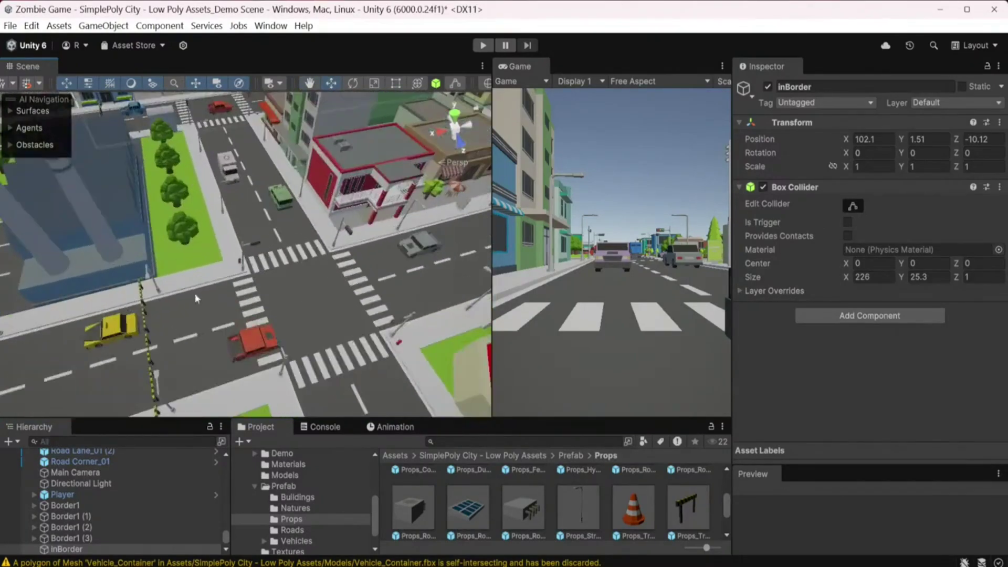
{"action": "scroll", "coordinate": [253, 289], "scroll_direction": "down", "scroll_amount": 2}
{"action": "scroll", "coordinate": [252, 287], "scroll_direction": "down", "scroll_amount": 2}
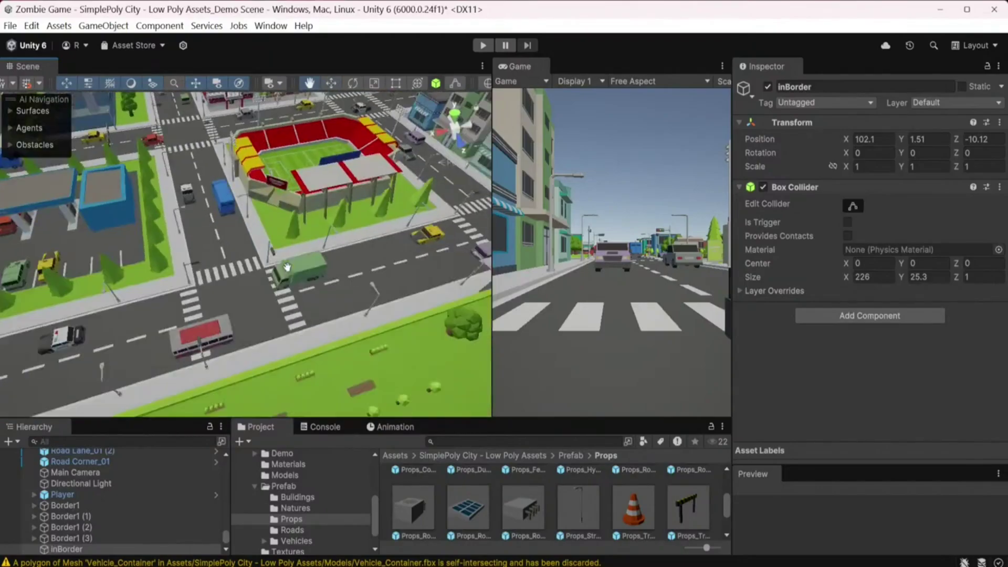
{"action": "key", "text": "Up"}
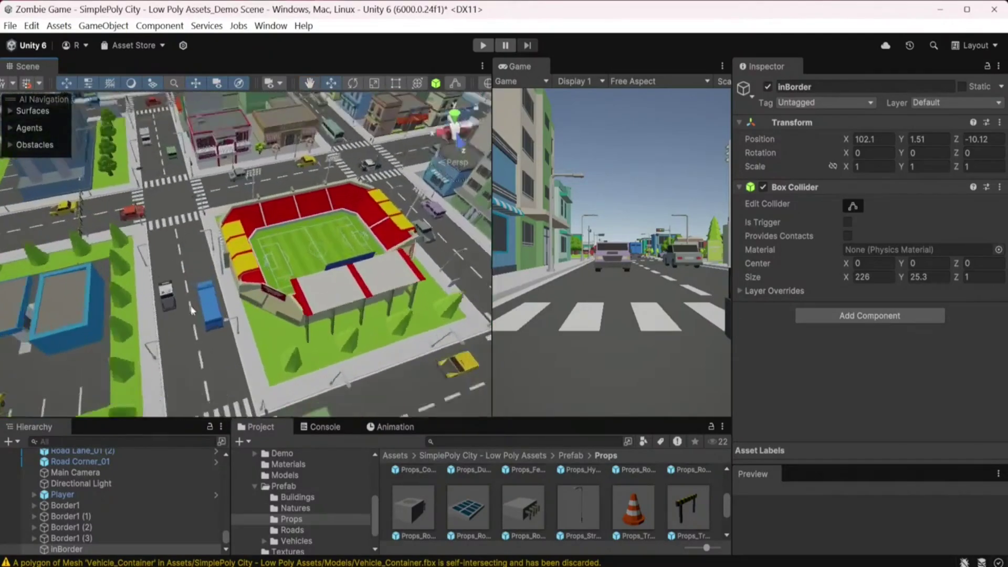
{"action": "middle_click_drag", "start_coordinate": [178, 314], "coordinate": [57, 337]}
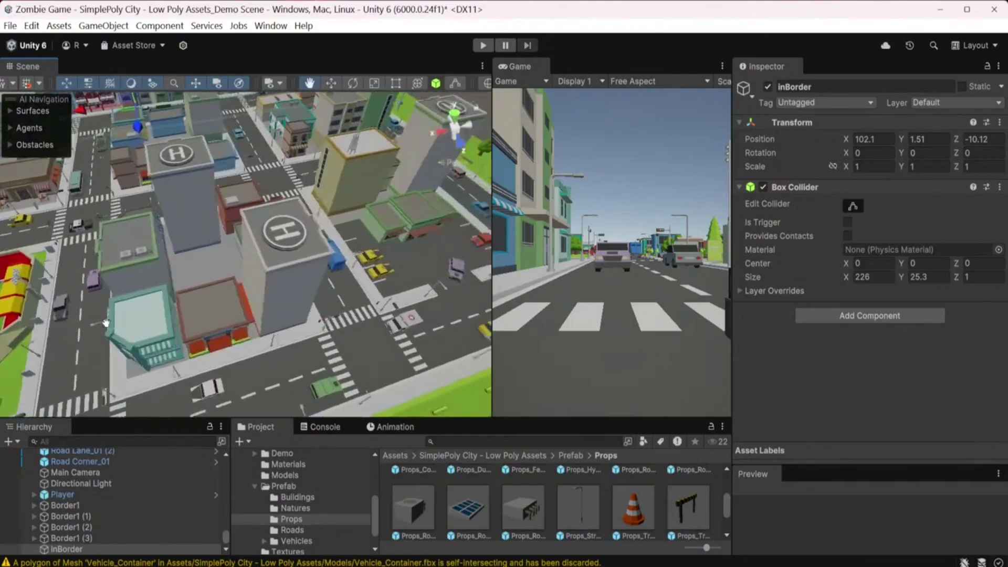
{"action": "middle_click_drag", "start_coordinate": [57, 337], "coordinate": [201, 507]}
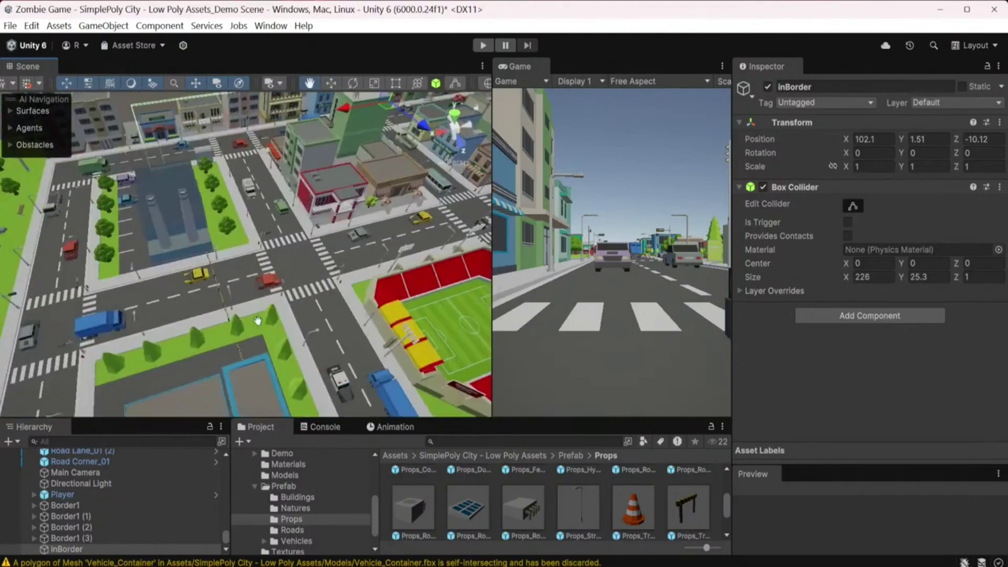
Duplicate Border1 (1) as Border1 (4) and slide it down the road past the stadium.
{"action": "left_click", "coordinate": [104, 529]}
{"action": "scroll", "coordinate": [189, 294], "scroll_direction": "up", "scroll_amount": 2}
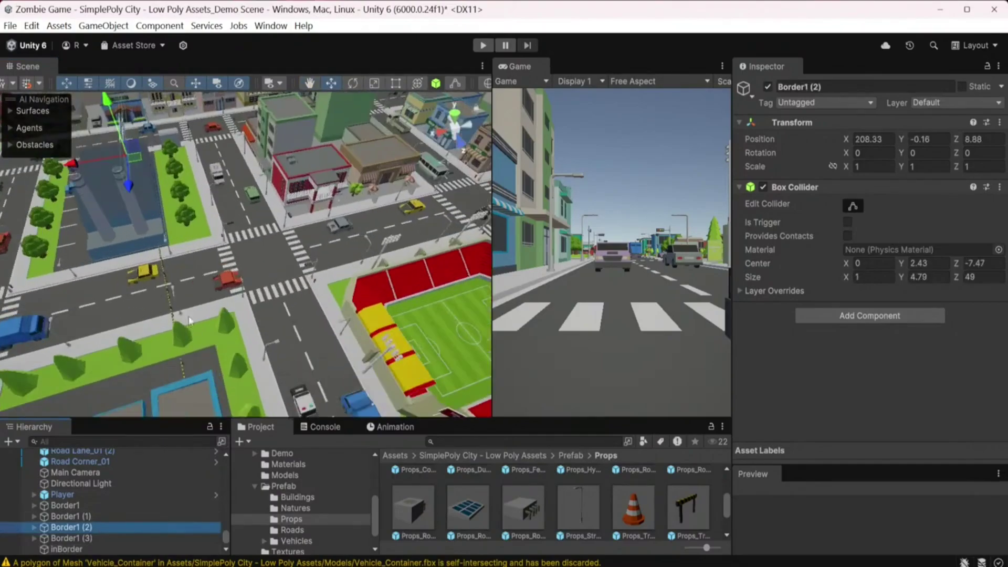
{"action": "left_click", "coordinate": [115, 517]}
{"action": "middle_click_drag", "start_coordinate": [262, 307], "coordinate": [237, 273]}
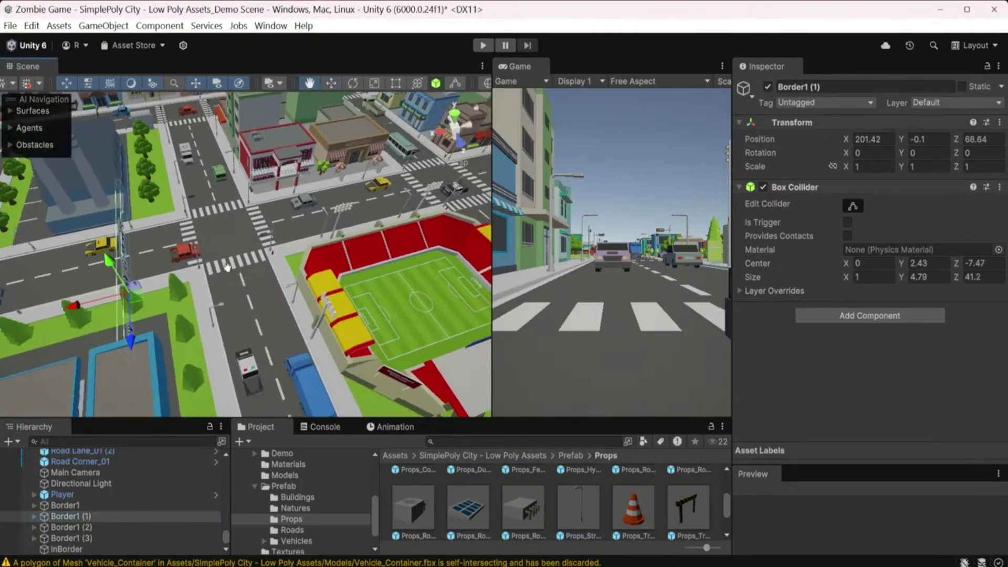
{"action": "key", "text": "ctrl+d"}
{"action": "scroll", "coordinate": [228, 283], "scroll_direction": "down", "scroll_amount": 3}
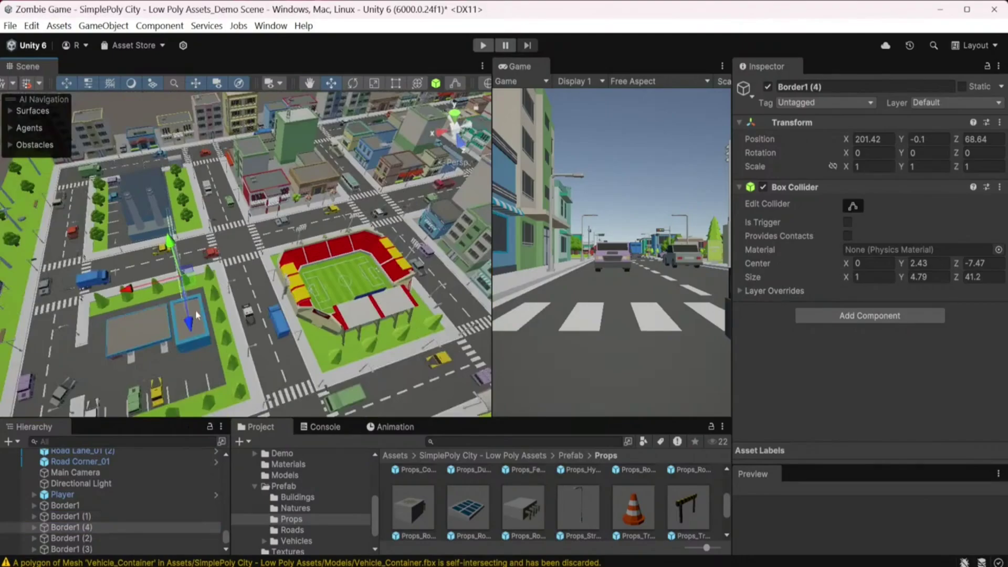
{"action": "left_click_drag", "start_coordinate": [228, 283], "coordinate": [160, 303], "text": "alt"}
{"action": "scroll", "coordinate": [160, 303], "scroll_direction": "up", "scroll_amount": 3}
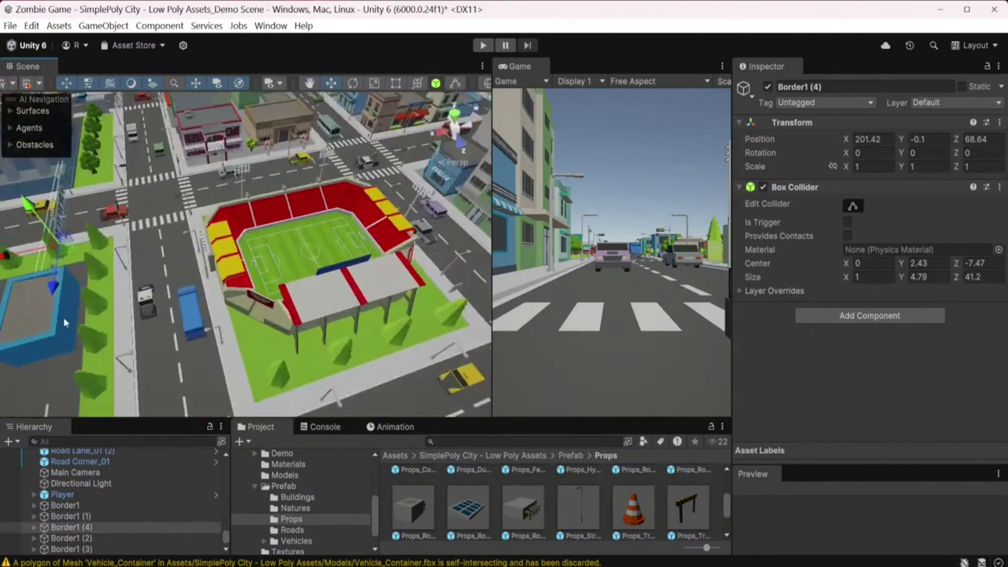
{"action": "mouse_move", "coordinate": [88, 231]}
{"action": "left_mouse_down", "text": "alt"}
{"action": "mouse_move", "coordinate": [60, 280]}
{"action": "mouse_move", "coordinate": [134, 245]}
{"action": "left_mouse_up", "text": "alt"}
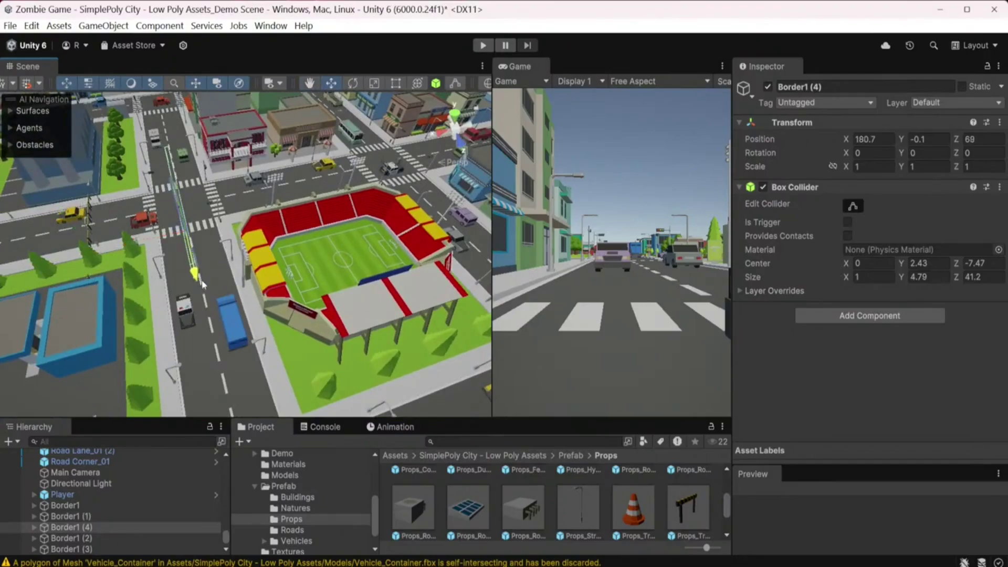
{"action": "left_click_drag", "start_coordinate": [202, 284], "coordinate": [231, 406]}
{"action": "key", "text": "f"}
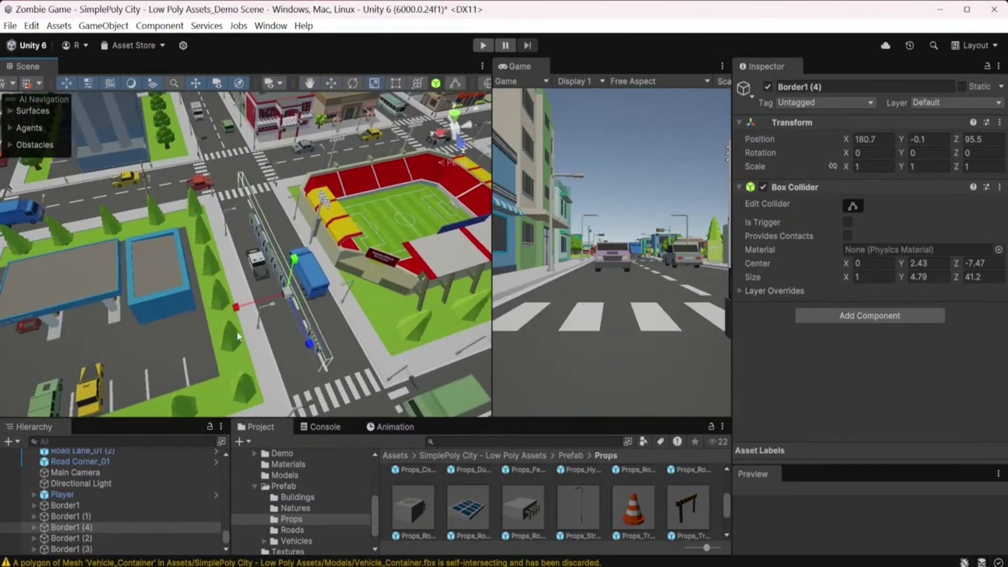
Turn Border1 (4) across the road and settle it at the stadium corner.
{"action": "key", "text": "e"}
{"action": "mouse_move", "coordinate": [319, 341]}
{"action": "left_mouse_down"}
{"action": "mouse_move", "coordinate": [540, 205]}
{"action": "mouse_move", "coordinate": [471, 236]}
{"action": "left_mouse_up"}
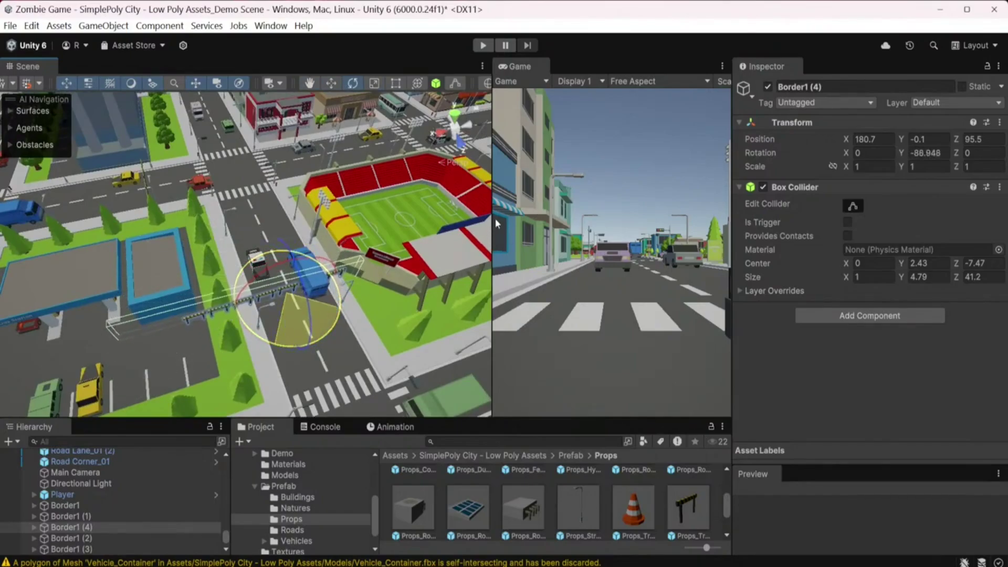
{"action": "key", "text": "w"}
{"action": "left_click_drag", "start_coordinate": [307, 344], "coordinate": [294, 294]}
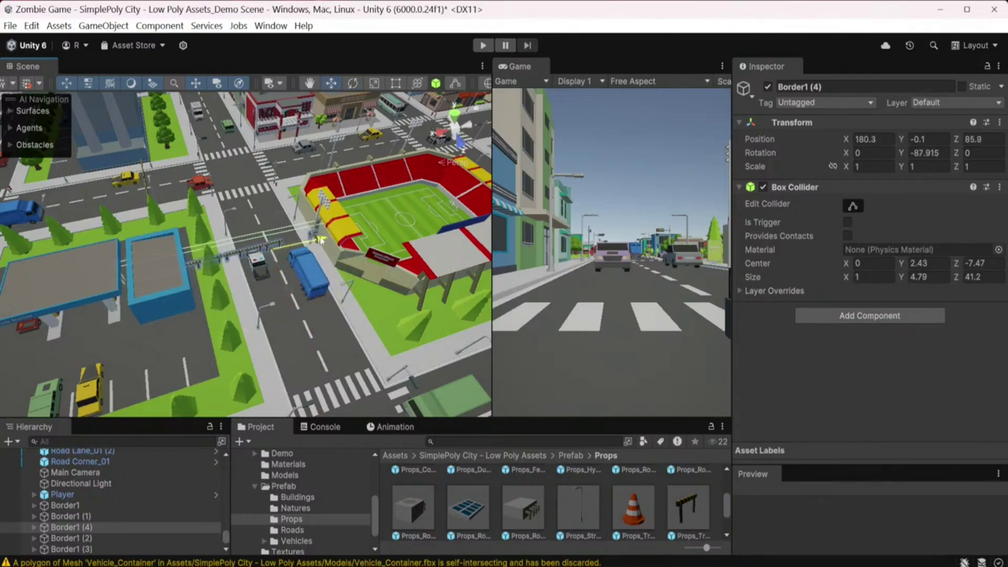
{"action": "left_click_drag", "start_coordinate": [320, 240], "coordinate": [357, 226]}
{"action": "key", "text": "f"}
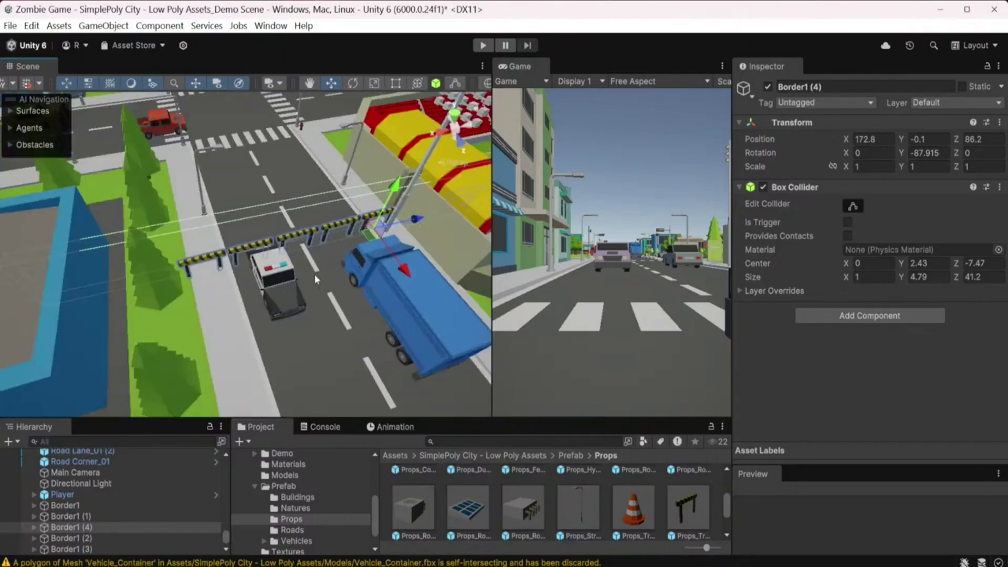
{"action": "left_click_drag", "start_coordinate": [404, 271], "coordinate": [401, 271]}
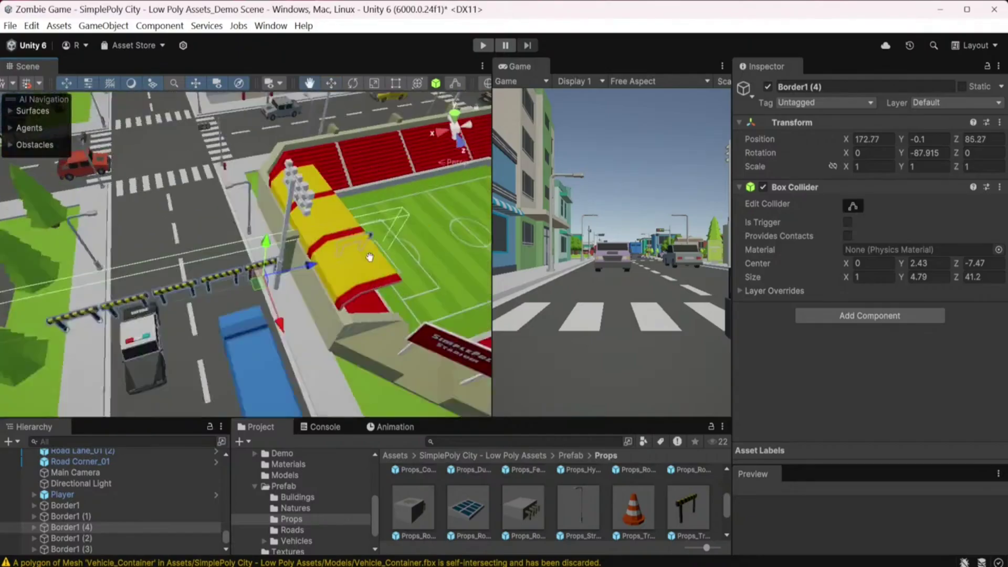
{"action": "right_click_drag", "start_coordinate": [402, 271], "coordinate": [351, 261]}
Delete the extra barrier fence section at the stadium edge.
{"action": "left_click", "coordinate": [219, 254]}
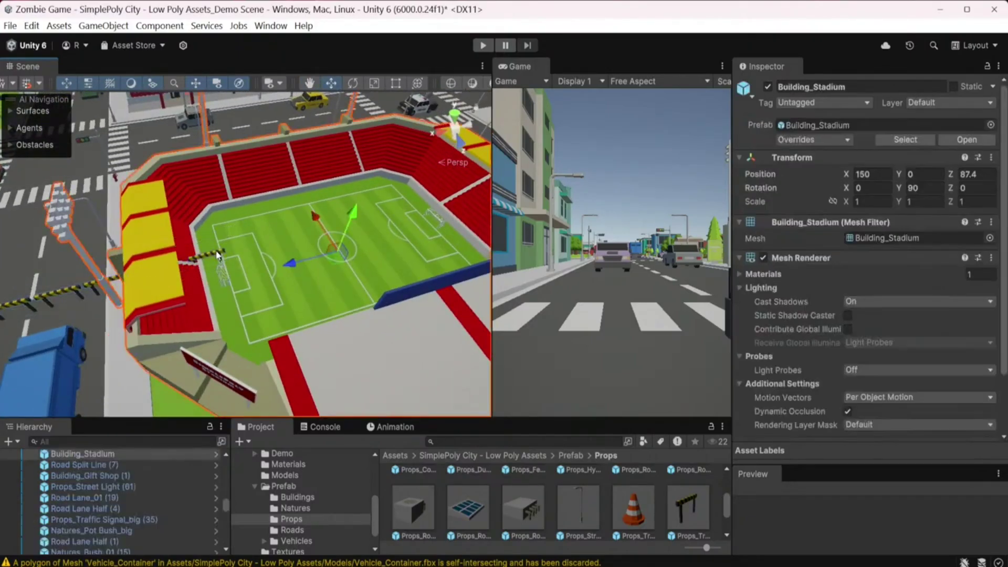
{"action": "left_click", "coordinate": [218, 254]}
{"action": "left_click", "coordinate": [219, 255]}
{"action": "key", "text": "Delete"}
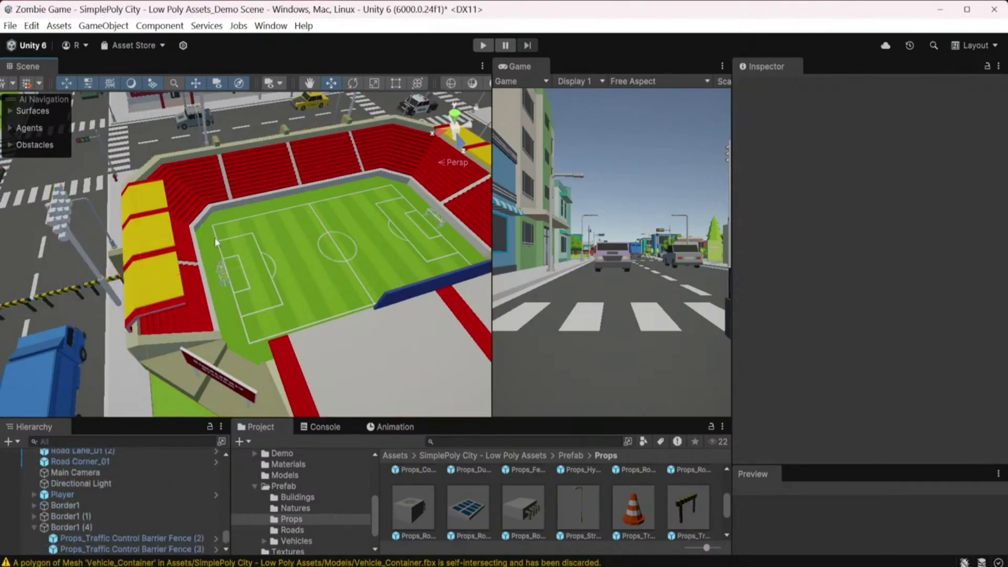
{"action": "scroll", "coordinate": [214, 241], "scroll_direction": "down", "scroll_amount": 5}
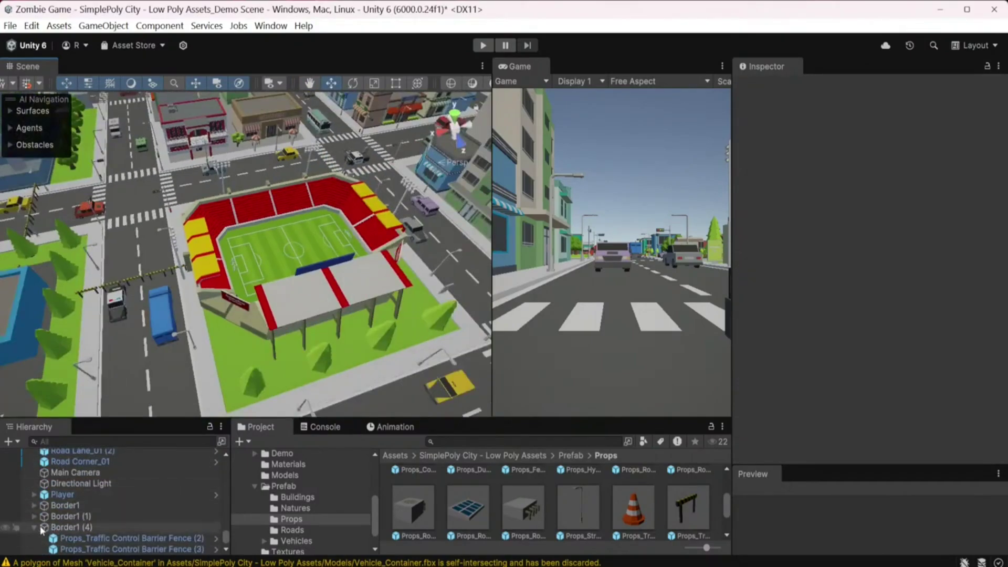
Duplicate Border1 (4) as Border1 (5) and place it across the road at the helipad block.
{"action": "left_click", "coordinate": [34, 526]}
{"action": "left_click", "coordinate": [65, 527]}
{"action": "key", "text": "f"}
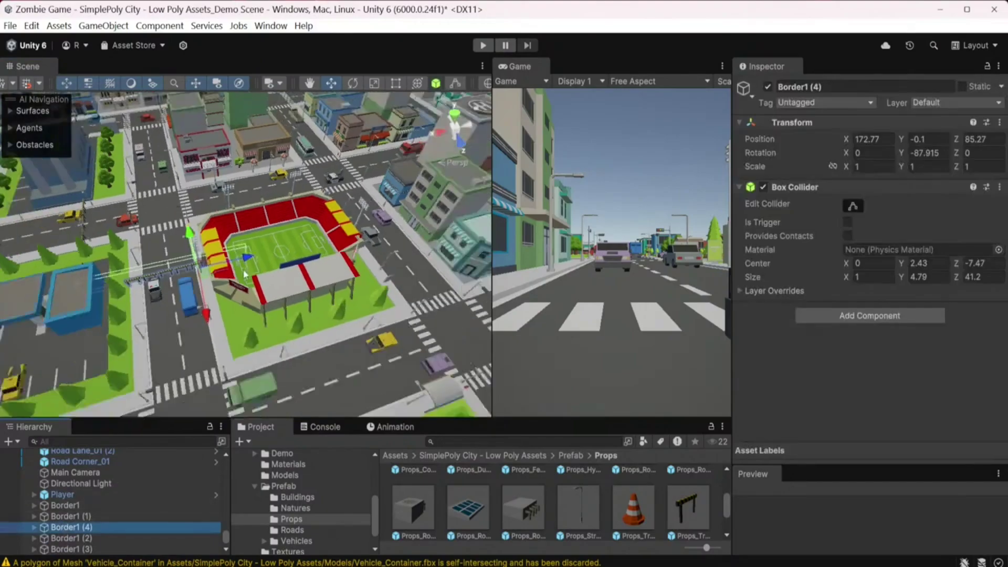
{"action": "key", "text": "ctrl+d"}
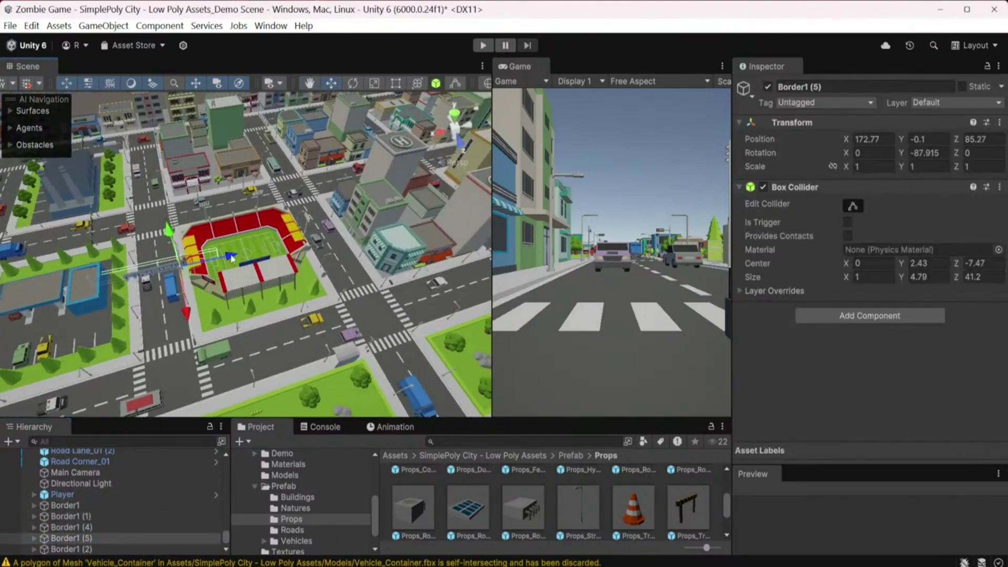
{"action": "left_click_drag", "start_coordinate": [232, 258], "coordinate": [370, 226]}
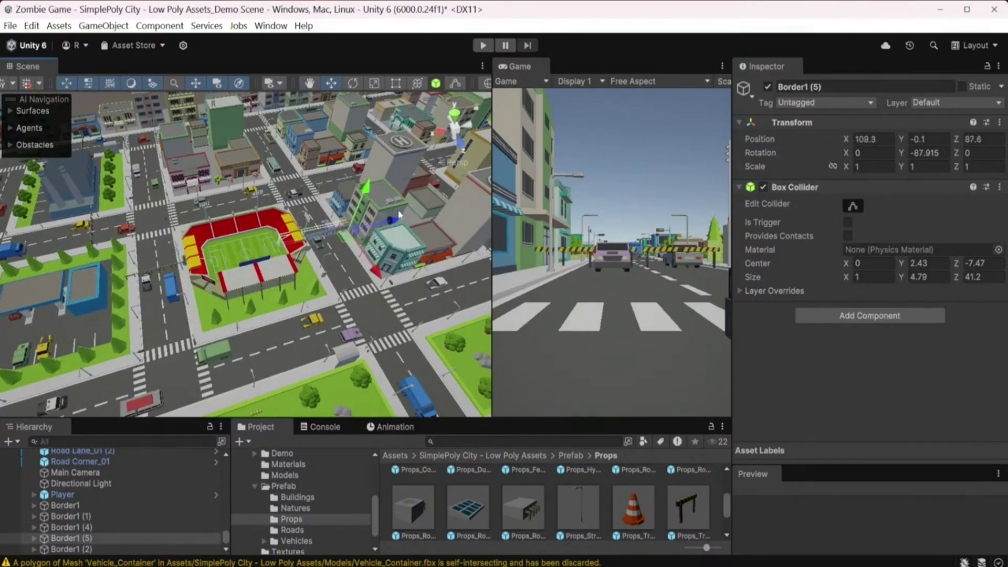
{"action": "scroll", "coordinate": [368, 289], "scroll_direction": "up", "scroll_amount": 3}
{"action": "key", "text": "f"}
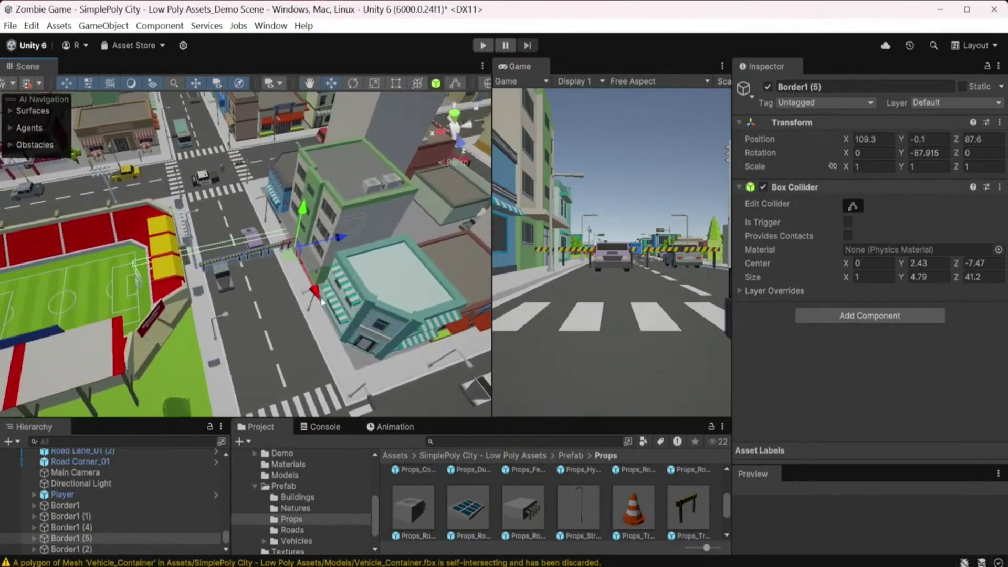
{"action": "left_click_drag", "start_coordinate": [315, 290], "coordinate": [331, 321]}
{"action": "left_click_drag", "start_coordinate": [352, 270], "coordinate": [341, 271]}
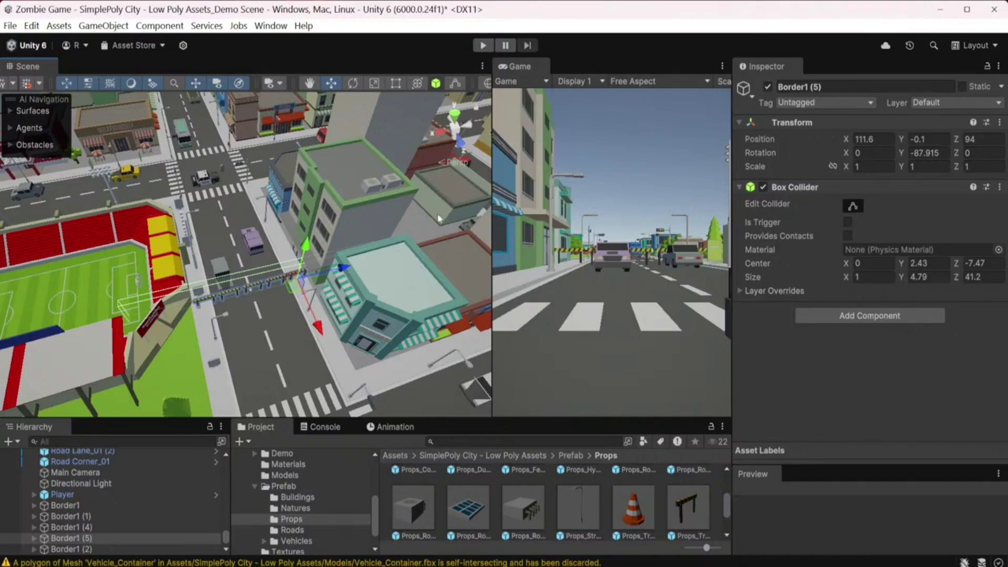
{"action": "mouse_move", "coordinate": [439, 218]}
{"action": "middle_mouse_down"}
{"action": "mouse_move", "coordinate": [354, 276]}
{"action": "mouse_move", "coordinate": [336, 313]}
{"action": "mouse_move", "coordinate": [361, 297]}
{"action": "mouse_move", "coordinate": [322, 293]}
{"action": "middle_mouse_up"}
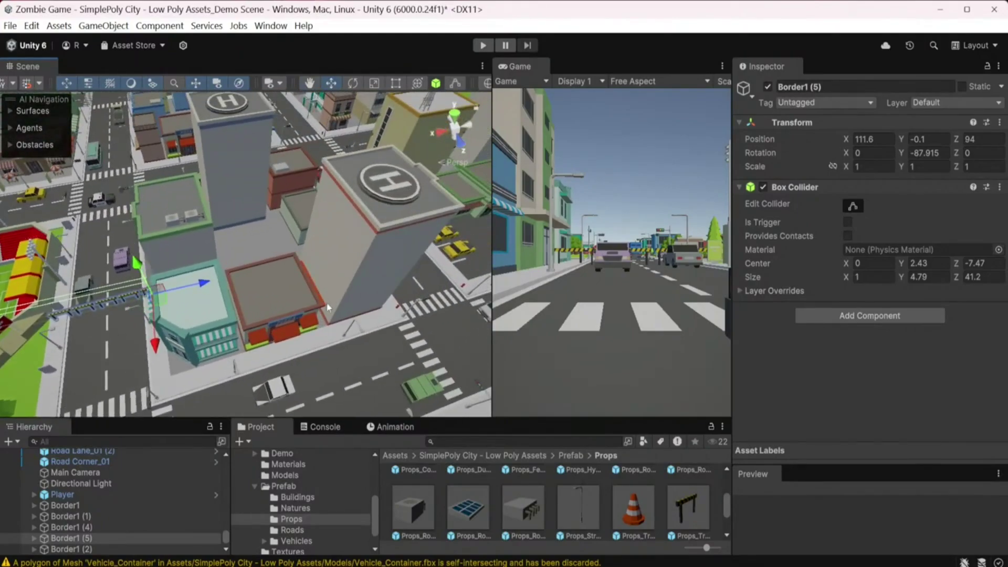
{"action": "scroll", "coordinate": [317, 292], "scroll_direction": "down", "scroll_amount": 5}
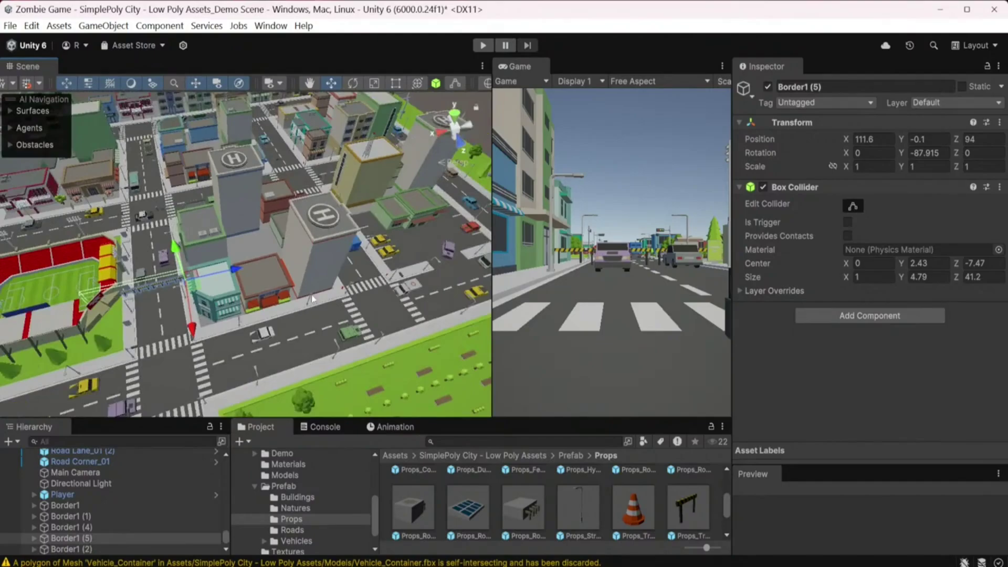
{"action": "middle_click_drag", "start_coordinate": [312, 298], "coordinate": [201, 298]}
Duplicate Border1 (5) as Border1 (6) and move it along the road to the kerb by the helipad building.
{"action": "key", "text": "ctrl+d"}
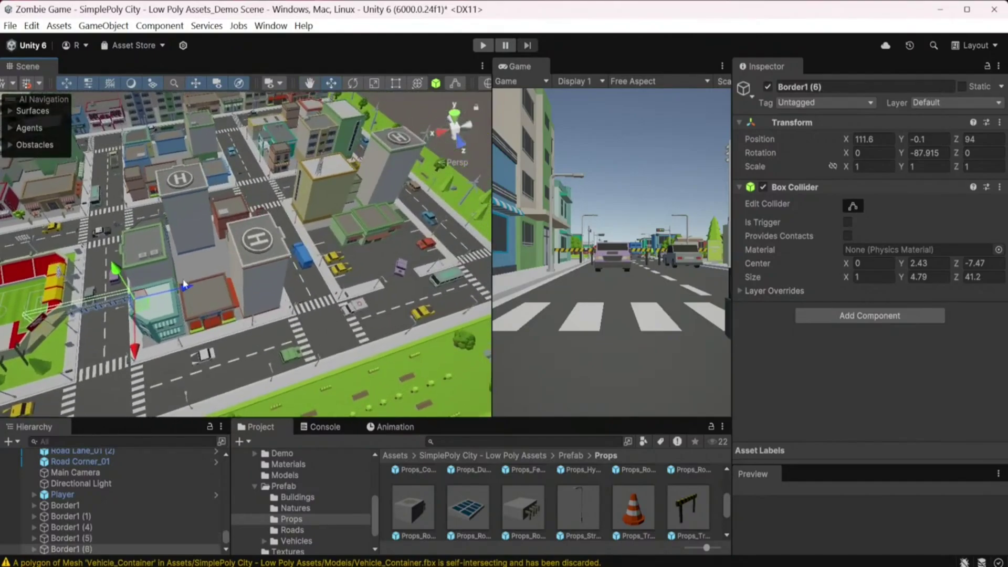
{"action": "left_click_drag", "start_coordinate": [184, 283], "coordinate": [280, 259]}
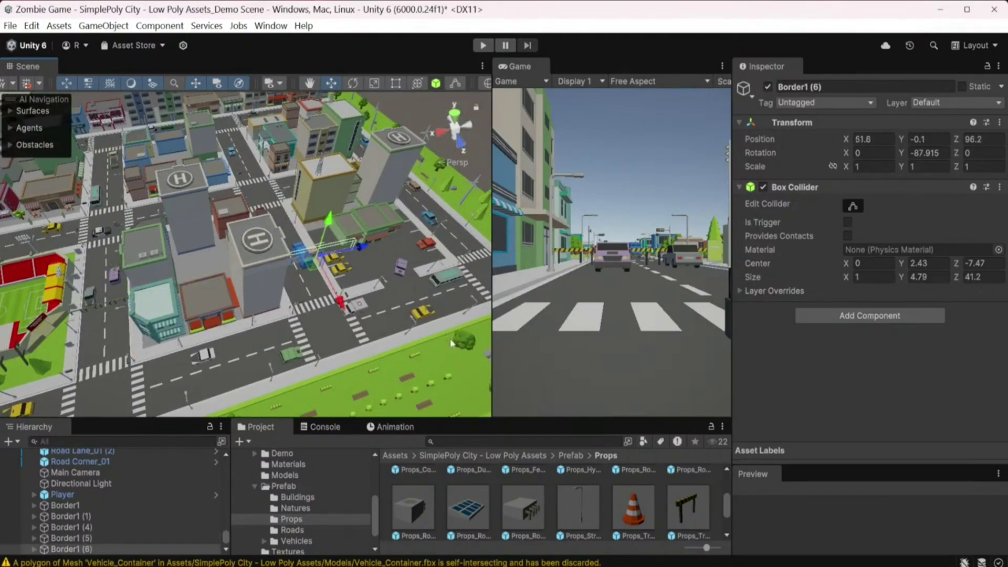
{"action": "scroll", "coordinate": [403, 325], "scroll_direction": "up", "scroll_amount": 5}
{"action": "scroll", "coordinate": [403, 328], "scroll_direction": "down", "scroll_amount": 2}
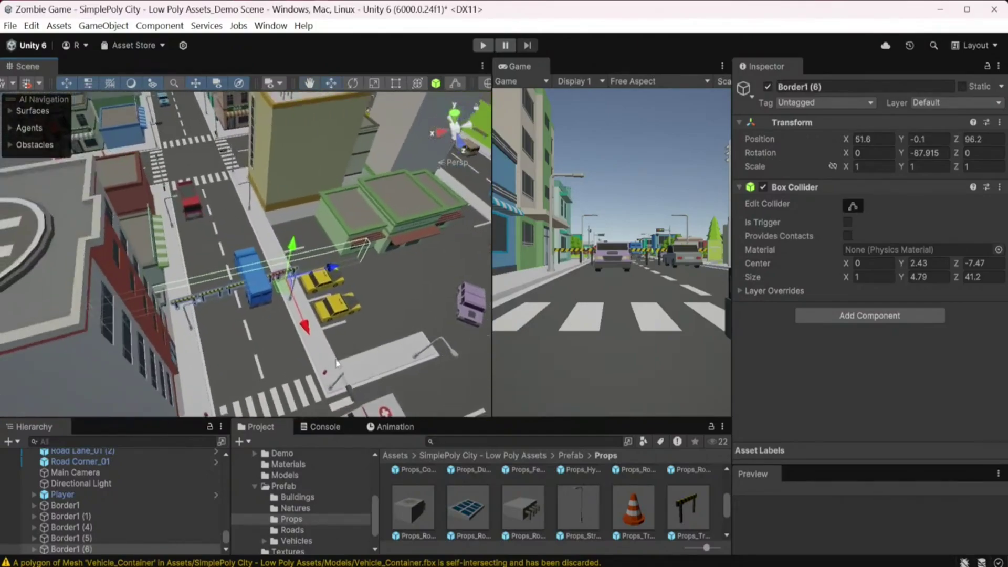
{"action": "scroll", "coordinate": [336, 362], "scroll_direction": "up", "scroll_amount": 3}
{"action": "left_click_drag", "start_coordinate": [333, 340], "coordinate": [297, 287]}
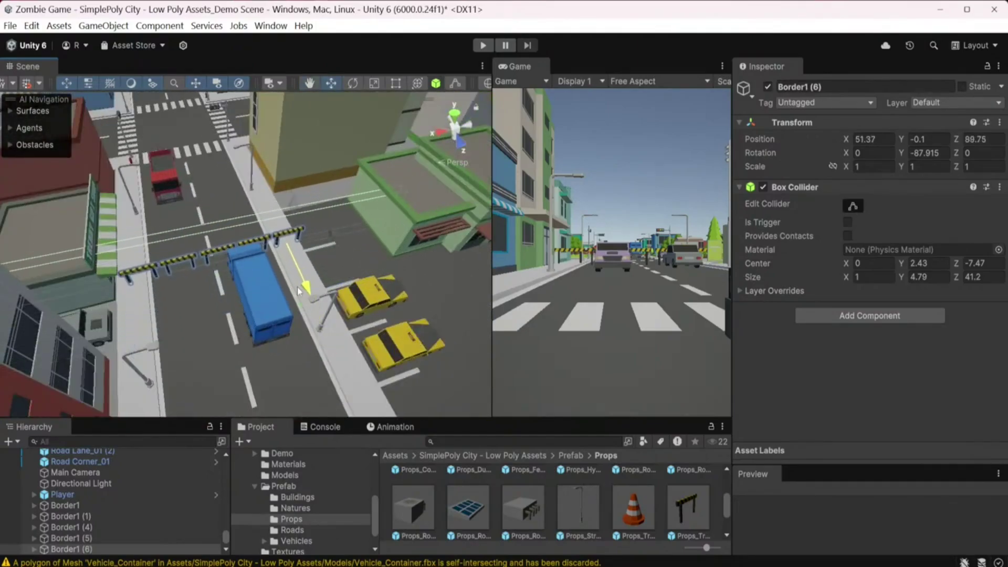
{"action": "scroll", "coordinate": [279, 291], "scroll_direction": "up", "scroll_amount": 2}
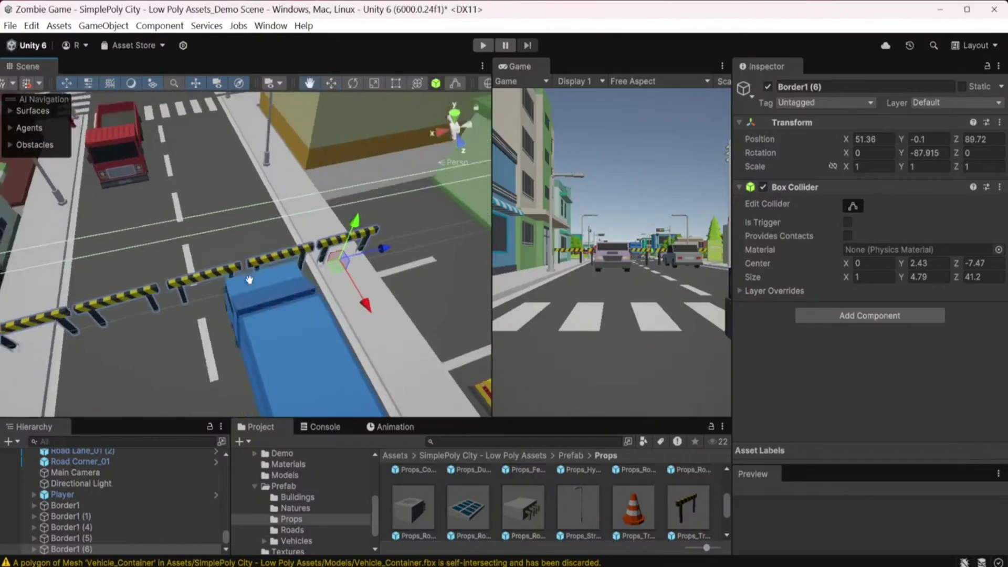
{"action": "scroll", "coordinate": [284, 289], "scroll_direction": "up", "scroll_amount": 2}
{"action": "scroll", "coordinate": [298, 292], "scroll_direction": "up", "scroll_amount": 3}
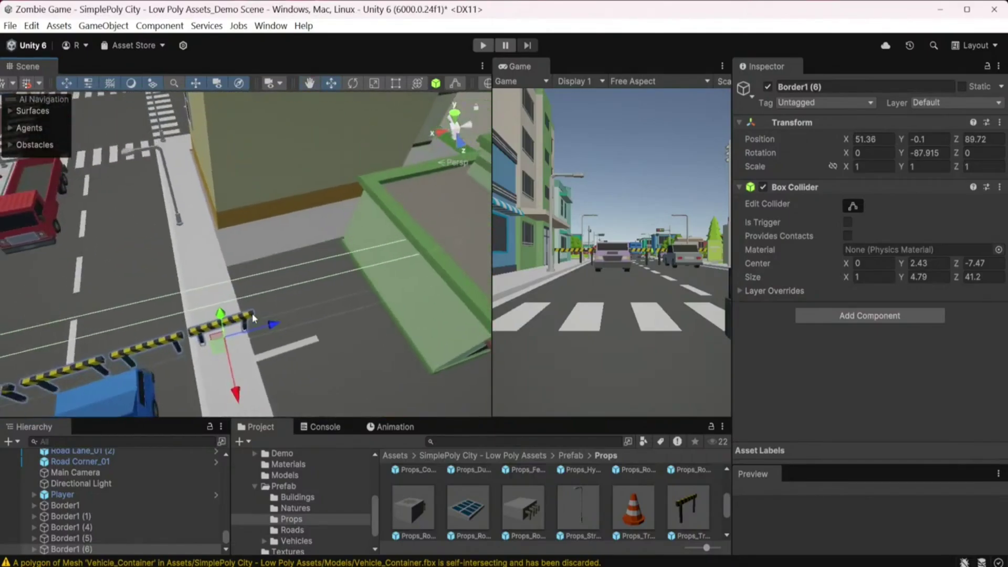
Add two copies of a fence section along the line, reaching the building wall.
{"action": "left_click", "coordinate": [252, 314]}
{"action": "key", "text": "ctrl+d"}
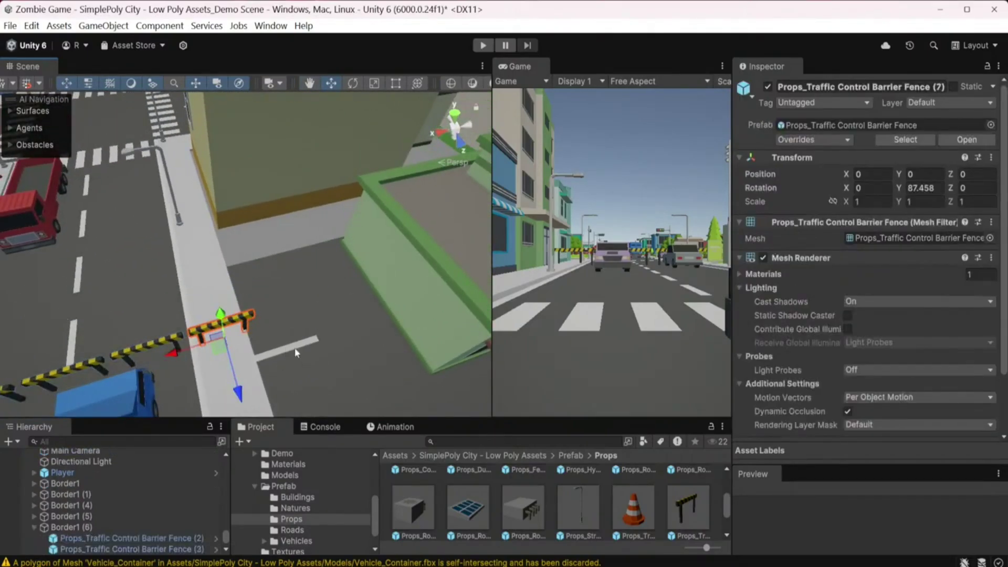
{"action": "left_click_drag", "start_coordinate": [177, 347], "coordinate": [234, 340]}
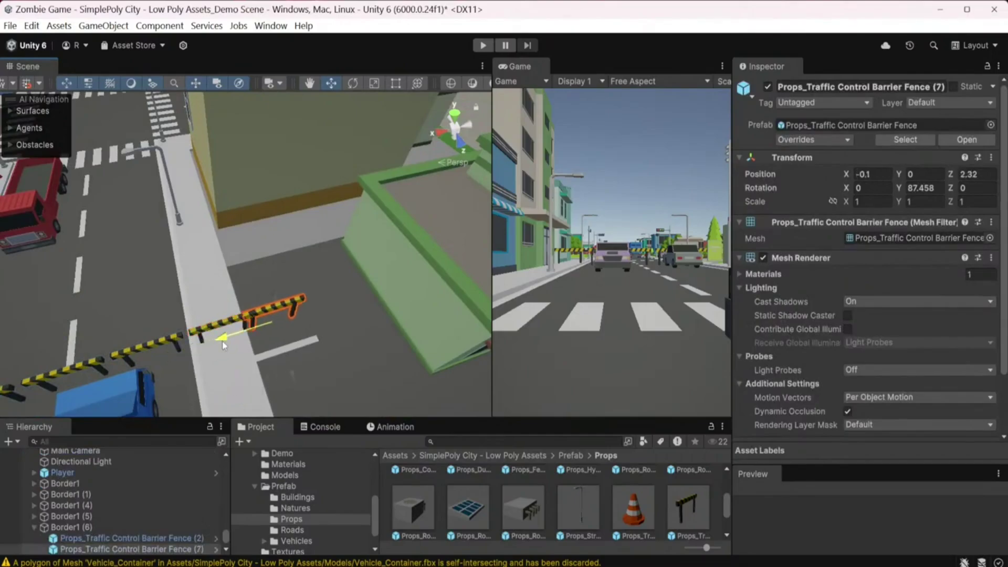
{"action": "key", "text": "ctrl+d"}
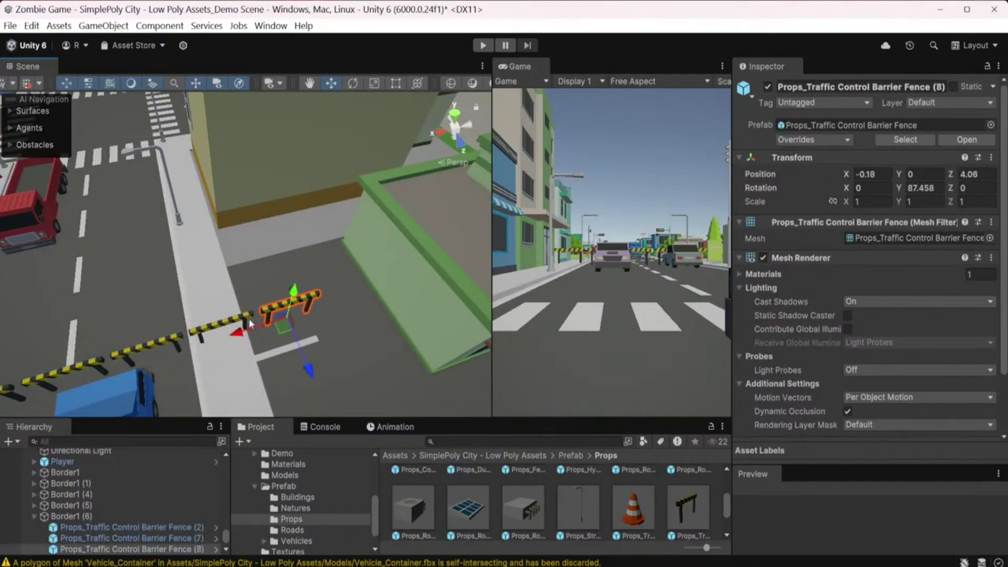
{"action": "left_click_drag", "start_coordinate": [241, 342], "coordinate": [299, 316]}
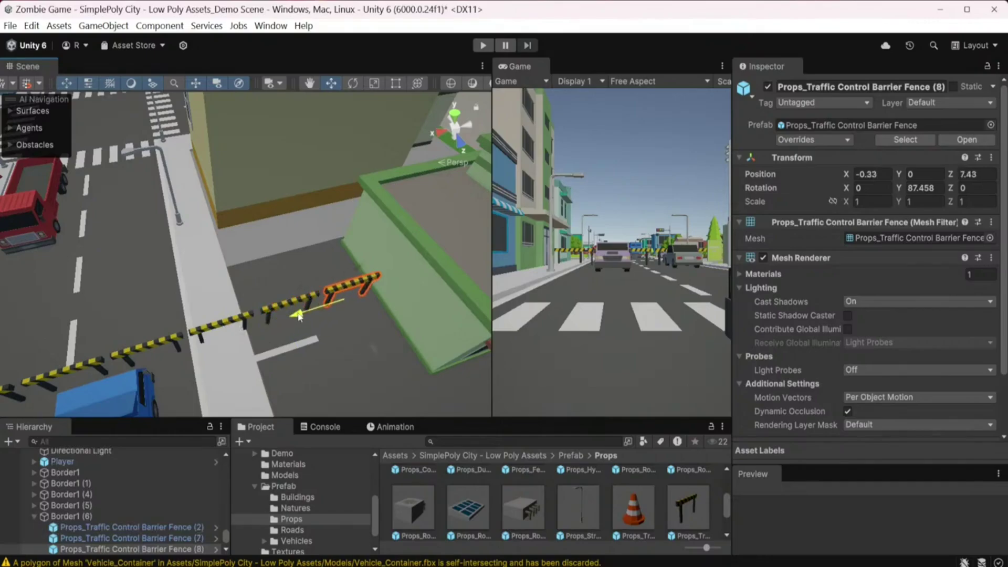
{"action": "scroll", "coordinate": [287, 310], "scroll_direction": "down", "scroll_amount": 3}
{"action": "scroll", "coordinate": [258, 336], "scroll_direction": "down", "scroll_amount": 2}
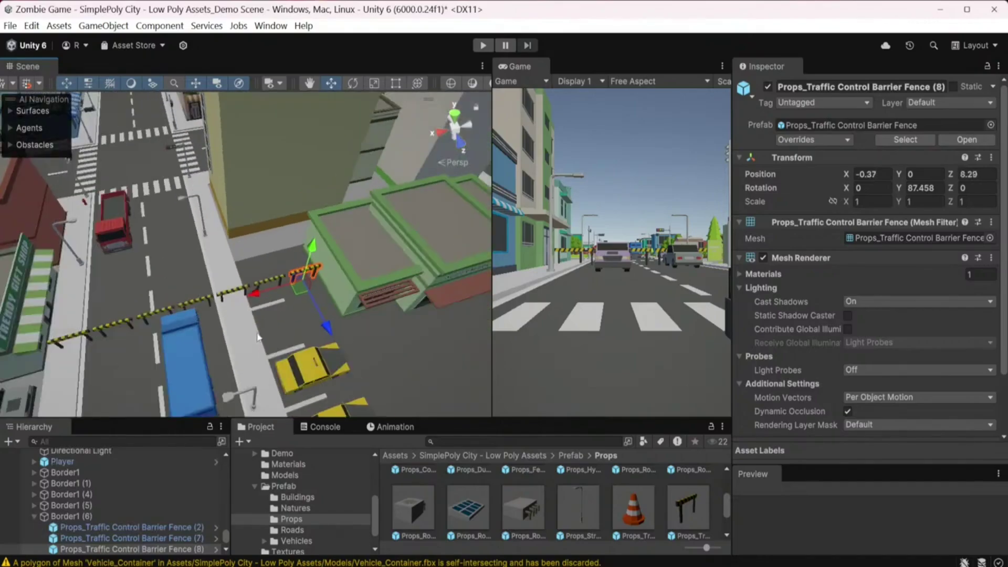
{"action": "left_click", "coordinate": [35, 516]}
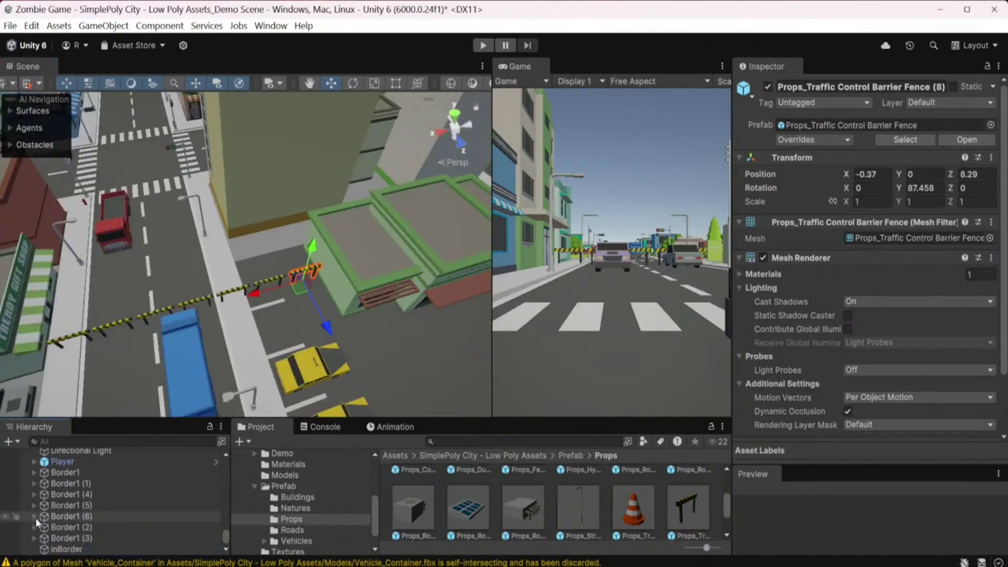
{"action": "scroll", "coordinate": [196, 302], "scroll_direction": "down", "scroll_amount": 3}
{"action": "scroll", "coordinate": [286, 289], "scroll_direction": "down", "scroll_amount": 3}
{"action": "scroll", "coordinate": [265, 265], "scroll_direction": "up", "scroll_amount": 2}
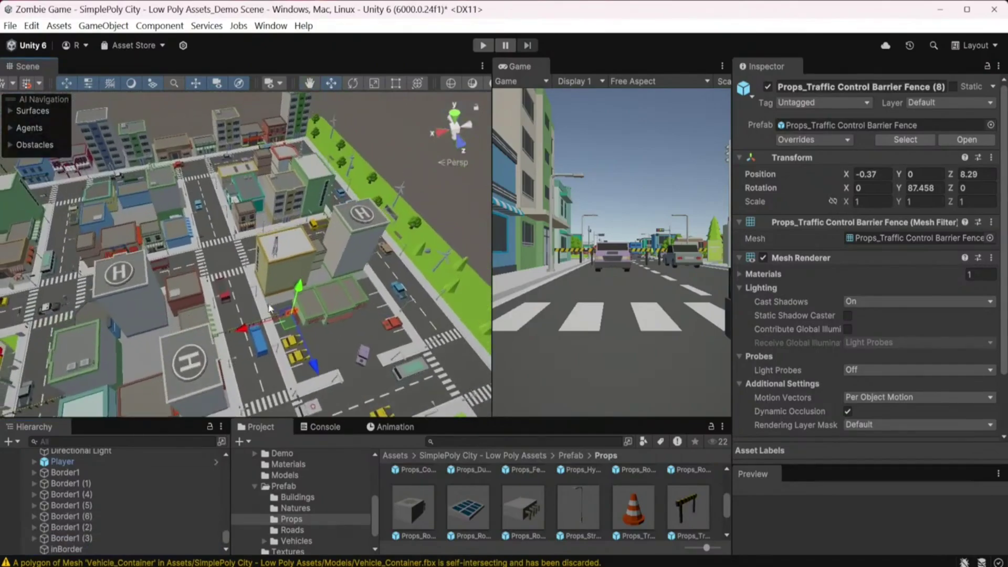
{"action": "scroll", "coordinate": [266, 253], "scroll_direction": "up", "scroll_amount": 5}
{"action": "scroll", "coordinate": [266, 253], "scroll_direction": "down", "scroll_amount": 2}
{"action": "middle_click_drag", "start_coordinate": [266, 253], "coordinate": [249, 279]}
{"action": "scroll", "coordinate": [250, 279], "scroll_direction": "down", "scroll_amount": 2}
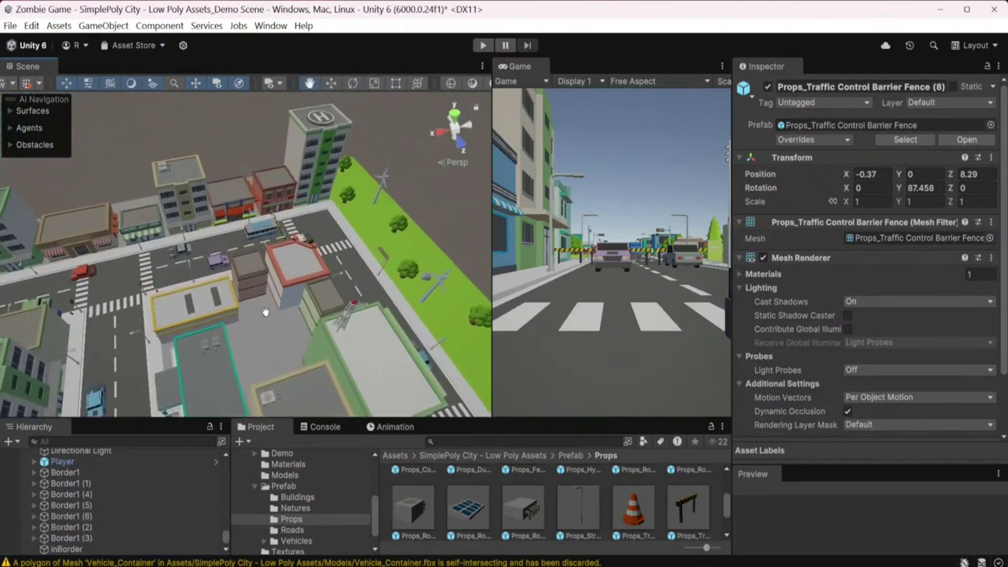
{"action": "scroll", "coordinate": [242, 278], "scroll_direction": "up", "scroll_amount": 3}
{"action": "scroll", "coordinate": [233, 280], "scroll_direction": "down", "scroll_amount": 3}
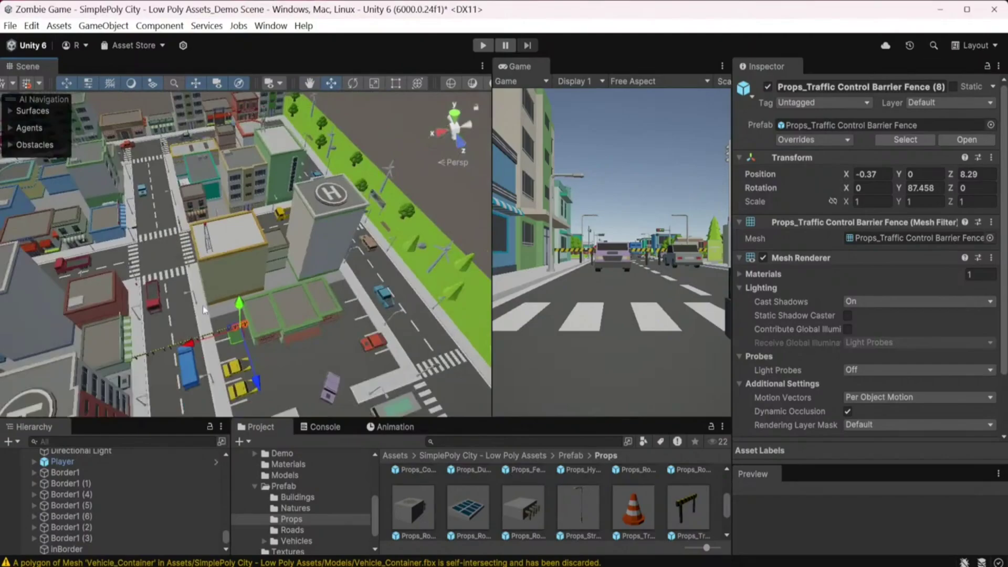
{"action": "scroll", "coordinate": [229, 297], "scroll_direction": "up", "scroll_amount": 4}
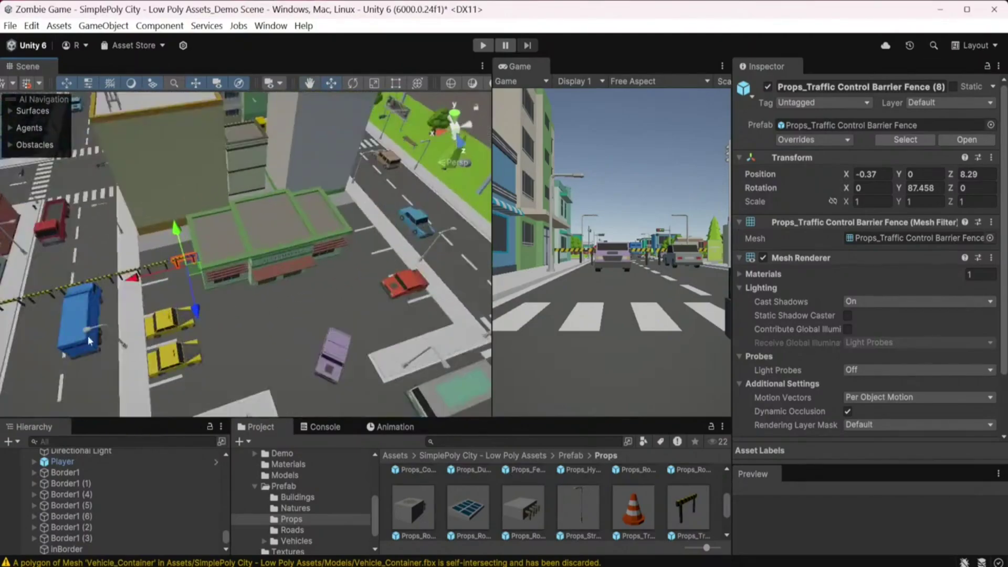
{"action": "scroll", "coordinate": [89, 340], "scroll_direction": "down", "scroll_amount": 3}
{"action": "scroll", "coordinate": [251, 263], "scroll_direction": "down", "scroll_amount": 3}
{"action": "scroll", "coordinate": [200, 273], "scroll_direction": "down", "scroll_amount": 3}
{"action": "scroll", "coordinate": [195, 254], "scroll_direction": "down", "scroll_amount": 3}
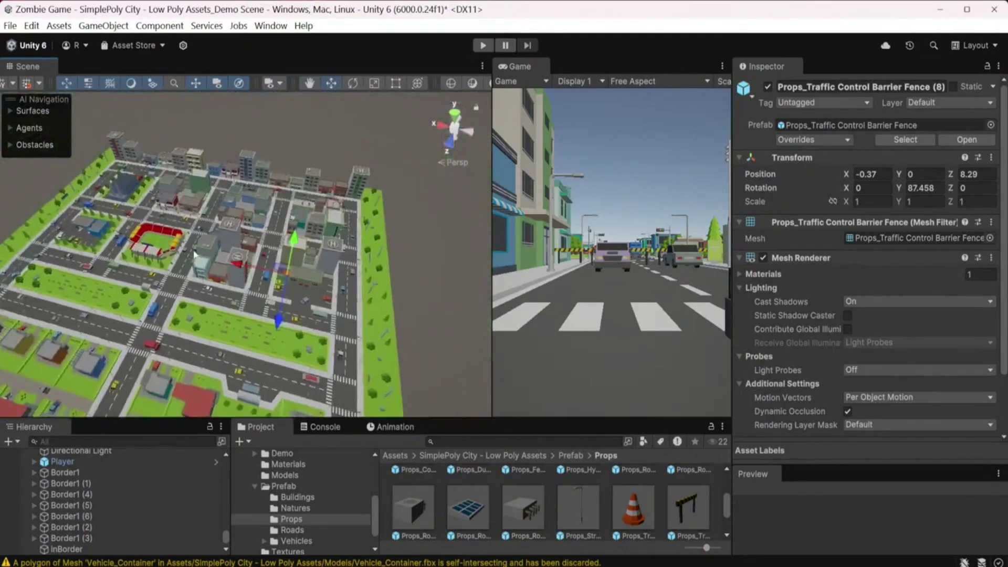
{"action": "scroll", "coordinate": [210, 257], "scroll_direction": "up", "scroll_amount": 2}
{"action": "scroll", "coordinate": [247, 266], "scroll_direction": "up", "scroll_amount": 2}
{"action": "scroll", "coordinate": [304, 276], "scroll_direction": "up", "scroll_amount": 2}
{"action": "scroll", "coordinate": [335, 279], "scroll_direction": "up", "scroll_amount": 2}
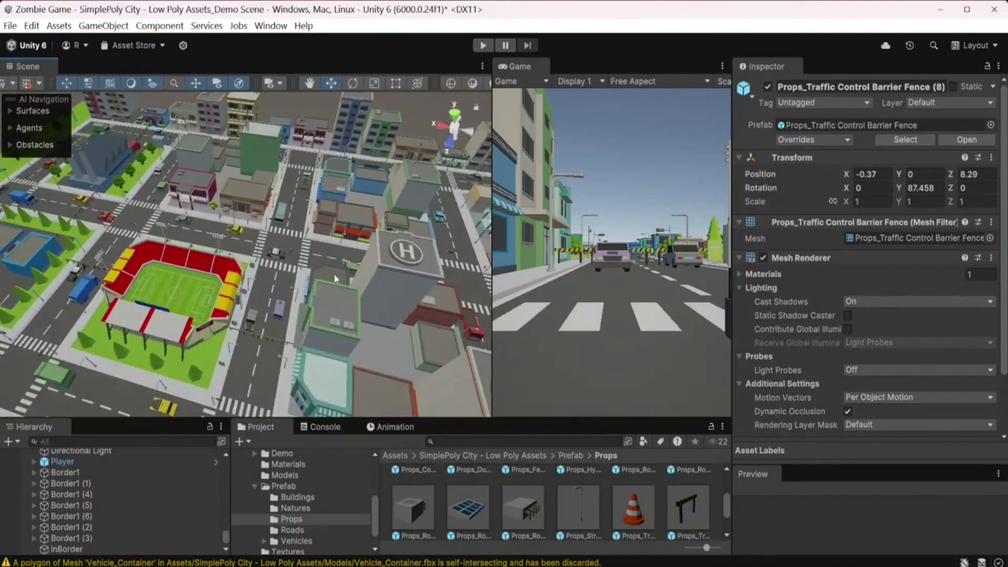
{"action": "scroll", "coordinate": [289, 297], "scroll_direction": "up", "scroll_amount": 2}
{"action": "scroll", "coordinate": [367, 315], "scroll_direction": "down", "scroll_amount": 2}
{"action": "scroll", "coordinate": [236, 294], "scroll_direction": "up", "scroll_amount": 3}
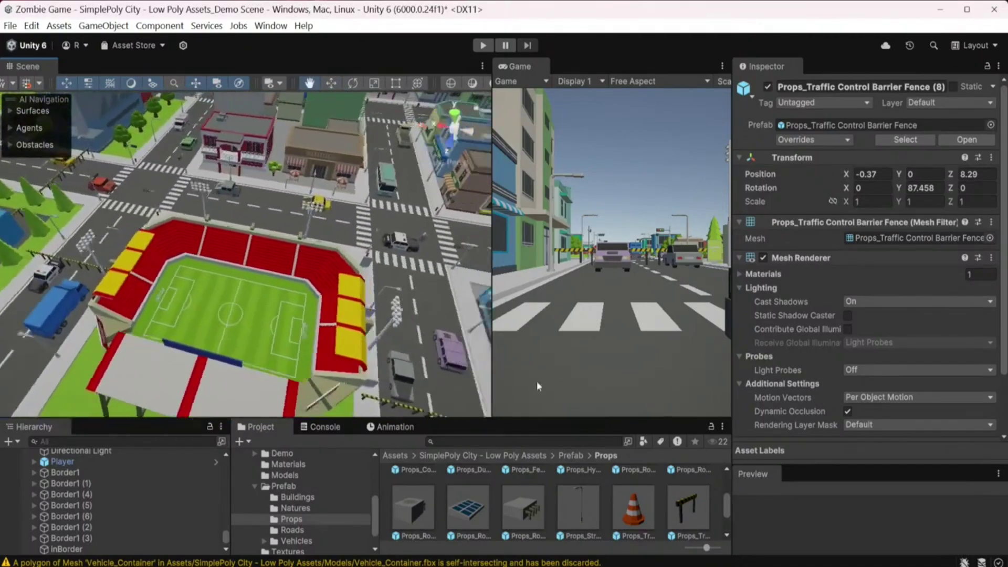
{"action": "scroll", "coordinate": [315, 294], "scroll_direction": "down", "scroll_amount": 2}
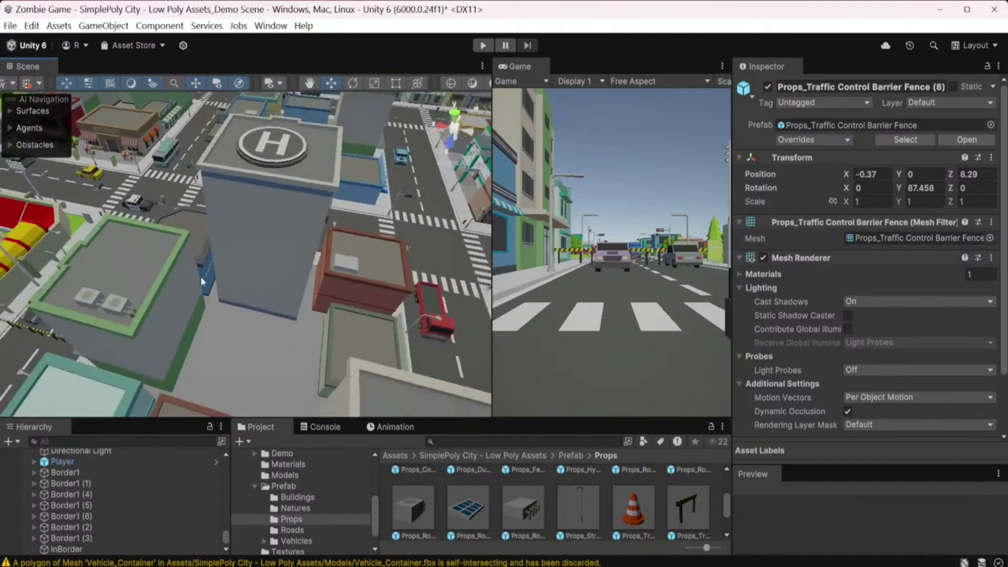
{"action": "scroll", "coordinate": [310, 299], "scroll_direction": "down", "scroll_amount": 2}
{"action": "scroll", "coordinate": [304, 302], "scroll_direction": "down", "scroll_amount": 2}
{"action": "scroll", "coordinate": [299, 303], "scroll_direction": "down", "scroll_amount": 2}
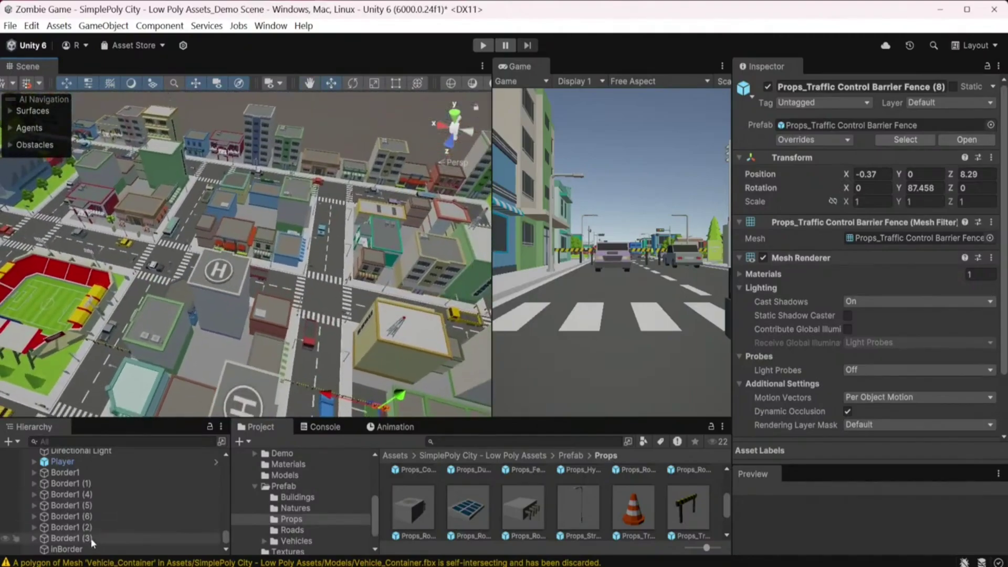
Duplicate the inBorder collider and push the copy along Z to about 96.2.
{"action": "left_click", "coordinate": [94, 546]}
{"action": "scroll", "coordinate": [282, 226], "scroll_direction": "down", "scroll_amount": 2}
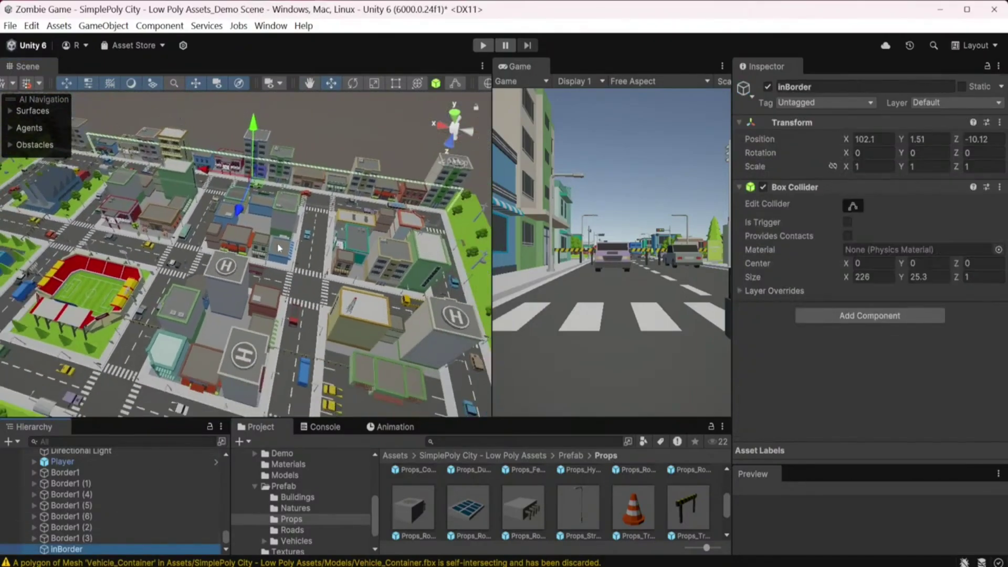
{"action": "key", "text": "ctrl+d"}
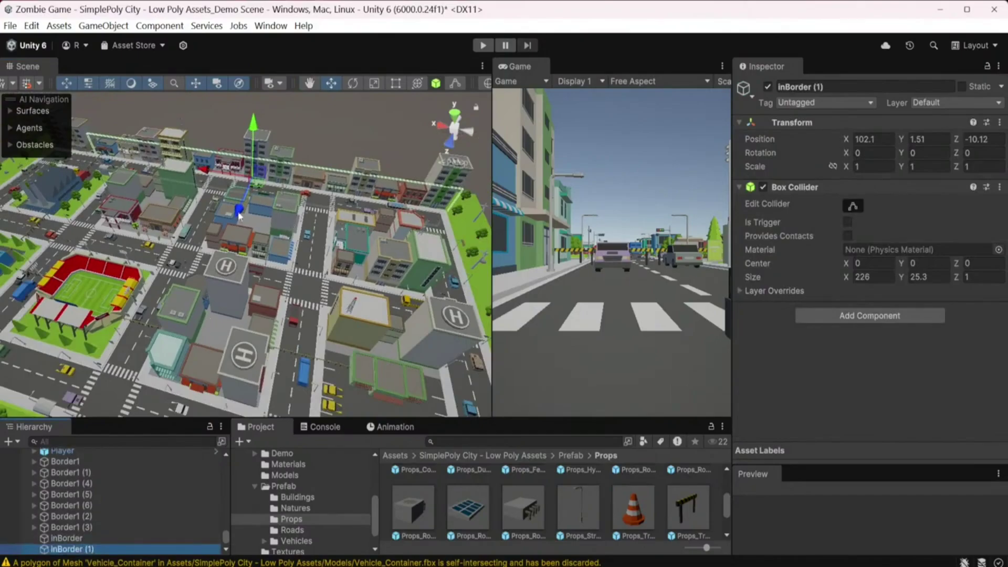
{"action": "left_click_drag", "start_coordinate": [239, 215], "coordinate": [181, 350]}
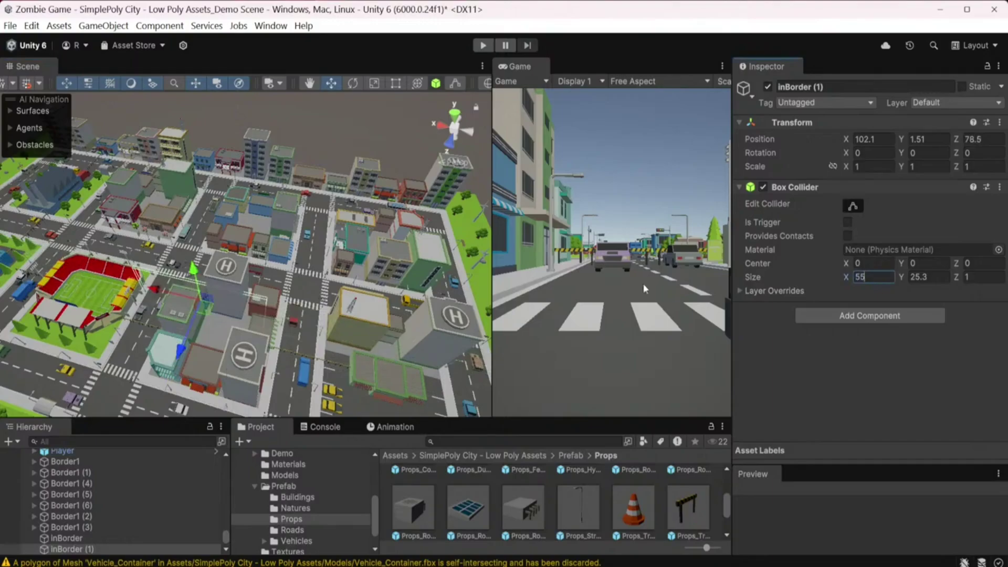
{"action": "scroll", "coordinate": [324, 251], "scroll_direction": "up", "scroll_amount": 5}
{"action": "mouse_move", "coordinate": [294, 273]}
{"action": "middle_mouse_down"}
{"action": "mouse_move", "coordinate": [325, 251]}
{"action": "mouse_move", "coordinate": [289, 190]}
{"action": "middle_mouse_up"}
{"action": "scroll", "coordinate": [288, 190], "scroll_direction": "down", "scroll_amount": 5}
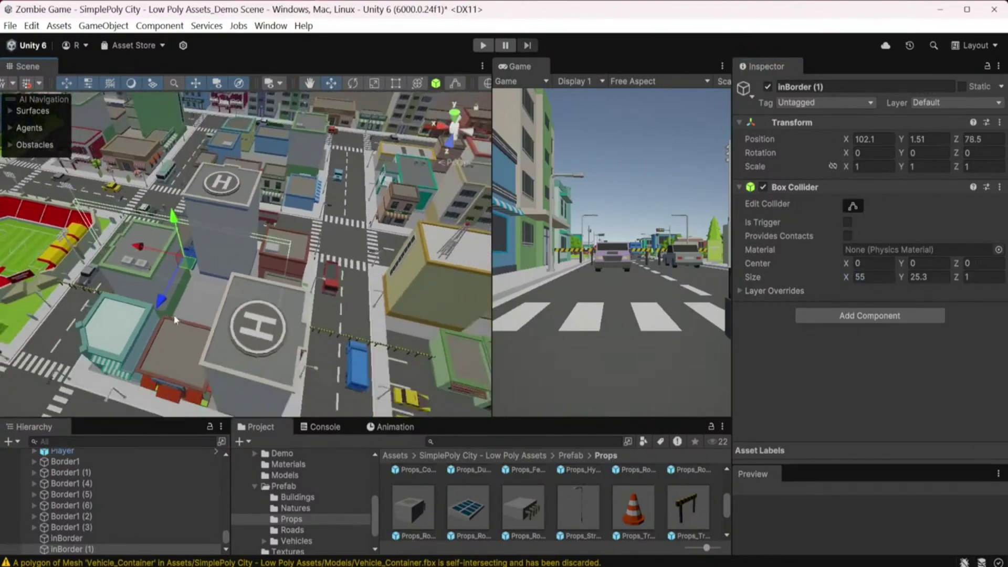
{"action": "middle_click_drag", "start_coordinate": [175, 319], "coordinate": [249, 282]}
{"action": "left_click_drag", "start_coordinate": [237, 276], "coordinate": [257, 356]}
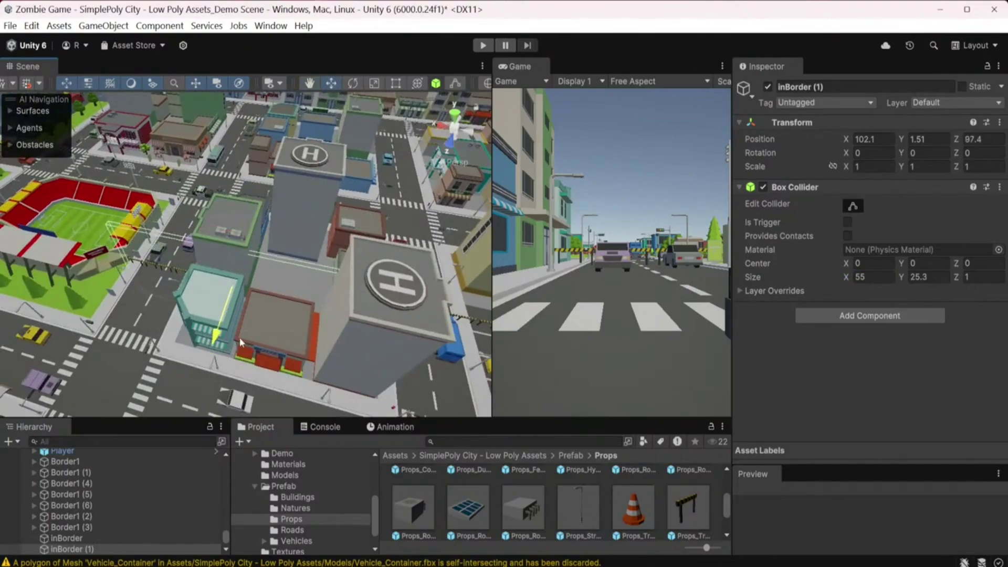
Shift inBorder (1) along X to 87.6 and back along Z to about 91.
{"action": "scroll", "coordinate": [257, 356], "scroll_direction": "up", "scroll_amount": 10}
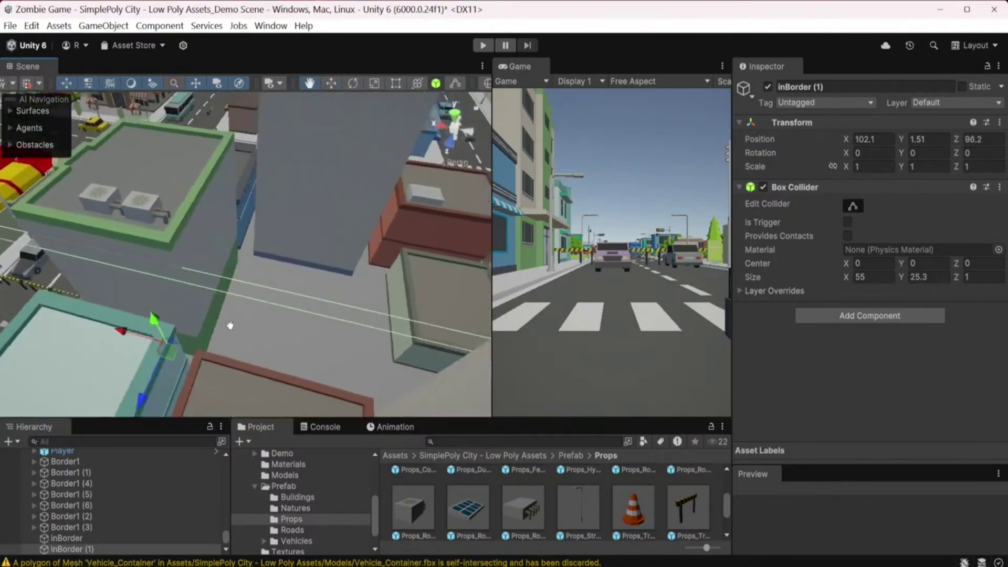
{"action": "scroll", "coordinate": [55, 317], "scroll_direction": "down", "scroll_amount": 10}
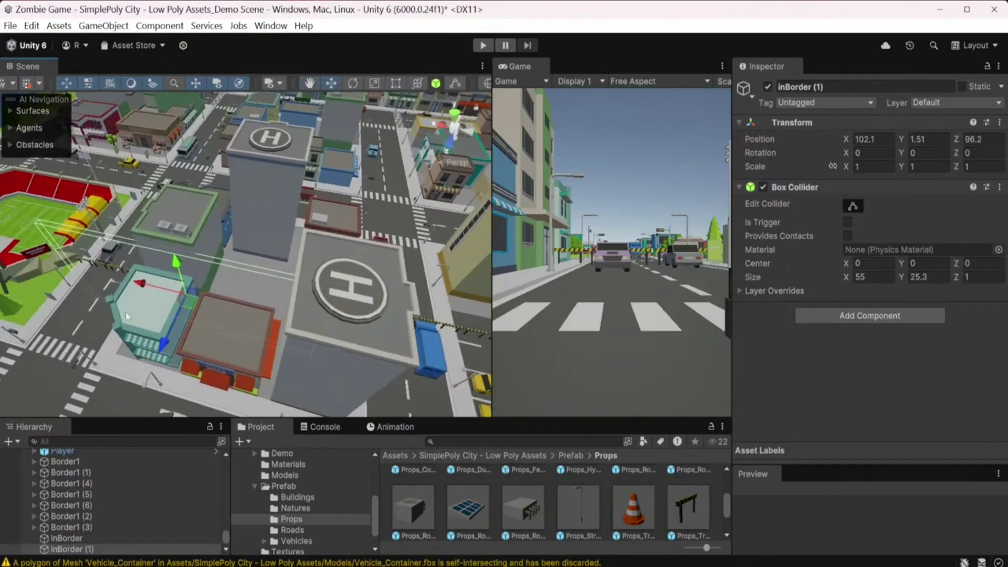
{"action": "left_click_drag", "start_coordinate": [142, 284], "coordinate": [207, 305]}
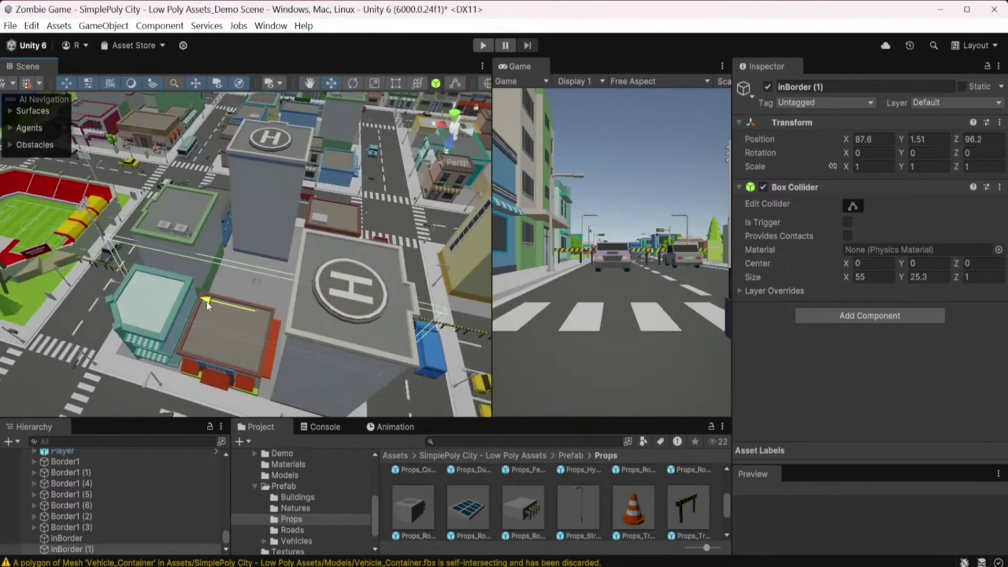
{"action": "right_click_drag", "start_coordinate": [288, 272], "coordinate": [170, 307]}
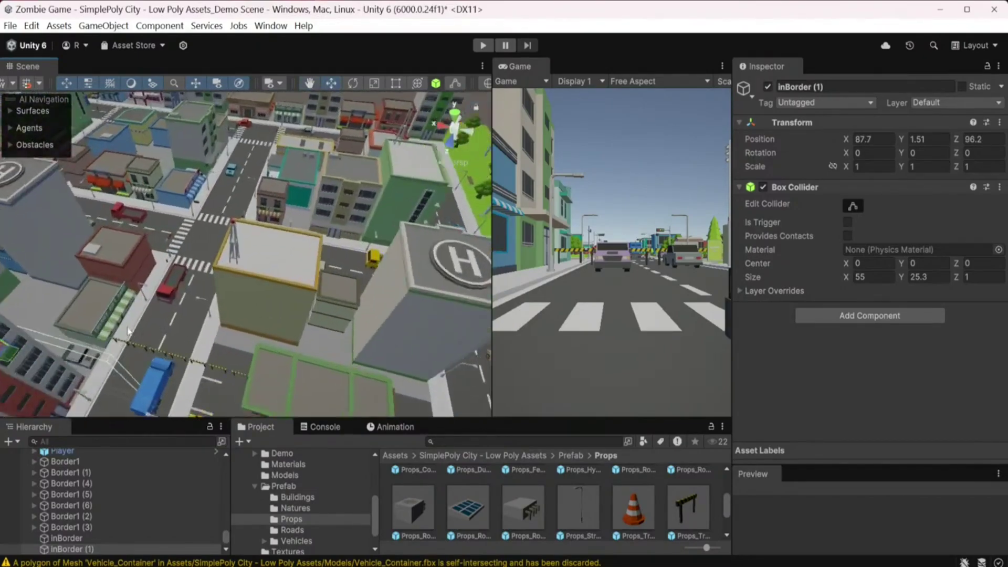
{"action": "middle_click_drag", "start_coordinate": [170, 307], "coordinate": [67, 297]}
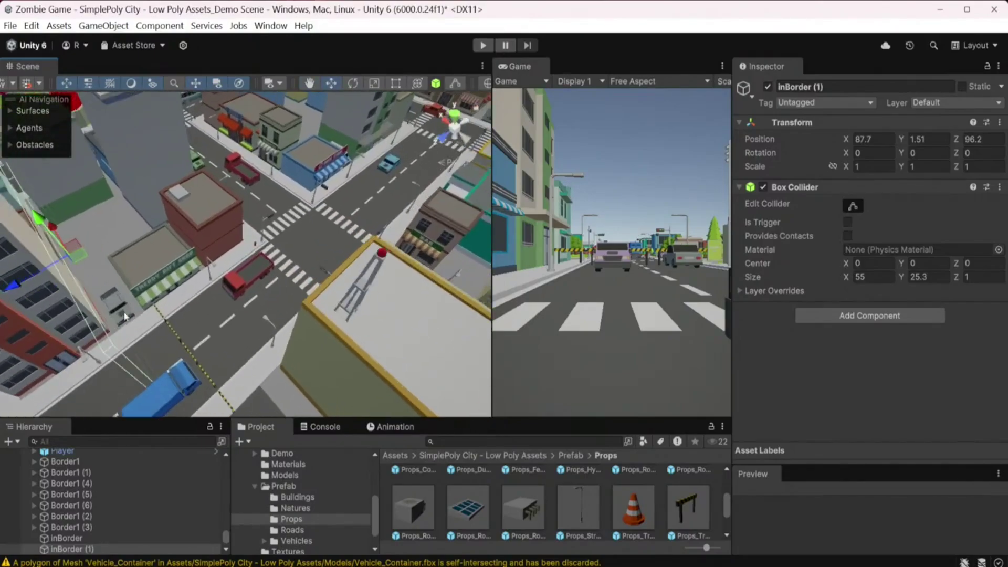
{"action": "left_click_drag", "start_coordinate": [22, 294], "coordinate": [58, 284]}
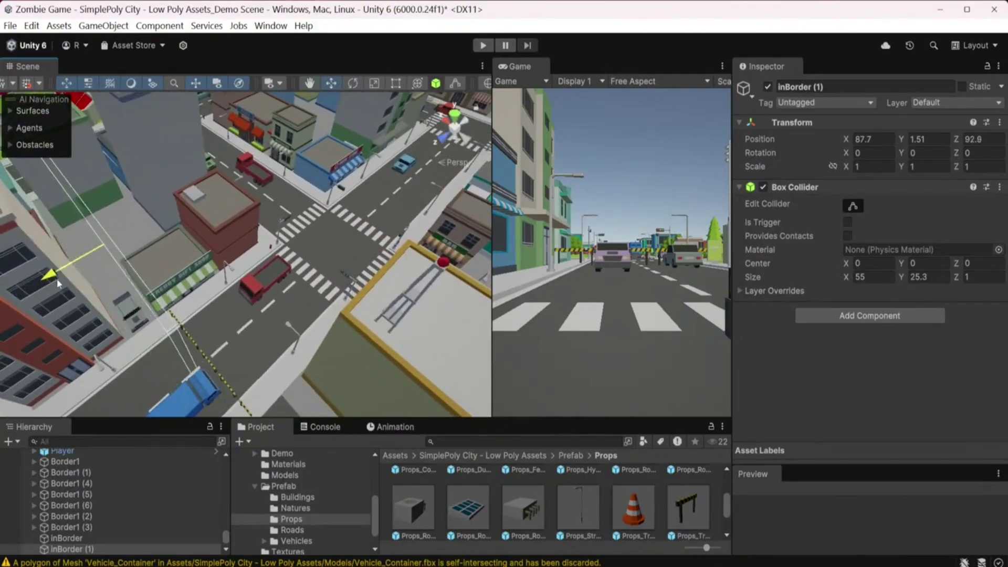
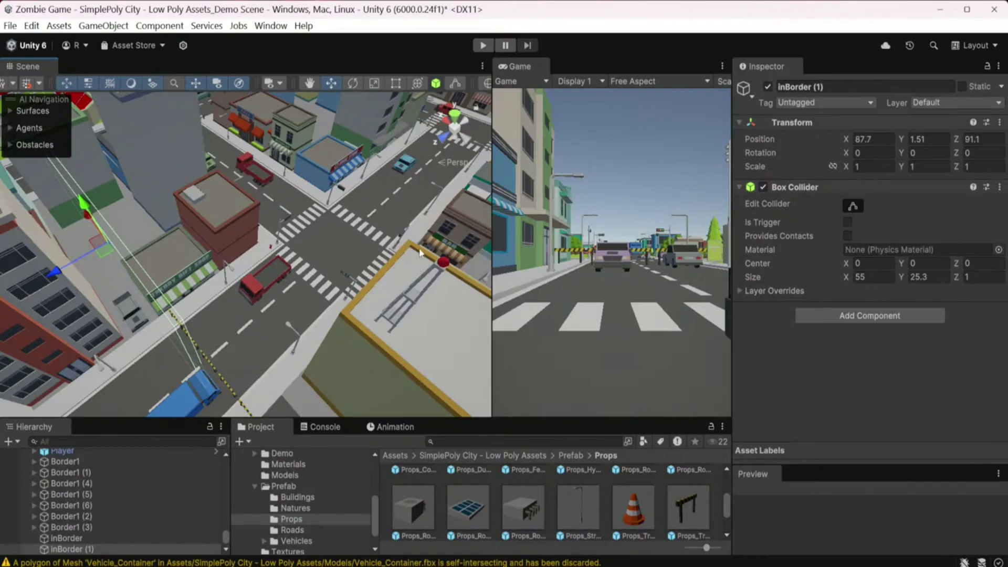
Zoom and pan the Scene view to the street with the blue truck.
{"action": "scroll", "coordinate": [420, 253], "scroll_direction": "down", "scroll_amount": 10}
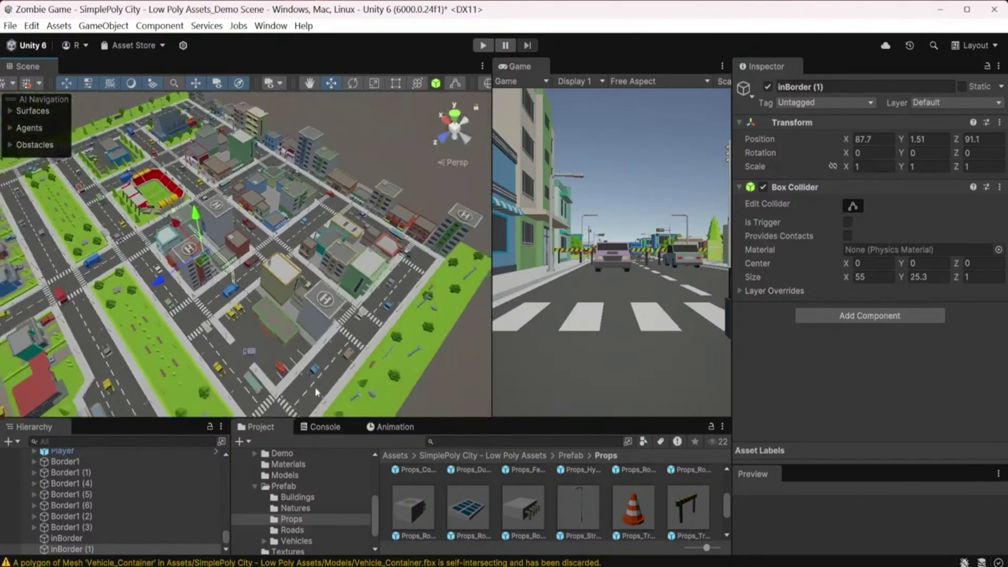
{"action": "scroll", "coordinate": [286, 355], "scroll_direction": "up", "scroll_amount": 3}
{"action": "scroll", "coordinate": [297, 321], "scroll_direction": "up", "scroll_amount": 3}
{"action": "scroll", "coordinate": [252, 288], "scroll_direction": "up", "scroll_amount": 3}
{"action": "scroll", "coordinate": [212, 257], "scroll_direction": "up", "scroll_amount": 3}
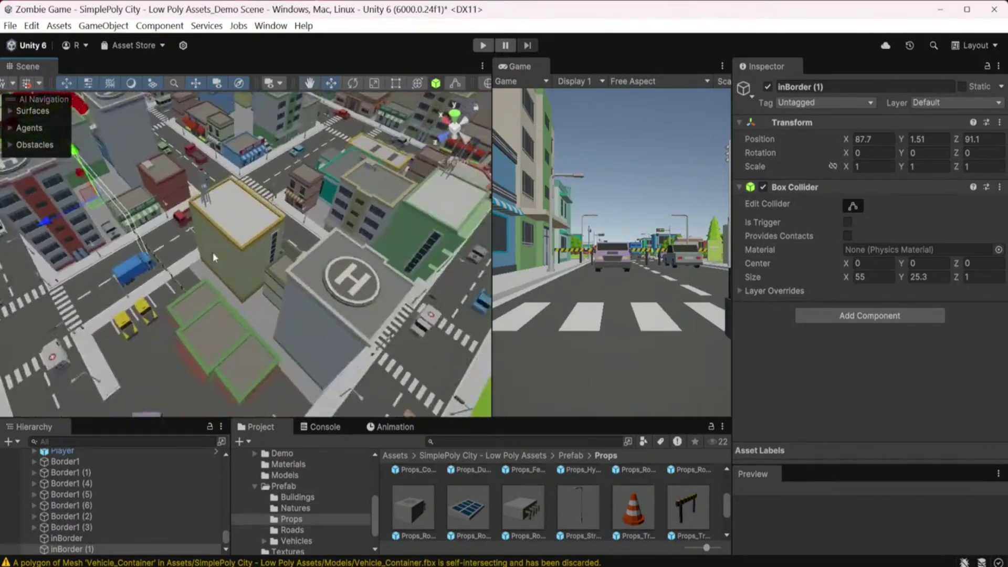
{"action": "scroll", "coordinate": [207, 278], "scroll_direction": "up", "scroll_amount": 3}
{"action": "scroll", "coordinate": [190, 307], "scroll_direction": "up", "scroll_amount": 3}
{"action": "scroll", "coordinate": [197, 321], "scroll_direction": "up", "scroll_amount": 3}
{"action": "scroll", "coordinate": [205, 332], "scroll_direction": "up", "scroll_amount": 3}
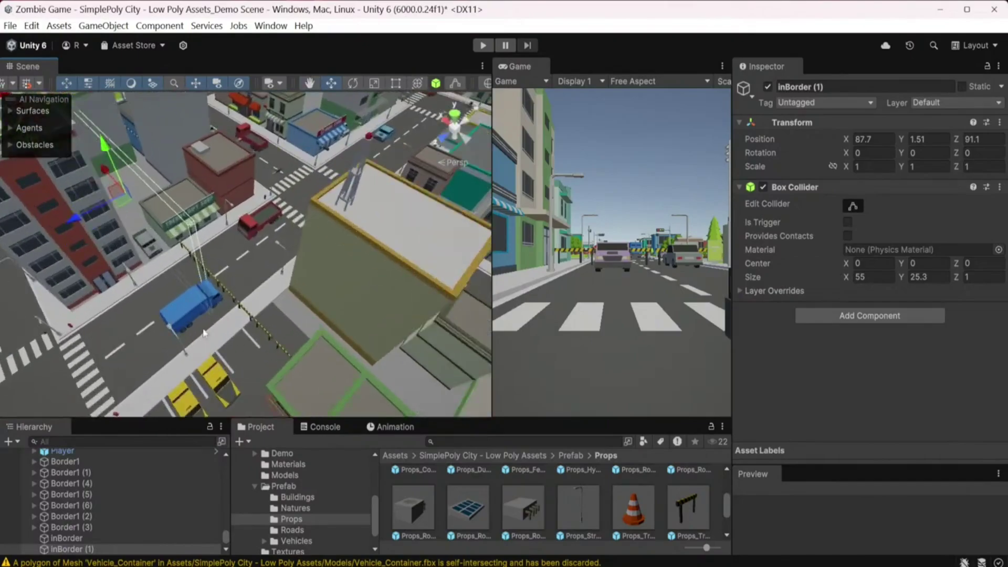
{"action": "scroll", "coordinate": [216, 284], "scroll_direction": "down", "scroll_amount": 3}
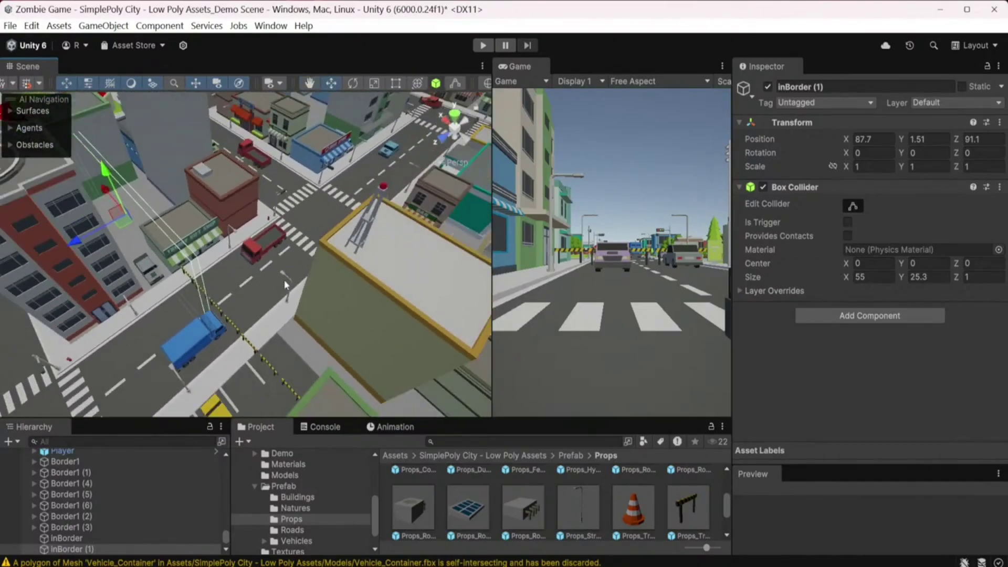
{"action": "middle_click_drag", "start_coordinate": [286, 284], "coordinate": [249, 270]}
Drag inBorder (2) along the street toward the helipad block.
{"action": "scroll", "coordinate": [196, 319], "scroll_direction": "down", "scroll_amount": 3}
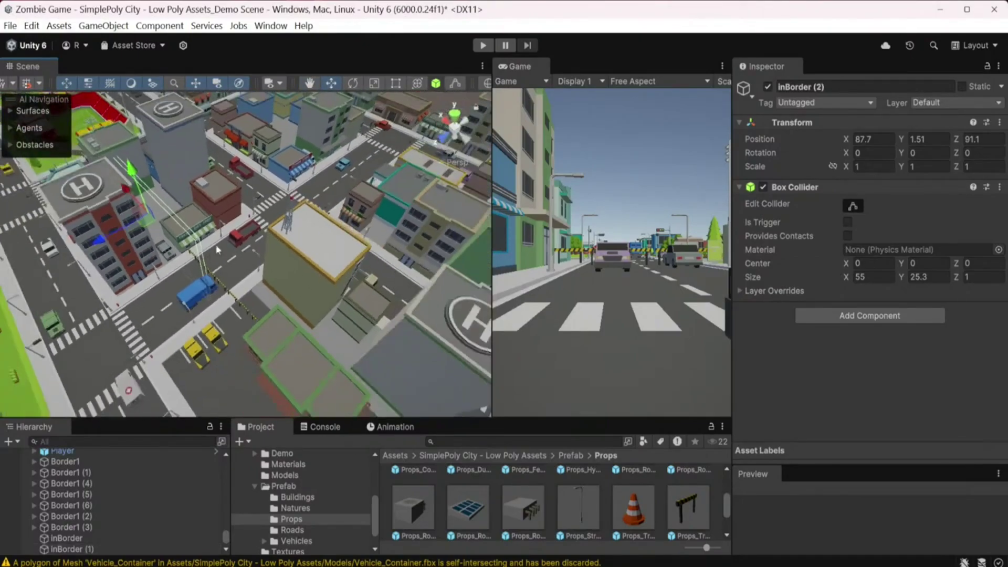
{"action": "scroll", "coordinate": [216, 245], "scroll_direction": "down", "scroll_amount": 3}
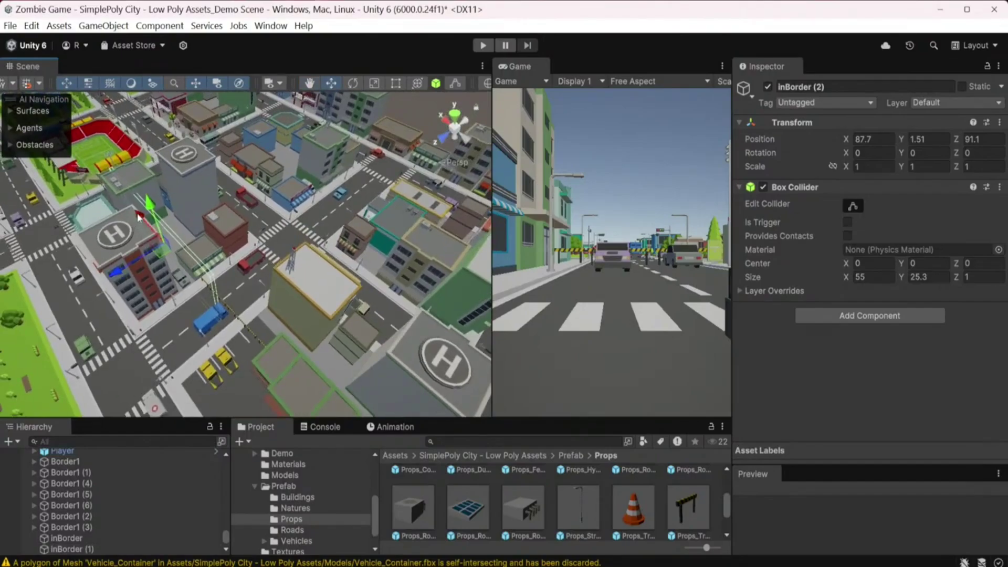
{"action": "left_click_drag", "start_coordinate": [139, 216], "coordinate": [221, 360]}
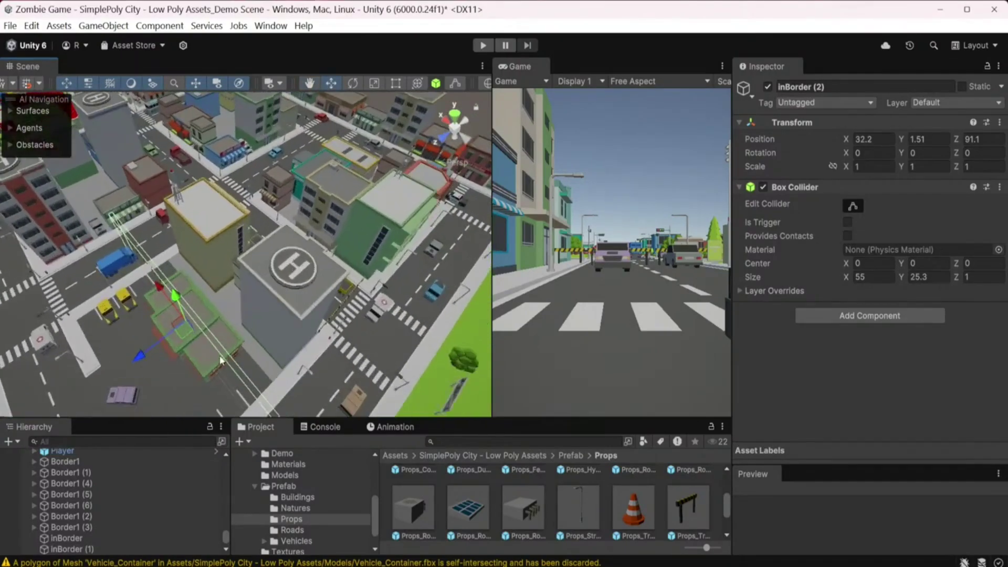
{"action": "scroll", "coordinate": [157, 365], "scroll_direction": "up", "scroll_amount": 2}
{"action": "left_click_drag", "start_coordinate": [104, 345], "coordinate": [226, 294]}
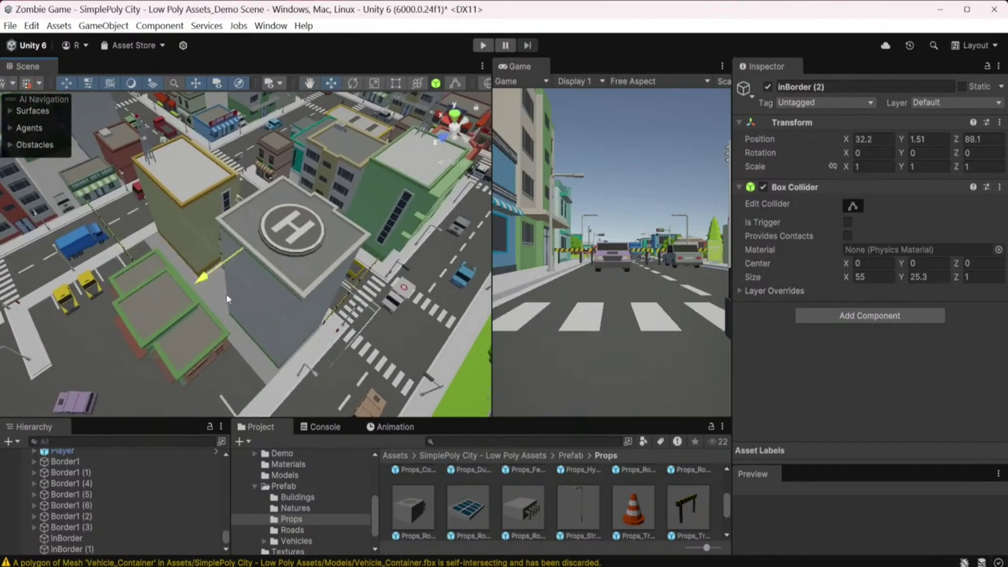
{"action": "left_click_drag", "start_coordinate": [302, 249], "coordinate": [376, 244]}
{"action": "mouse_move", "coordinate": [376, 245]}
{"action": "middle_mouse_down"}
{"action": "mouse_move", "coordinate": [185, 250]}
{"action": "mouse_move", "coordinate": [235, 282]}
{"action": "middle_mouse_up"}
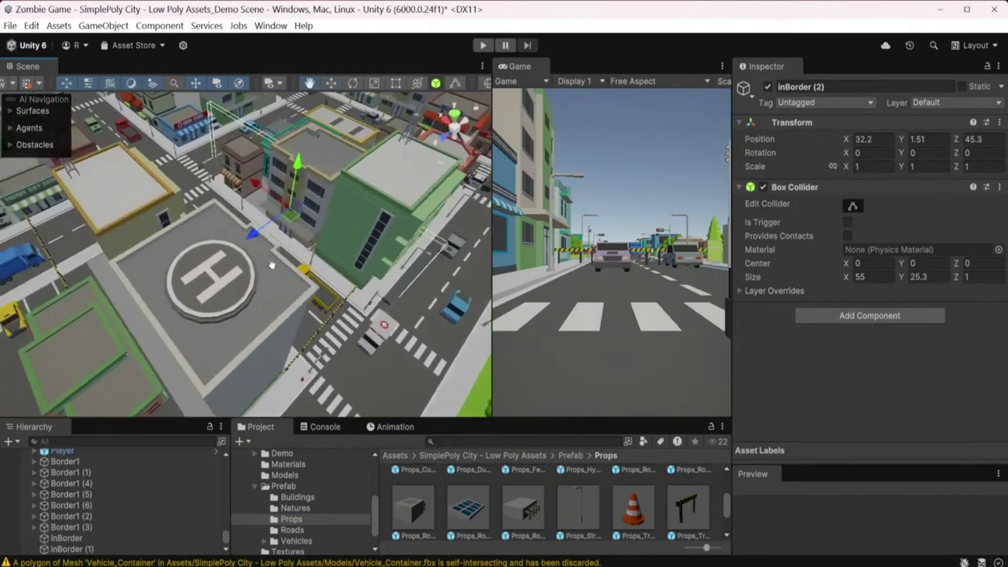
{"action": "middle_click_drag", "start_coordinate": [255, 242], "coordinate": [371, 231]}
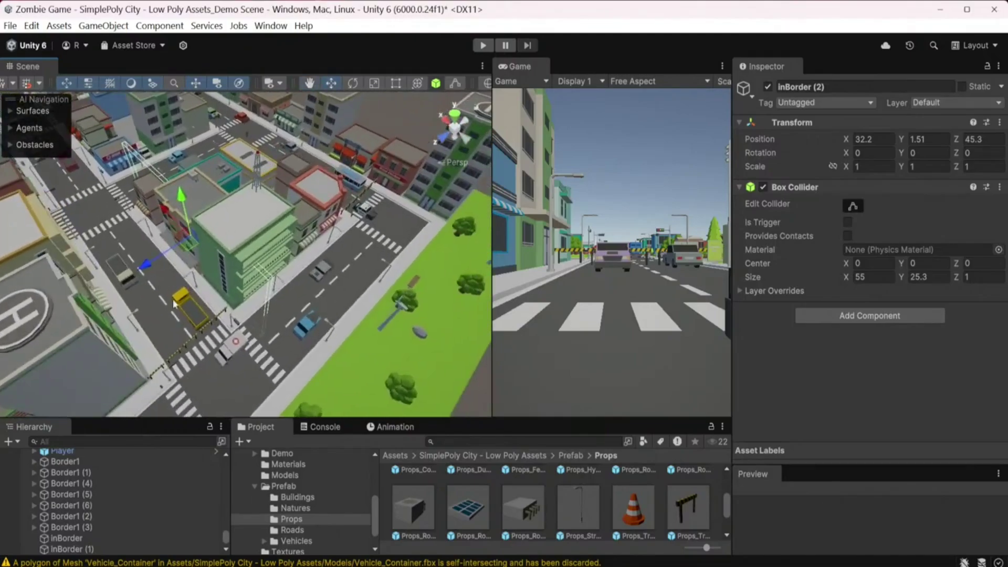
Fine-tune inBorder (2) onto the street beside the helipad at X 23.3, Z 71.1.
{"action": "scroll", "coordinate": [371, 231], "scroll_direction": "down", "scroll_amount": 5}
{"action": "scroll", "coordinate": [287, 331], "scroll_direction": "up", "scroll_amount": 5}
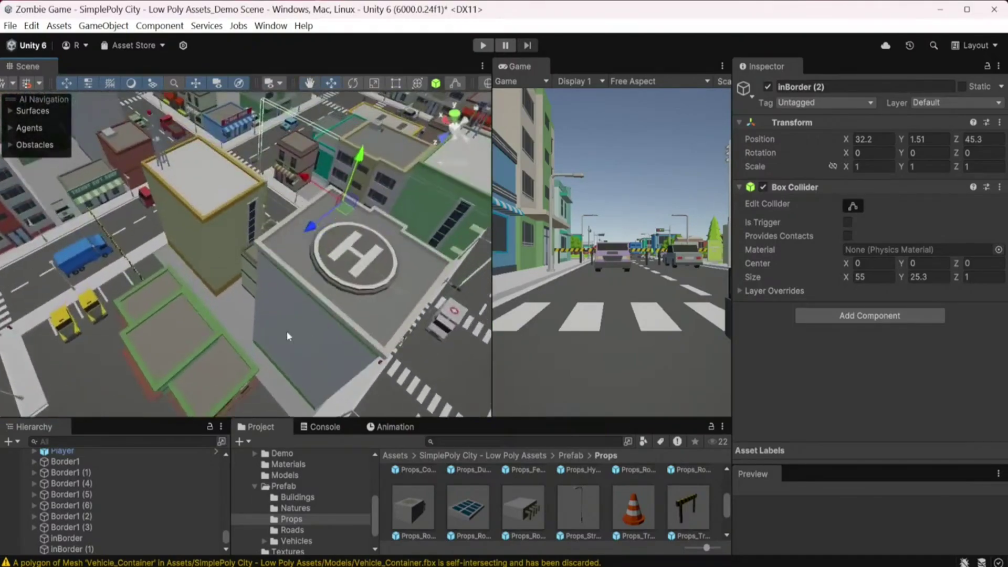
{"action": "scroll", "coordinate": [234, 327], "scroll_direction": "up", "scroll_amount": 3}
{"action": "scroll", "coordinate": [235, 320], "scroll_direction": "down", "scroll_amount": 5}
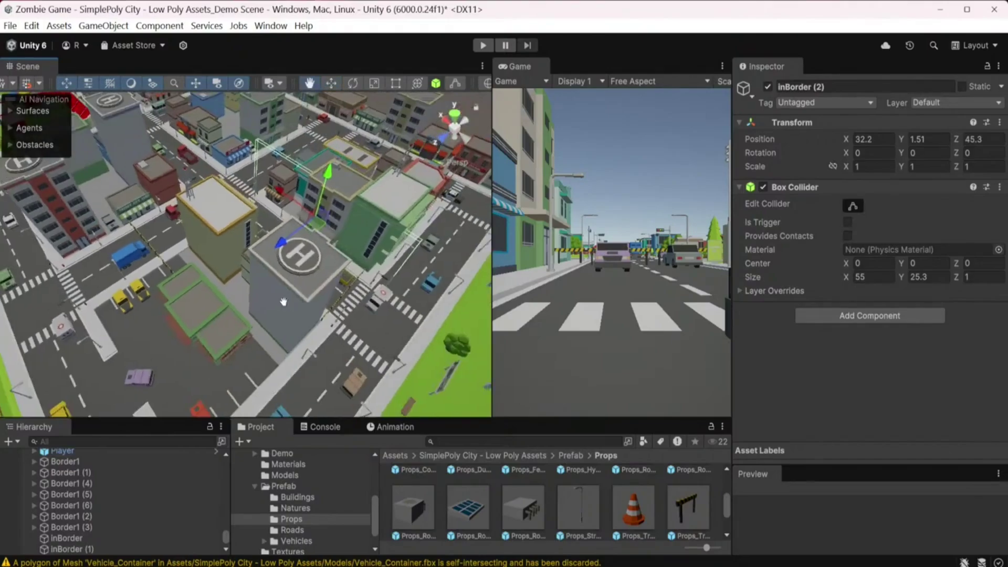
{"action": "mouse_move", "coordinate": [239, 283]}
{"action": "left_mouse_down"}
{"action": "mouse_move", "coordinate": [140, 362]}
{"action": "mouse_move", "coordinate": [168, 361]}
{"action": "left_mouse_up"}
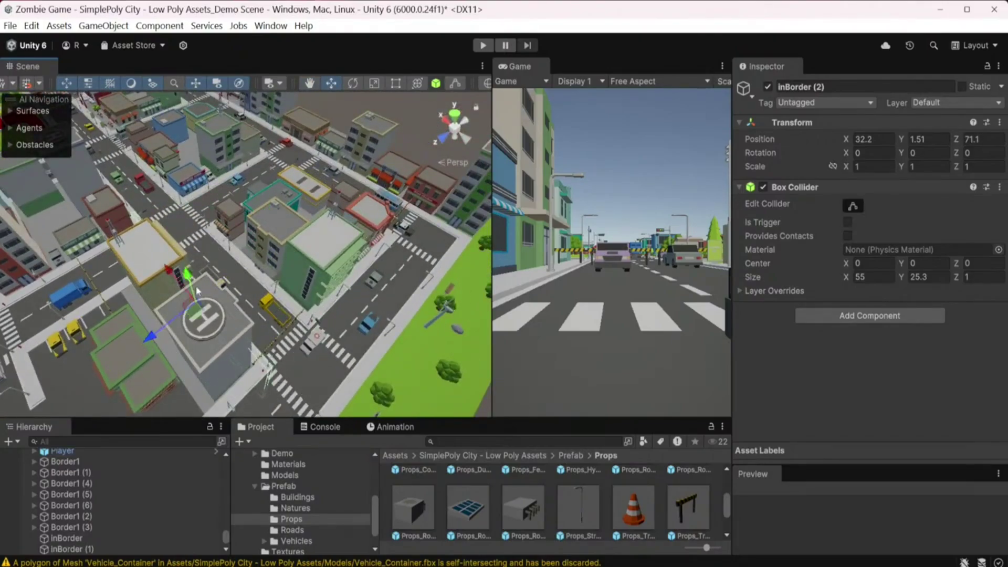
{"action": "left_click_drag", "start_coordinate": [168, 278], "coordinate": [208, 304]}
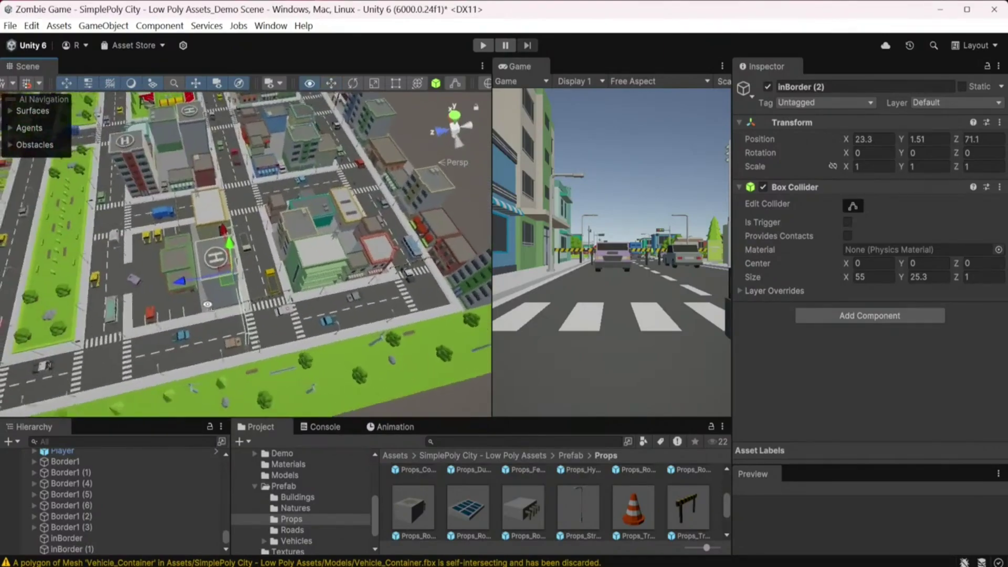
{"action": "scroll", "coordinate": [259, 301], "scroll_direction": "up", "scroll_amount": 5}
{"action": "scroll", "coordinate": [337, 253], "scroll_direction": "up", "scroll_amount": 3}
{"action": "middle_click_drag", "start_coordinate": [345, 258], "coordinate": [264, 276]}
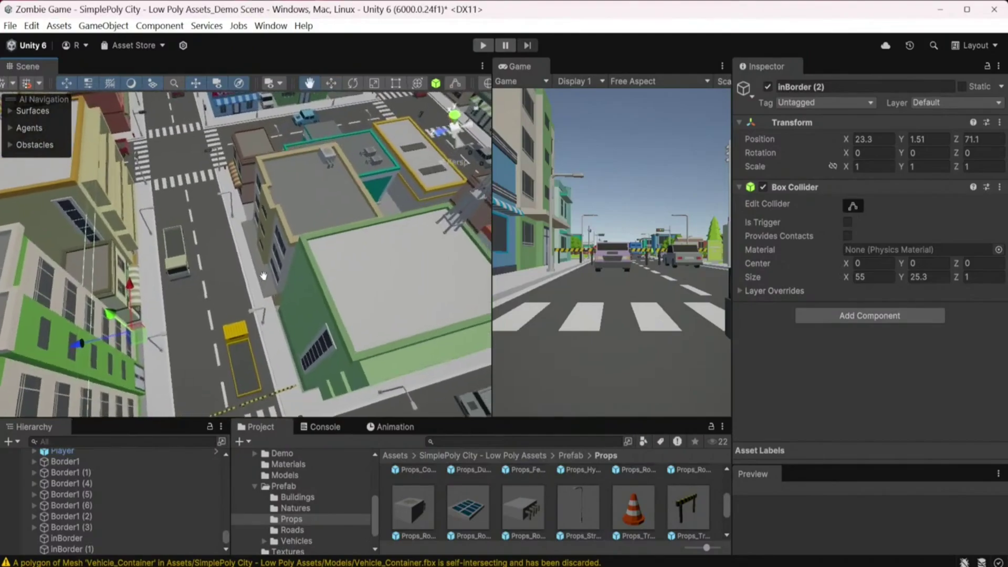
{"action": "scroll", "coordinate": [263, 276], "scroll_direction": "down", "scroll_amount": 5}
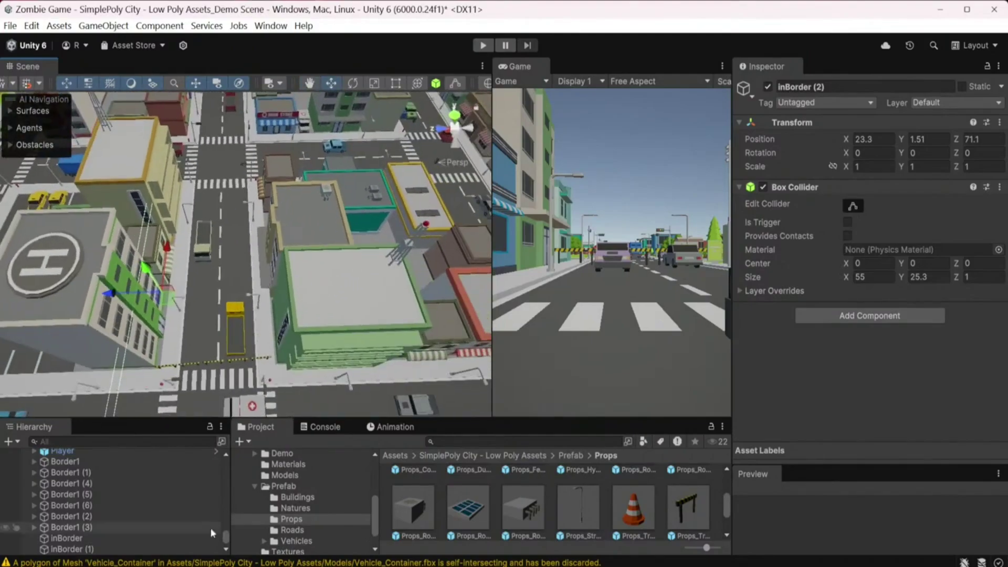
Duplicate inBorder (2) as inBorder (3) and move it to X 17.1, Z 48.6.
{"action": "key", "text": "ctrl+d"}
{"action": "scroll", "coordinate": [154, 295], "scroll_direction": "down", "scroll_amount": 2}
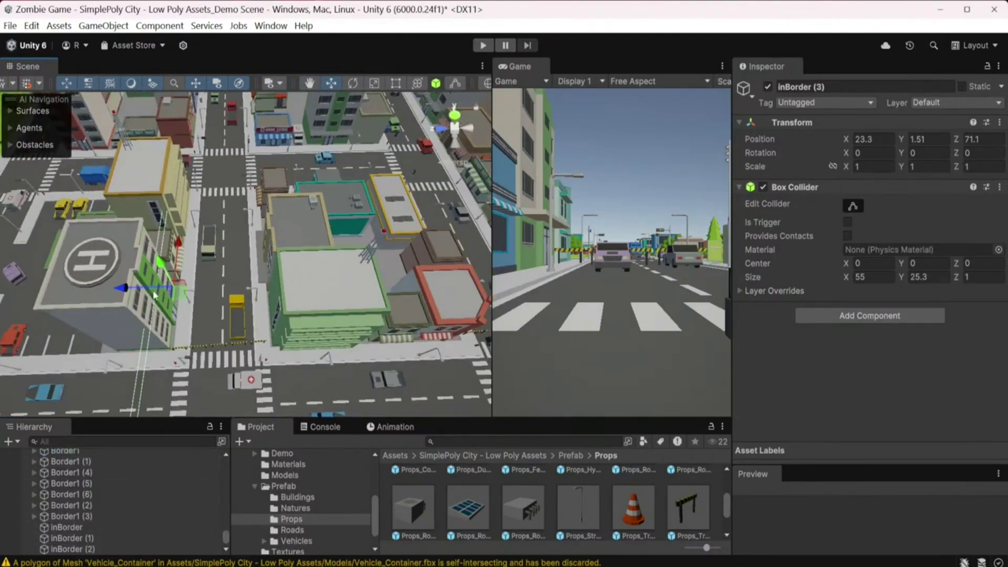
{"action": "left_click_drag", "start_coordinate": [121, 288], "coordinate": [221, 302]}
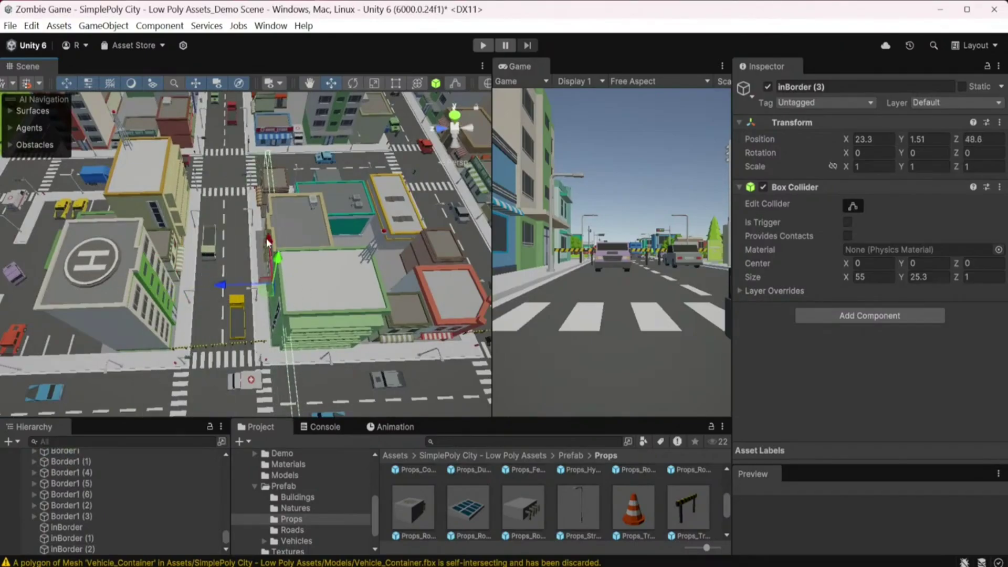
{"action": "middle_click_drag", "start_coordinate": [302, 266], "coordinate": [272, 273]}
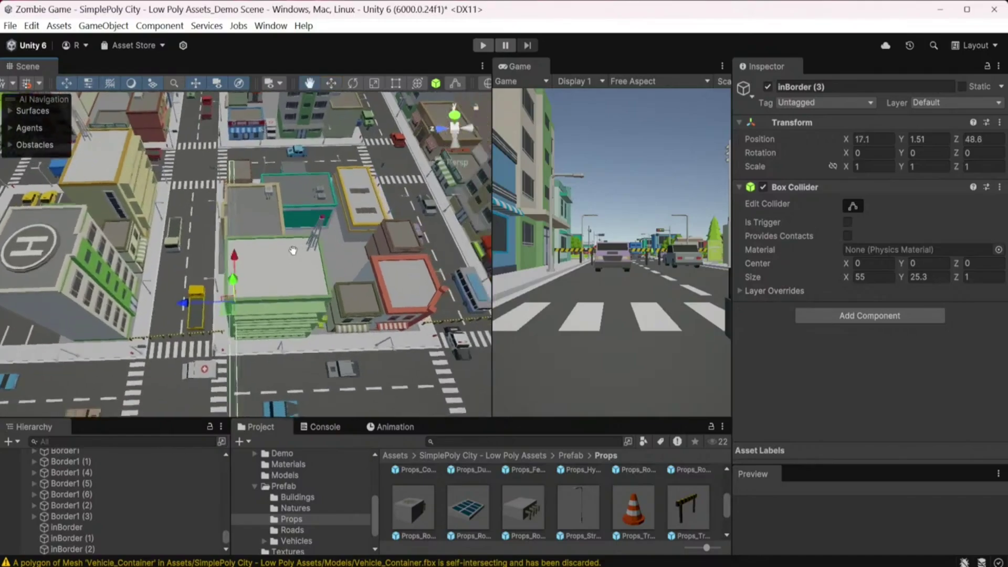
Duplicate inBorder (3) to create inBorder (4).
{"action": "key", "text": "super"}
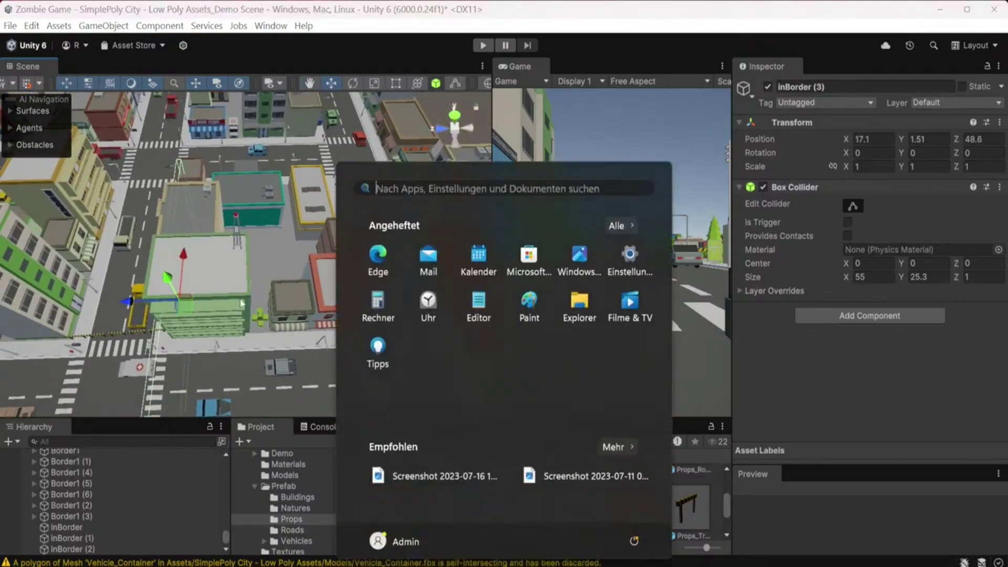
{"action": "key", "text": "super"}
{"action": "key", "text": "ctrl+d"}
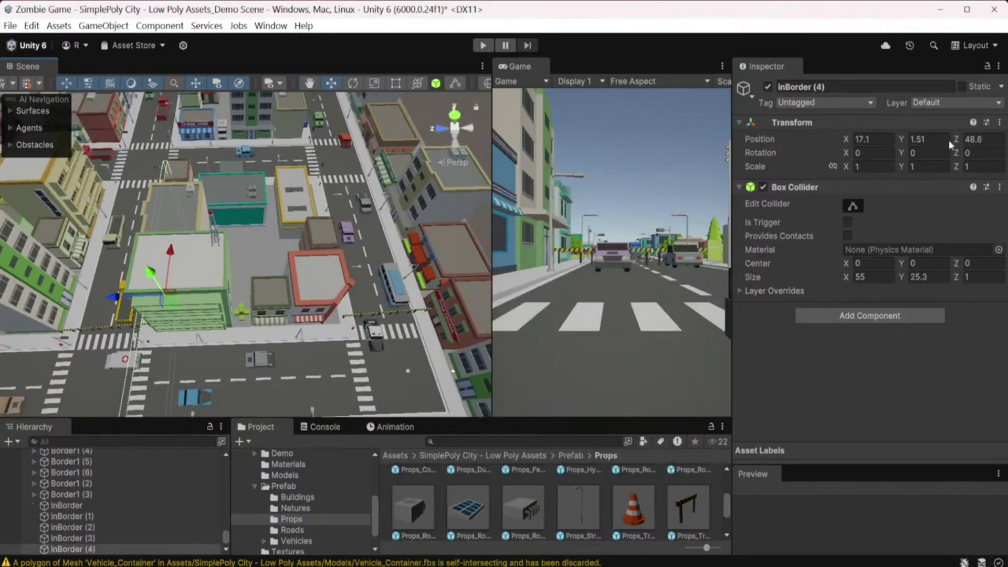
Rotate inBorder (4) to Y 89.22 and place it across the cross street at X 11.5, Z 27.3.
{"action": "mouse_move", "coordinate": [904, 159]}
{"action": "left_mouse_down"}
{"action": "mouse_move", "coordinate": [941, 77]}
{"action": "mouse_move", "coordinate": [874, 194]}
{"action": "left_mouse_up"}
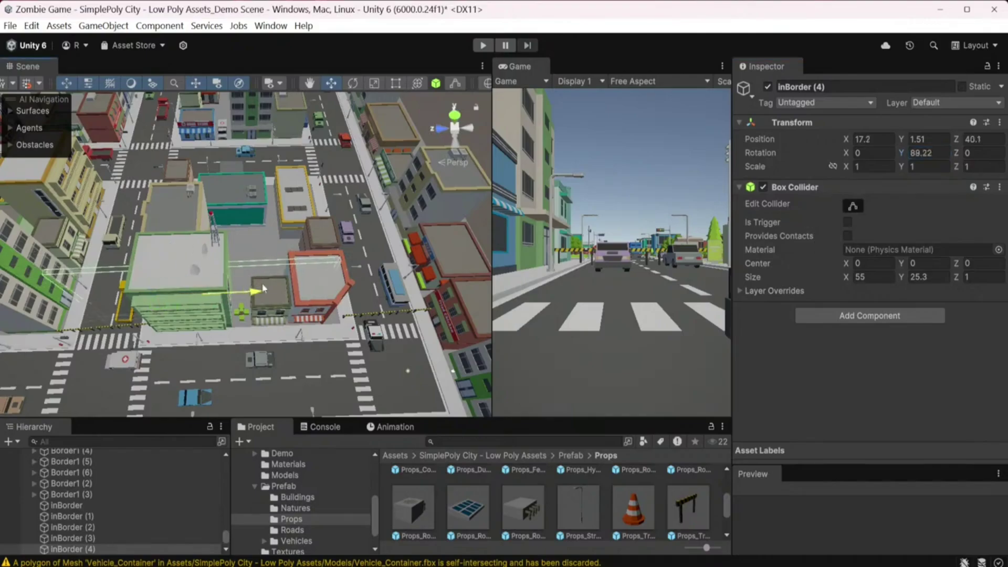
{"action": "left_click_drag", "start_coordinate": [264, 288], "coordinate": [319, 286]}
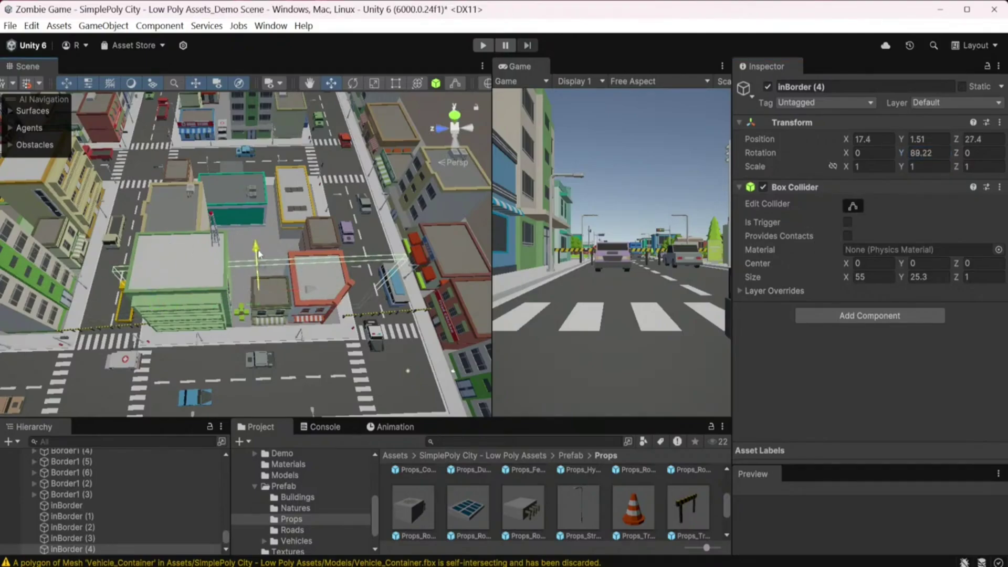
{"action": "left_click_drag", "start_coordinate": [258, 254], "coordinate": [271, 278]}
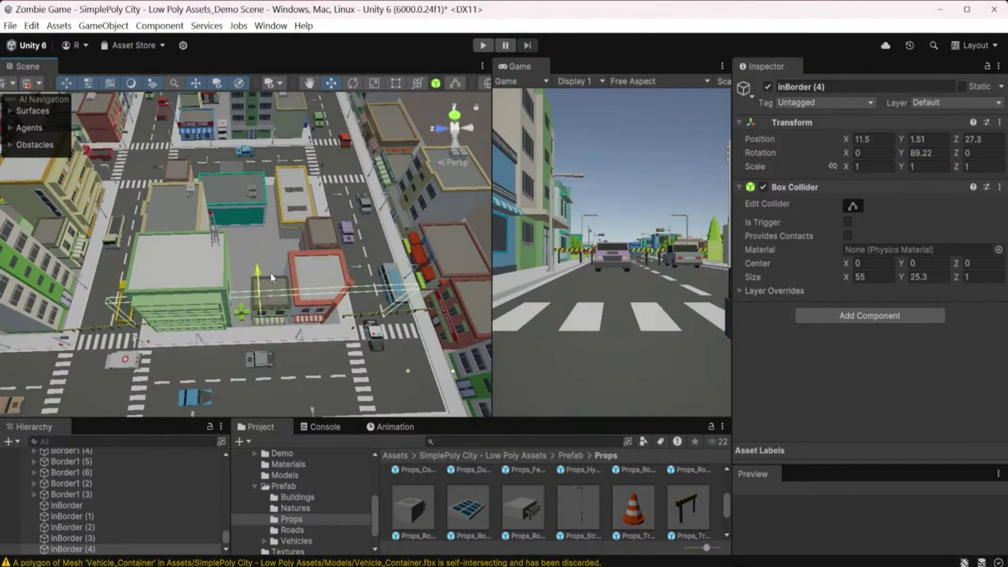
{"action": "scroll", "coordinate": [270, 272], "scroll_direction": "up", "scroll_amount": 3}
{"action": "mouse_move", "coordinate": [160, 256]}
{"action": "middle_mouse_down"}
{"action": "mouse_move", "coordinate": [291, 293]}
{"action": "mouse_move", "coordinate": [203, 227]}
{"action": "middle_mouse_up"}
{"action": "scroll", "coordinate": [291, 294], "scroll_direction": "down", "scroll_amount": 3}
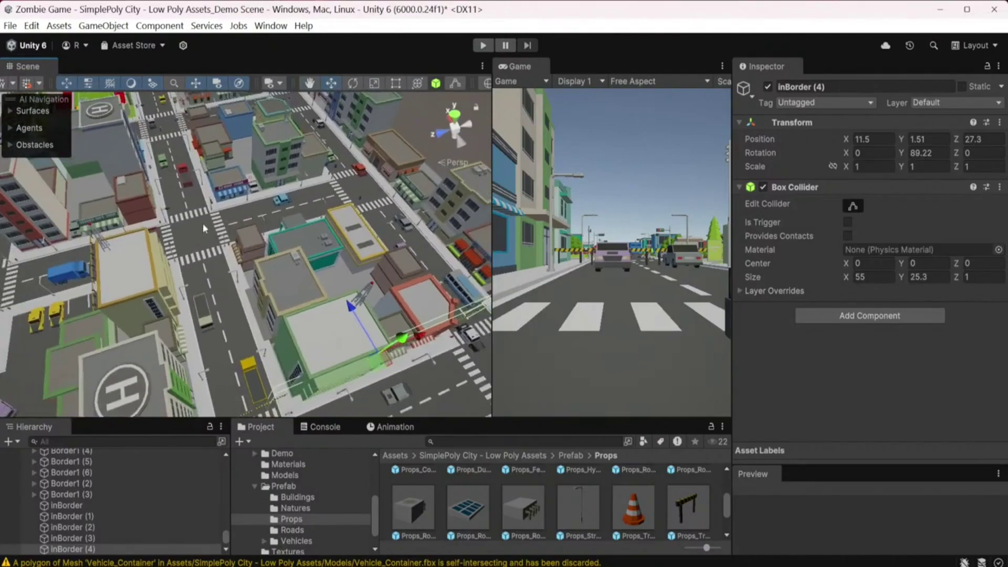